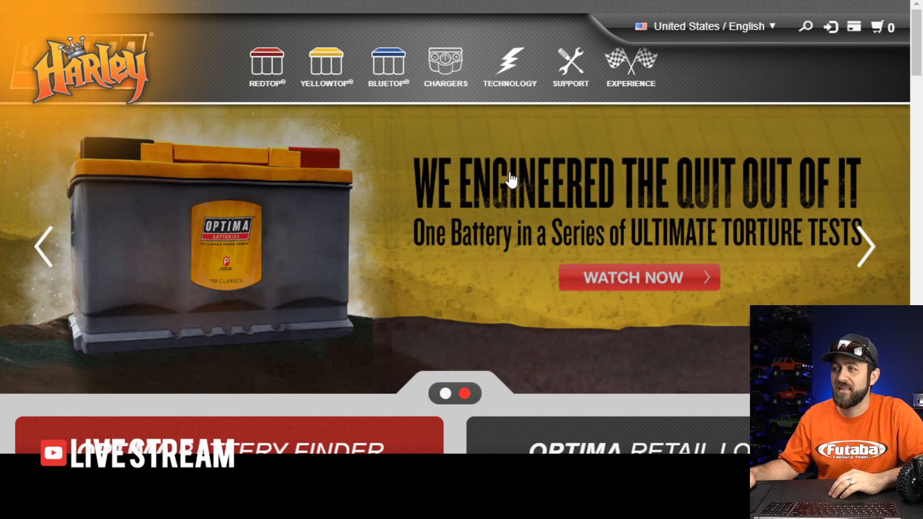
- Use the Optima Battery Finder to look up batteries for a 1967 Chevrolet C10 Pickup with the V8-5.3L engine
scroll(500, 192, down, 3)
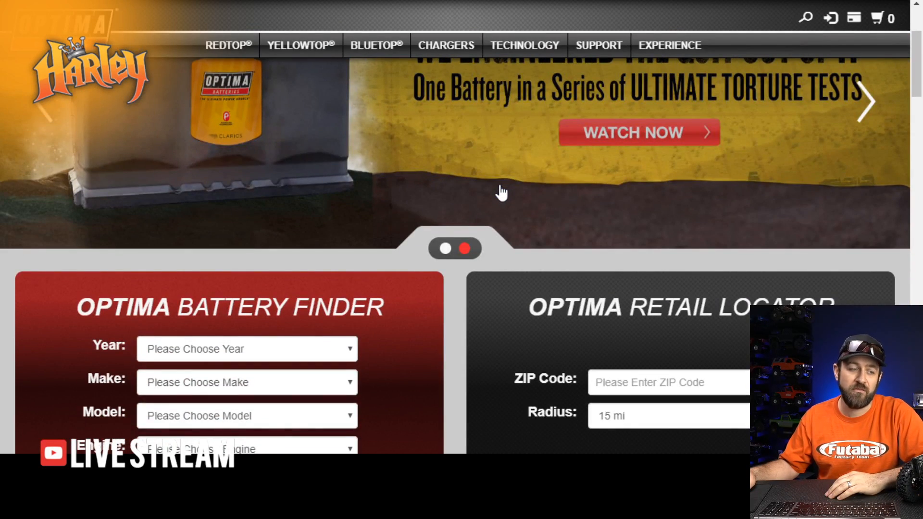
scroll(400, 300, down, 3)
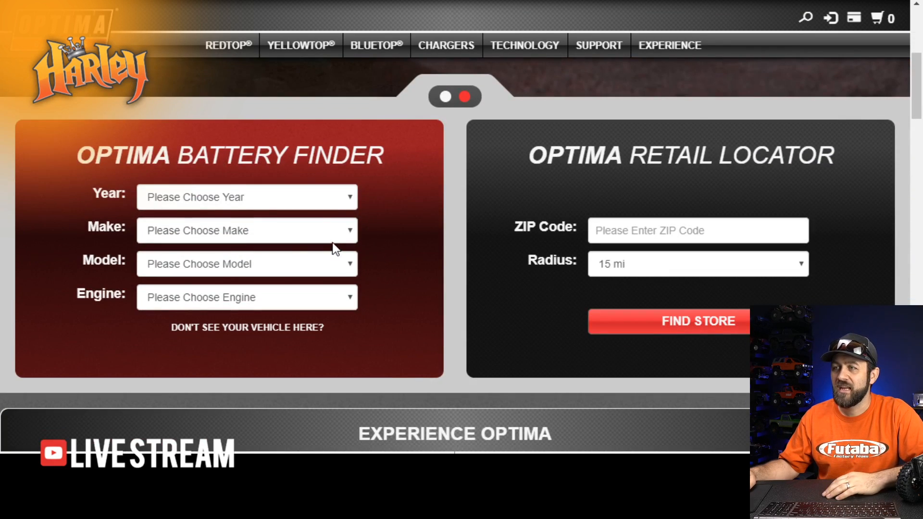
click(310, 206)
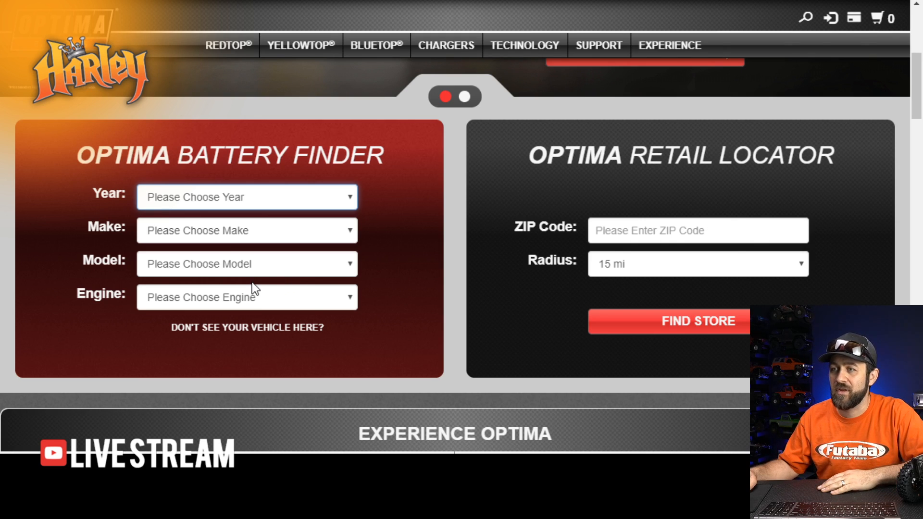
text(1967)
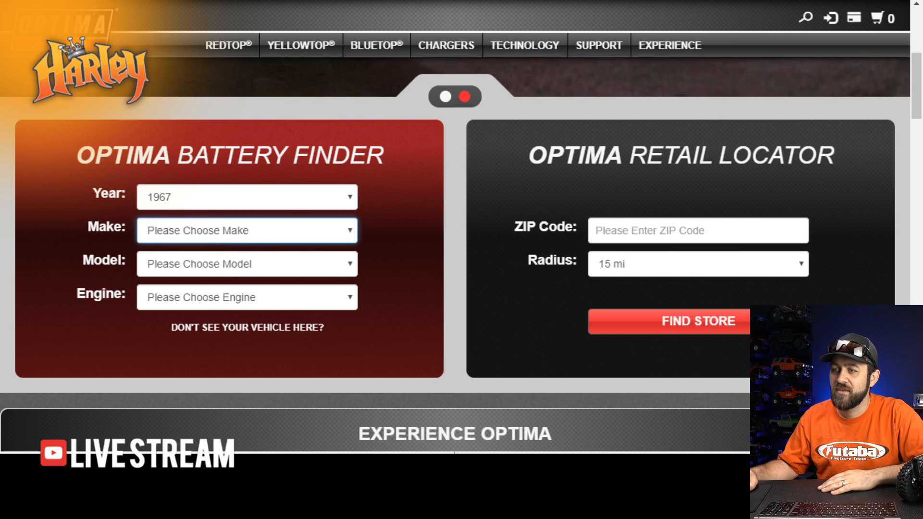
text(Chevrolet)
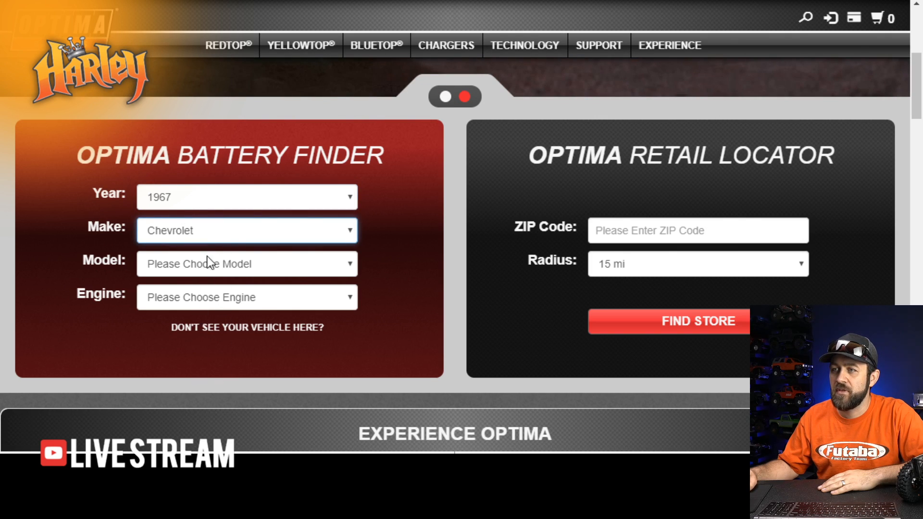
click(195, 336)
click(226, 301)
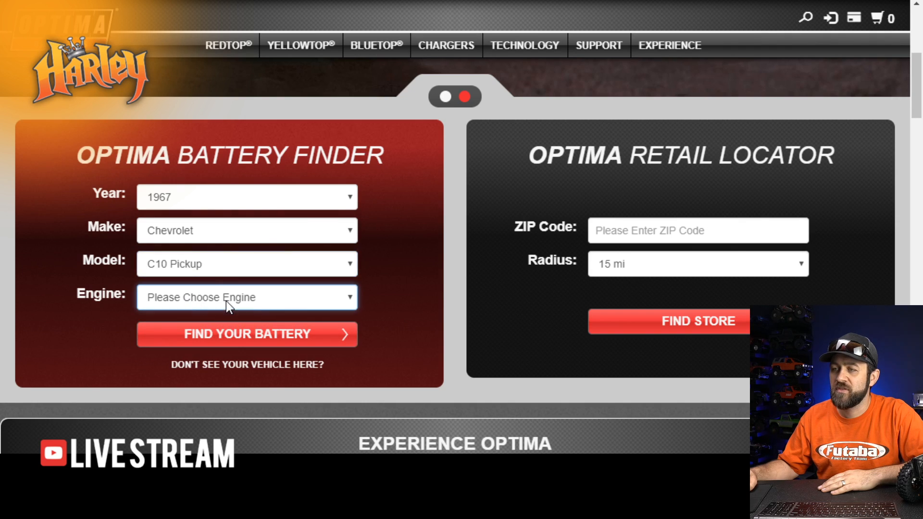
click(189, 380)
click(218, 339)
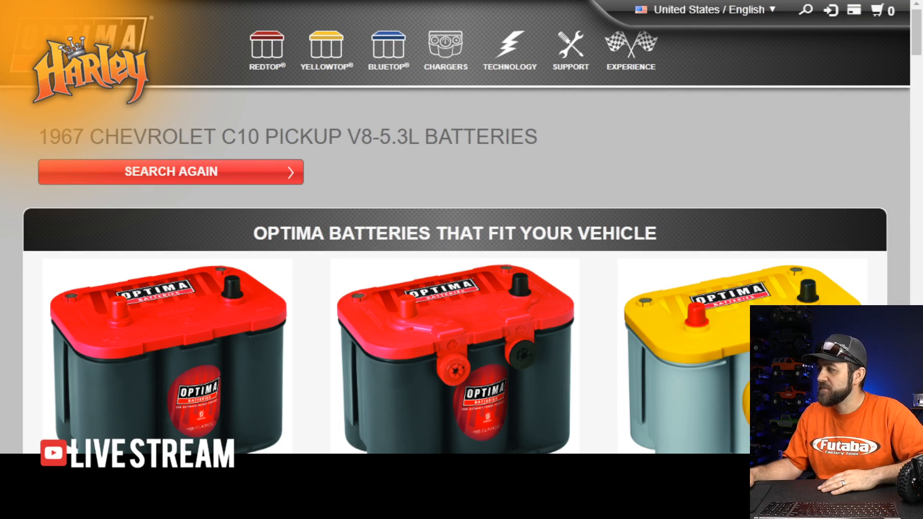
- Examine the product images of the fitting batteries and the width, length and height specs of the YellowTop D34
scroll(590, 353, down, 3)
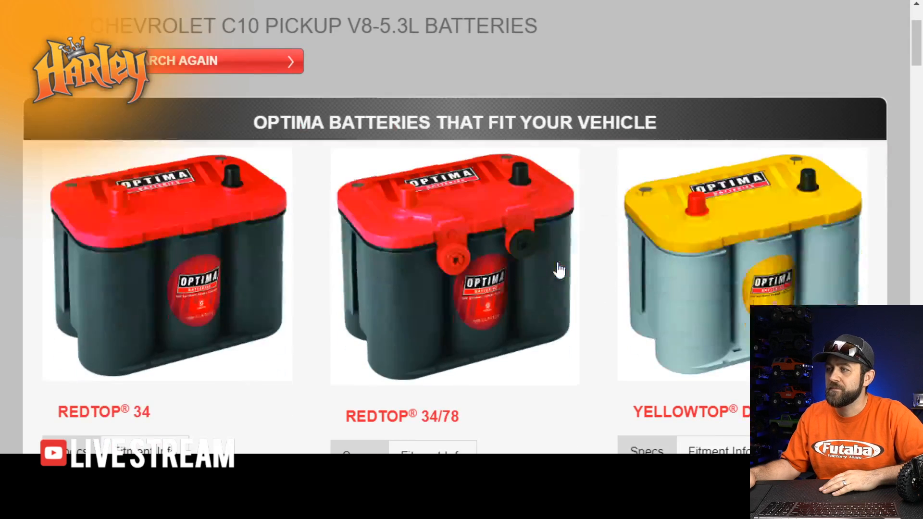
scroll(250, 287, down, 2)
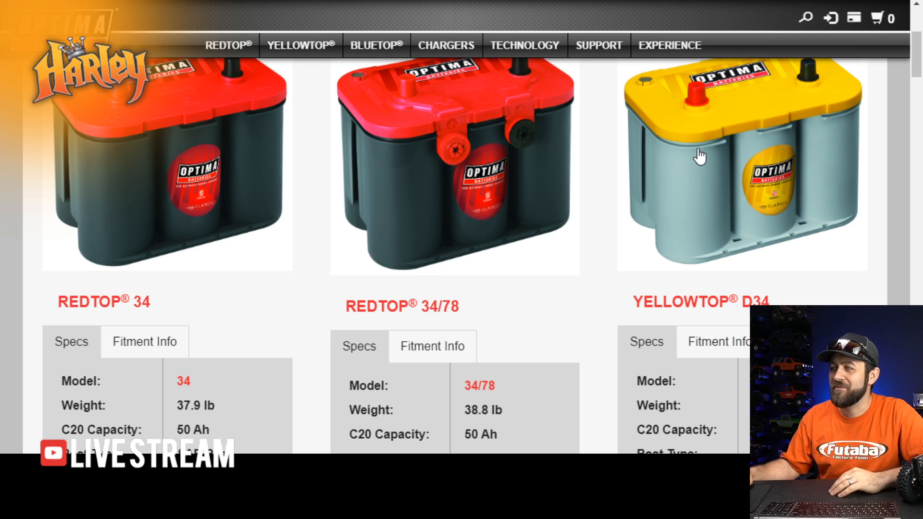
scroll(711, 157, up, 2)
scroll(709, 175, down, 5)
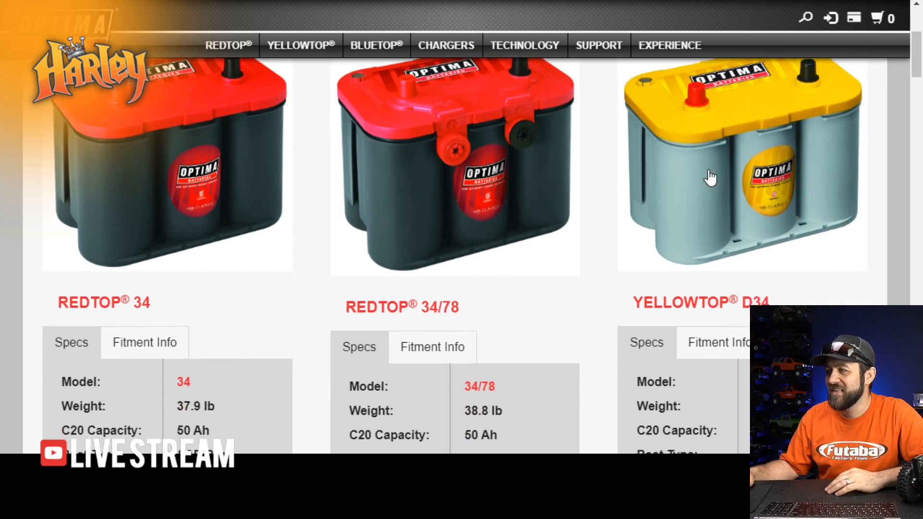
scroll(662, 236, down, 2)
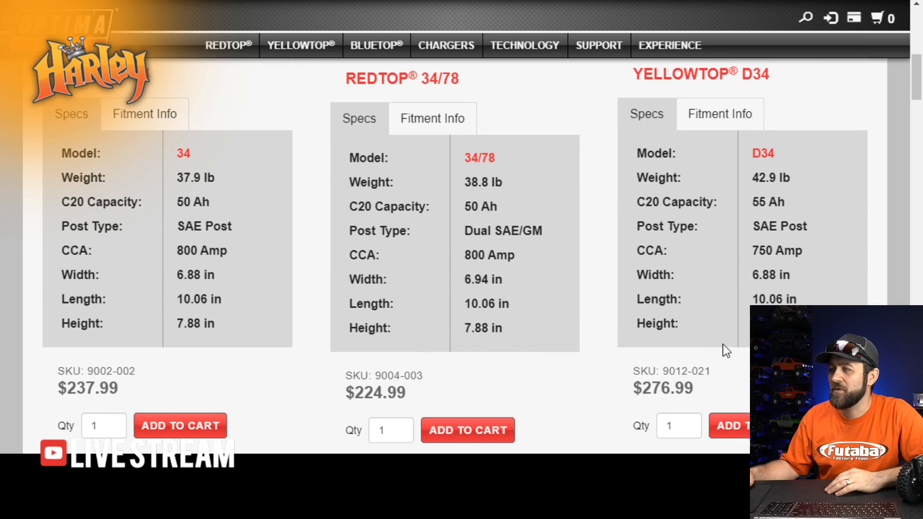
drag(788, 324, 754, 275)
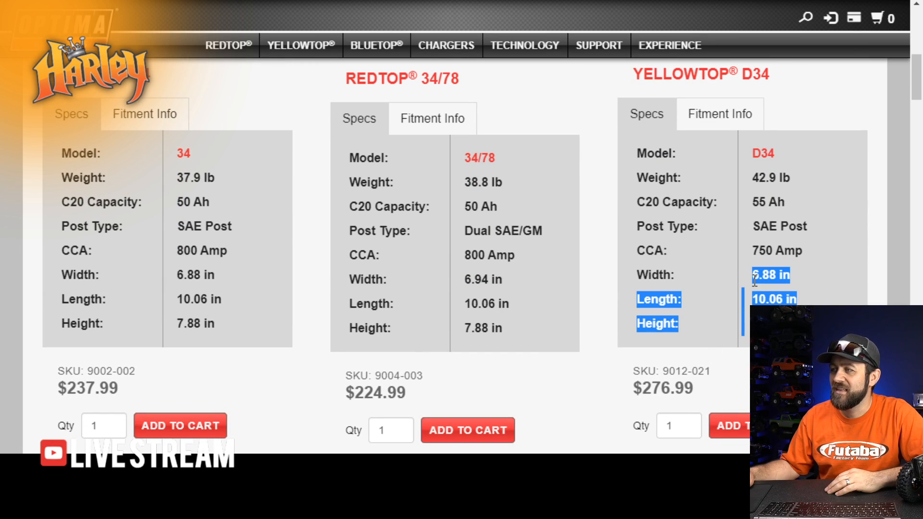
click(764, 276)
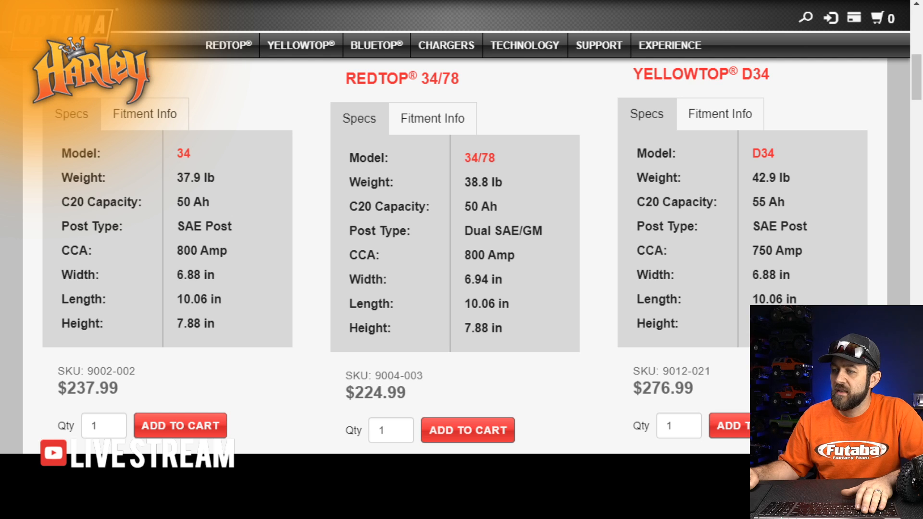
scroll(508, 283, down, 1)
scroll(507, 289, up, 7)
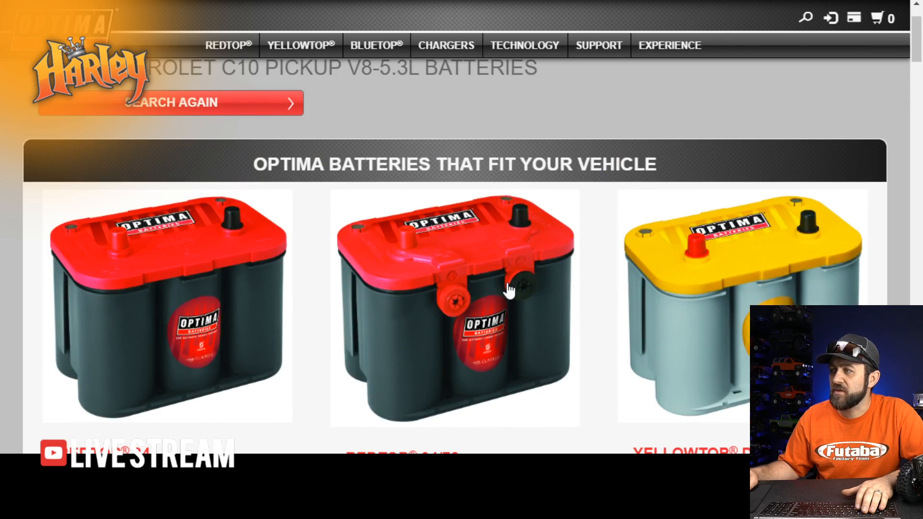
scroll(507, 288, down, 1)
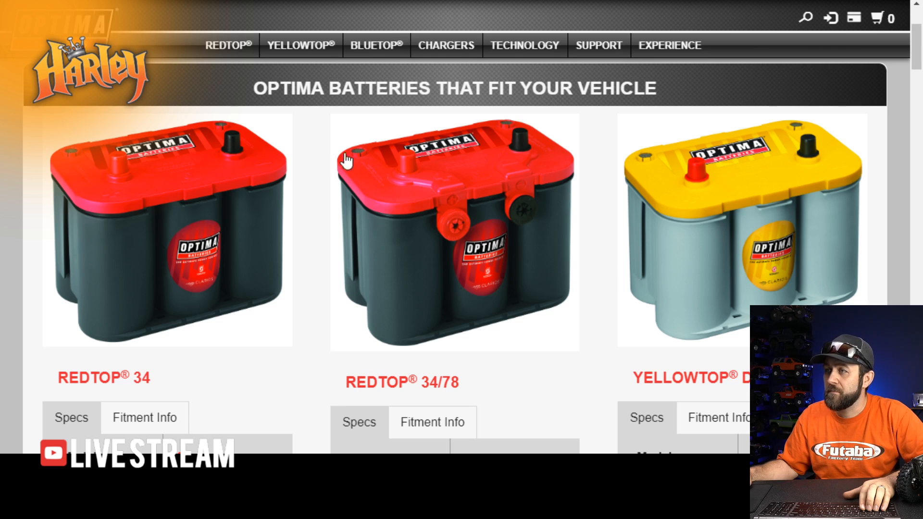
scroll(692, 311, down, 2)
scroll(769, 290, up, 2)
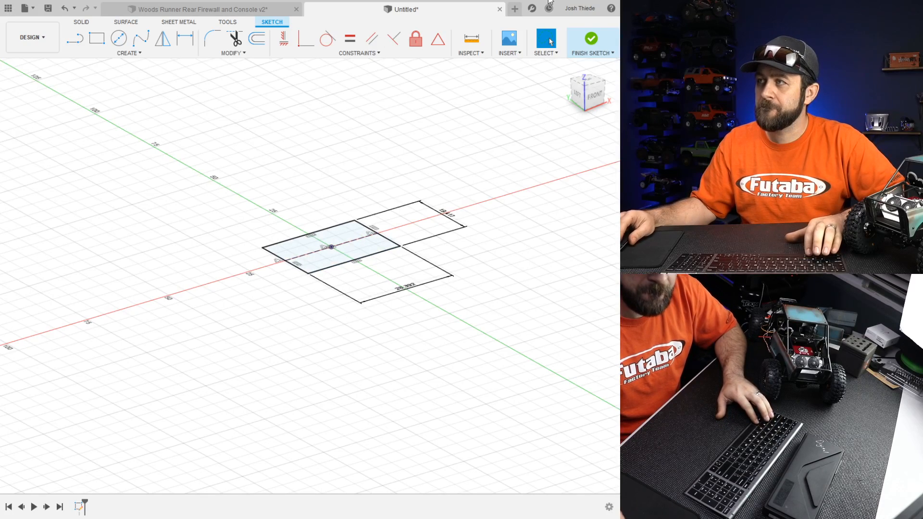
- Switch to Fusion 360 and, from the top view, sketch three construction circles in a row across the rectangle's lower half
click(591, 77)
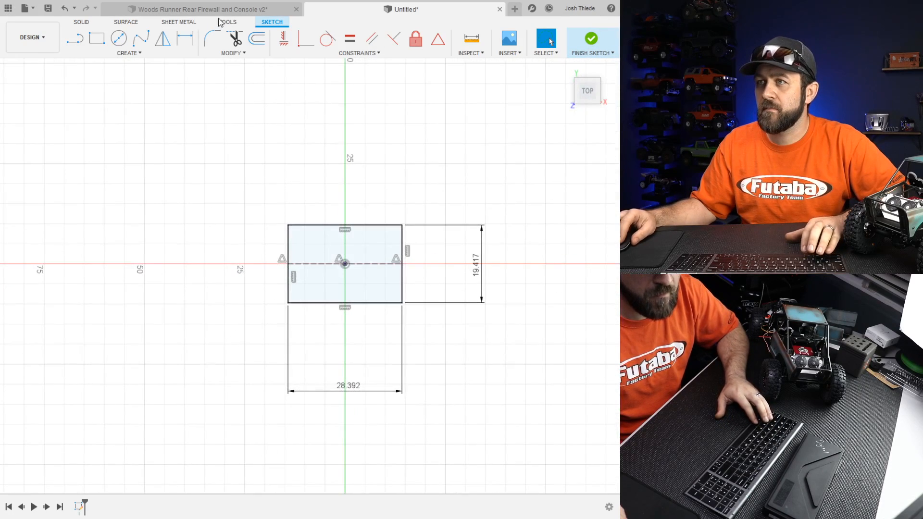
click(118, 39)
scroll(328, 276, up, 3)
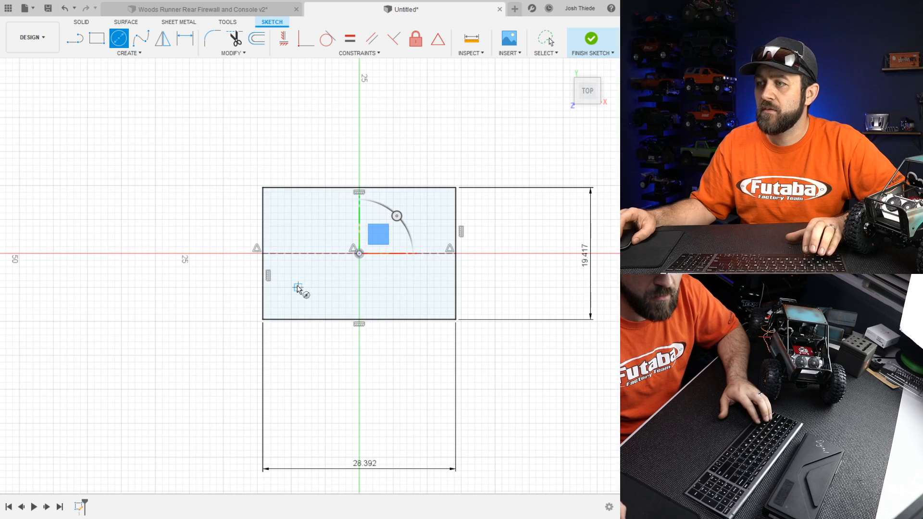
click(297, 286)
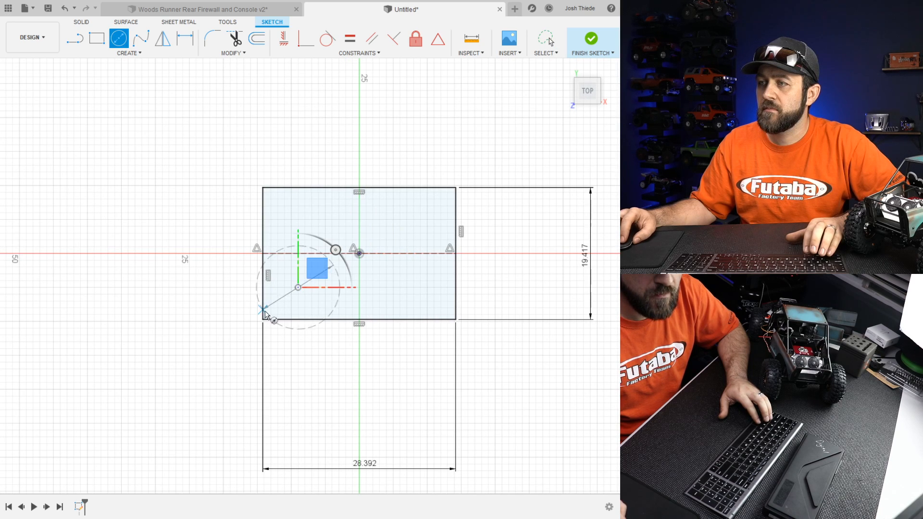
click(263, 319)
click(360, 280)
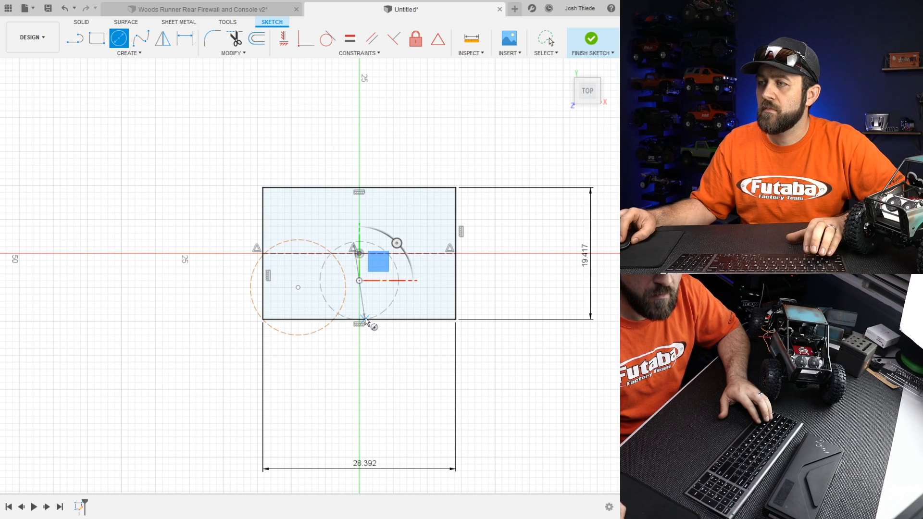
click(370, 329)
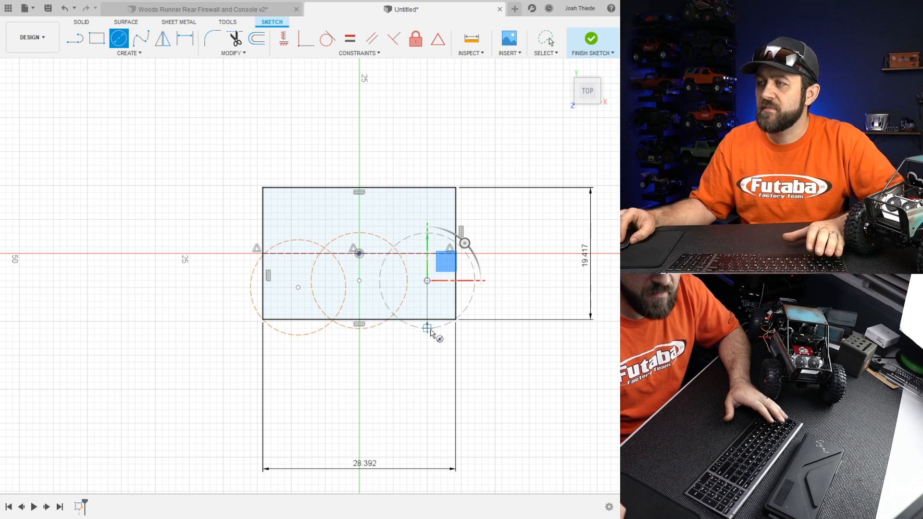
click(427, 329)
key(Escape)
mouse_move(420, 277)
mouse_down()
mouse_move(302, 295)
mouse_move(351, 306)
mouse_up()
mouse_move(428, 356)
mouse_down()
mouse_move(300, 320)
mouse_move(303, 330)
mouse_up()
key(Escape)
- Apply an Equal constraint to the three construction circles
click(426, 329)
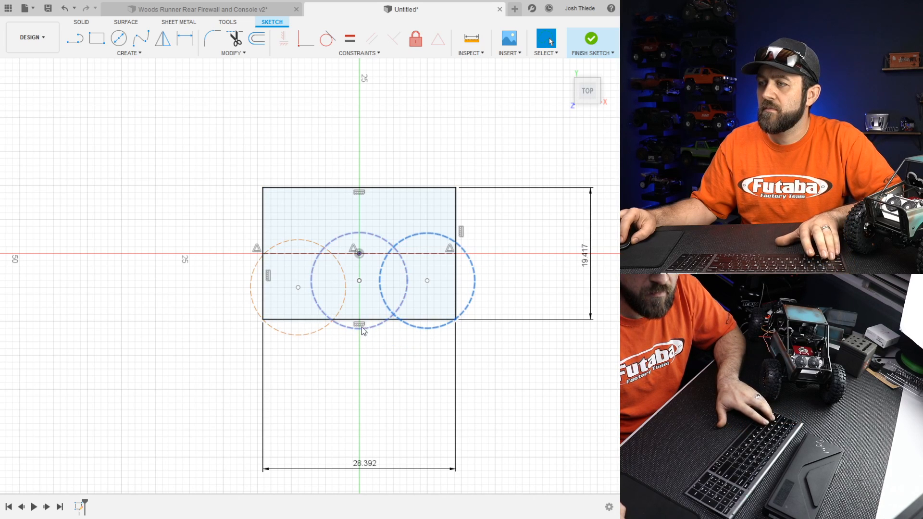
shift+click(359, 329)
shift+click(313, 333)
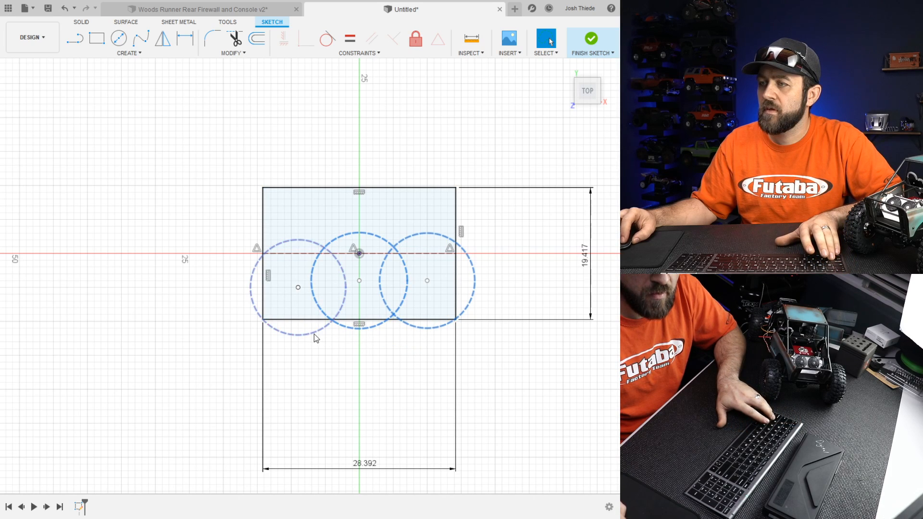
click(350, 39)
- Draw a construction line from the left circle's centre to the right circle's centre
click(77, 40)
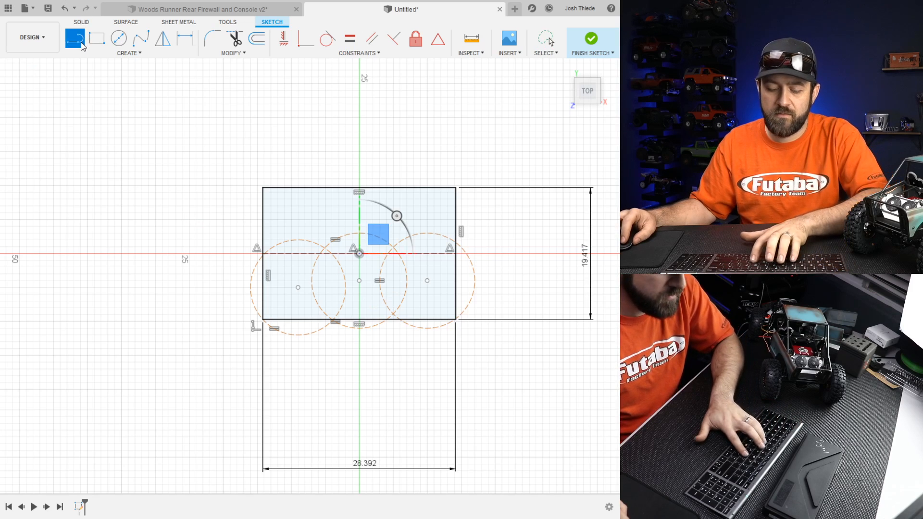
click(298, 288)
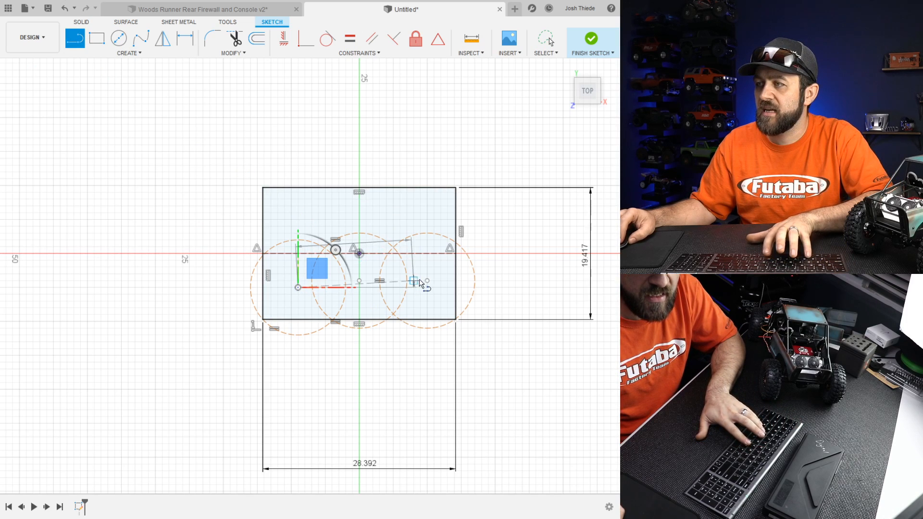
click(427, 281)
key(Escape)
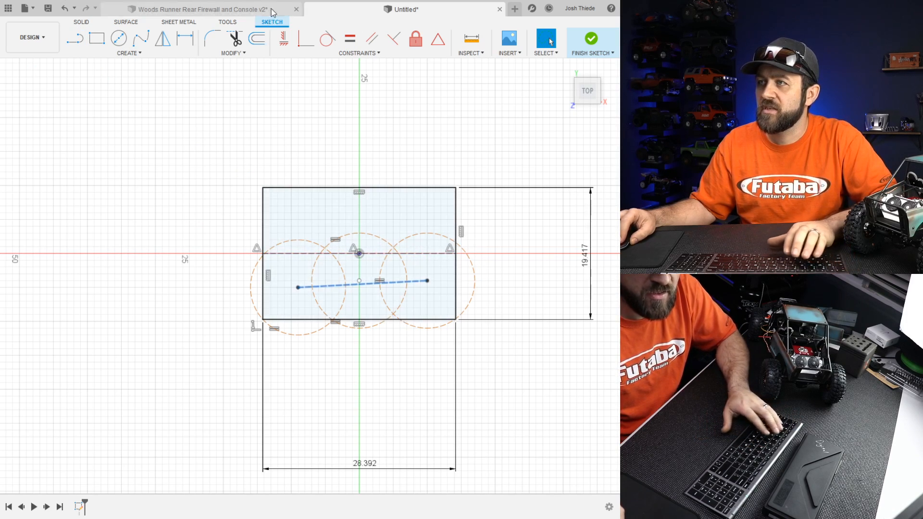
- Constrain the connecting construction line horizontal and fix the middle circle's centre to the line's midpoint
click(283, 38)
click(358, 282)
drag(360, 282, 363, 365)
click(363, 288)
click(438, 39)
key(Escape)
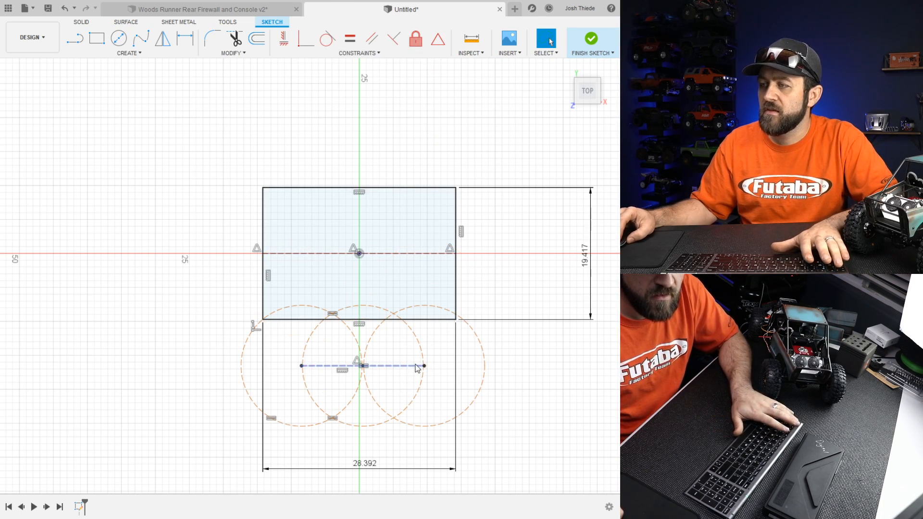
- Move the row of circles back onto the rectangle and make the left circle tangent to the rectangle's left edge
drag(415, 370, 398, 284)
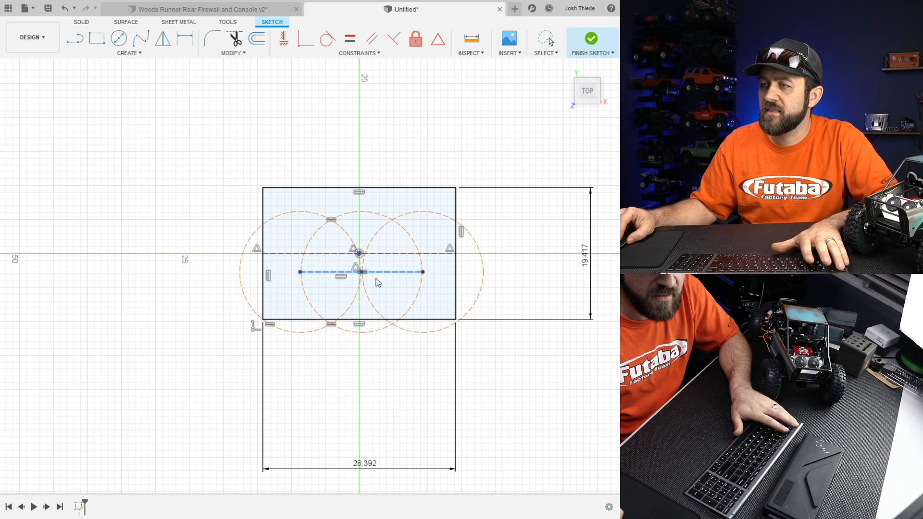
click(240, 271)
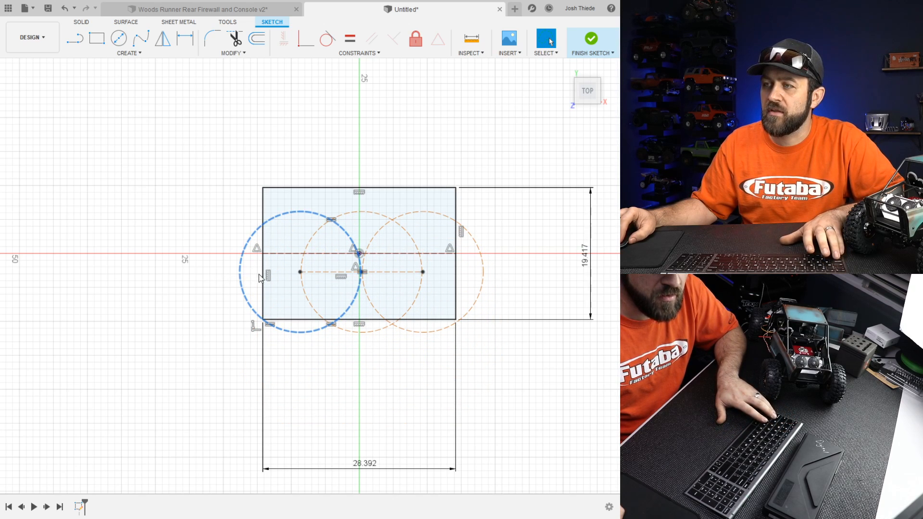
shift+click(265, 279)
click(327, 38)
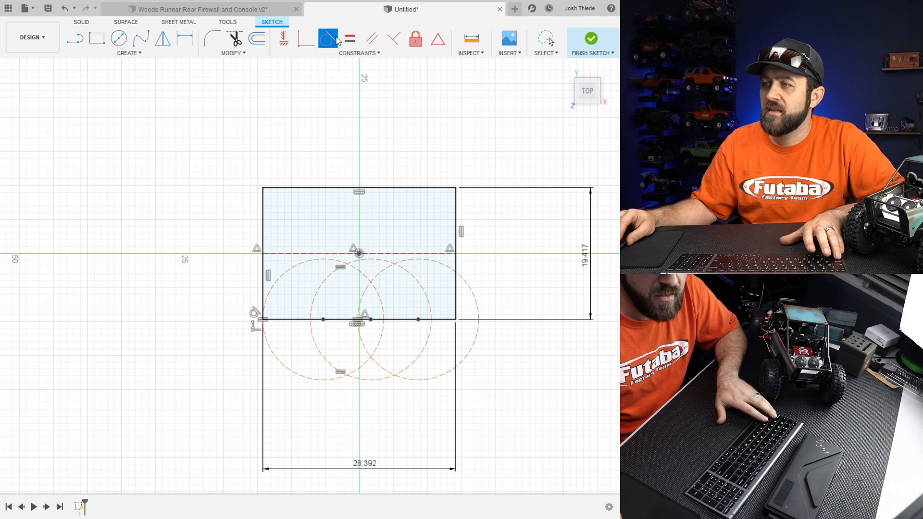
- Make the right circle tangent to the rectangle's right edge
click(478, 308)
shift+click(456, 260)
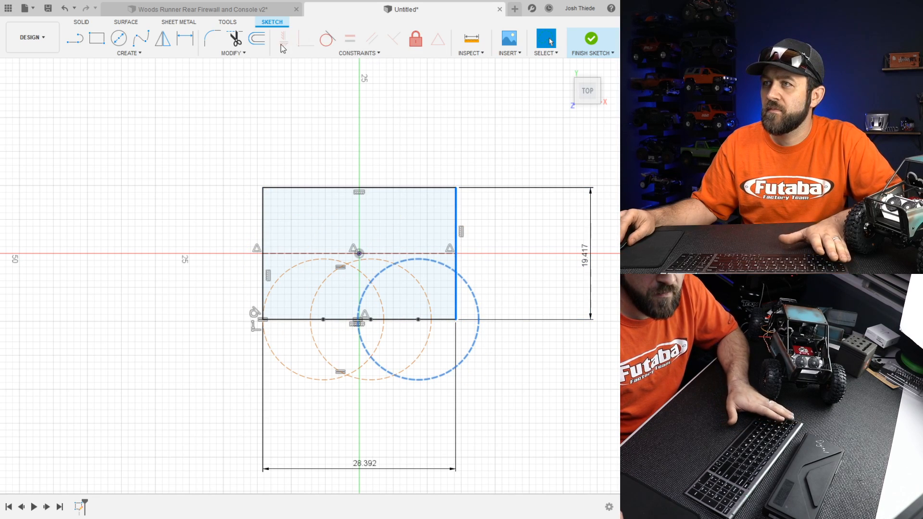
click(328, 39)
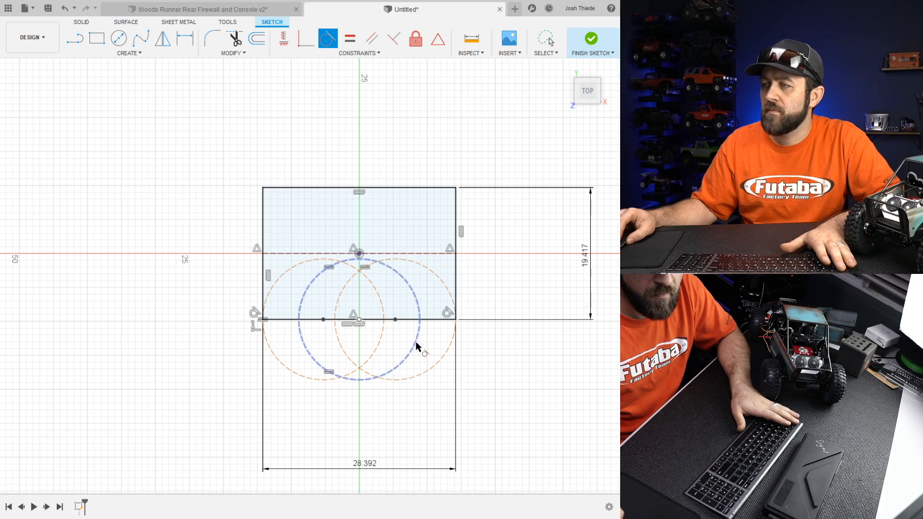
click(433, 320)
click(328, 40)
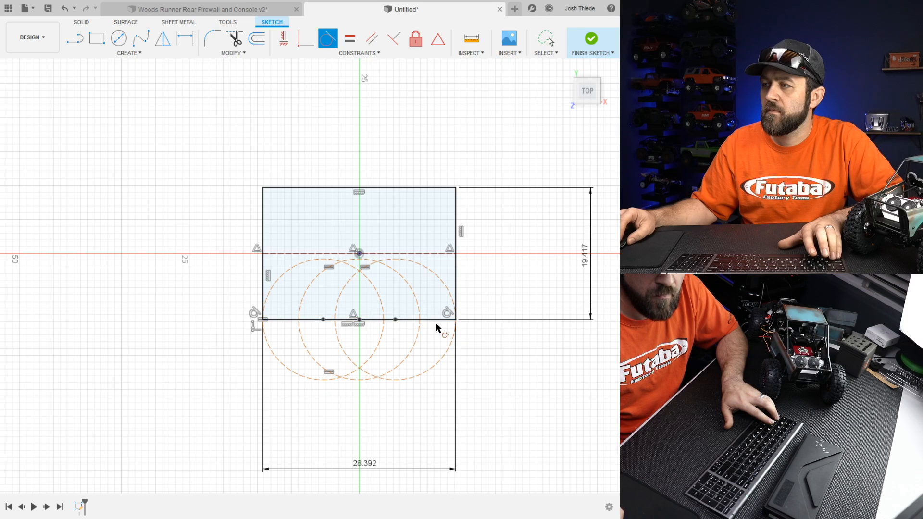
key(Escape)
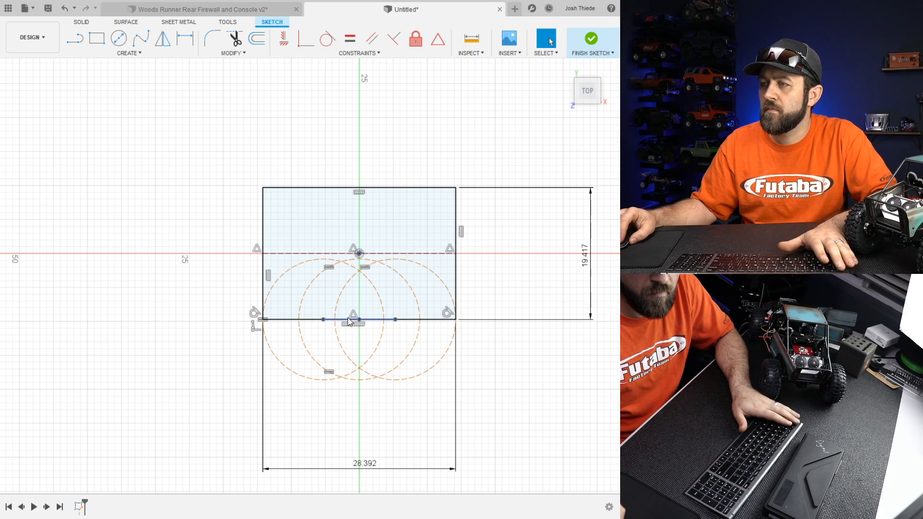
click(408, 290)
drag(413, 269, 445, 343)
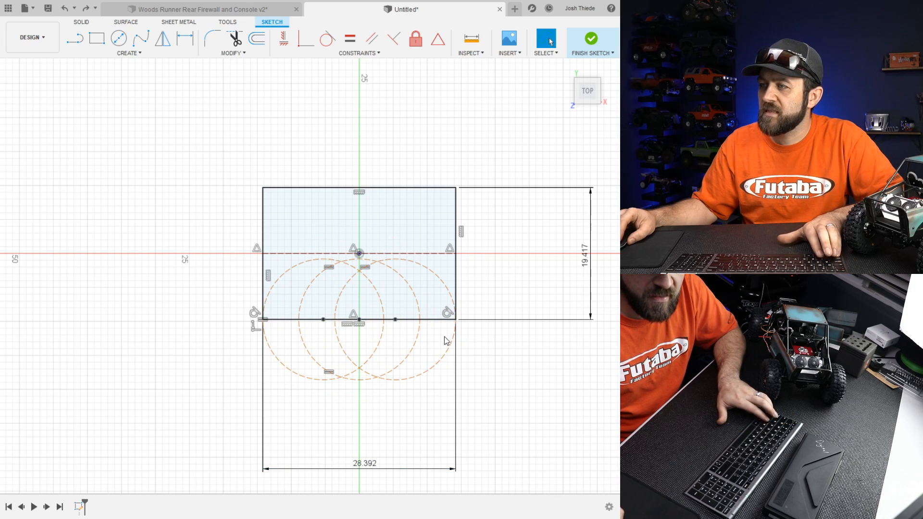
- Undo the tangent constraints between the outer circles and the rectangle's side edges
key(ctrl+z)
key(ctrl+z)
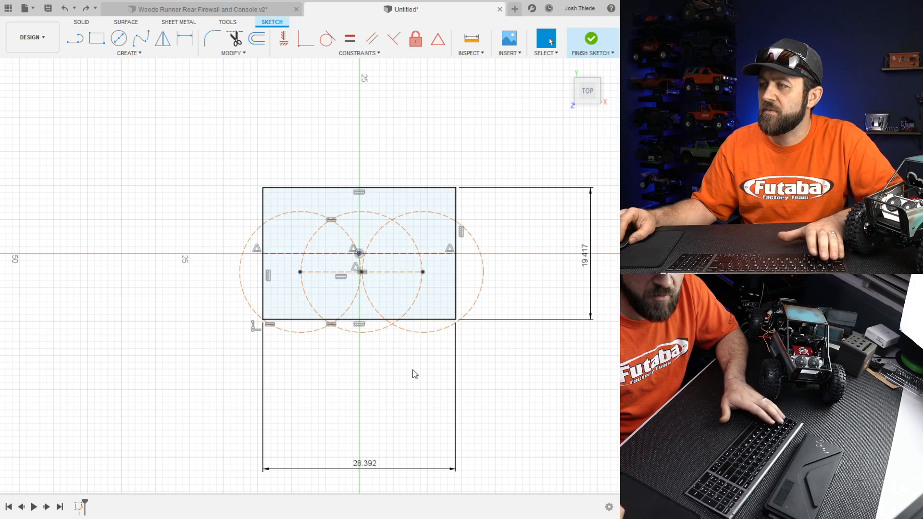
click(439, 41)
key(Escape)
- Try making the middle circle tangent to the rectangle's bottom edge and the right circle tangent to its right edge
click(328, 39)
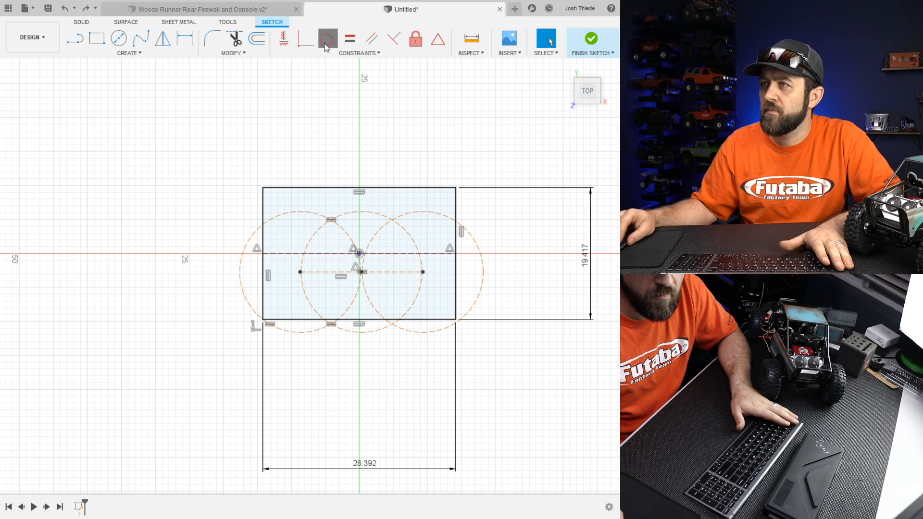
click(367, 330)
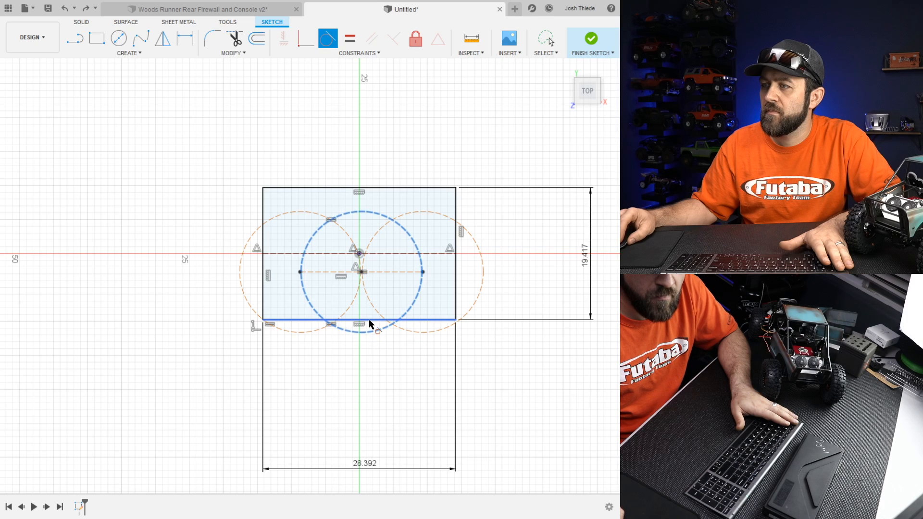
click(368, 319)
click(472, 301)
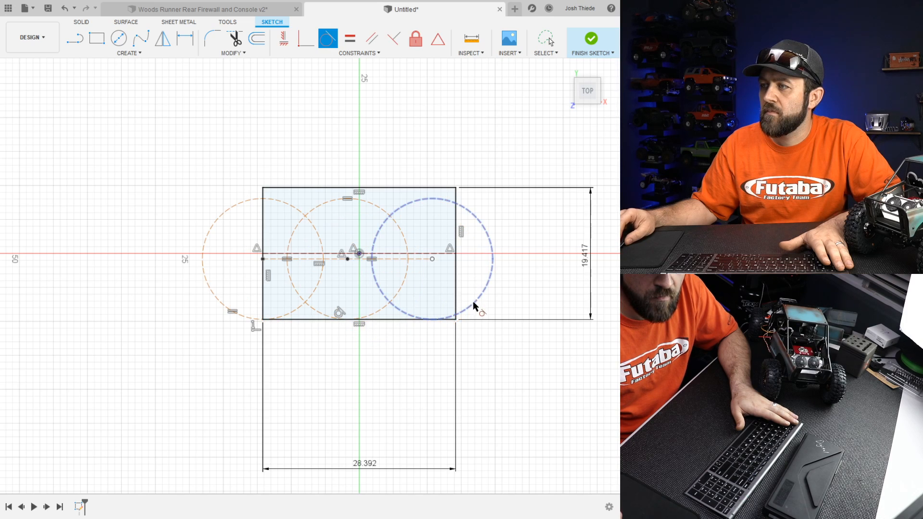
click(455, 278)
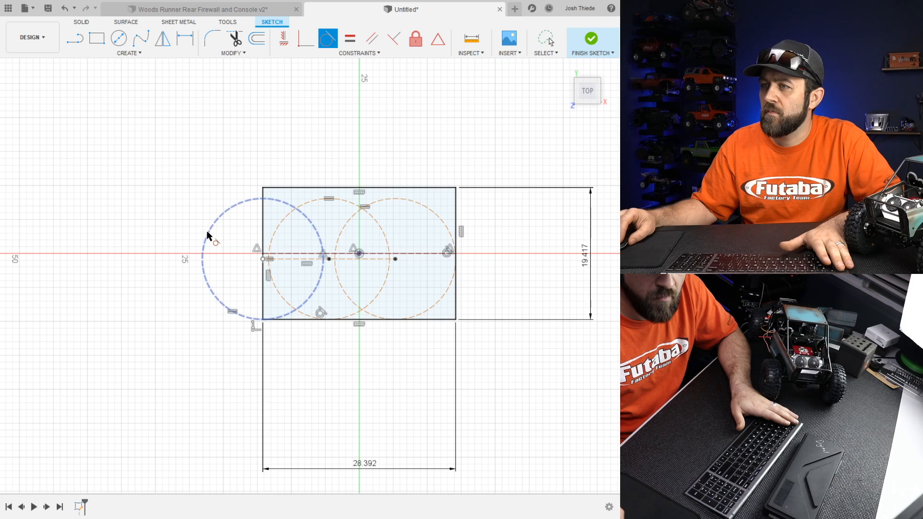
key(Escape)
- Undo the tangent constraints on the middle and right circles and shift the left circle's centre slightly
click(296, 259)
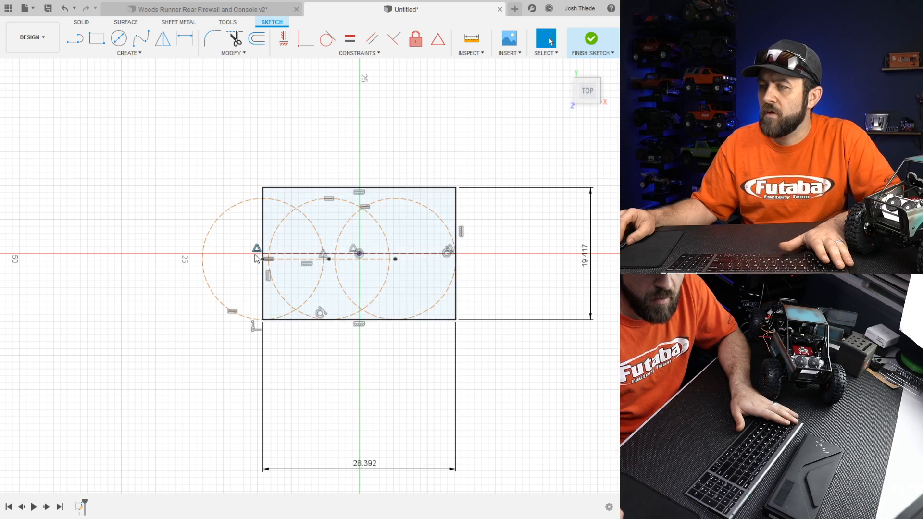
click(264, 270)
mouse_move(263, 259)
mouse_down()
mouse_move(298, 259)
mouse_move(263, 258)
mouse_up()
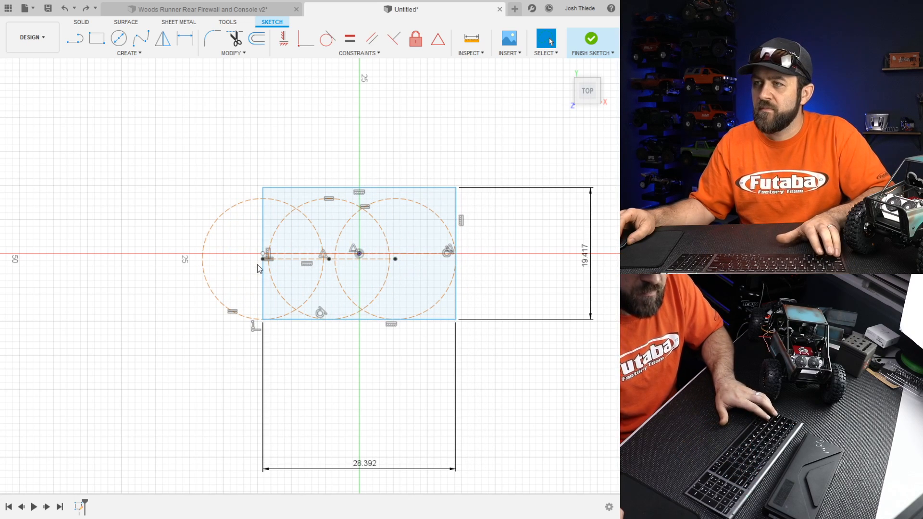
key(ctrl+z)
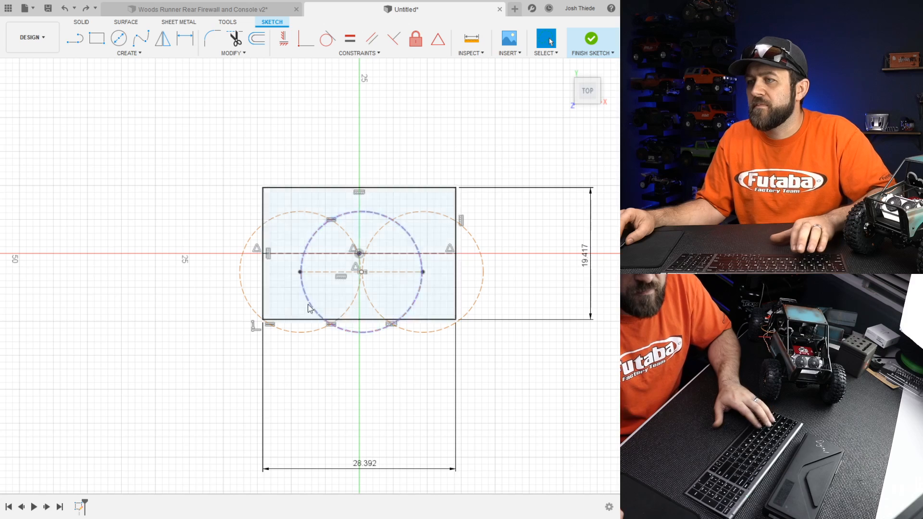
click(241, 273)
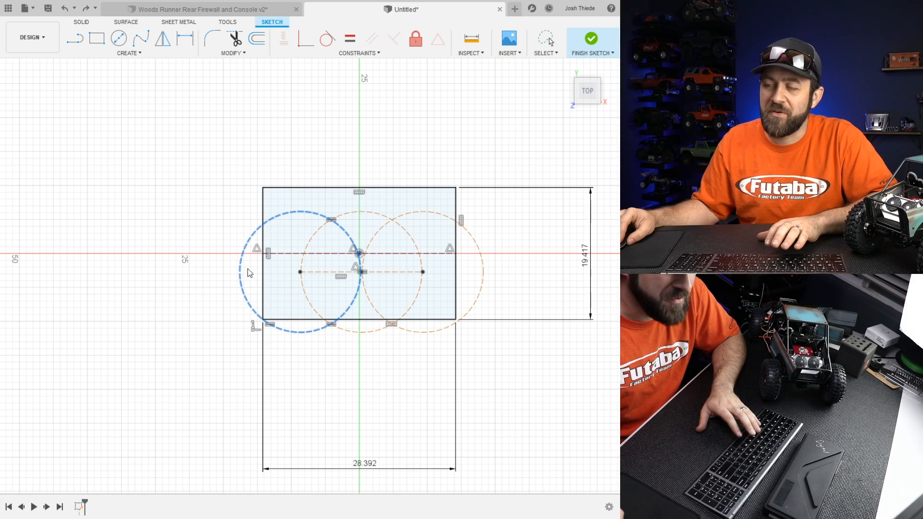
drag(300, 273, 306, 277)
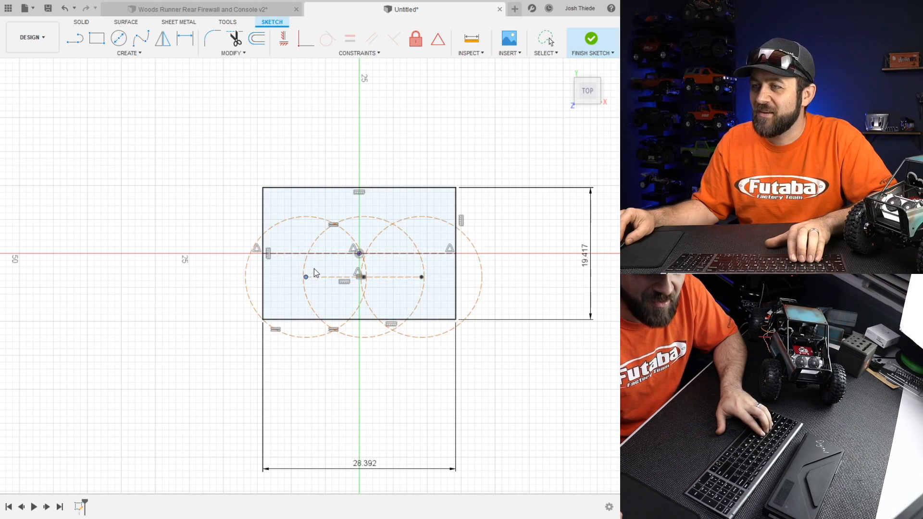
key(Escape)
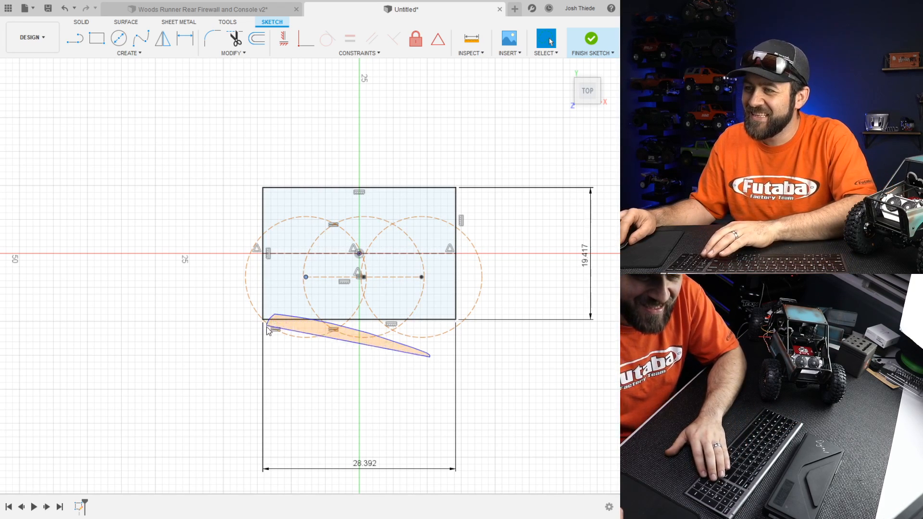
- Delete the three circles and the construction line that connected their centres
drag(282, 338, 290, 333)
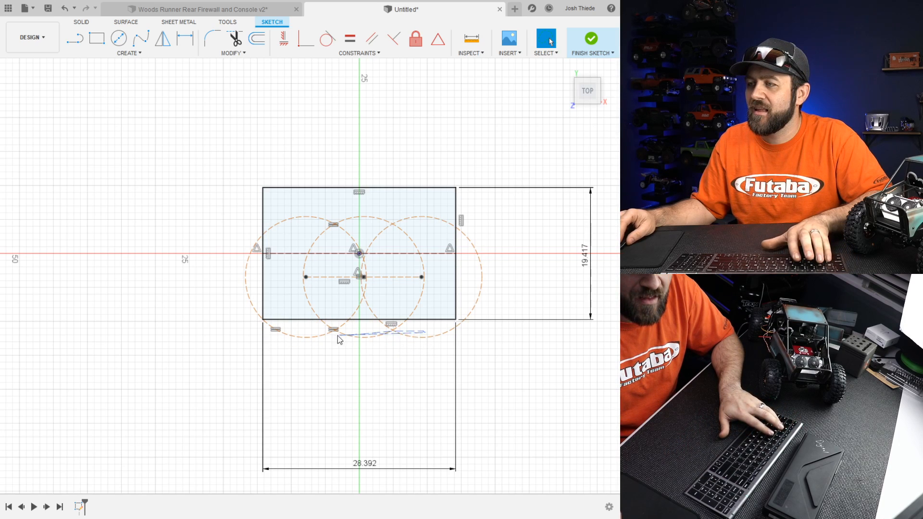
click(288, 335)
key(Delete)
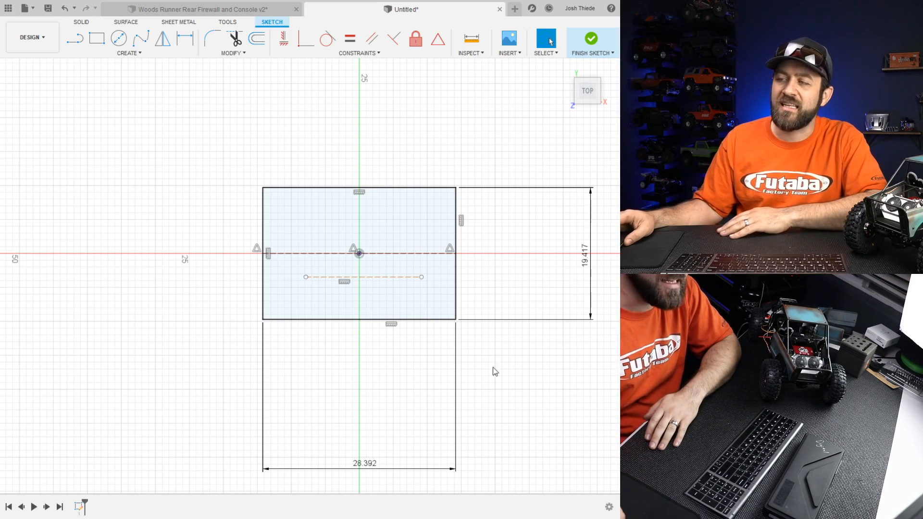
click(323, 277)
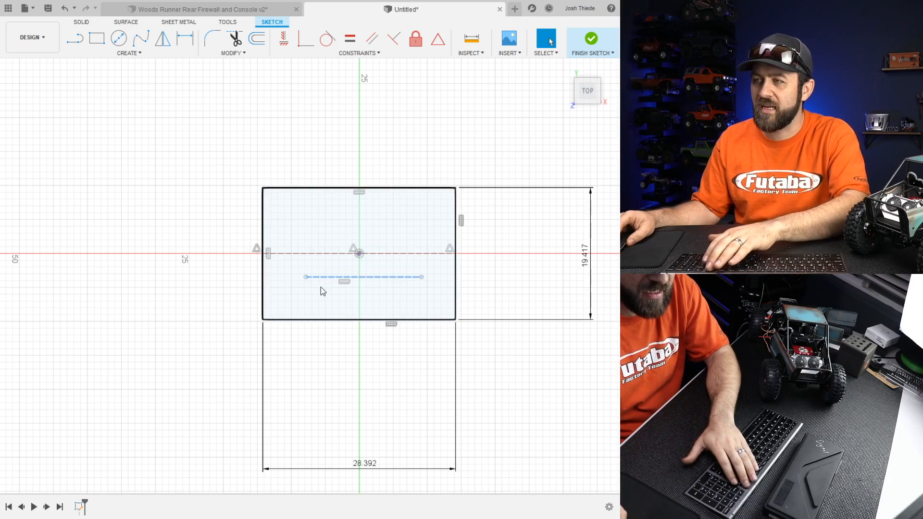
key(Delete)
- Draw a larger construction circle at the rectangle's lower left and a smaller one at its lower right
click(116, 41)
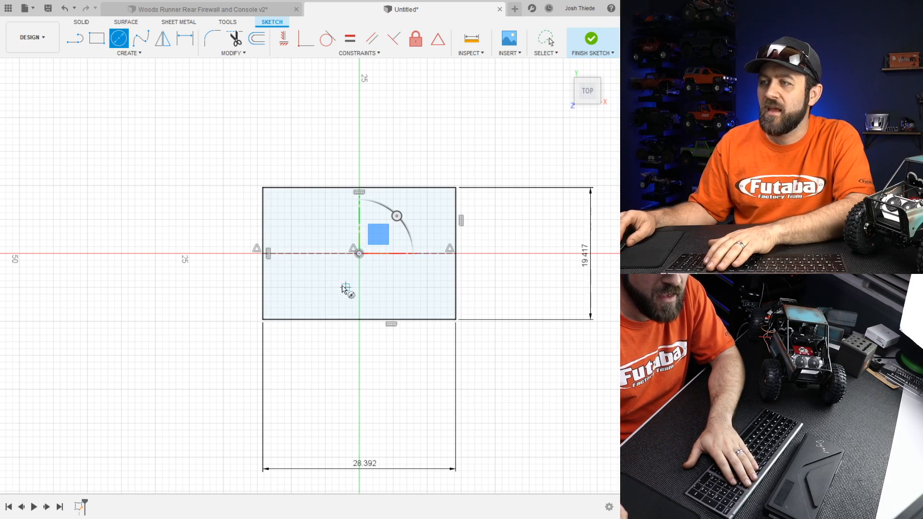
click(304, 274)
click(279, 306)
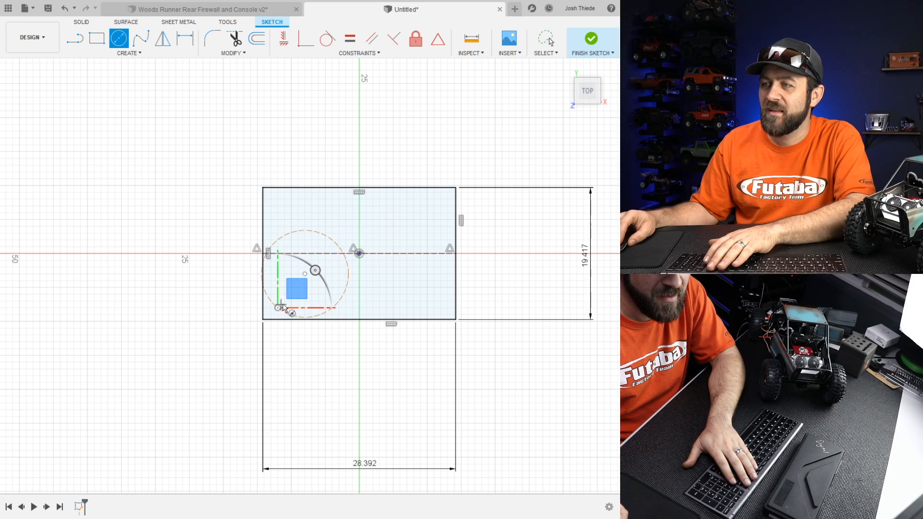
click(421, 281)
click(435, 302)
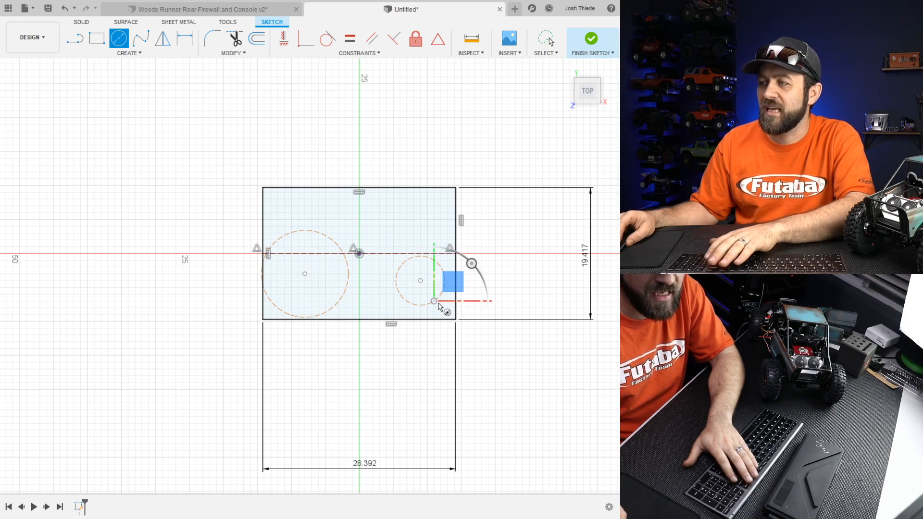
key(Escape)
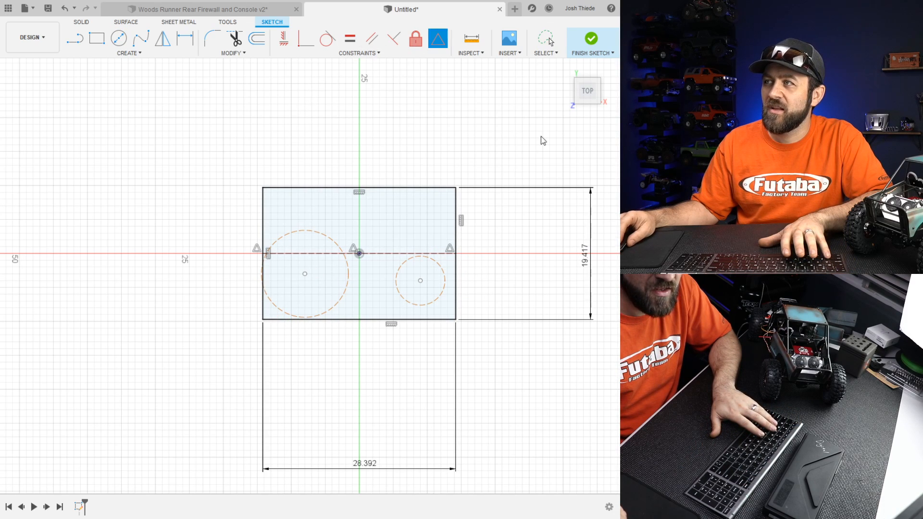
- Make the left circle tangent to the rectangle's left and bottom edges, and the right circle tangent to its right and bottom edges
click(328, 38)
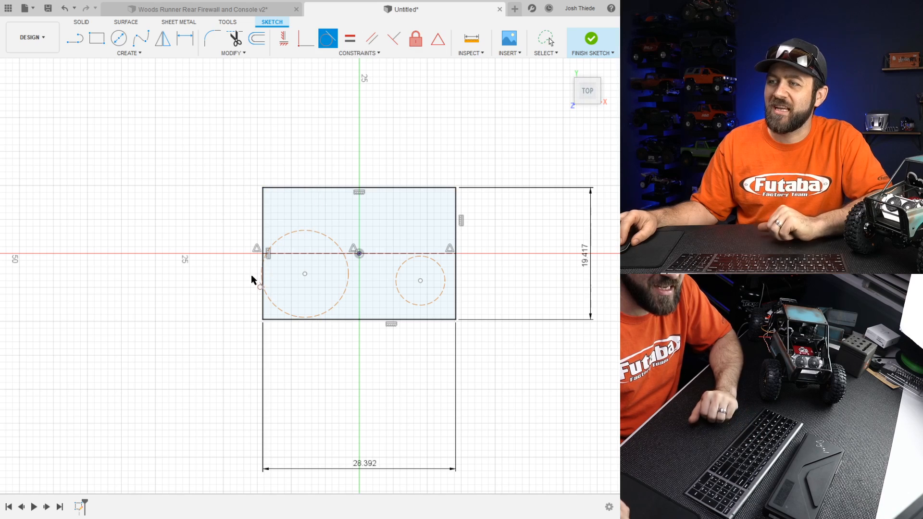
click(264, 300)
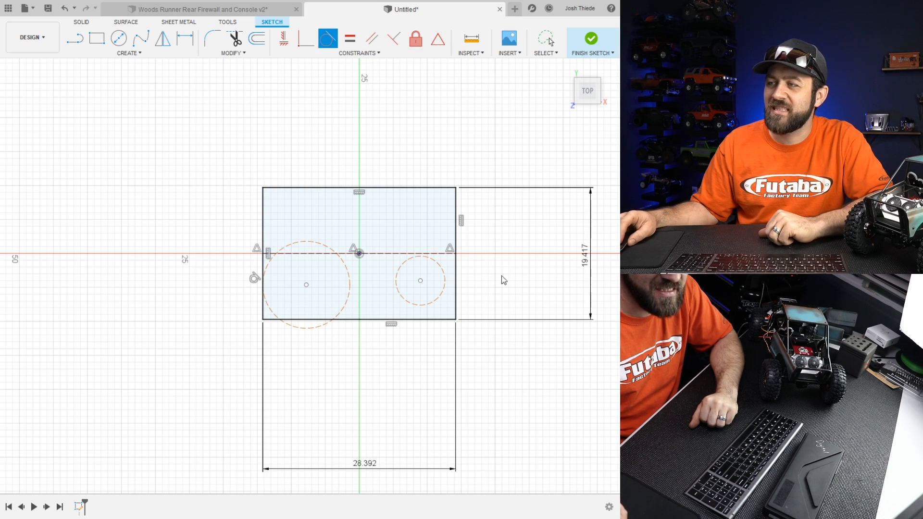
click(455, 283)
click(436, 306)
click(434, 319)
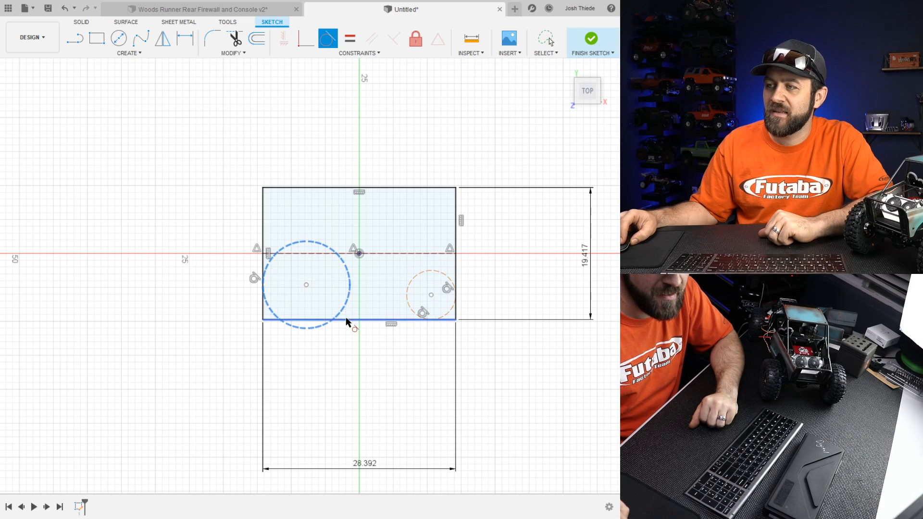
click(347, 319)
key(Escape)
- Apply an Equal constraint between the left and right circles
click(349, 288)
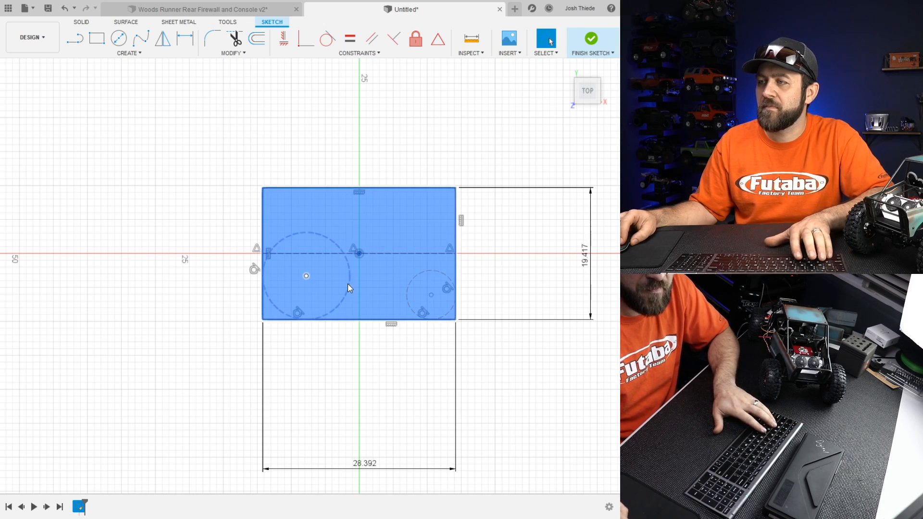
key(Escape)
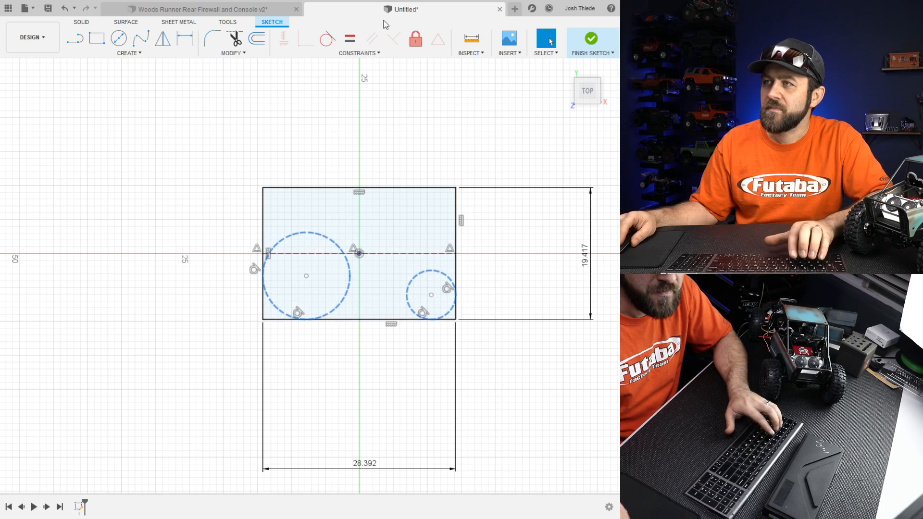
click(350, 39)
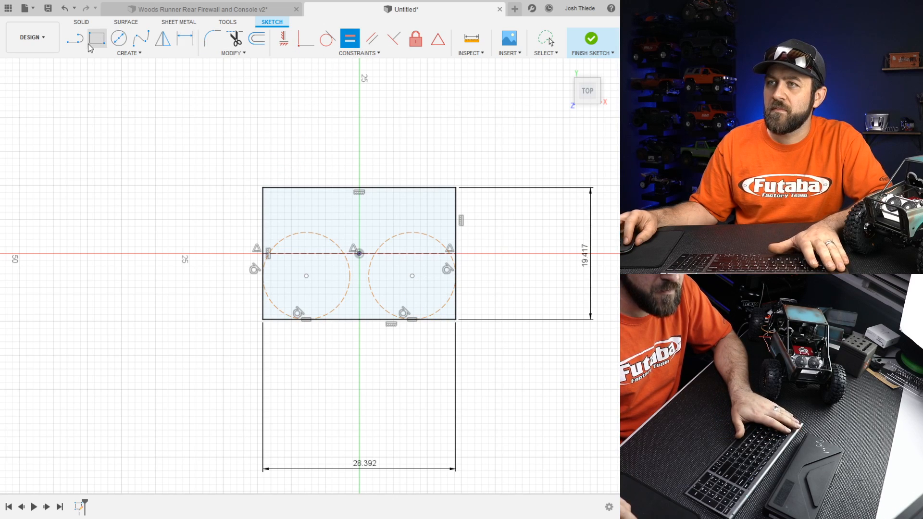
- Draw a third construction circle centred on the vertical axis between the two outer circles
click(118, 40)
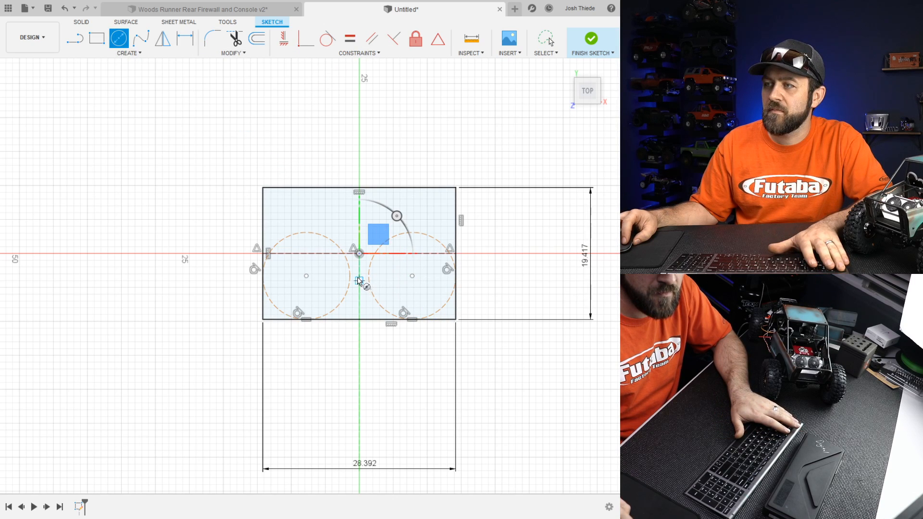
click(365, 328)
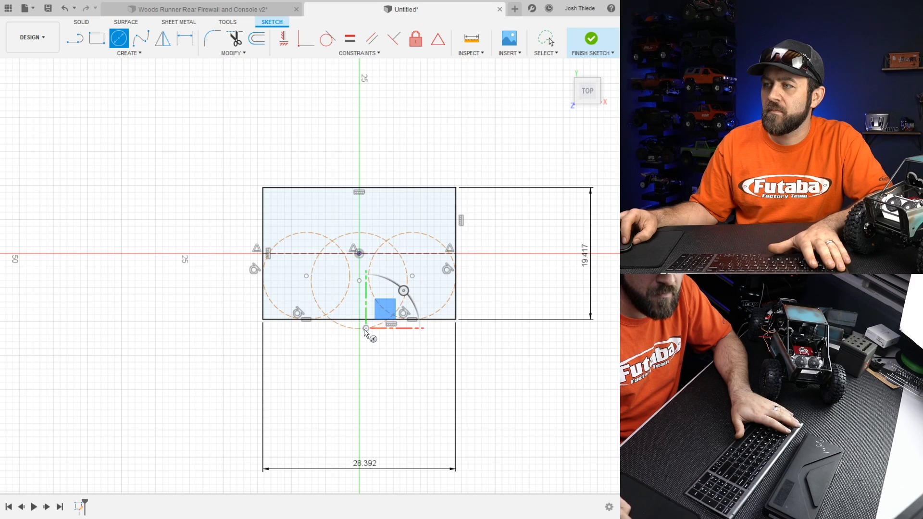
key(Escape)
- Try to apply an Equal constraint to all three circles together
click(323, 236)
click(354, 235)
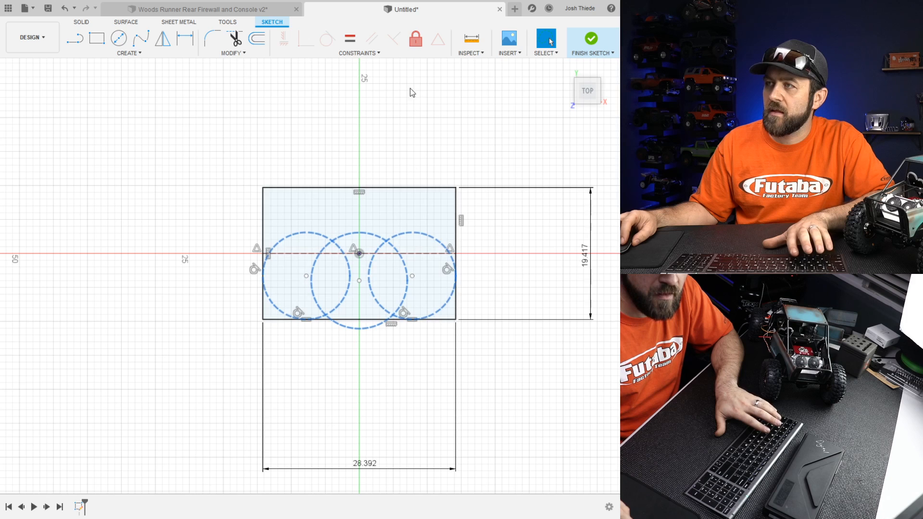
click(353, 40)
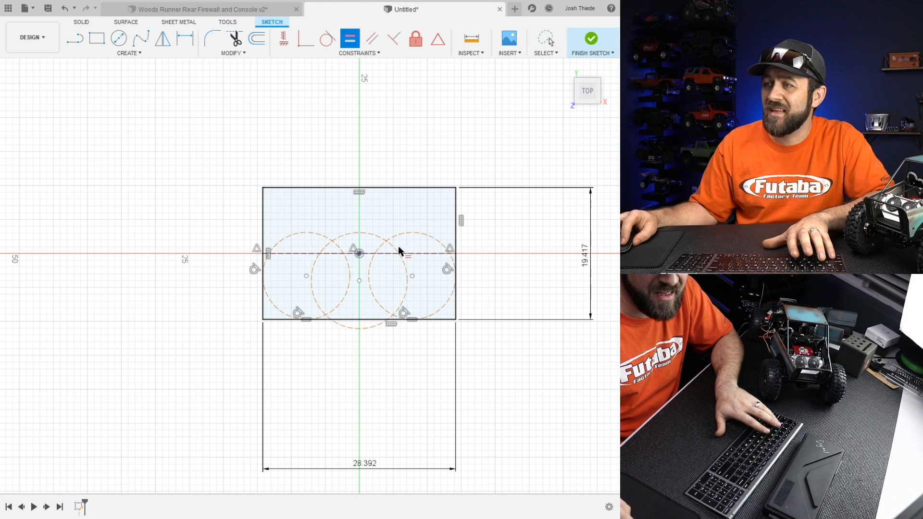
key(Escape)
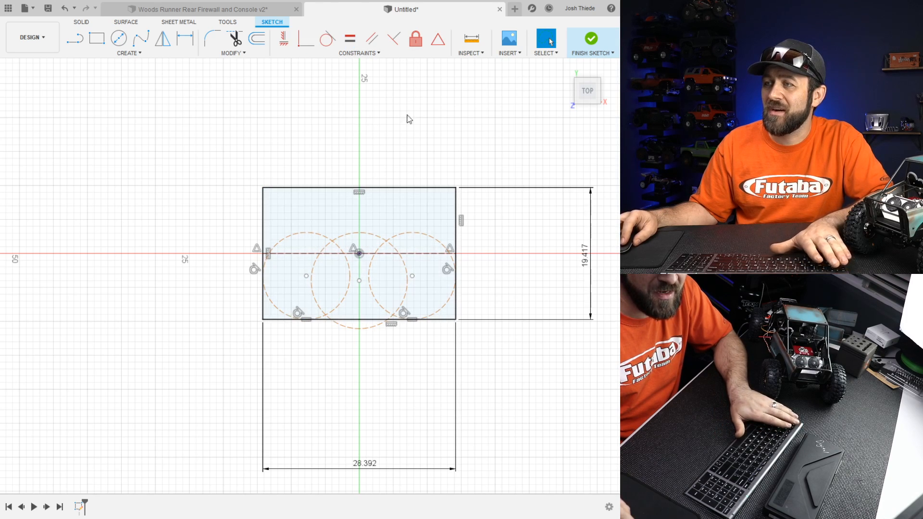
- Make the middle circle tangent to the rectangle's bottom edge
click(332, 42)
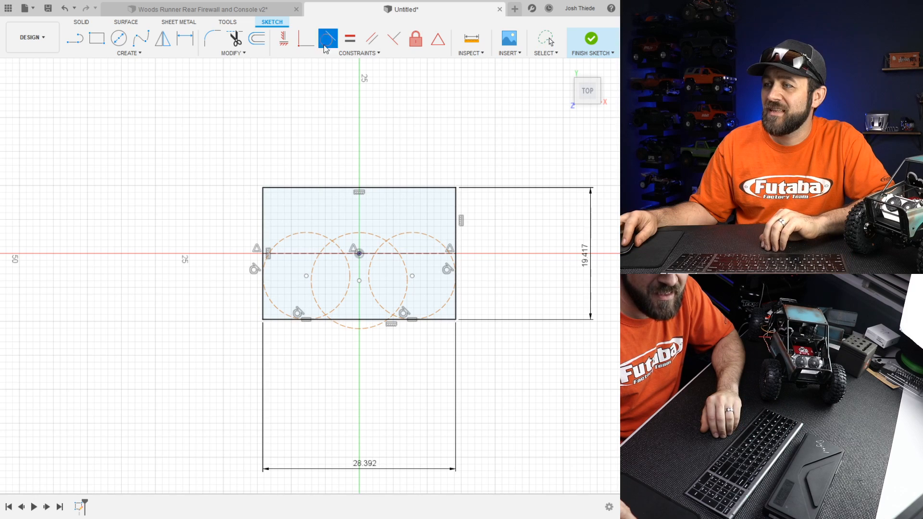
click(360, 320)
click(360, 327)
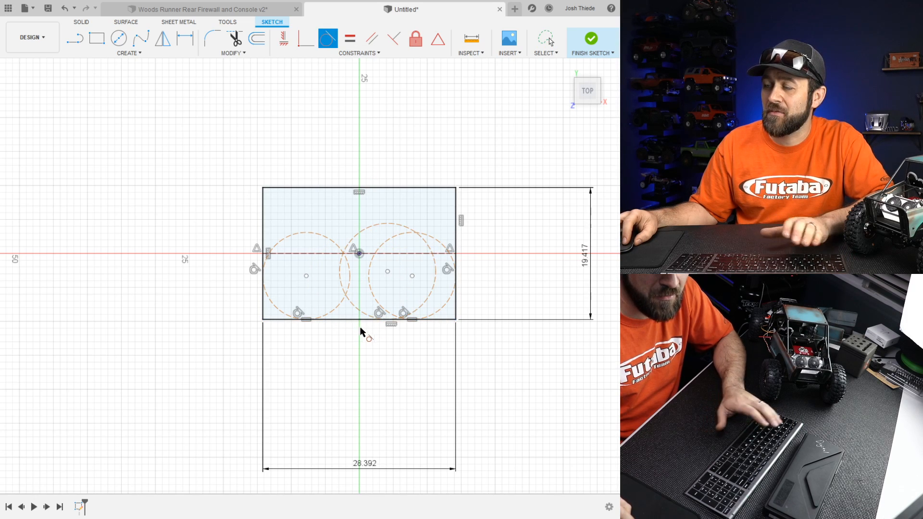
key(Escape)
- Apply an Equal constraint between the middle circle and the left circle
click(350, 38)
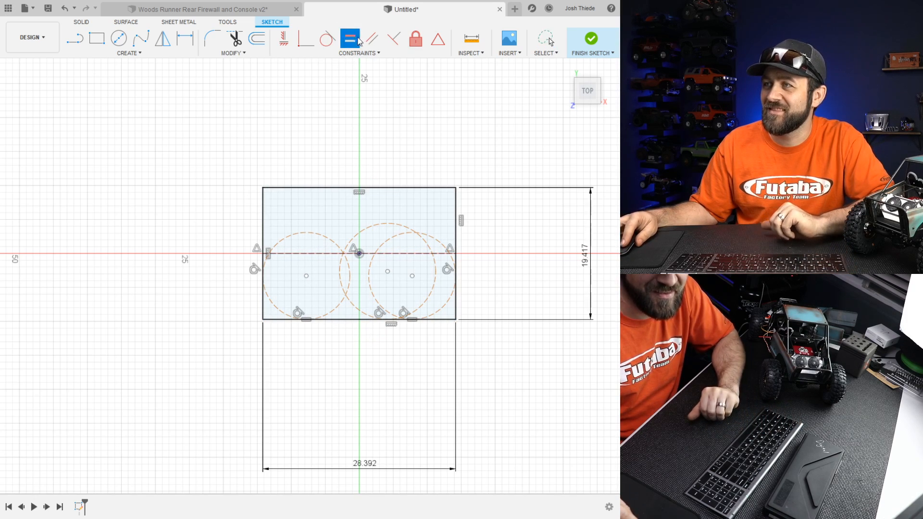
click(365, 225)
click(326, 240)
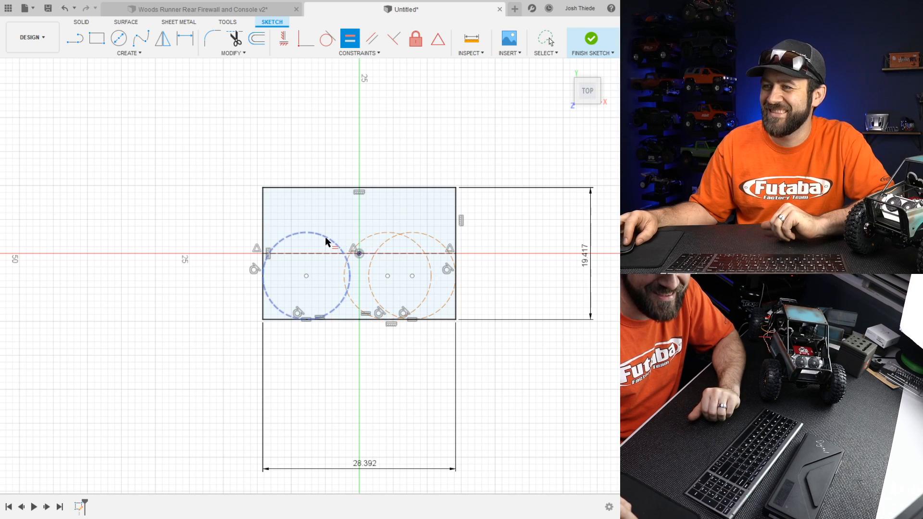
click(386, 242)
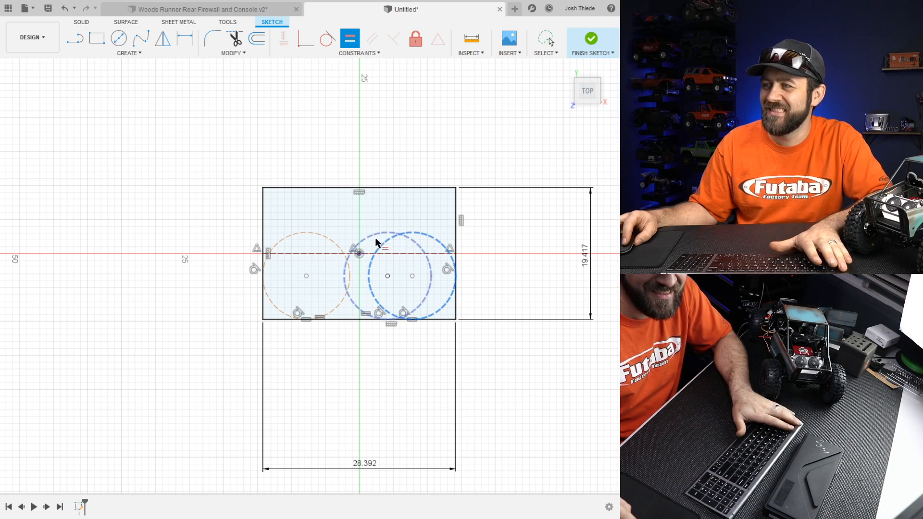
key(Escape)
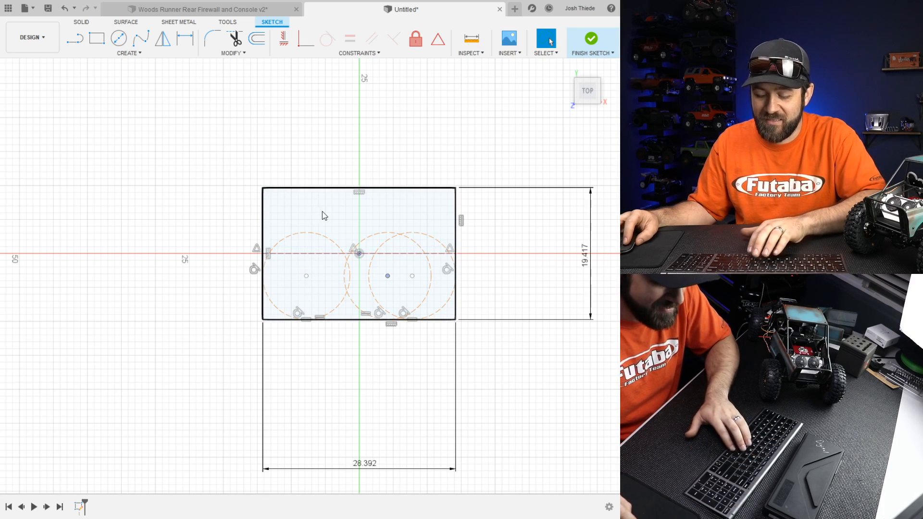
- Draw a construction line connecting the centres of the left and right circles
key(l)
click(306, 277)
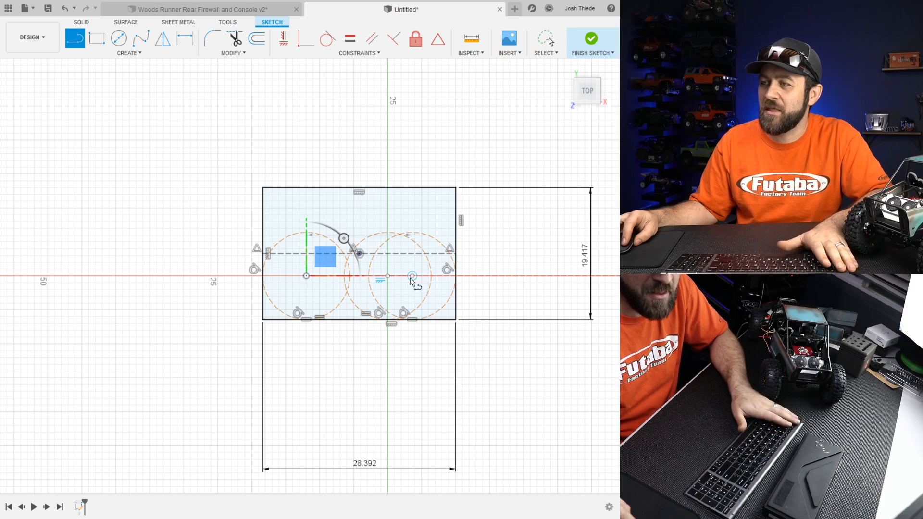
key(Escape)
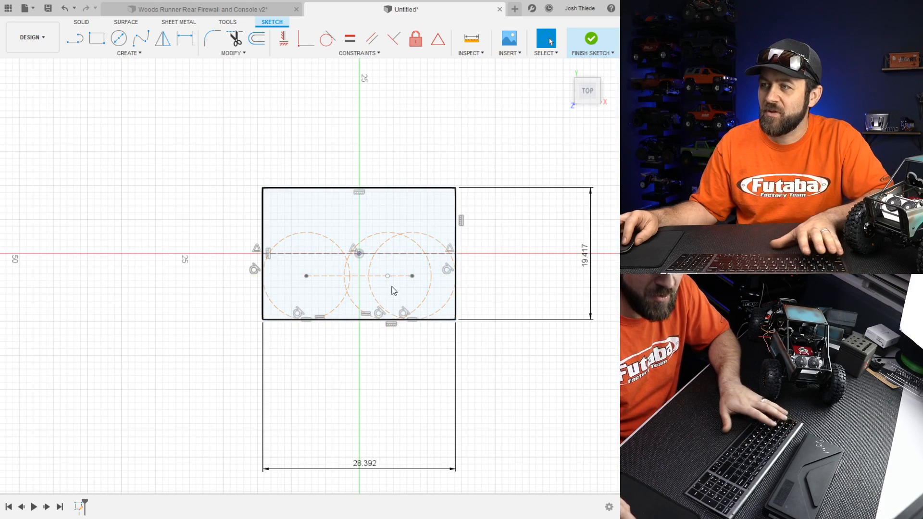
- Apply a Midpoint constraint placing the middle circle's centre at the midpoint of the line between the outer circle centres
click(386, 277)
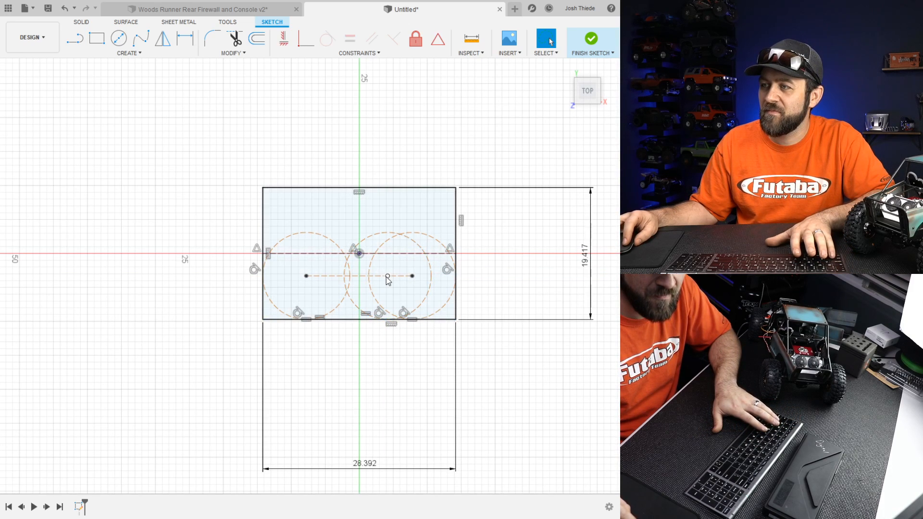
click(356, 283)
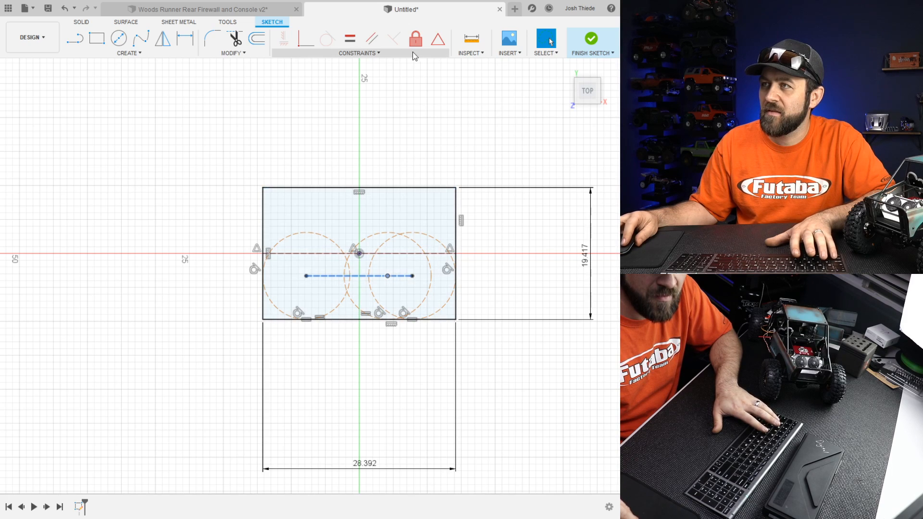
click(438, 39)
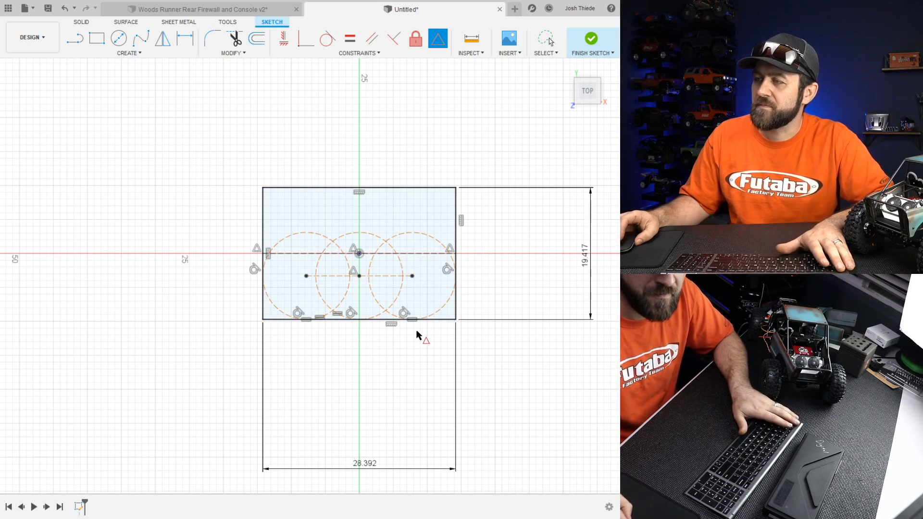
scroll(419, 334, down, 1)
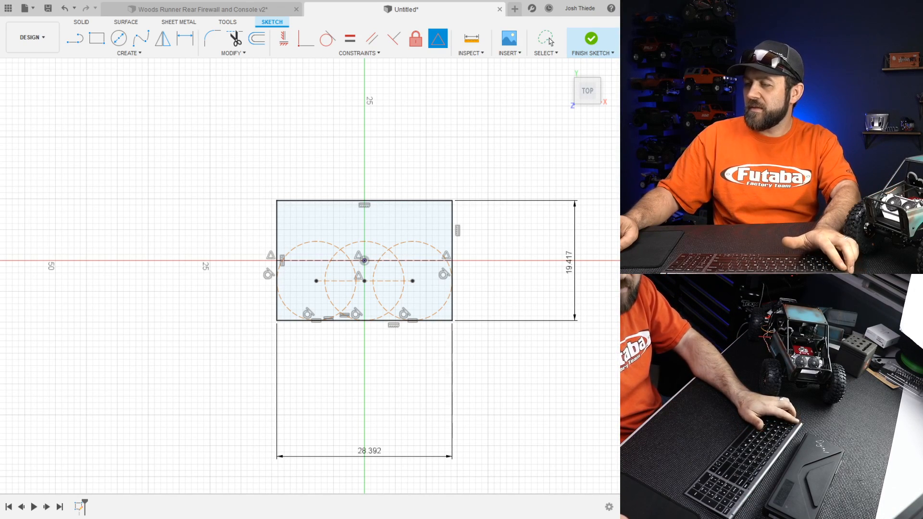
key(c)
click(365, 261)
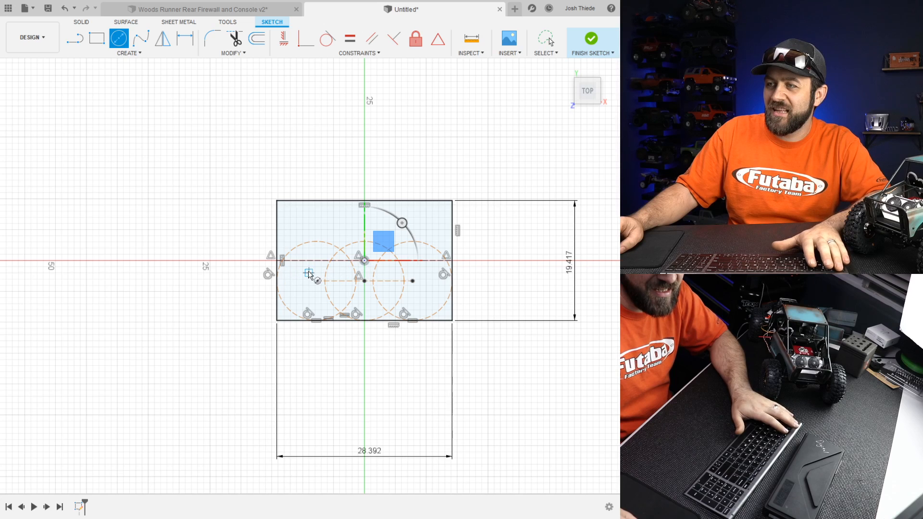
key(Escape)
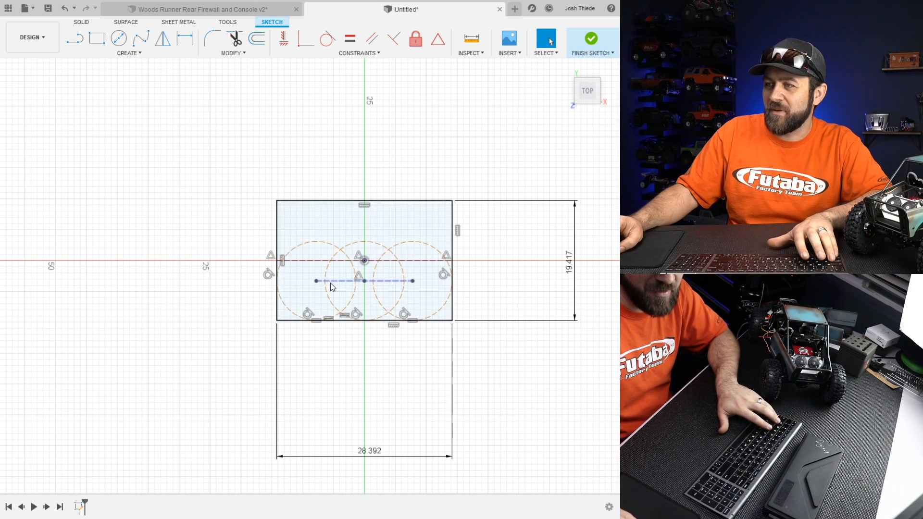
- Shrink the three equal circles slightly and mirror them across the rectangle's horizontal centre line
drag(324, 248, 299, 261)
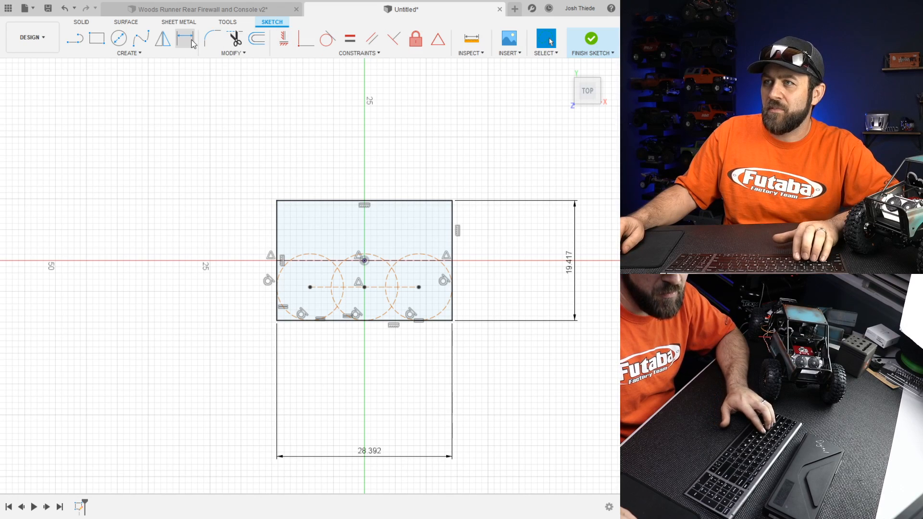
click(163, 38)
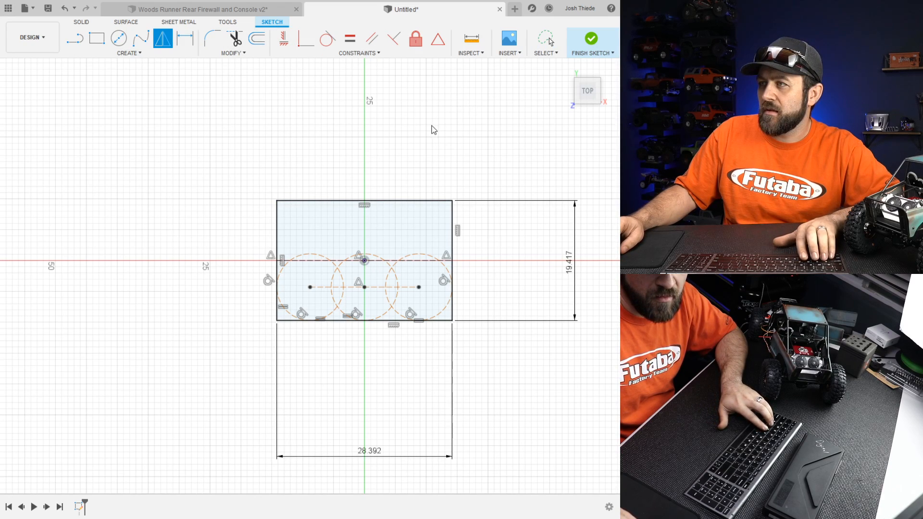
scroll(233, 283, down, 2)
middle_drag(300, 264, 154, 258)
scroll(172, 258, down, 3)
scroll(170, 261, up, 8)
click(172, 261)
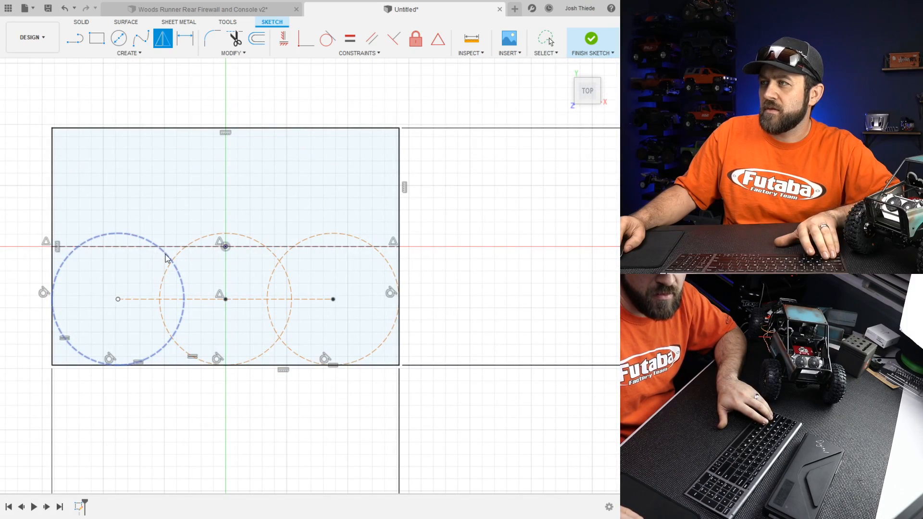
click(184, 255)
click(288, 257)
click(539, 159)
click(315, 247)
key(Return)
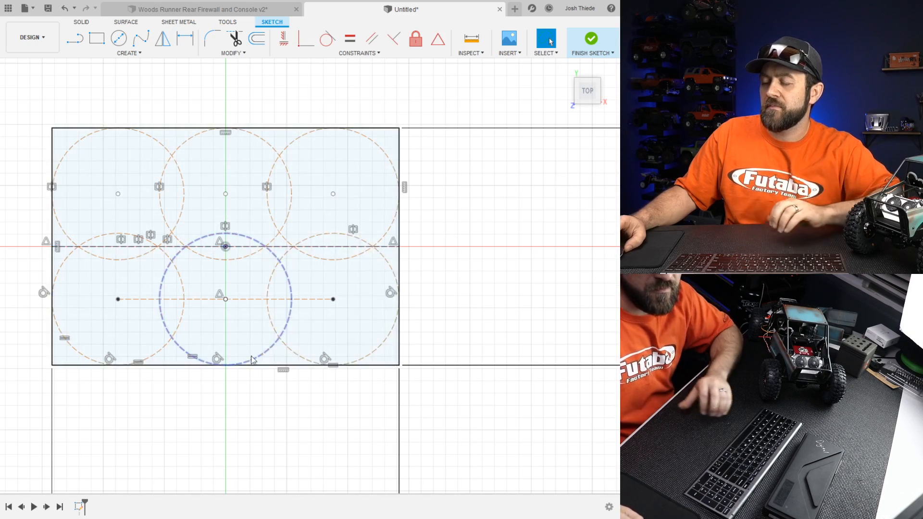
- Convert all six construction circles to regular sketch geometry and finish the sketch
scroll(243, 330, down, 3)
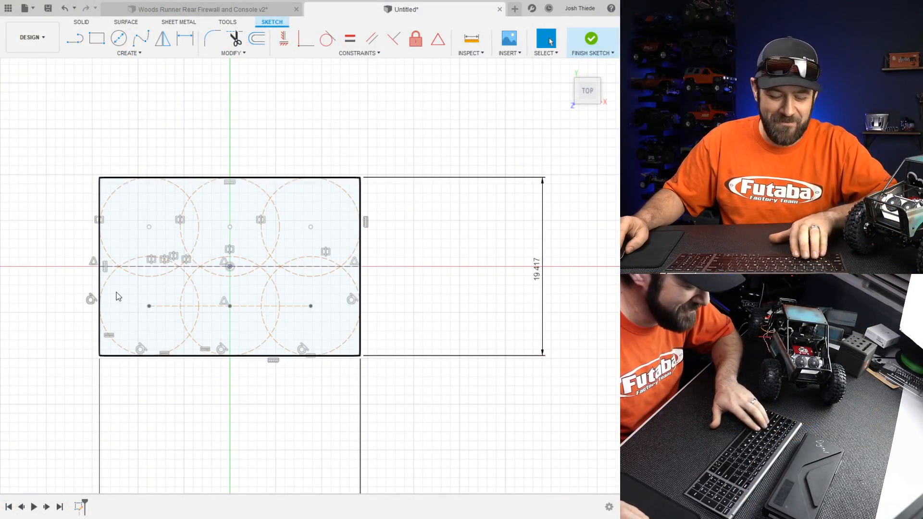
click(116, 277)
key(x)
click(112, 259)
key(x)
click(277, 246)
key(x)
click(277, 263)
key(x)
click(276, 269)
key(x)
click(276, 289)
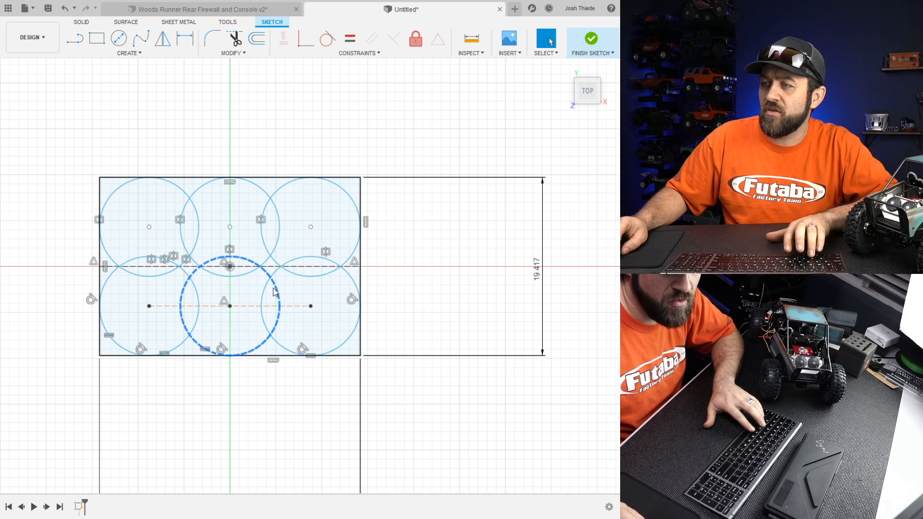
key(x)
click(254, 411)
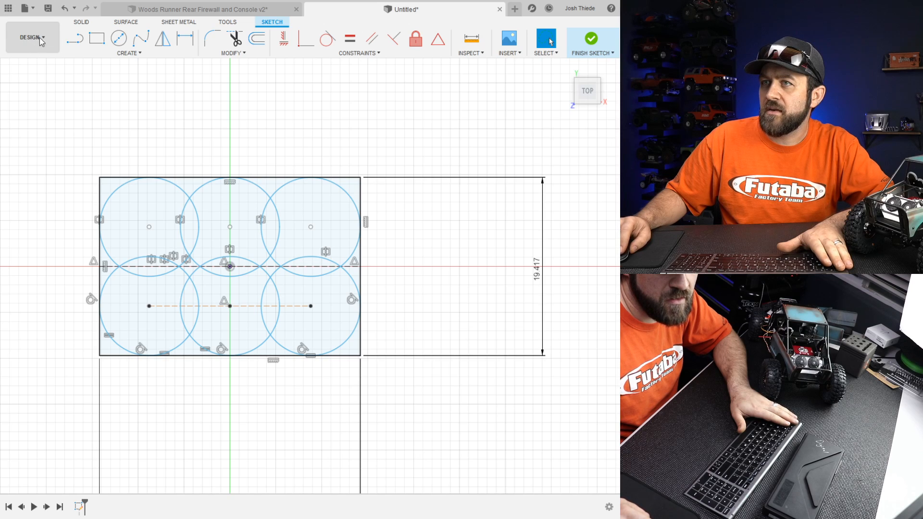
click(591, 40)
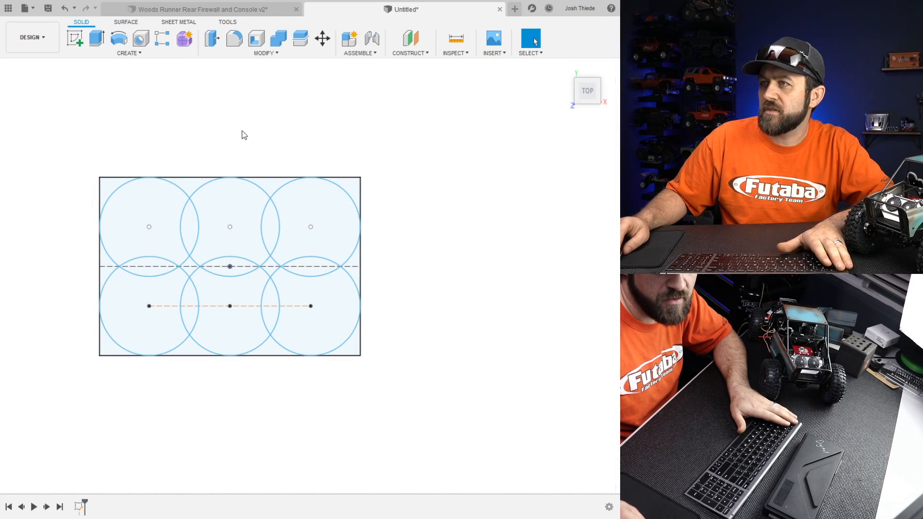
- Start an Extrude and select all profile regions of the six circles, including the overlaps between them
click(99, 43)
click(136, 220)
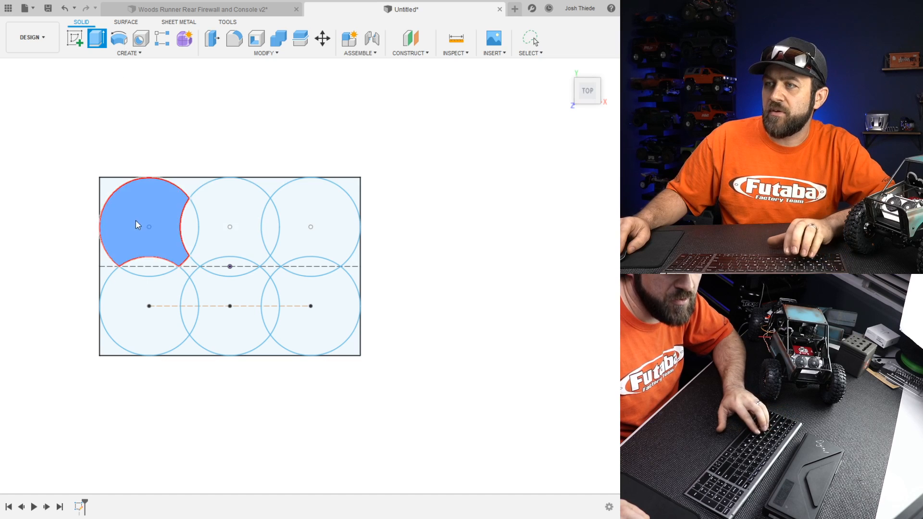
click(150, 291)
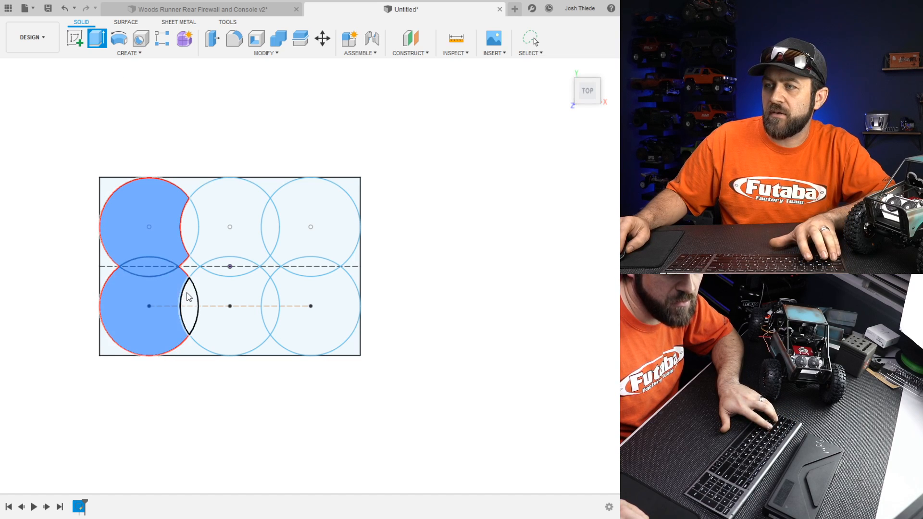
click(189, 297)
click(198, 279)
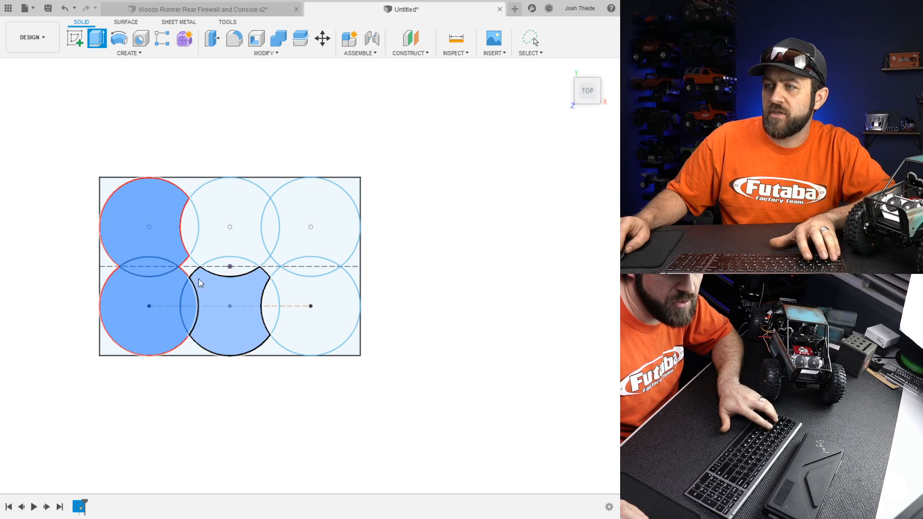
click(192, 230)
click(226, 237)
click(230, 268)
click(269, 226)
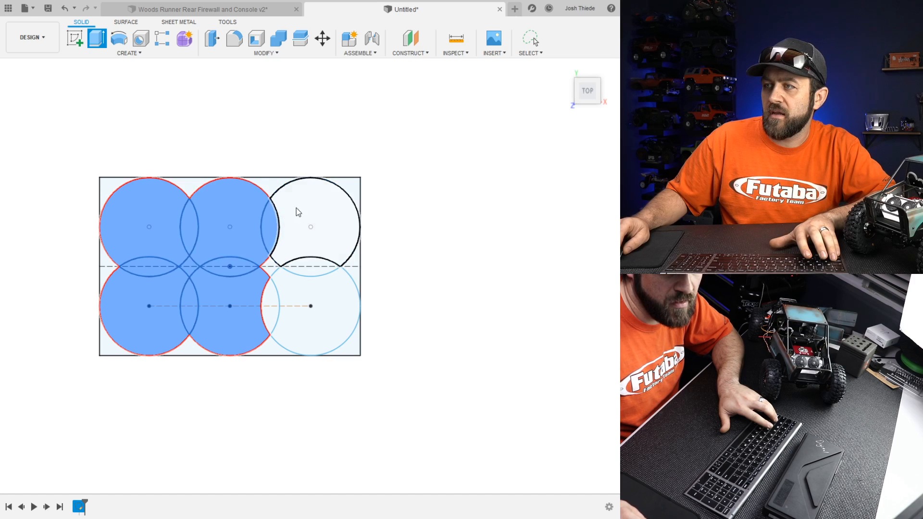
click(283, 252)
click(301, 301)
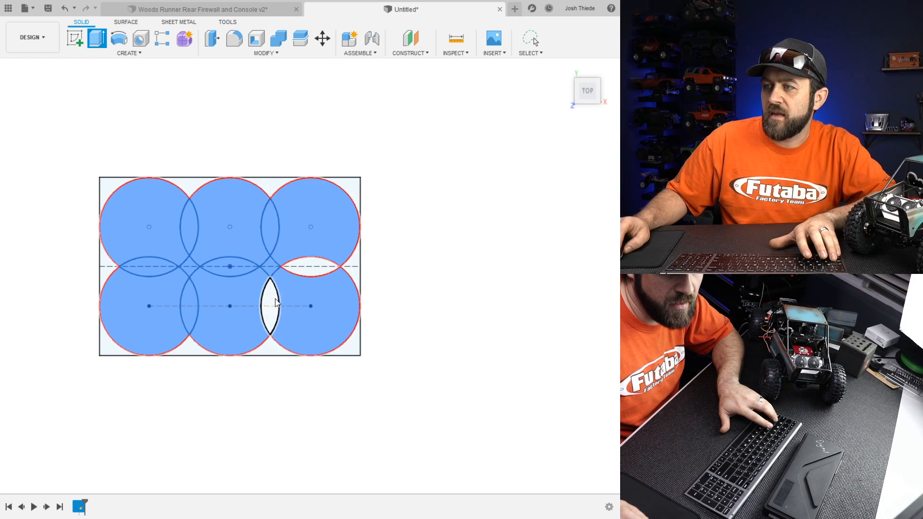
click(275, 302)
click(308, 267)
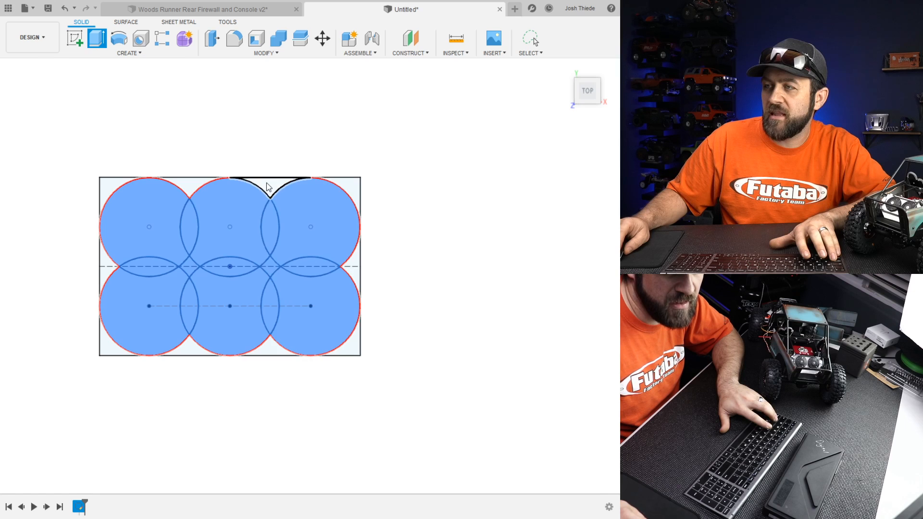
- Add the four gap profiles between neighbouring circles along the rectangle's long edges to the Extrude selection
click(267, 187)
click(188, 186)
click(193, 352)
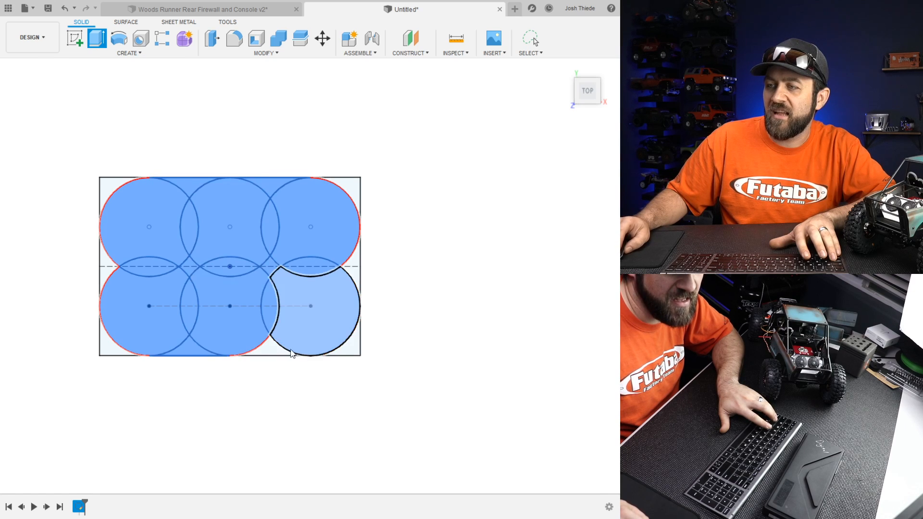
click(271, 352)
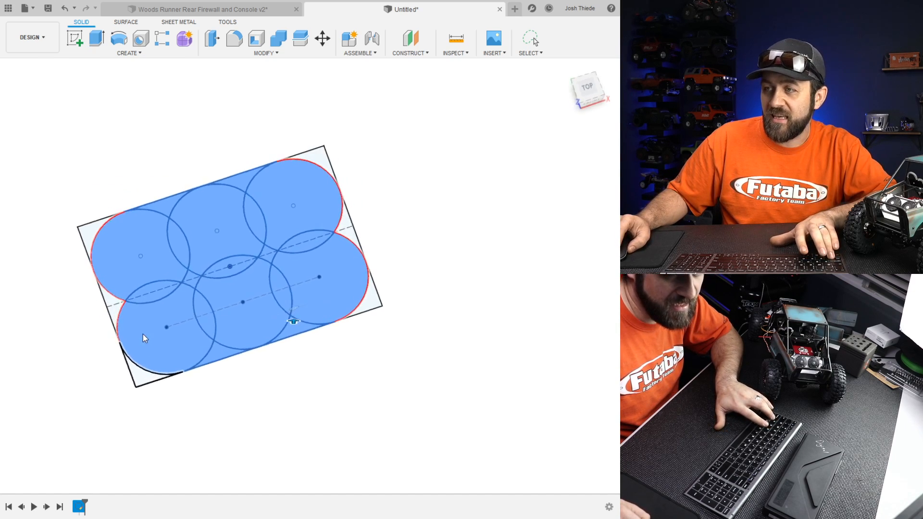
- Extrude the selected profiles upward, basing the distance on the battery's 7.88 height dimension
drag(297, 288, 293, 178)
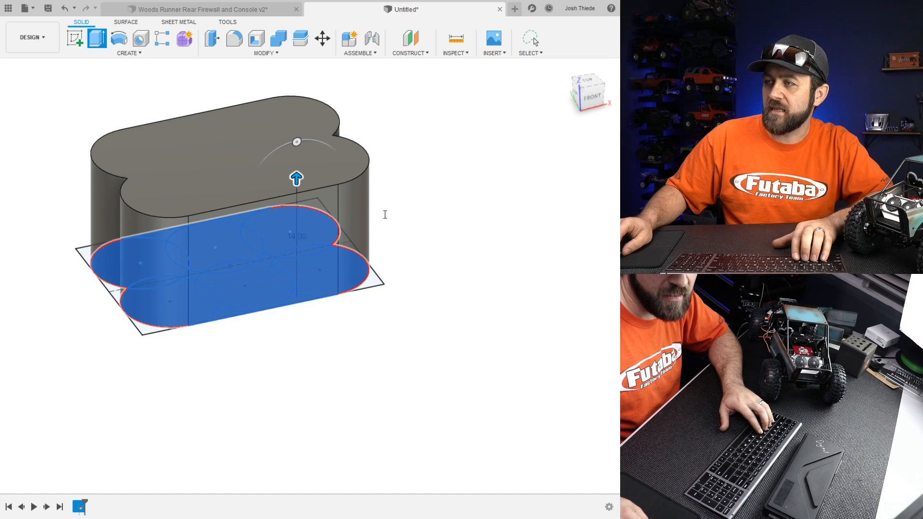
text(7.88)
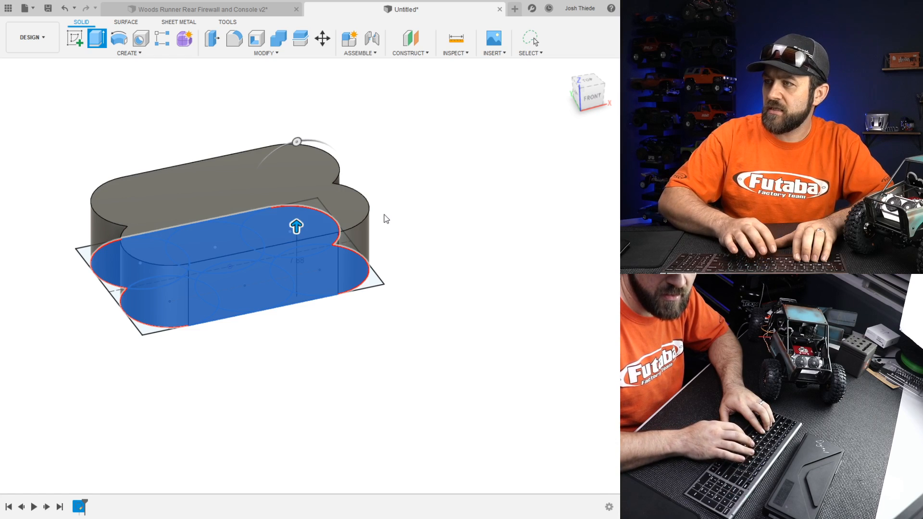
key(Return)
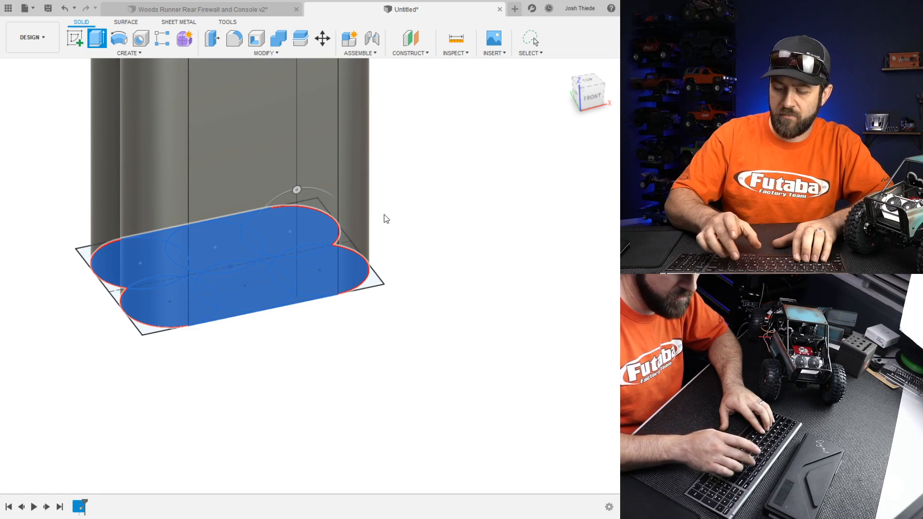
text(m)
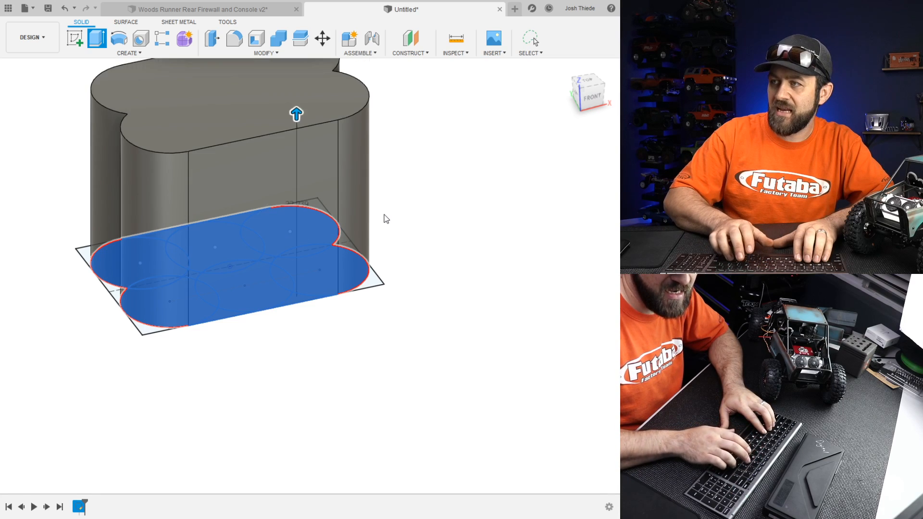
key(Return)
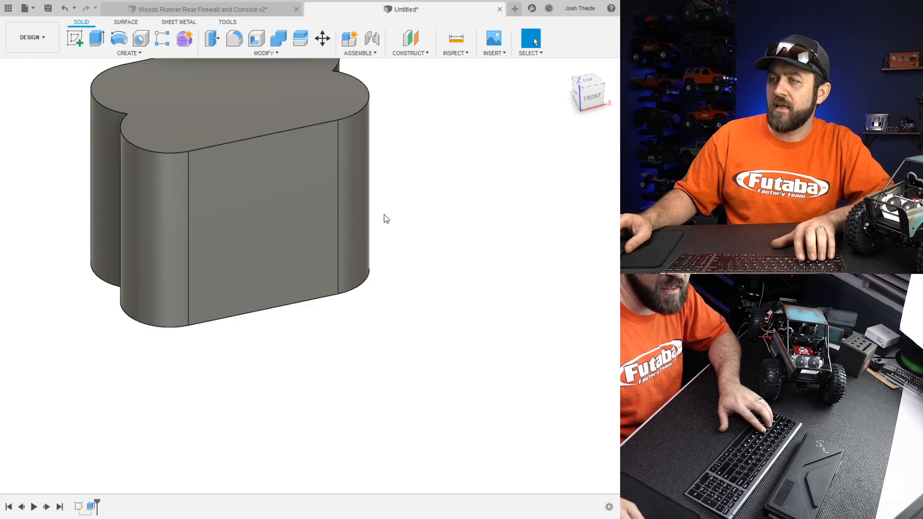
scroll(351, 288, down, 3)
scroll(215, 202, up, 1)
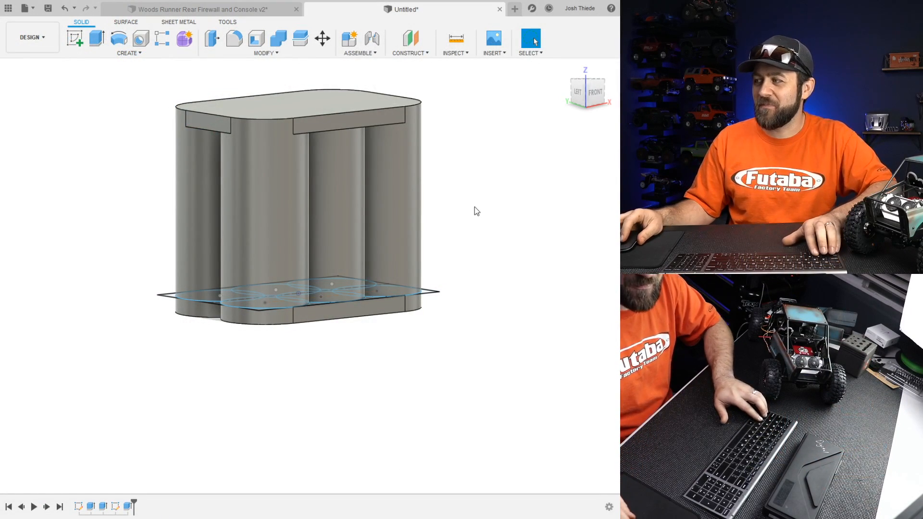
- Roll the timeline back to just before the last extrusion and show the sketch on the battery's top face
shift+middle_drag(472, 208, 443, 238)
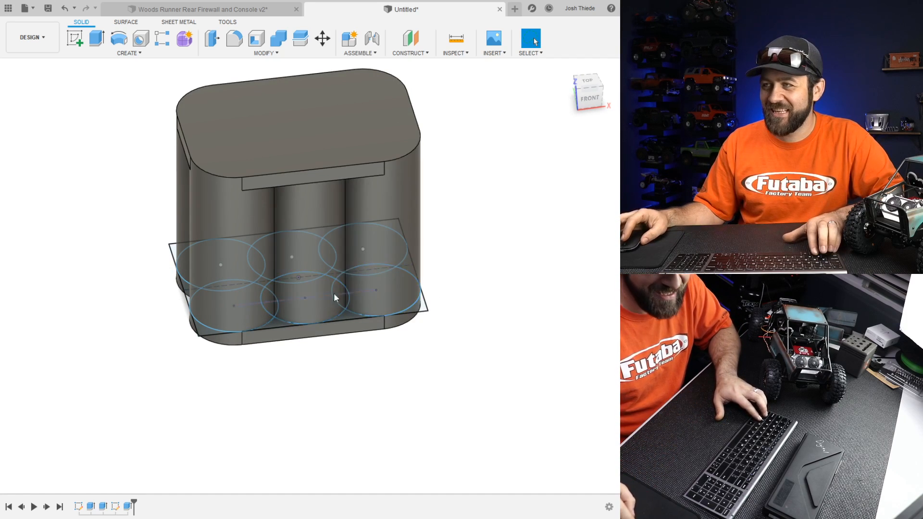
drag(135, 502, 122, 505)
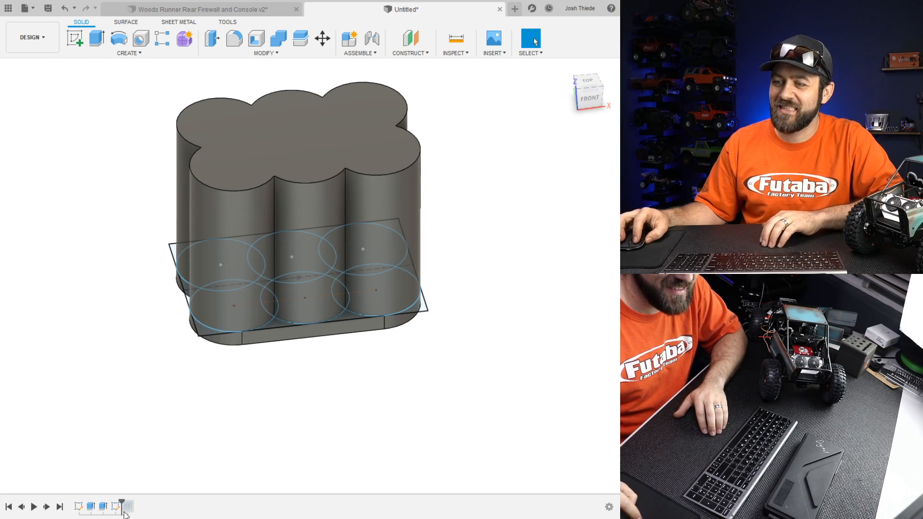
click(43, 167)
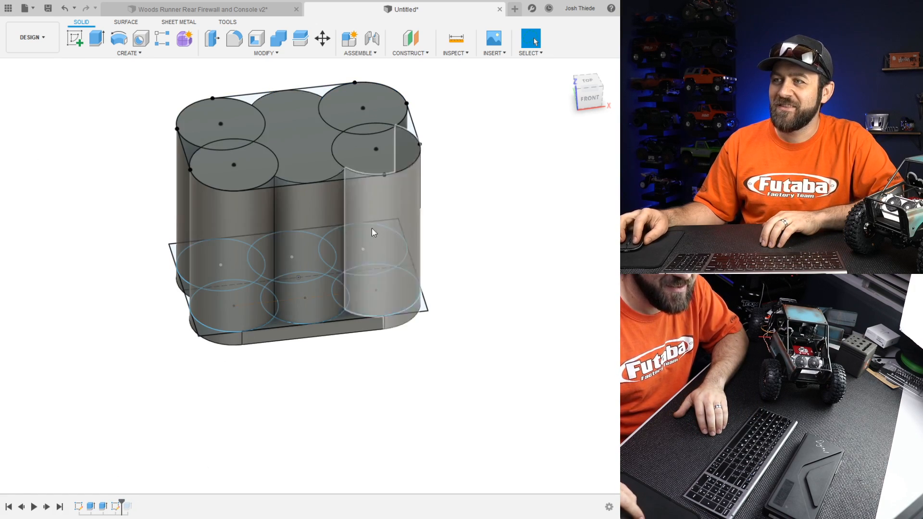
click(212, 150)
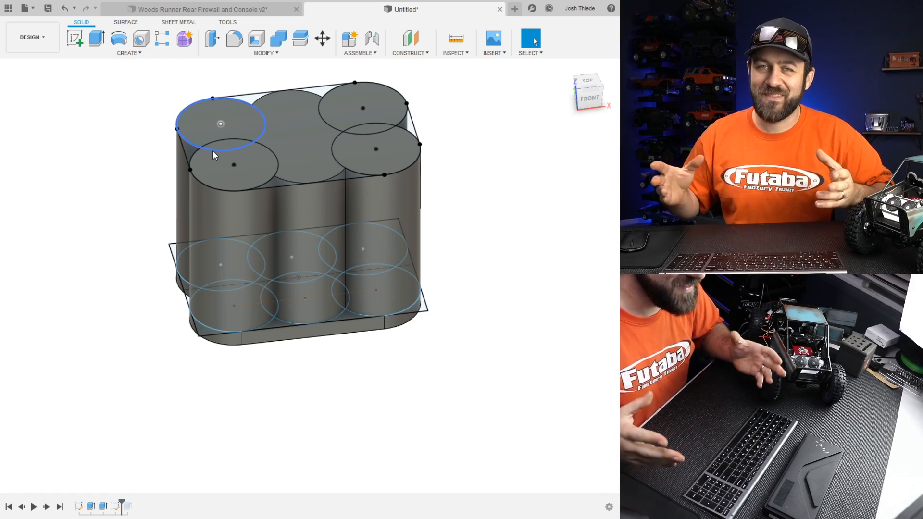
key(Escape)
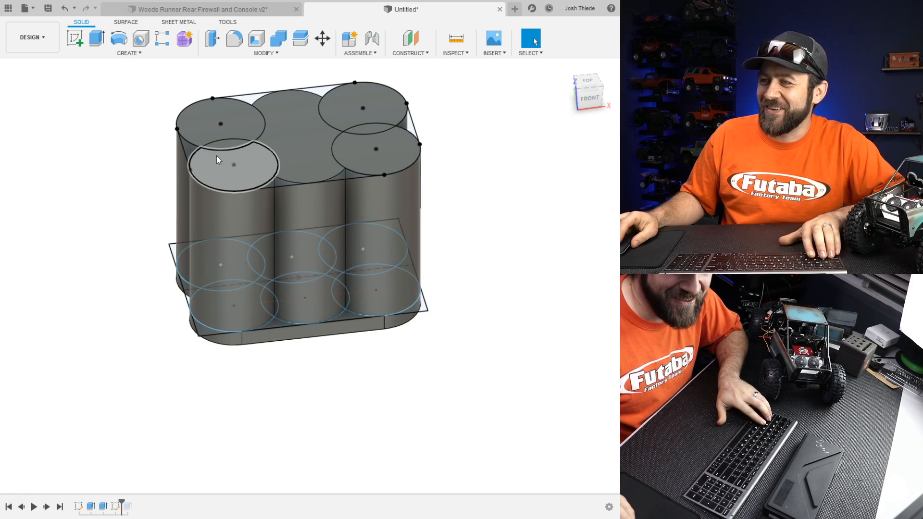
- Roll the timeline forward past the top cap extrusion
click(98, 40)
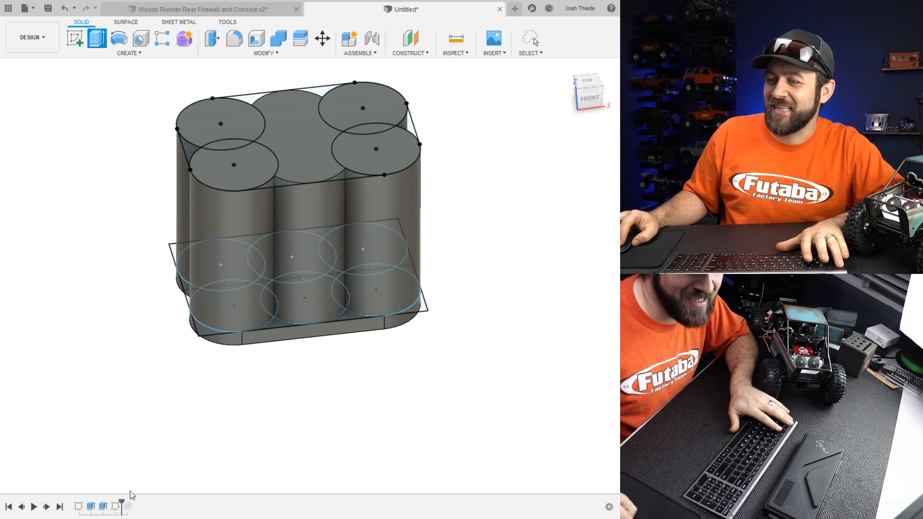
drag(122, 503, 134, 503)
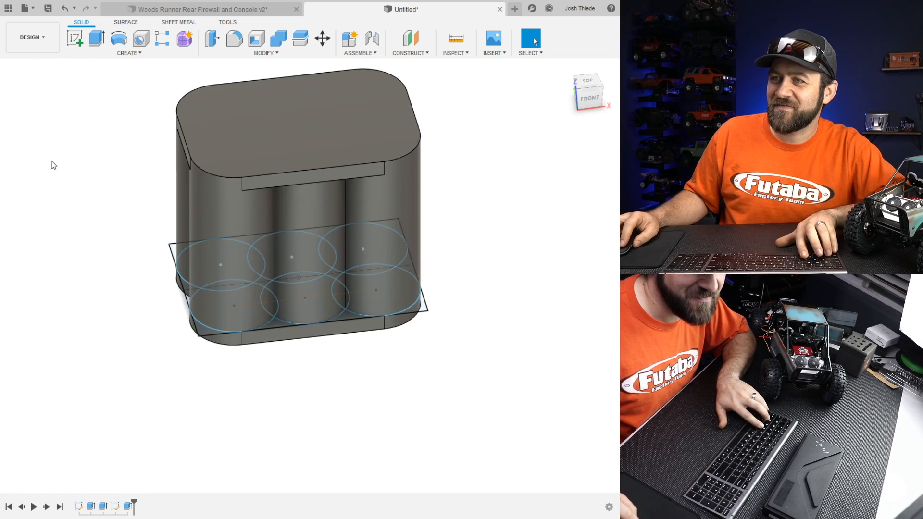
shift+middle_drag(233, 390, 276, 373)
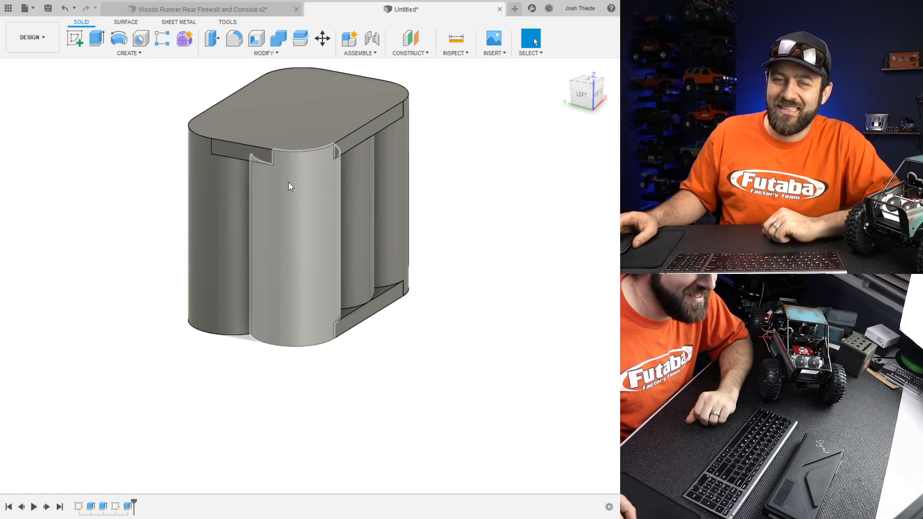
- Extrude the triangular gap face under the top cap at the battery's left end 15 mm downward
mouse_move(291, 180)
shift+middle_down()
mouse_move(269, 181)
mouse_move(239, 155)
mouse_move(282, 96)
mouse_move(285, 165)
shift+middle_up()
shift+middle_drag(342, 198, 330, 178)
key(e)
click(248, 80)
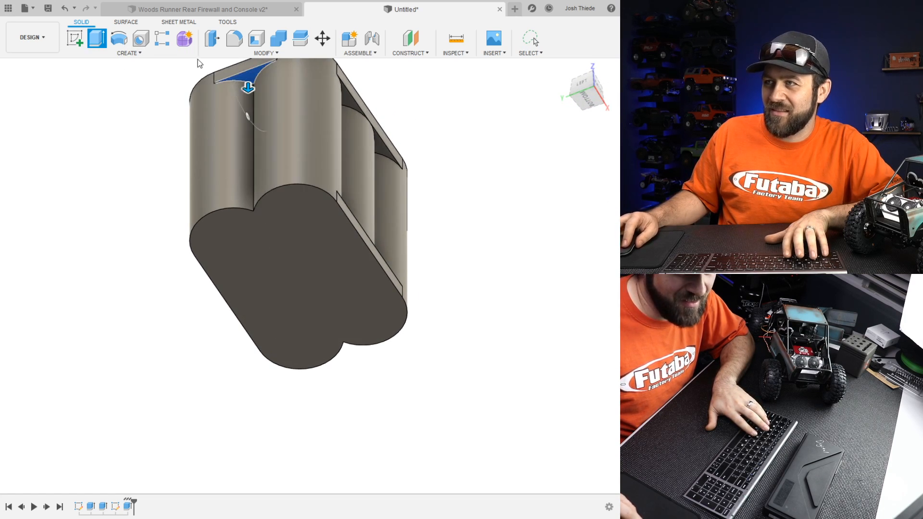
drag(248, 87, 248, 169)
shift+middle_drag(313, 180, 305, 199)
key(Return)
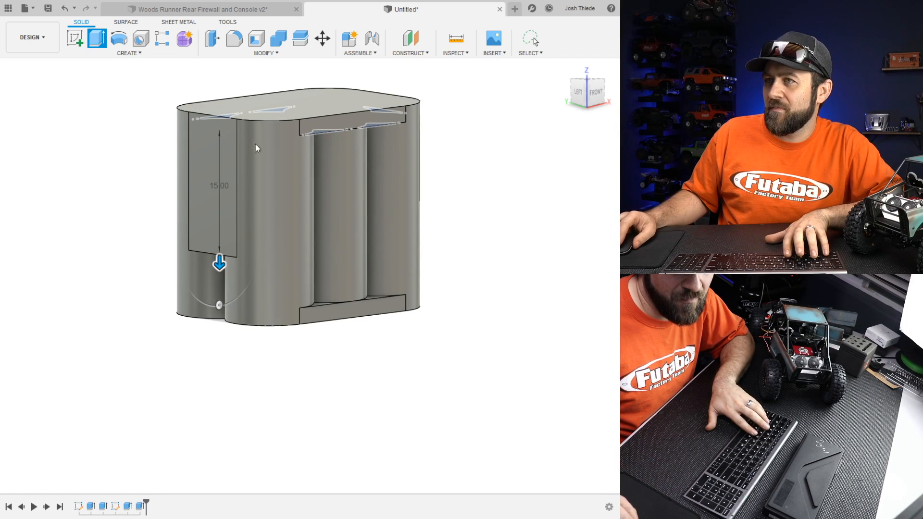
- Extrude the matching gap face under the top cap at the battery's right end 15 mm downward
shift+middle_drag(326, 187, 260, 192)
shift+middle_drag(396, 177, 321, 113)
click(97, 39)
click(312, 77)
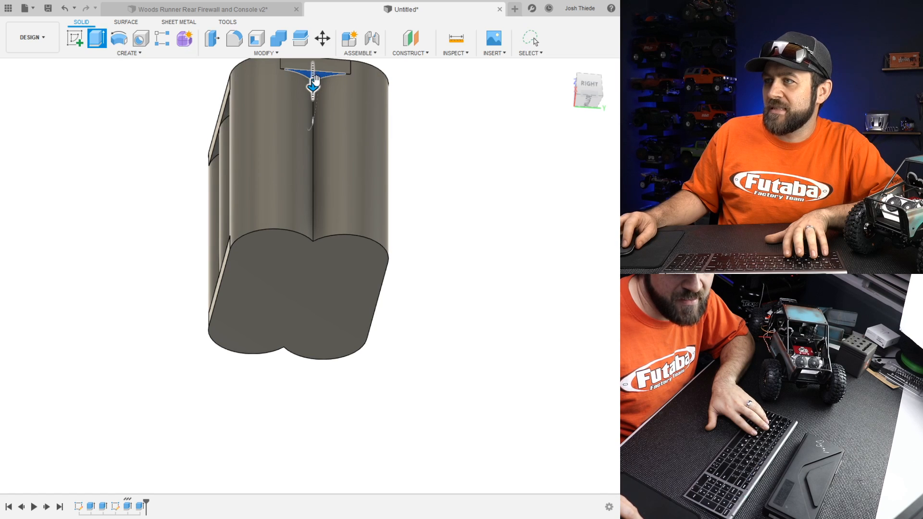
drag(313, 79, 291, 192)
key(Return)
shift+middle_drag(290, 188, 421, 225)
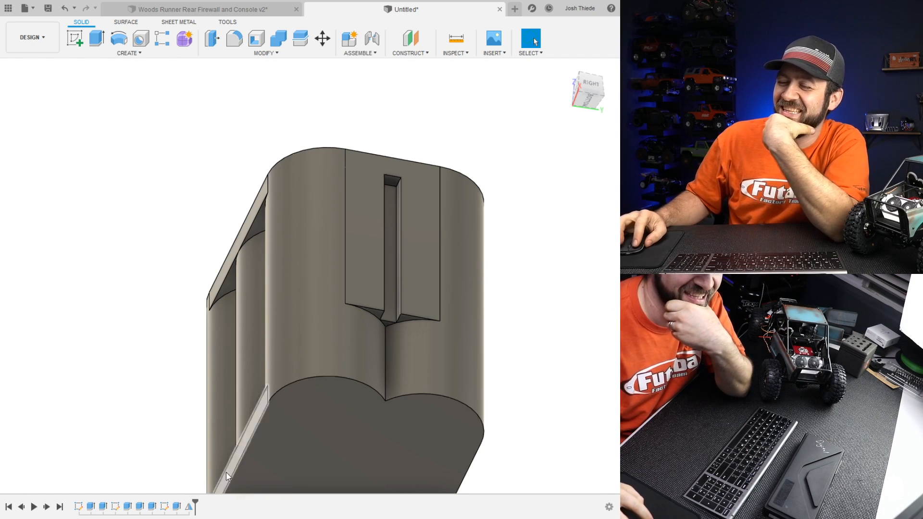
- Review how the end slots were made by rolling the timeline back to the slot sketch and forward through its cut and mirror
drag(185, 505, 170, 505)
shift+middle_drag(252, 288, 39, 258)
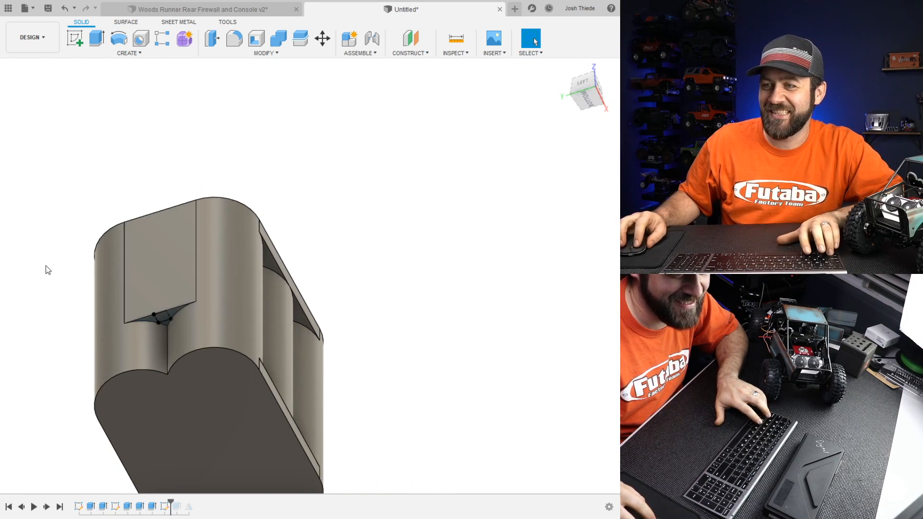
scroll(154, 315, up, 5)
middle_drag(228, 277, 263, 276)
scroll(215, 237, up, 3)
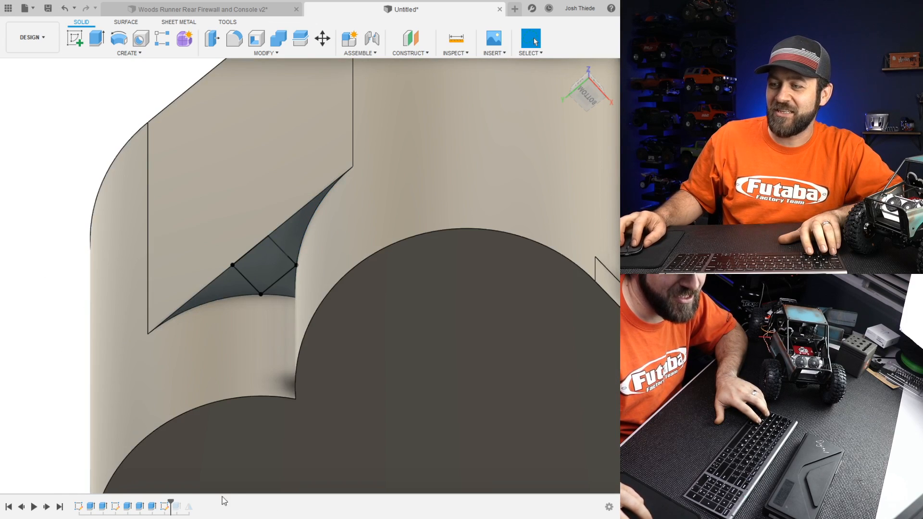
drag(176, 502, 184, 503)
scroll(274, 404, down, 3)
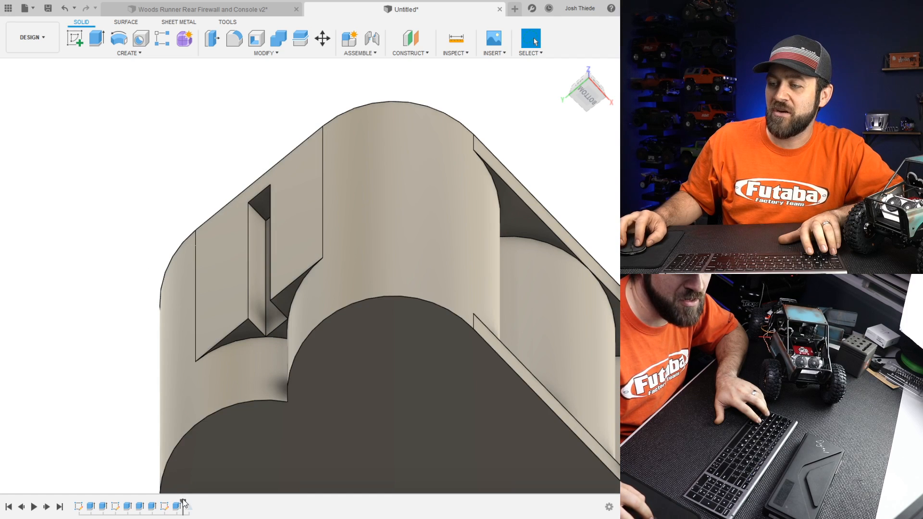
drag(184, 503, 193, 503)
mouse_move(451, 419)
shift+middle_down()
mouse_move(417, 374)
mouse_move(507, 371)
mouse_move(270, 397)
mouse_move(374, 385)
mouse_move(360, 421)
mouse_move(324, 441)
mouse_move(439, 461)
shift+middle_up()
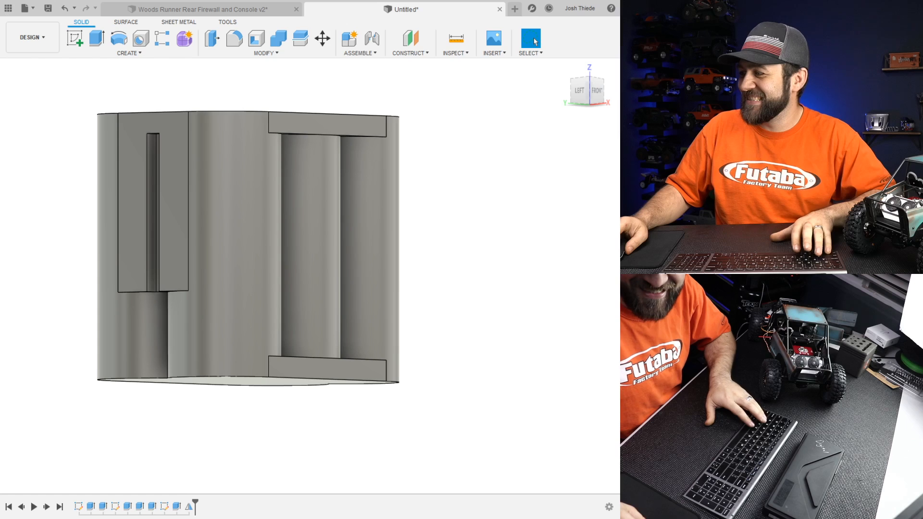
- Compare the case's shape with the Optima battery photos on the product web page
shift+middle_drag(414, 228, 392, 255)
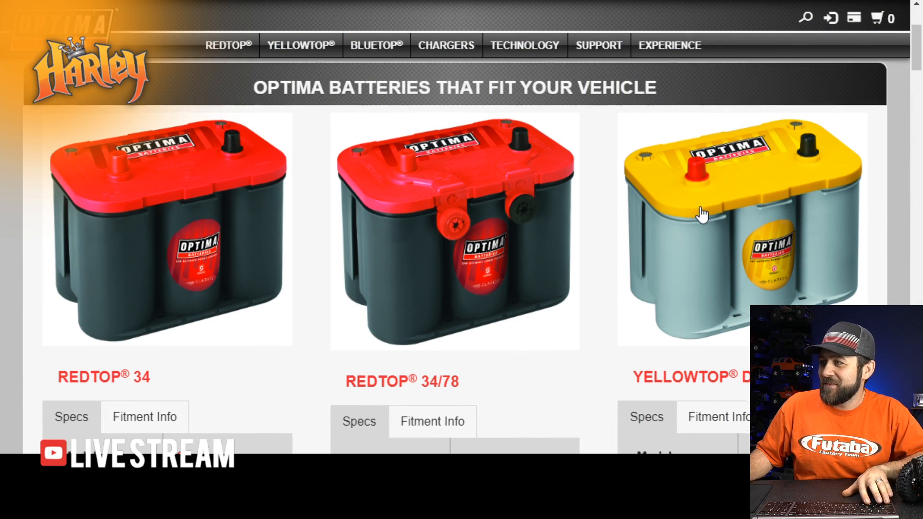
scroll(697, 212, down, 4)
scroll(697, 211, up, 4)
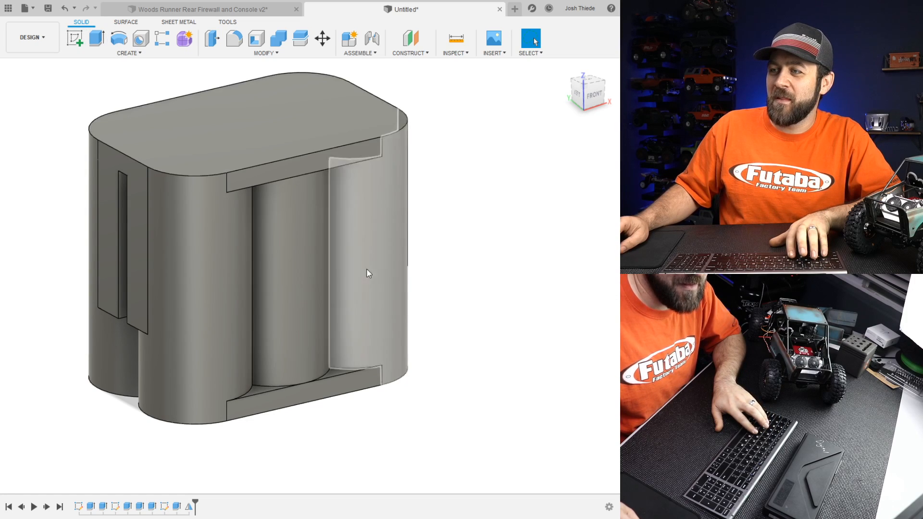
shift+middle_drag(250, 284, 245, 304)
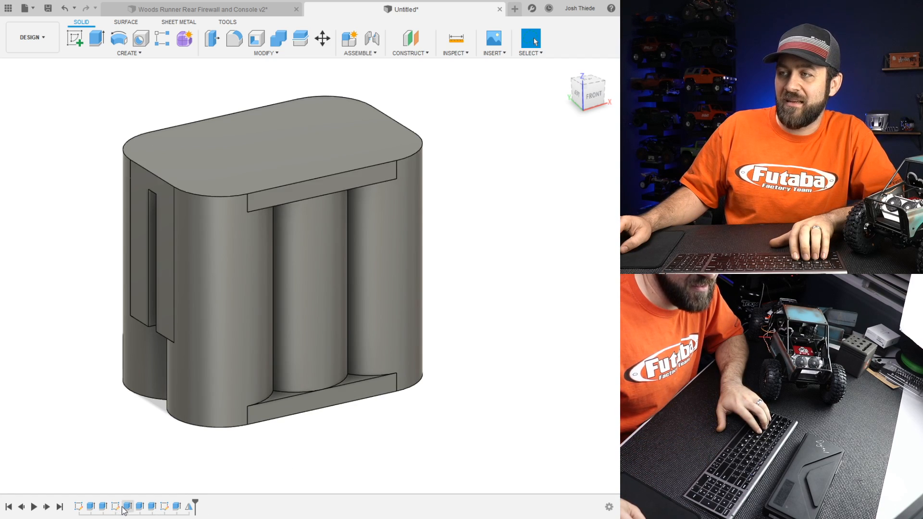
click(91, 507)
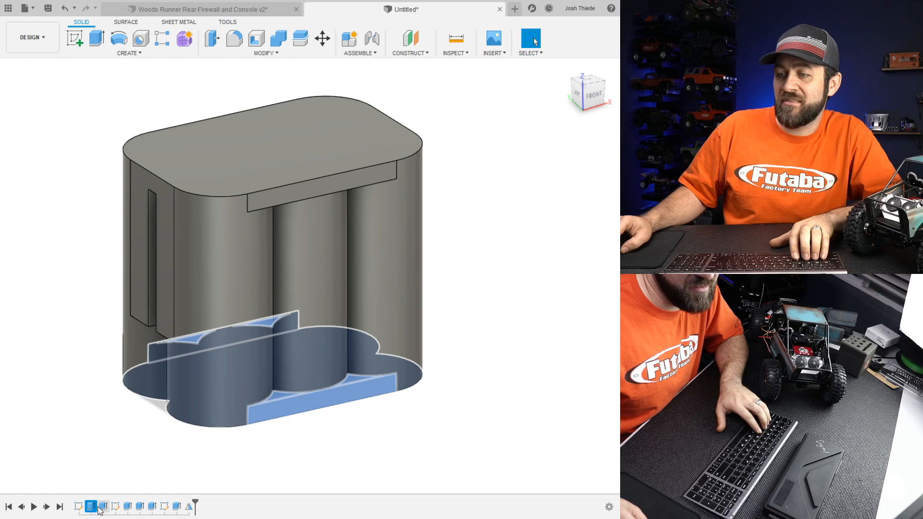
click(102, 508)
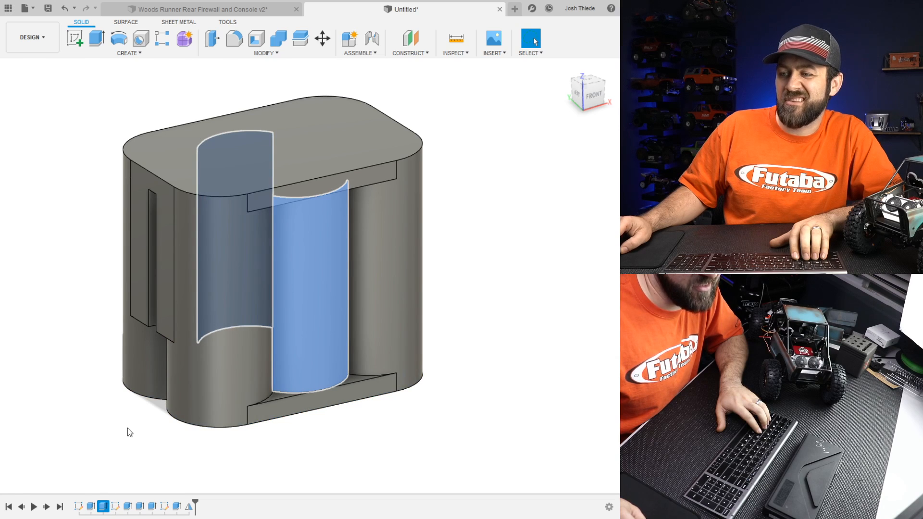
click(135, 406)
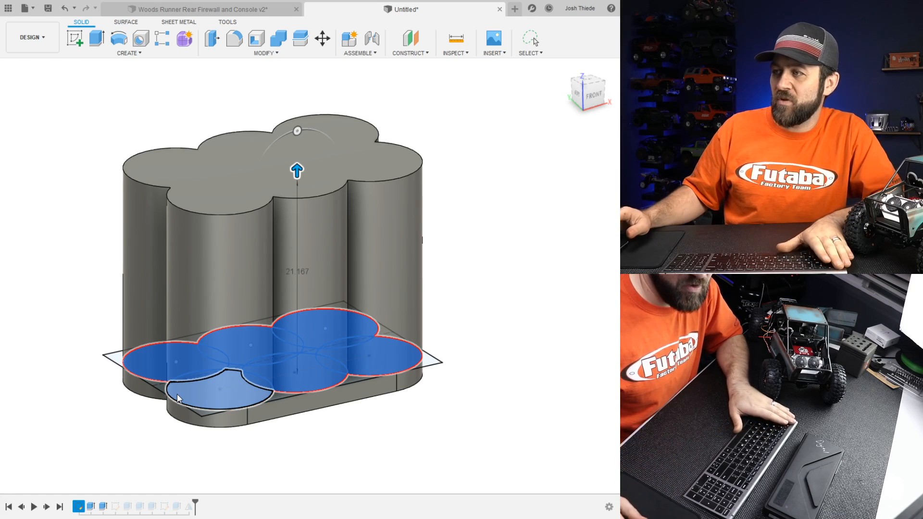
key(Escape)
- Measure the battery's overall height between its top and bottom faces
click(455, 44)
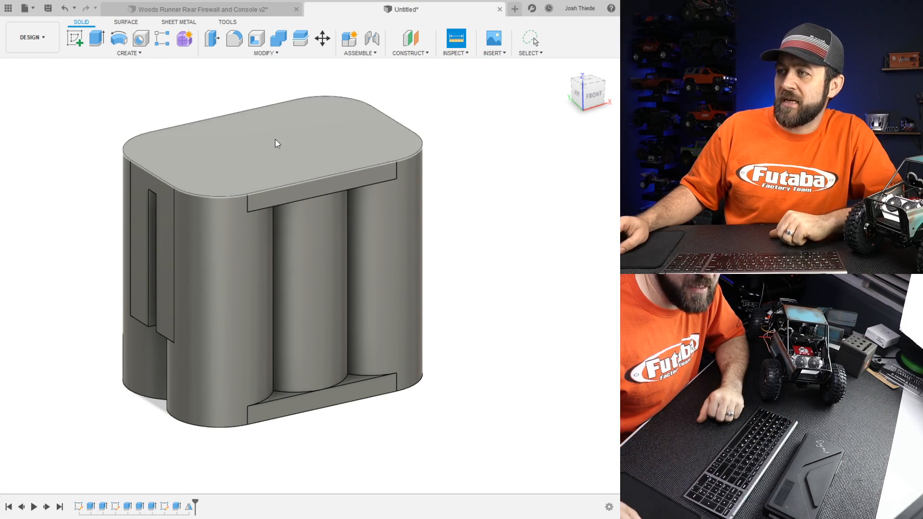
click(275, 140)
shift+middle_drag(315, 435, 316, 366)
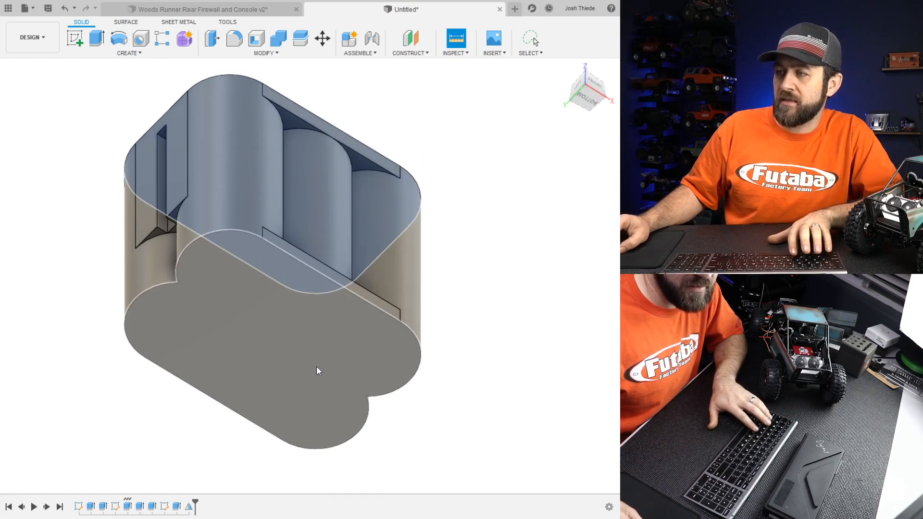
click(317, 365)
shift+middle_drag(378, 263, 356, 304)
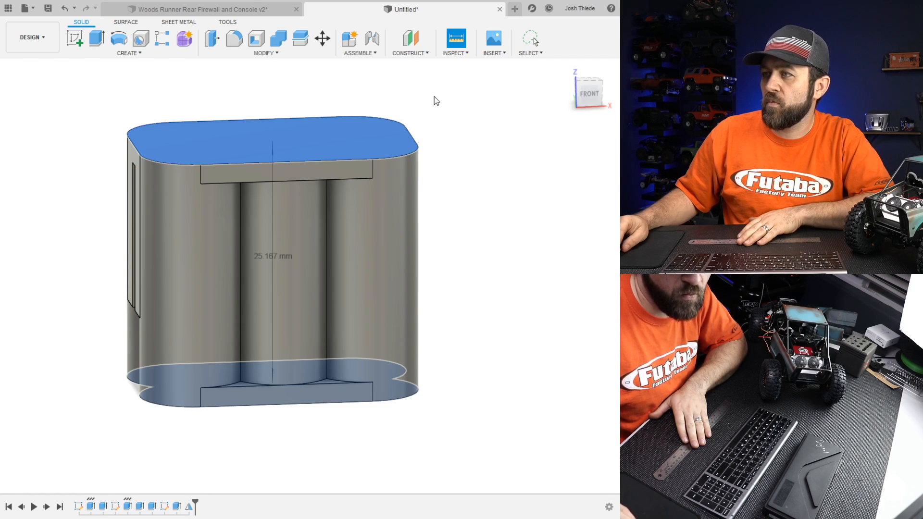
click(451, 35)
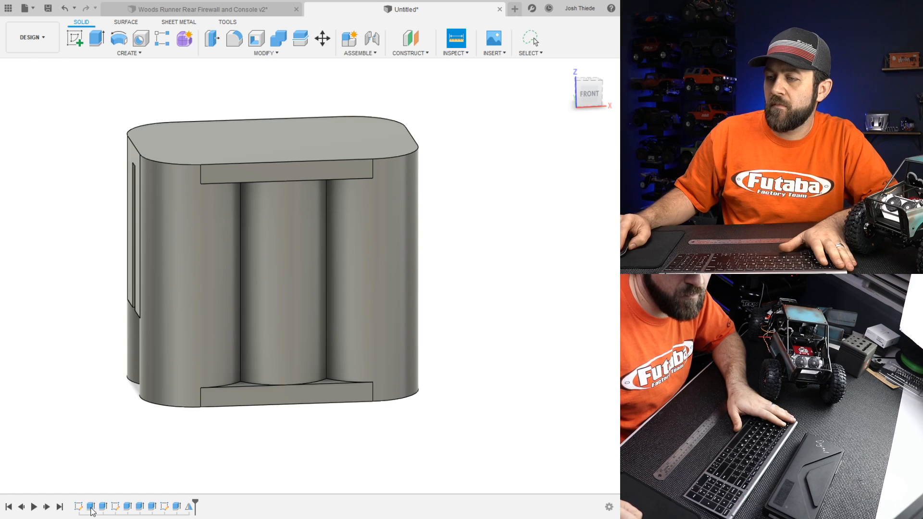
key(Escape)
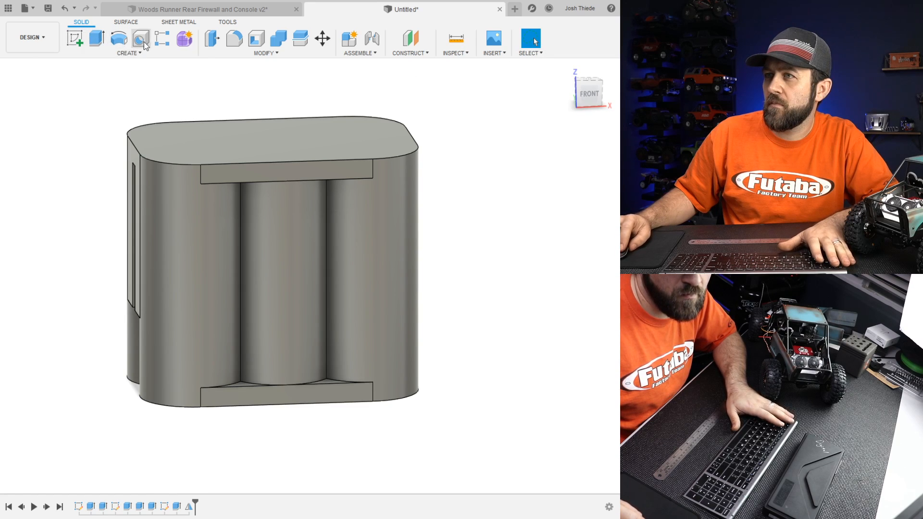
- Edit the extrusion of the six cell circles and set its distance to 16 mm
click(101, 508)
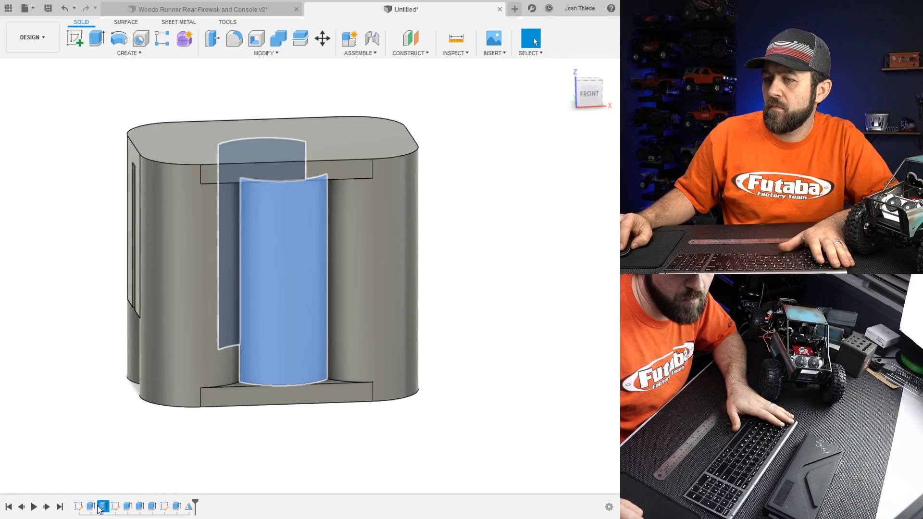
click(114, 405)
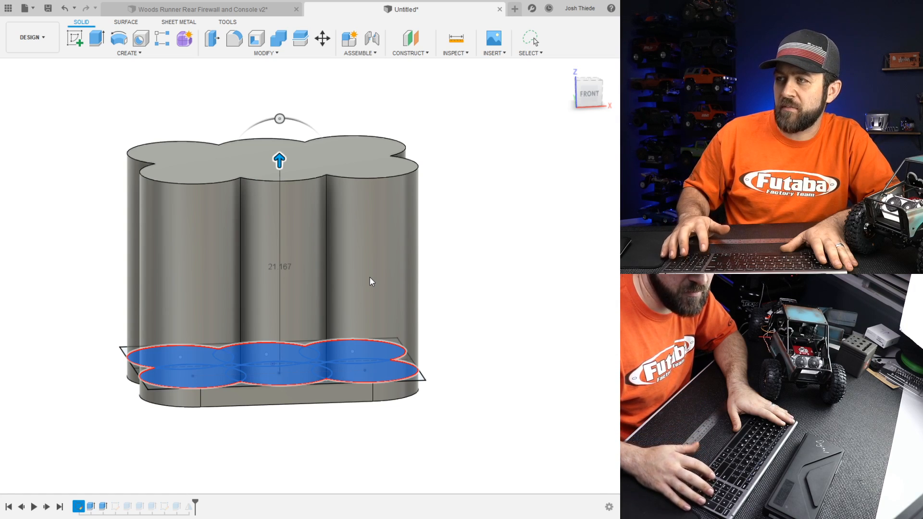
text(16)
key(Return)
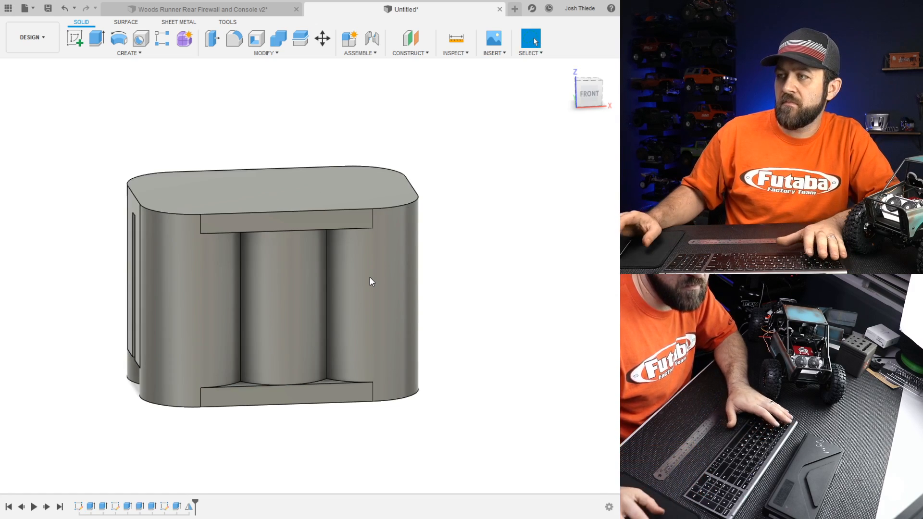
- Shorten the downward extrusions that fill the gaps at the battery's left and right ends to suit the lower case
shift+middle_drag(263, 302, 222, 351)
click(140, 506)
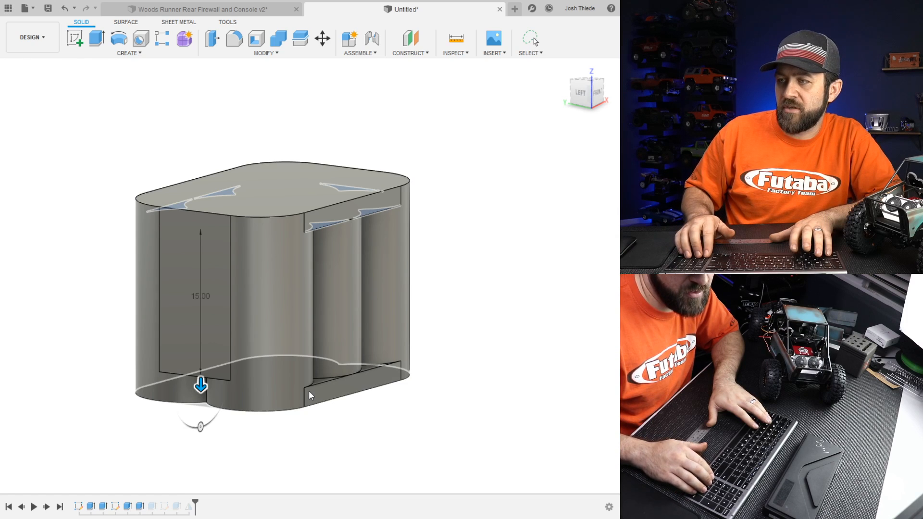
key(Return)
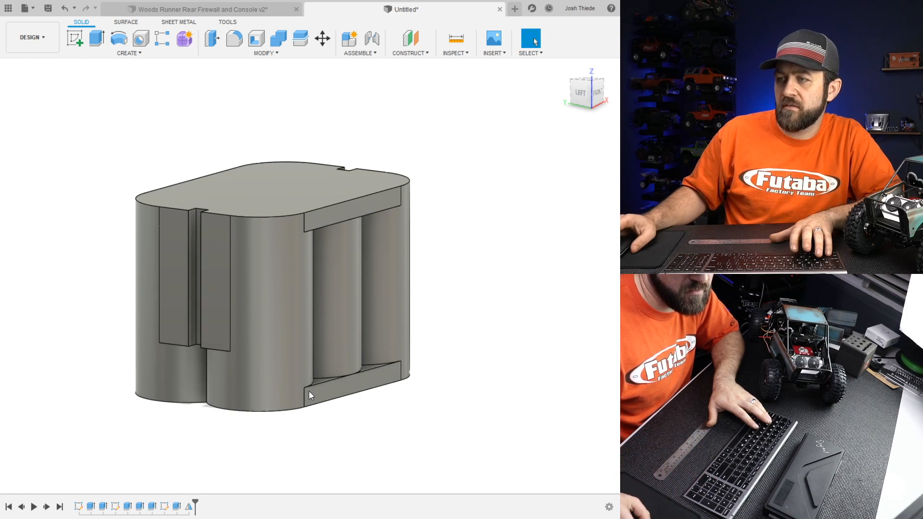
click(150, 509)
shift+middle_drag(416, 357, 324, 336)
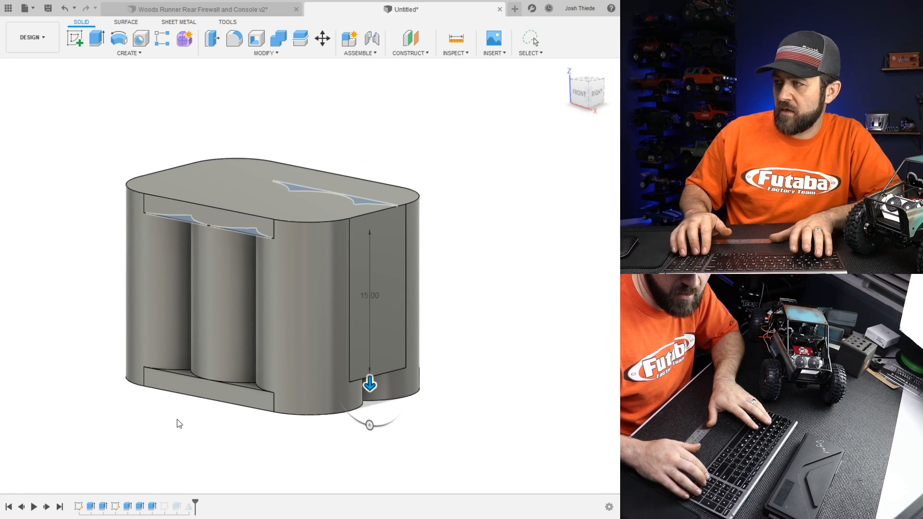
key(Return)
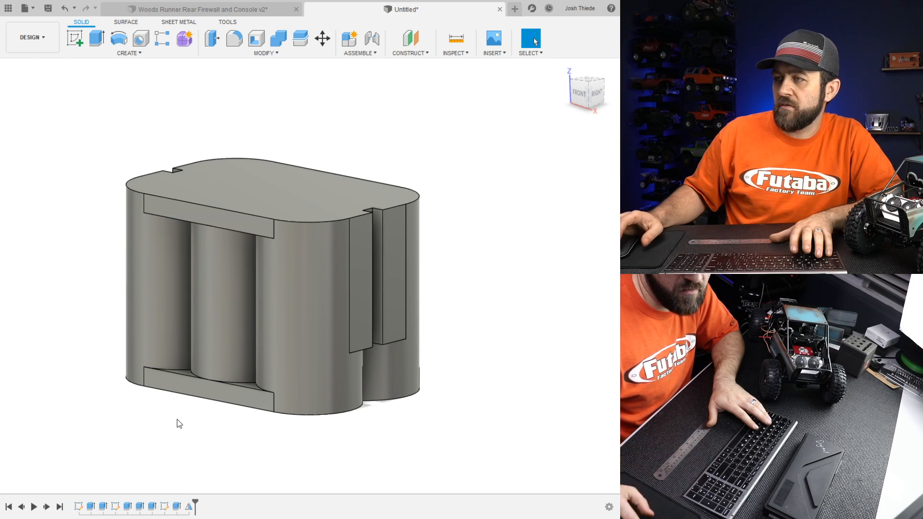
- Shorten the slot cut in the left end panel so it stops below the top of the case
click(176, 508)
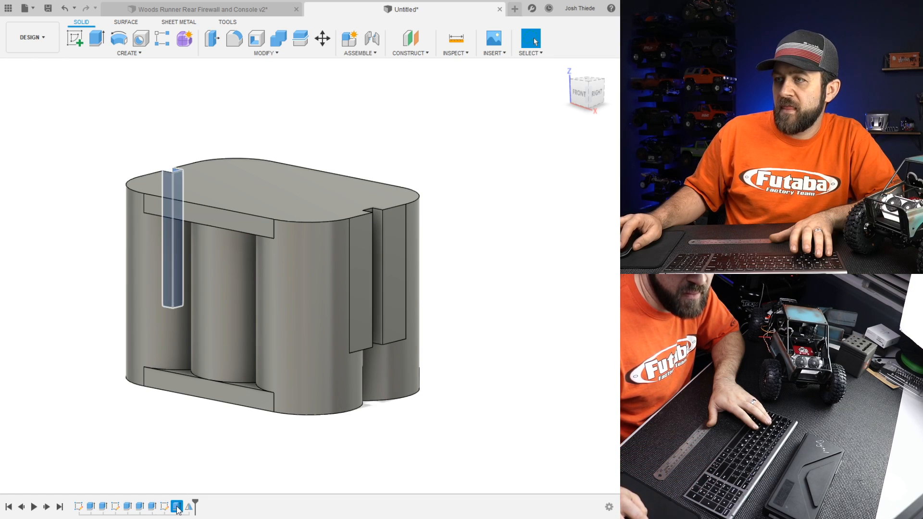
shift+middle_drag(151, 327, 218, 330)
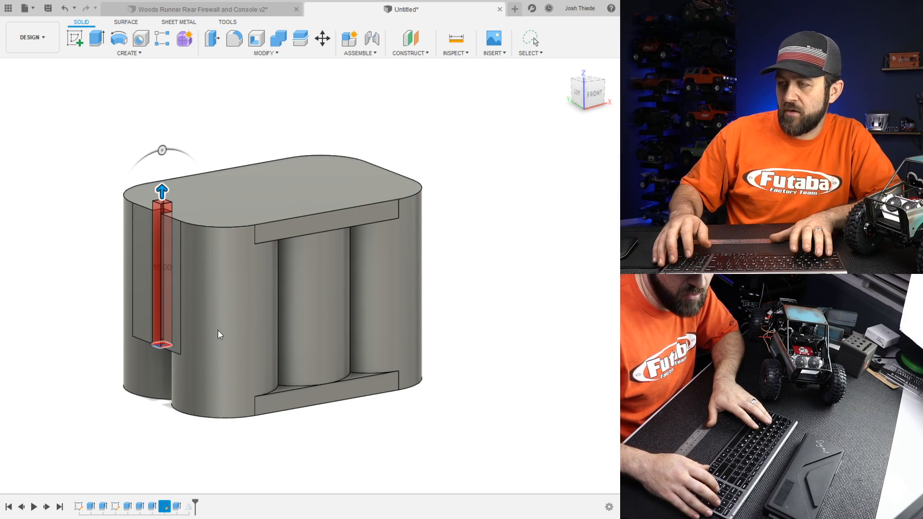
key(Return)
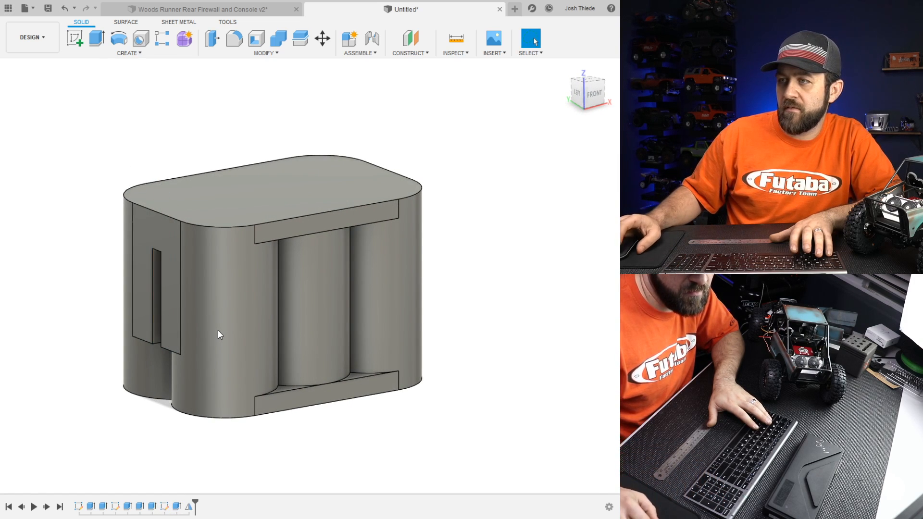
- Start a sketch on the underside of the battery's top cap and view it from straight above
shift+middle_drag(458, 305, 618, 369)
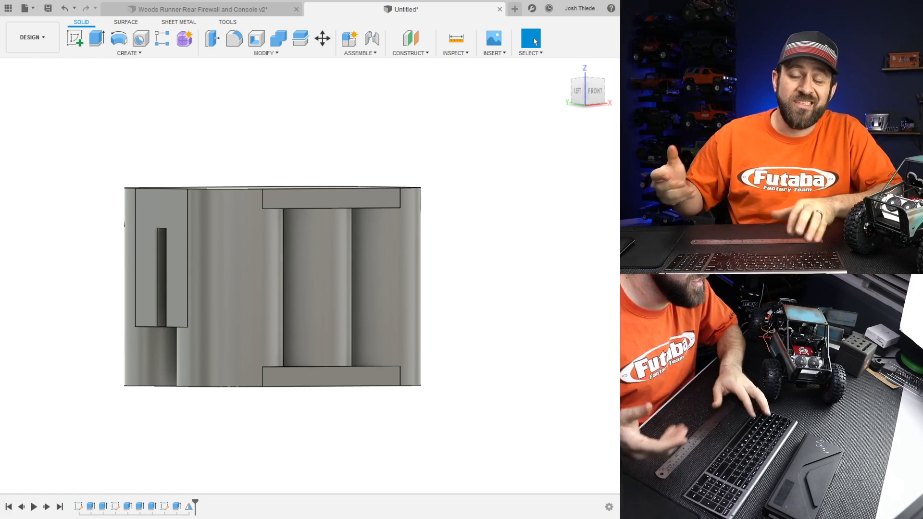
shift+middle_drag(249, 167, 250, 190)
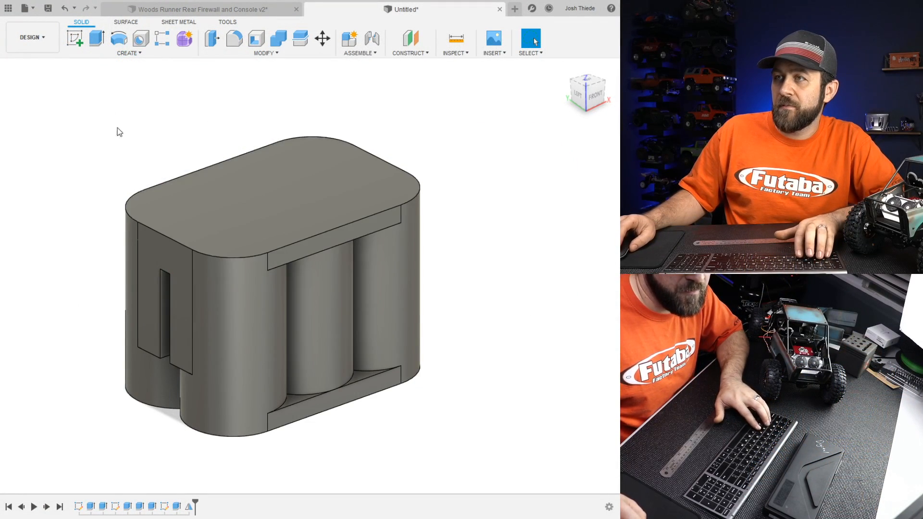
shift+middle_drag(301, 276, 293, 227)
click(272, 172)
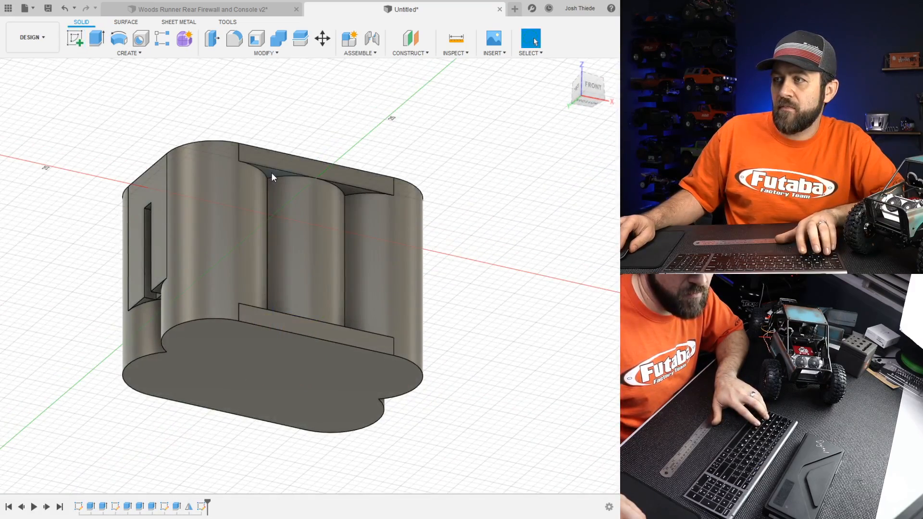
click(588, 86)
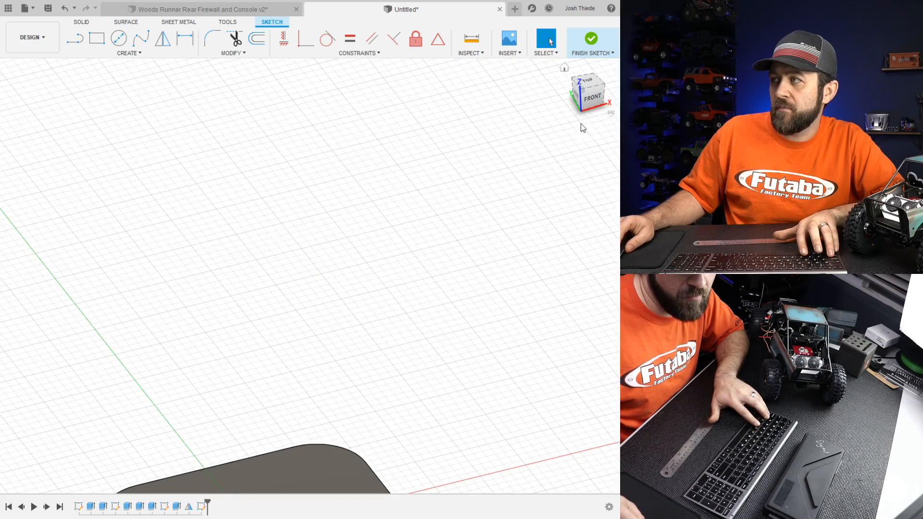
click(588, 86)
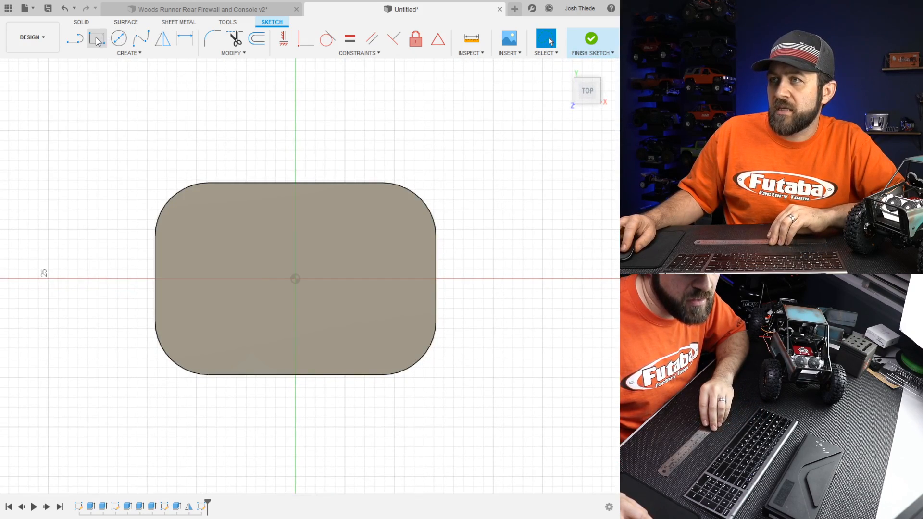
click(262, 43)
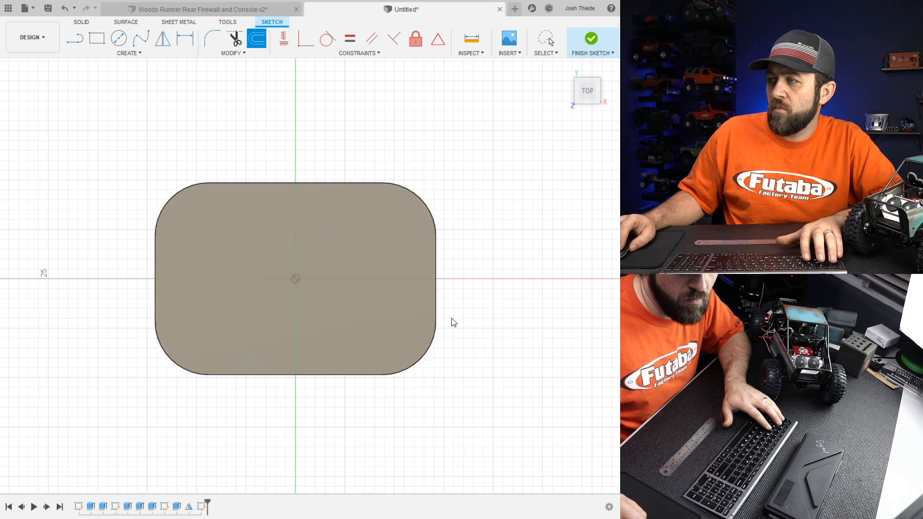
scroll(186, 211, down, 3)
scroll(273, 265, up, 2)
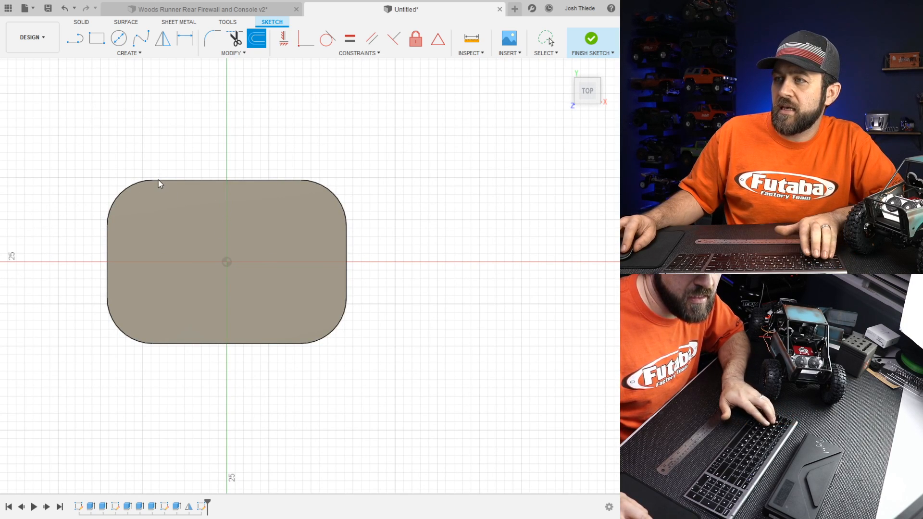
- Draw a two-point rectangle roughly enclosing the battery's rounded outline
click(99, 44)
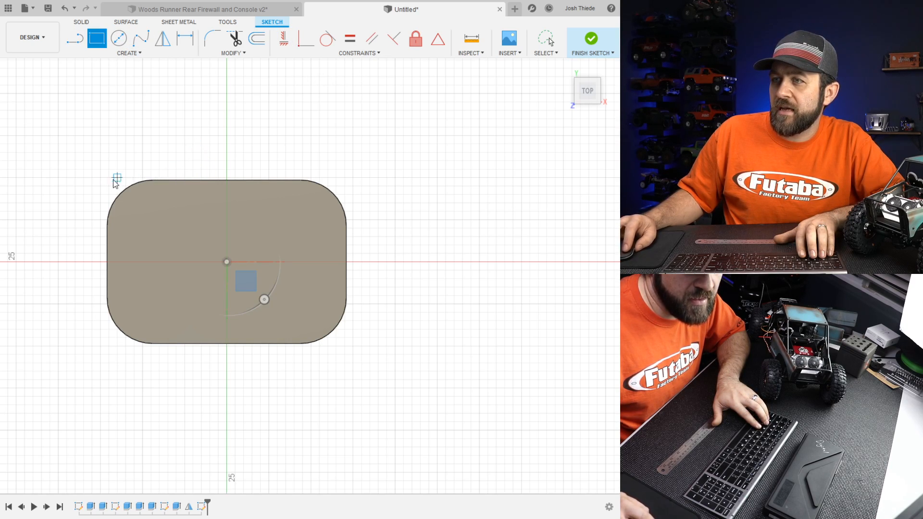
click(108, 177)
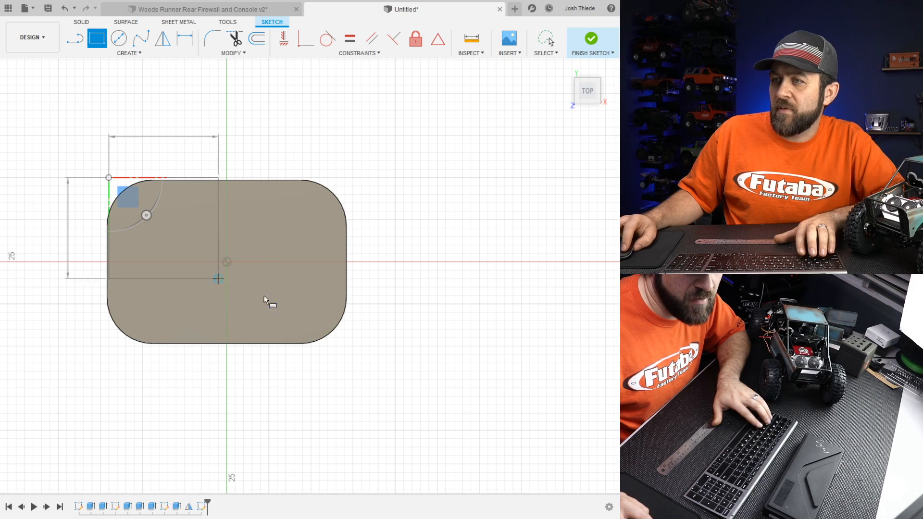
click(352, 346)
key(Escape)
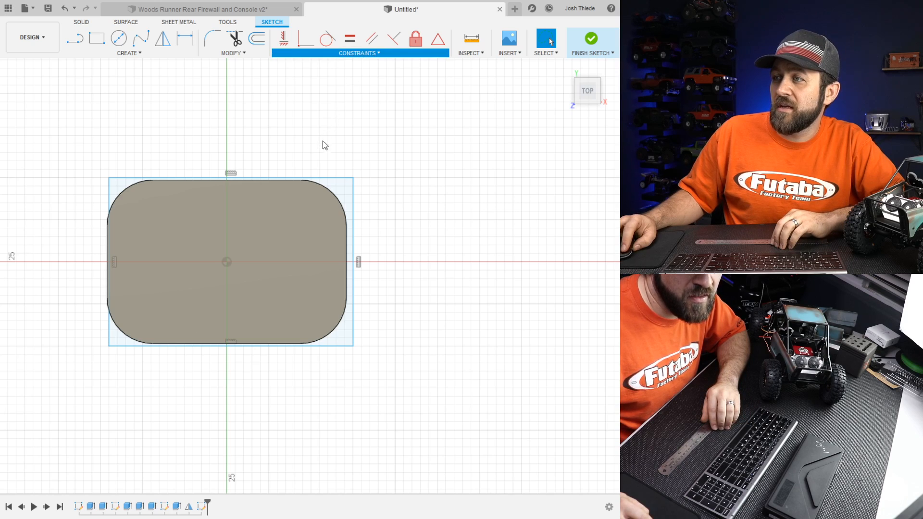
- Constrain the rectangle's four sides collinear with the matching straight edges of the battery's top cap
click(311, 346)
click(288, 344)
click(354, 256)
click(346, 248)
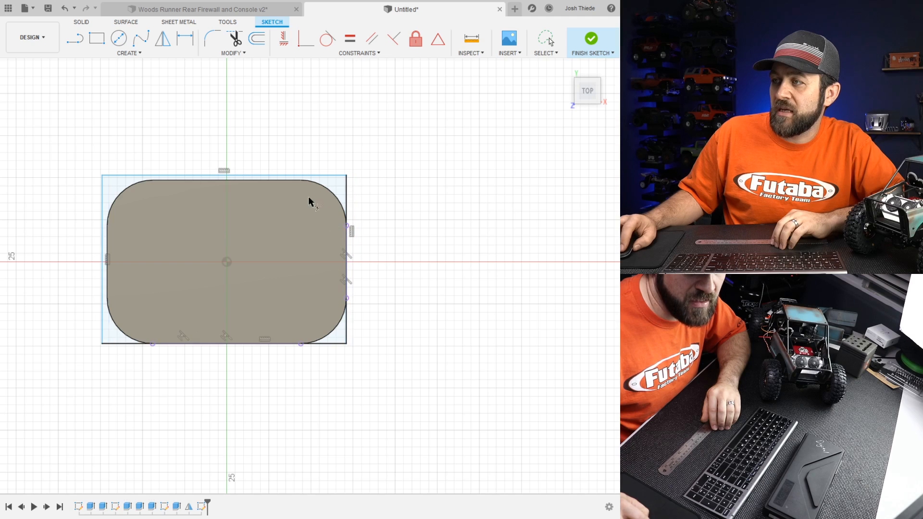
click(279, 181)
click(102, 243)
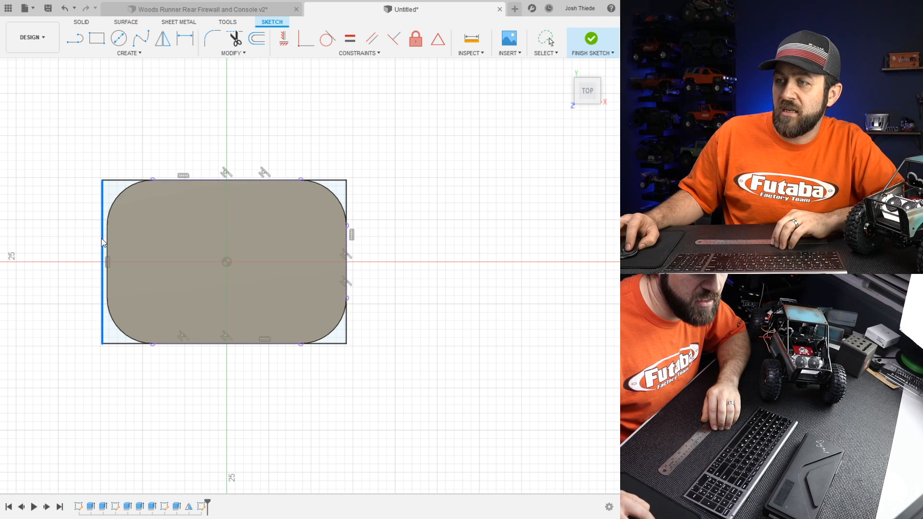
click(108, 243)
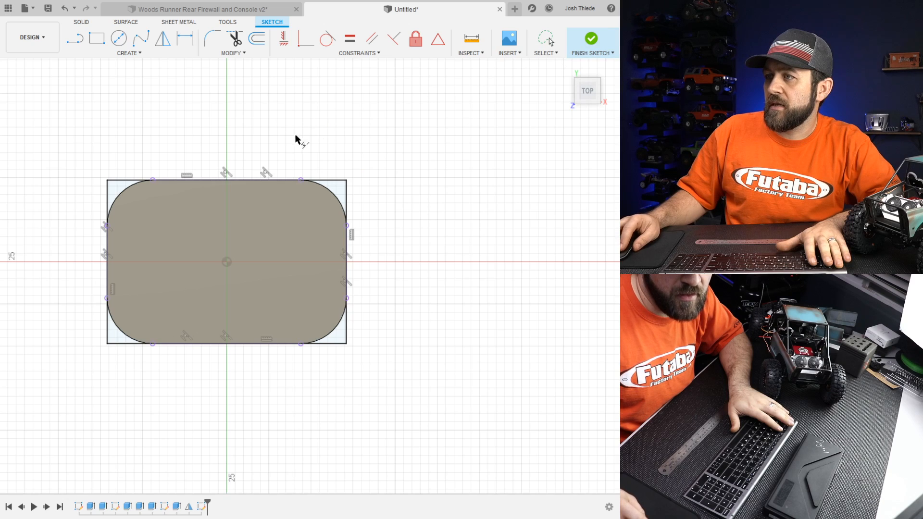
- Measure the radius of one rounded corner of the battery's top cap
key(Escape)
key(i)
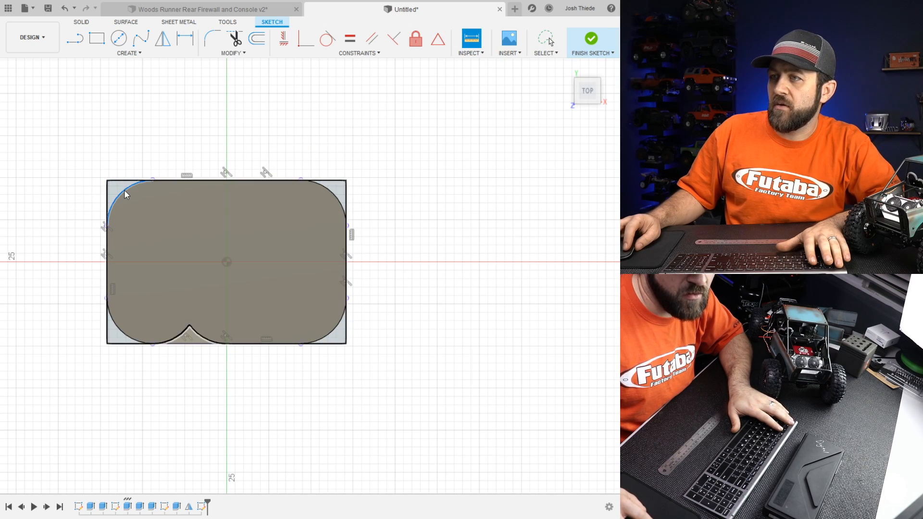
key(ctrl+z)
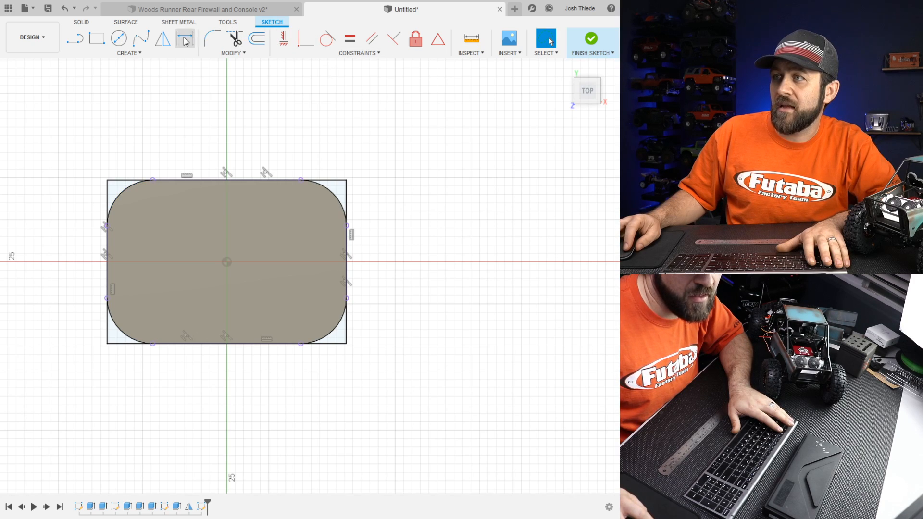
- Round all four corners of the sketched rectangle with a 5.397 mm fillet to match the battery's outline
click(212, 47)
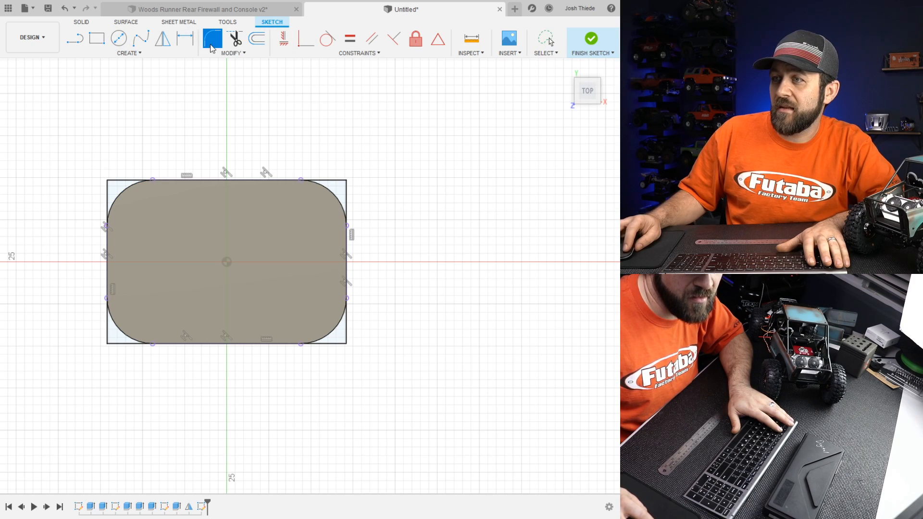
click(342, 191)
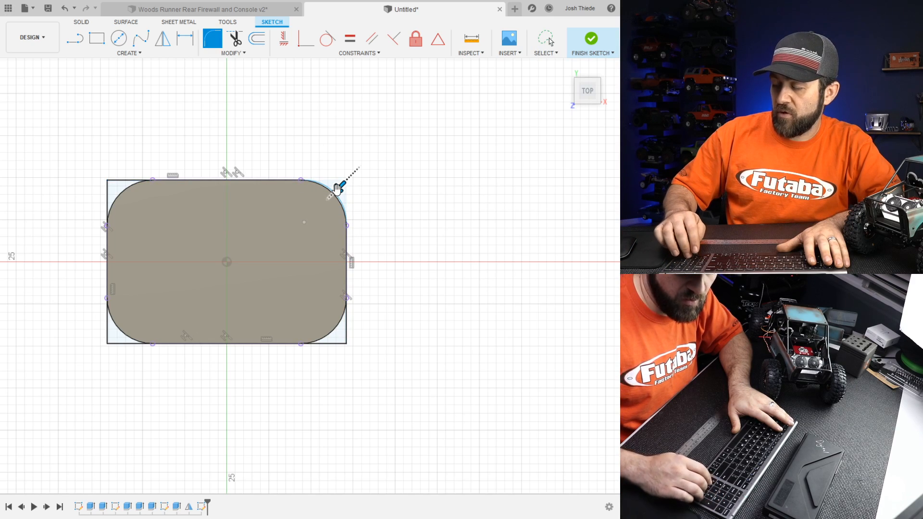
text(5.4)
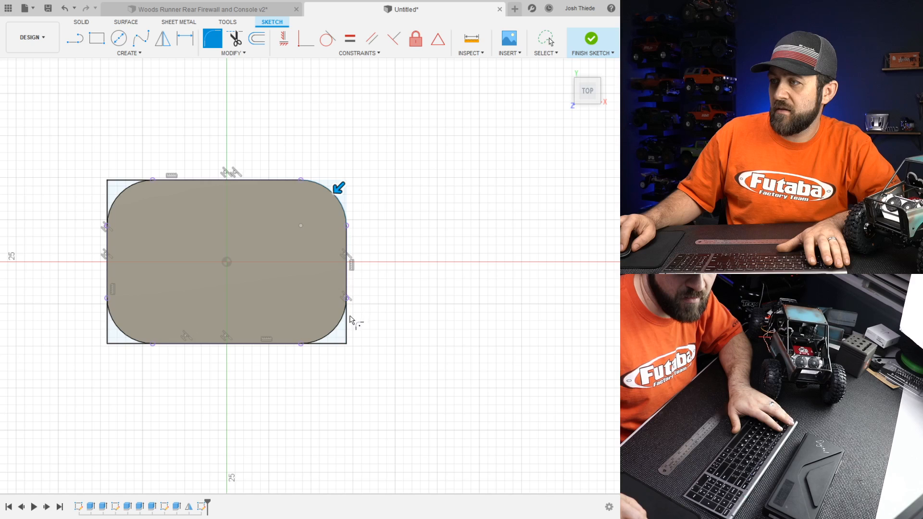
click(347, 329)
click(335, 344)
click(115, 339)
click(117, 185)
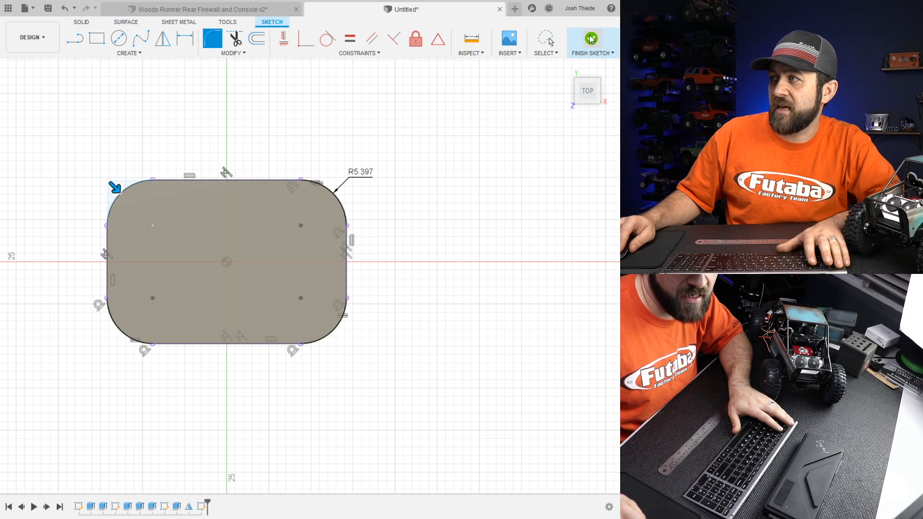
- Offset the rounded rectangle 1 mm inward and finish the sketch
click(253, 41)
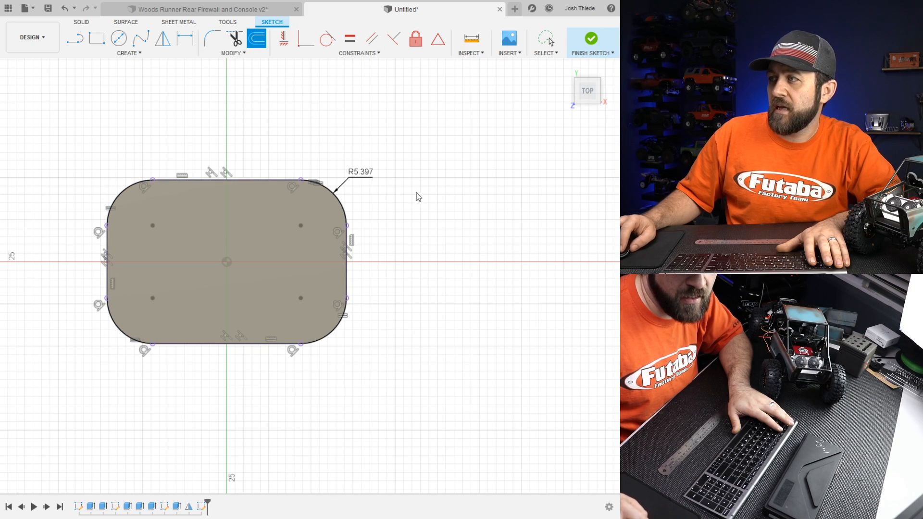
click(261, 181)
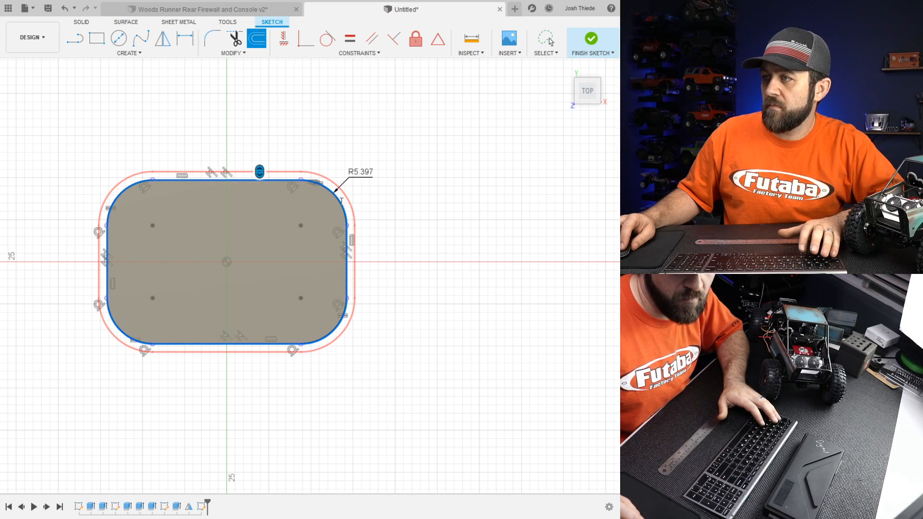
text(-1)
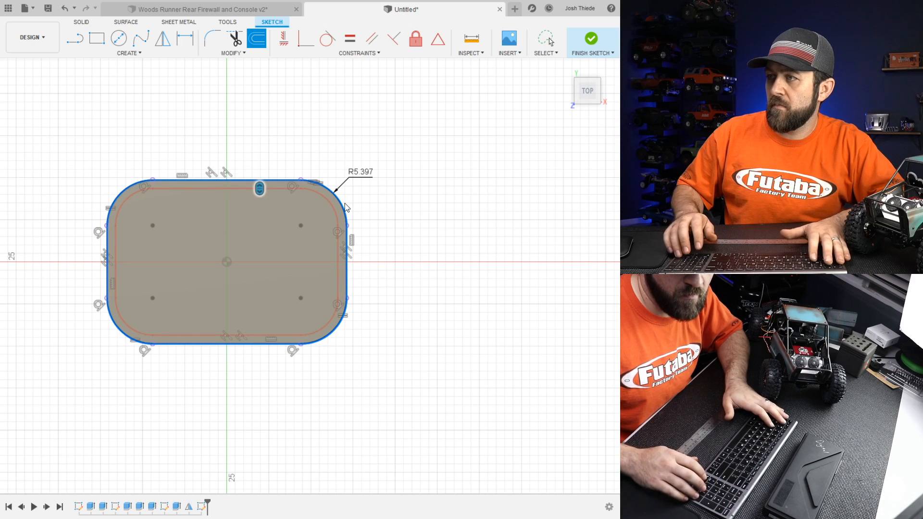
key(Return)
click(602, 50)
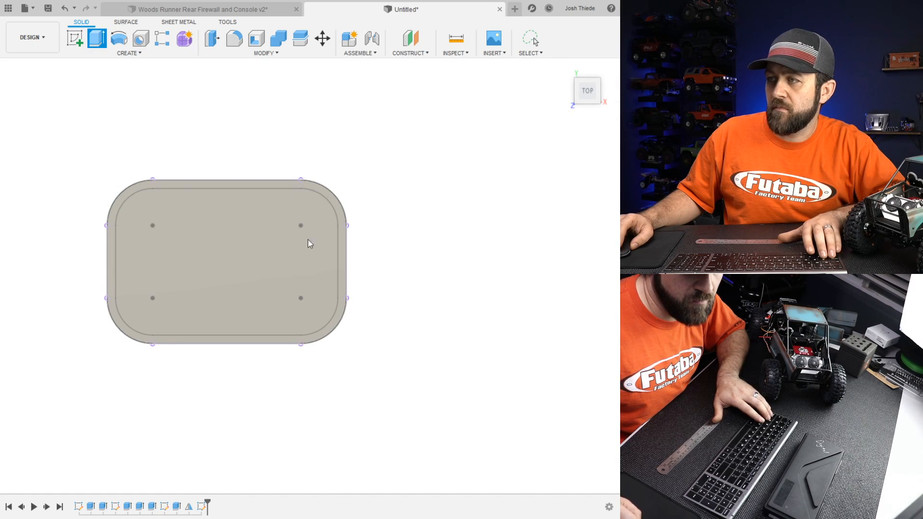
- Cut the ring between the two rounded outlines 1 mm downward into the body, forming a groove beneath the top cap
click(35, 218)
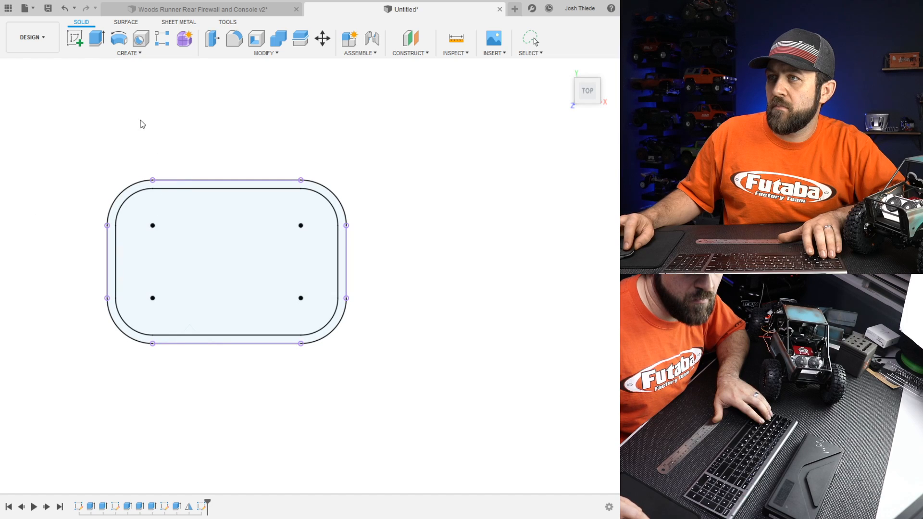
key(e)
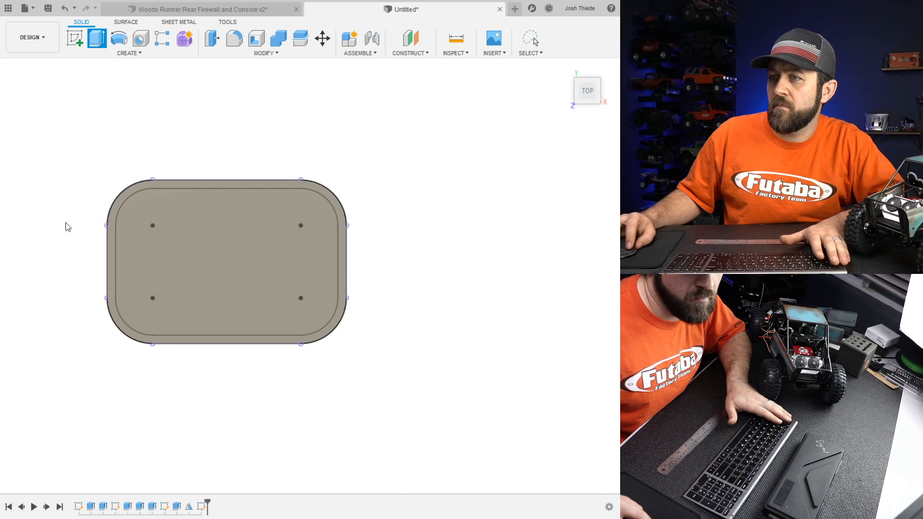
click(37, 221)
click(166, 188)
shift+middle_drag(196, 388, 243, 300)
click(204, 340)
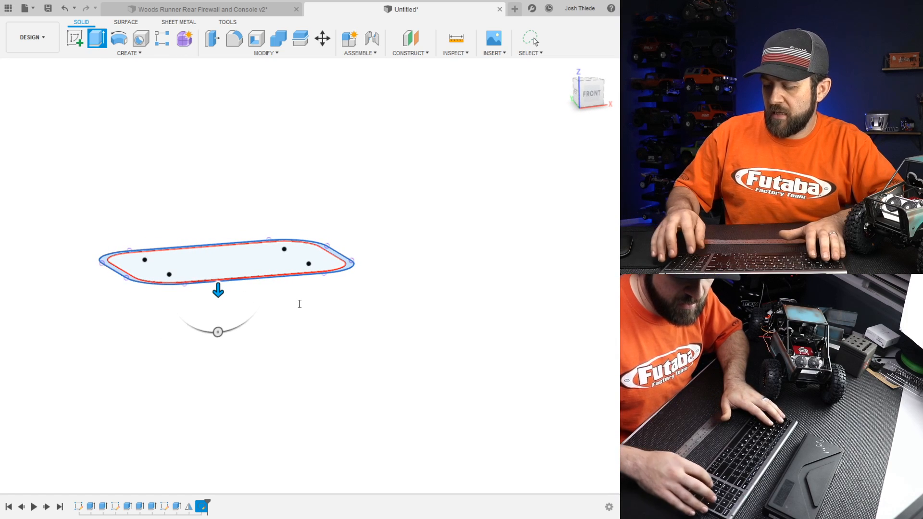
text(-1)
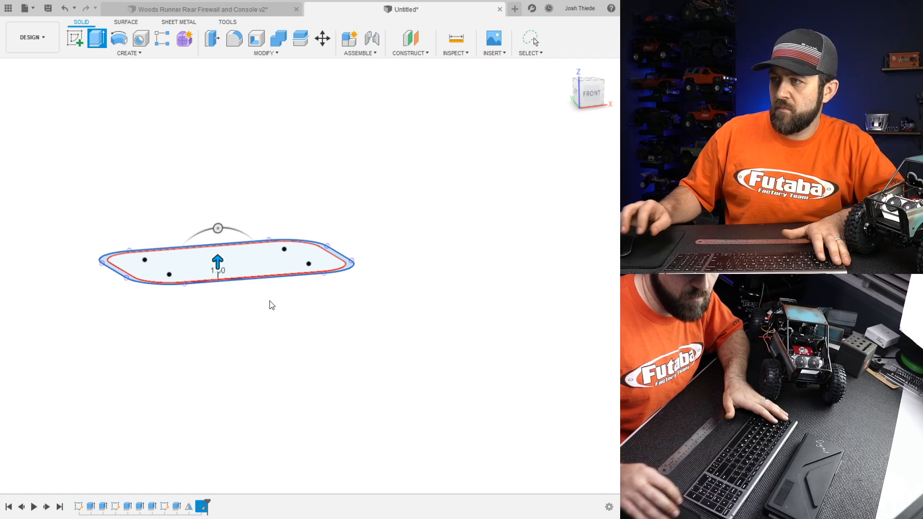
text(1)
click(35, 215)
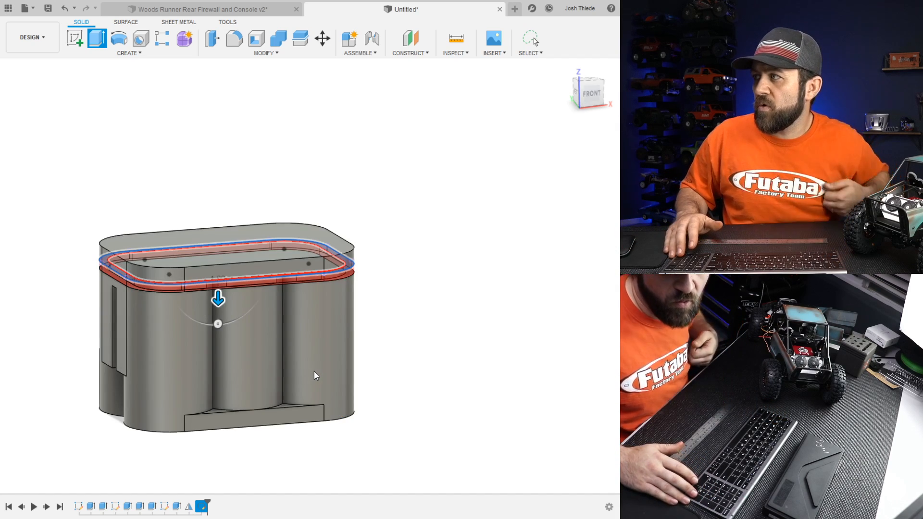
key(Return)
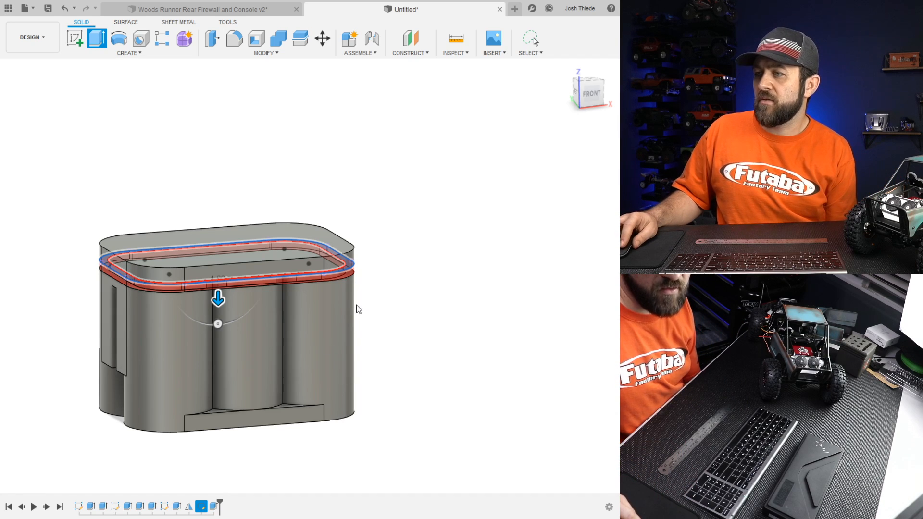
key(Return)
shift+middle_drag(229, 308, 102, 290)
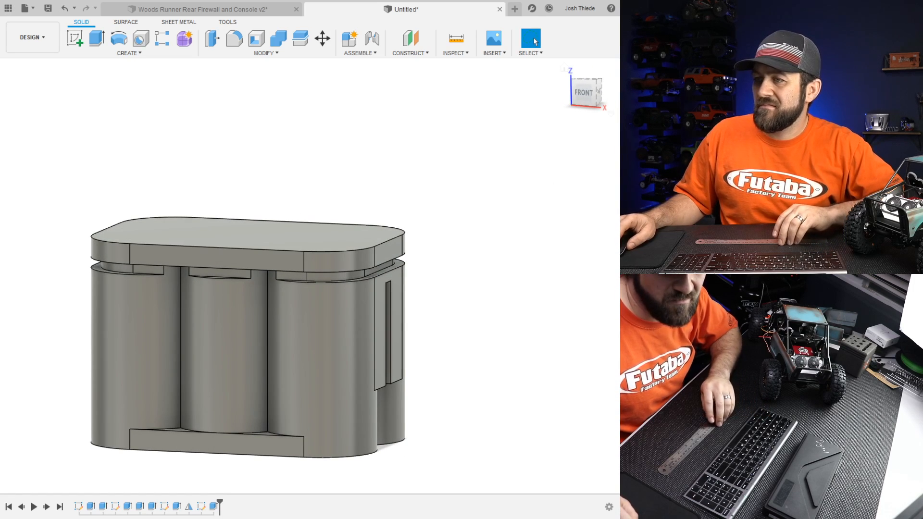
shift+middle_drag(186, 265, 238, 259)
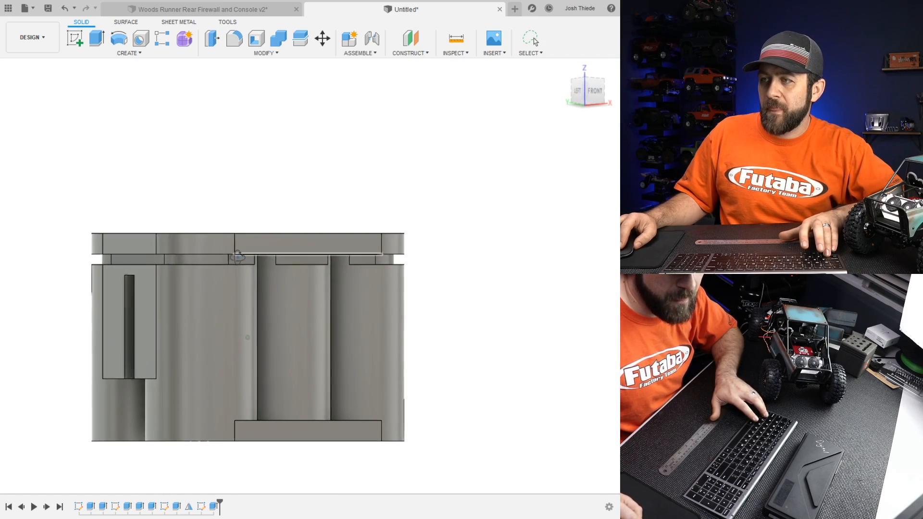
scroll(272, 254, up, 5)
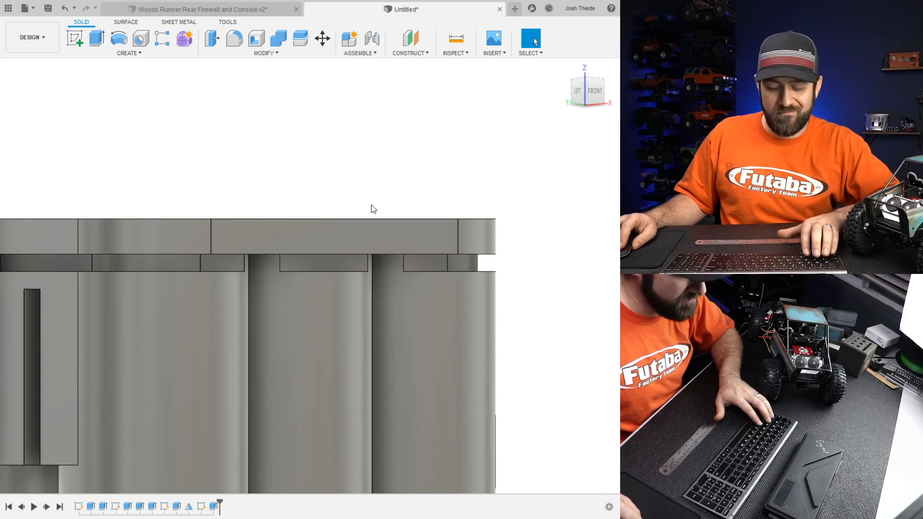
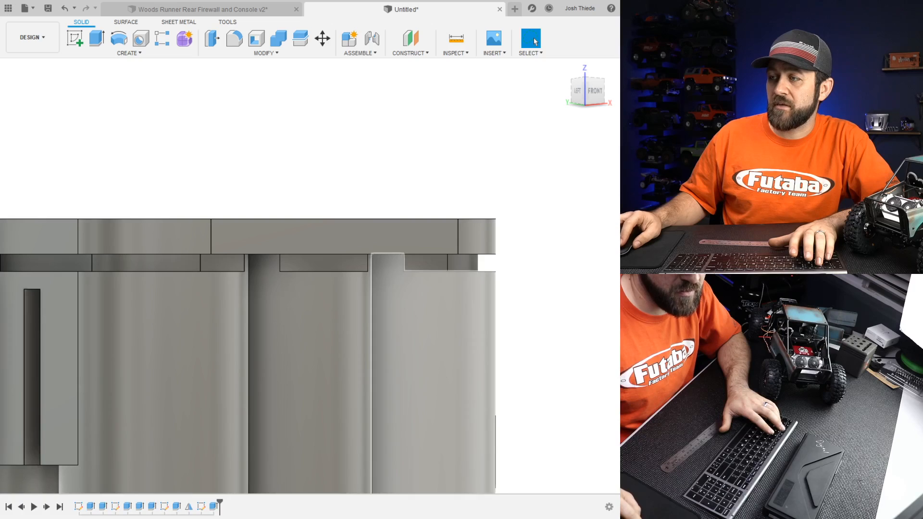
click(426, 342)
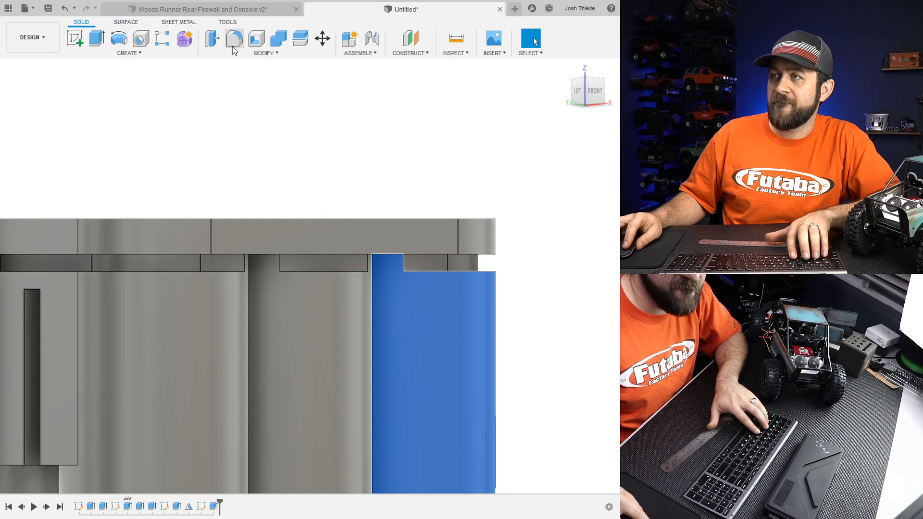
click(235, 91)
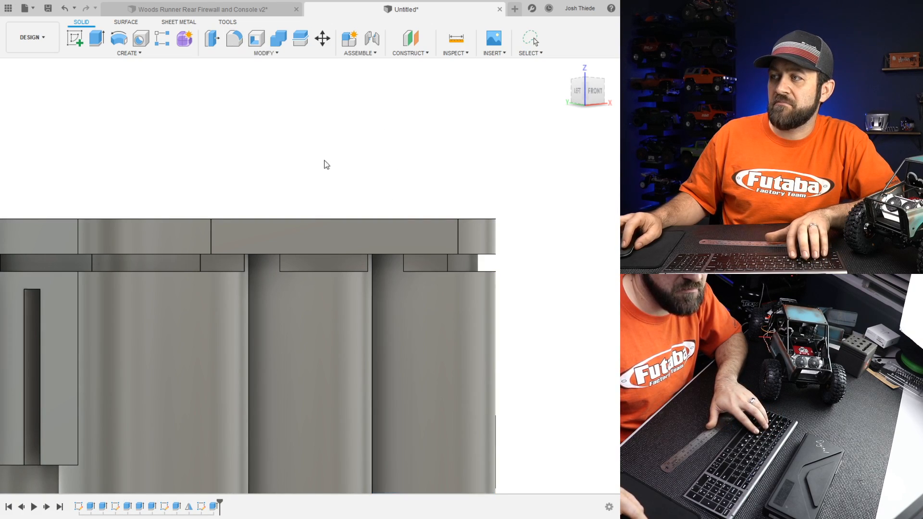
click(409, 272)
key(Escape)
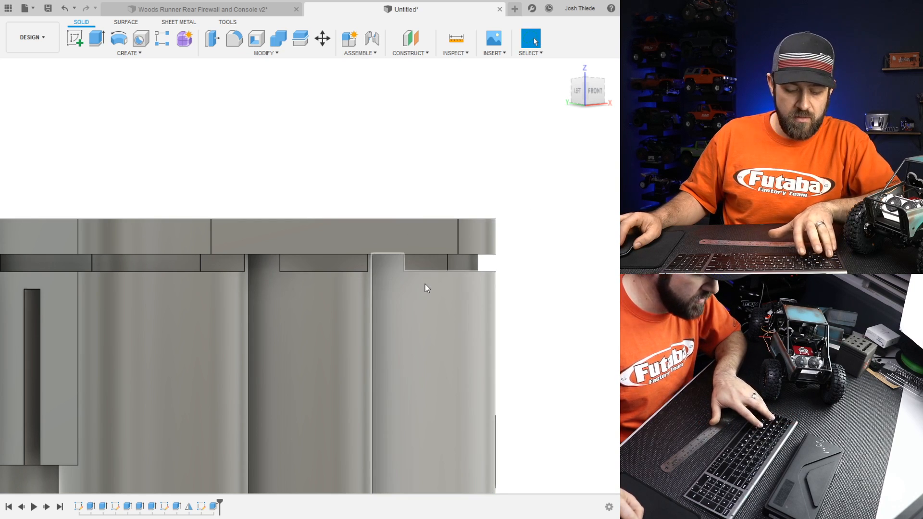
shift+middle_drag(423, 293, 423, 280)
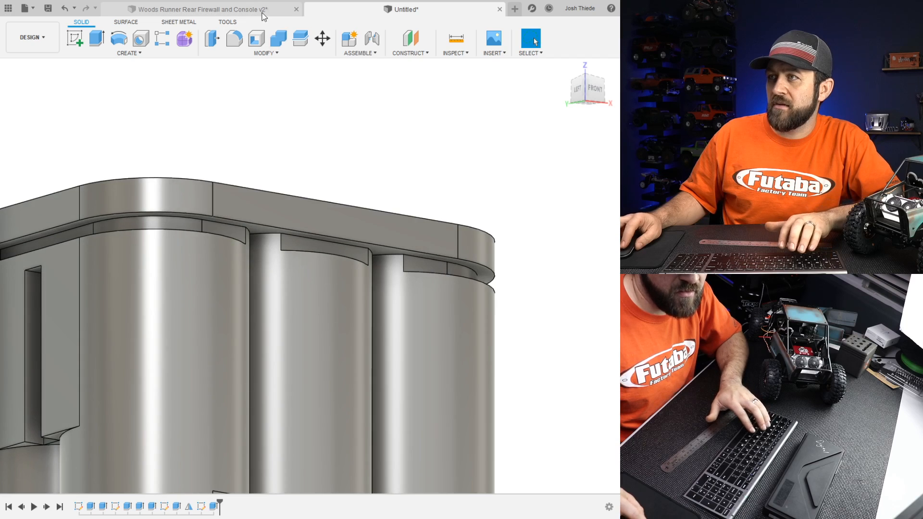
click(234, 38)
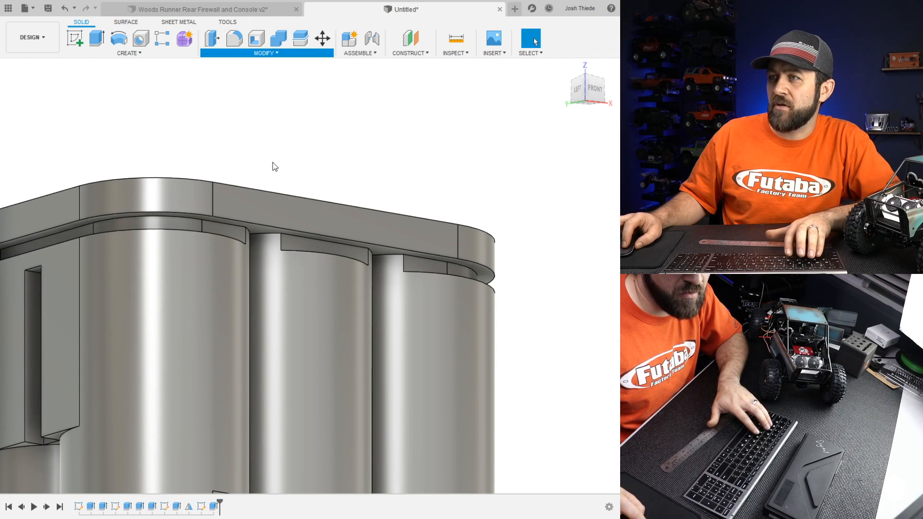
click(219, 224)
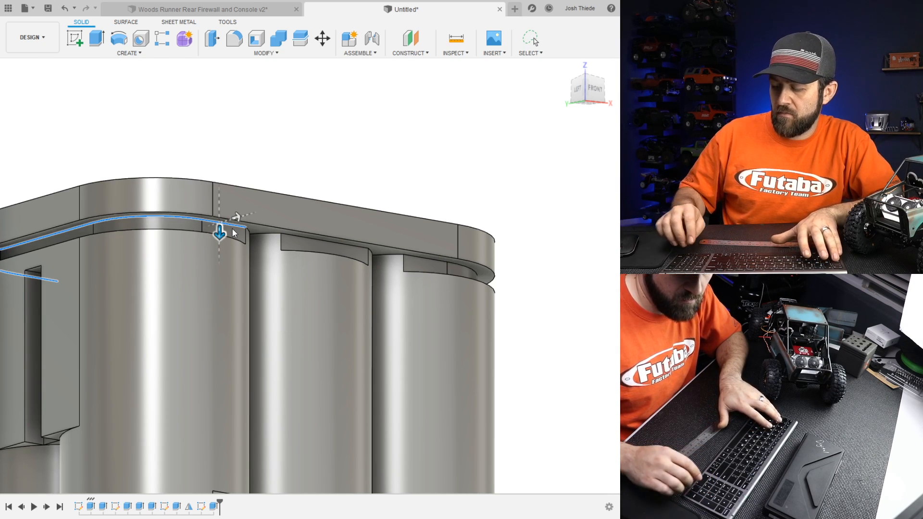
scroll(232, 228, down, 5)
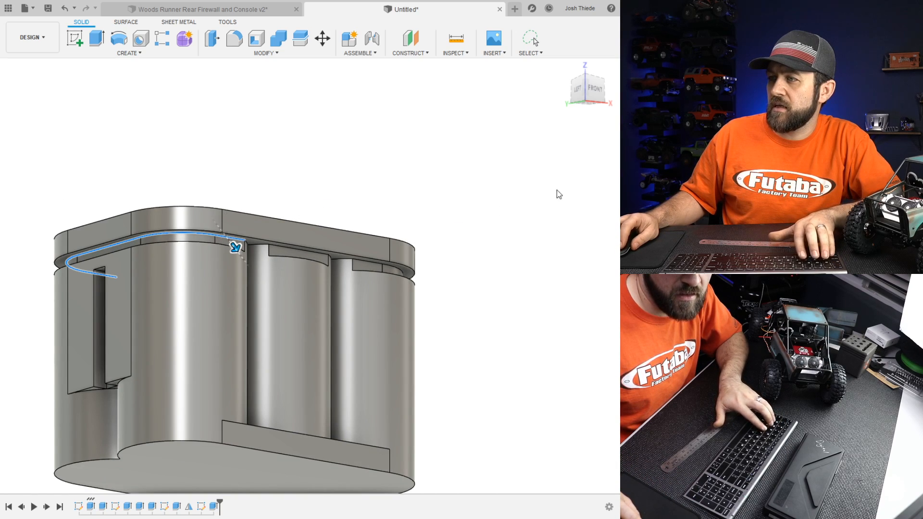
scroll(318, 305, down, 2)
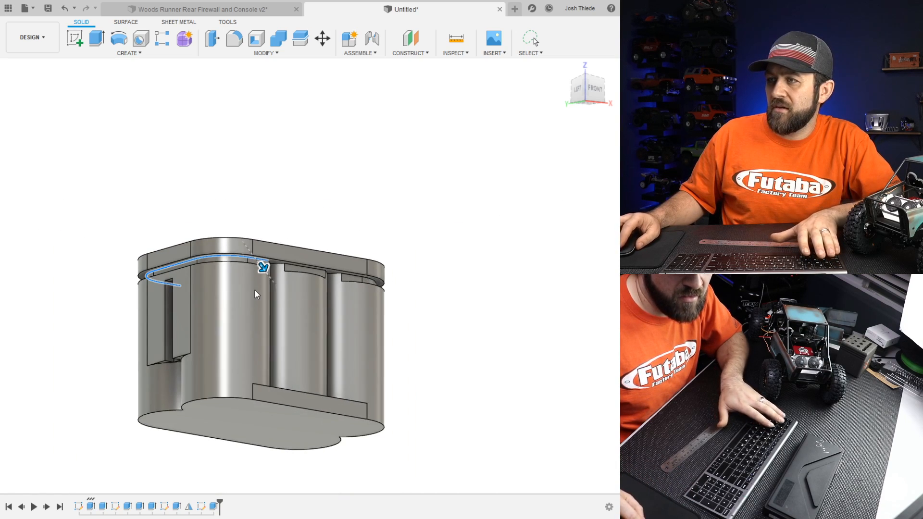
scroll(254, 290, up, 4)
scroll(296, 254, up, 2)
mouse_move(291, 242)
shift+middle_down()
mouse_move(227, 237)
mouse_move(278, 240)
shift+middle_up()
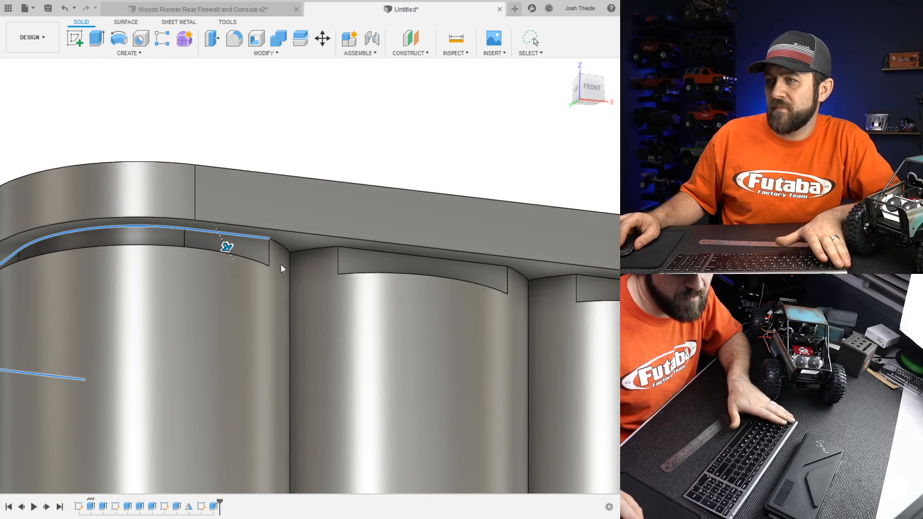
scroll(274, 264, down, 4)
key(Escape)
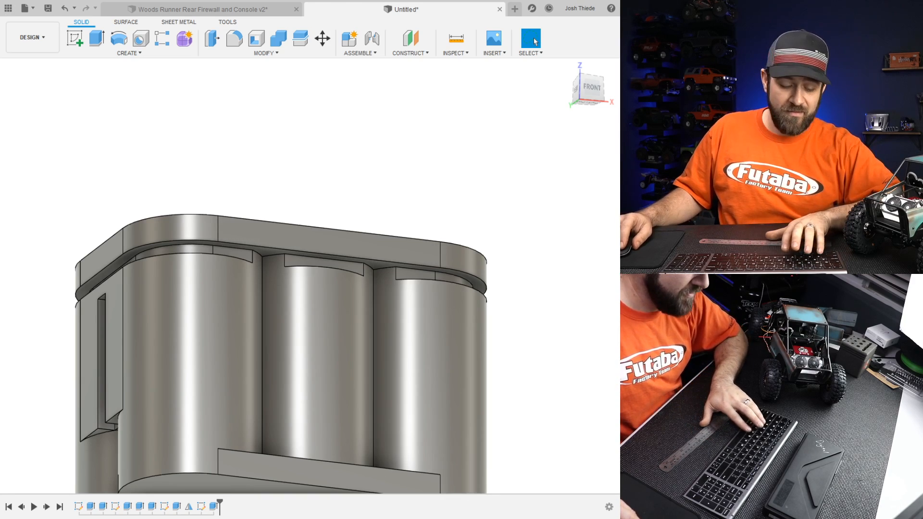
- Shorten the slot cut in the battery's end panel, lowering its upper end by about the height of the groove
shift+middle_drag(296, 171, 307, 210)
scroll(376, 285, down, 3)
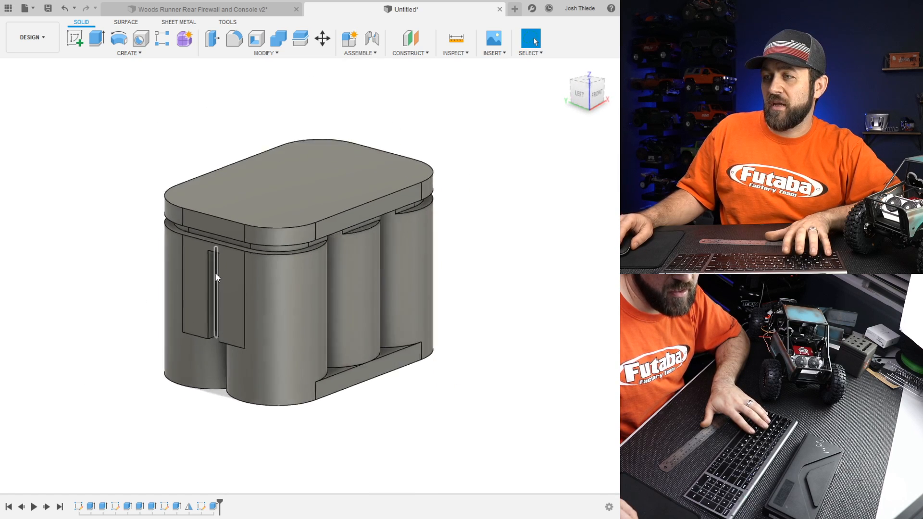
scroll(215, 270, up, 5)
shift+middle_drag(211, 254, 211, 207)
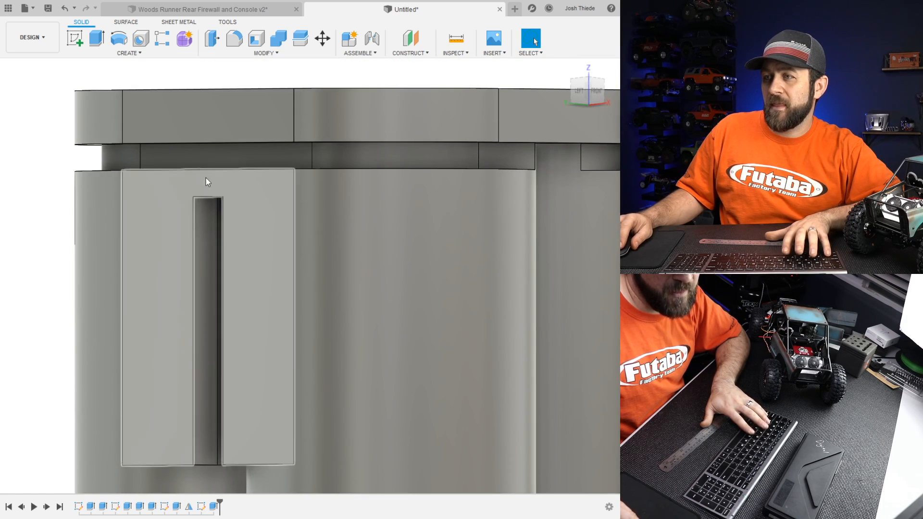
click(209, 235)
click(177, 506)
click(212, 408)
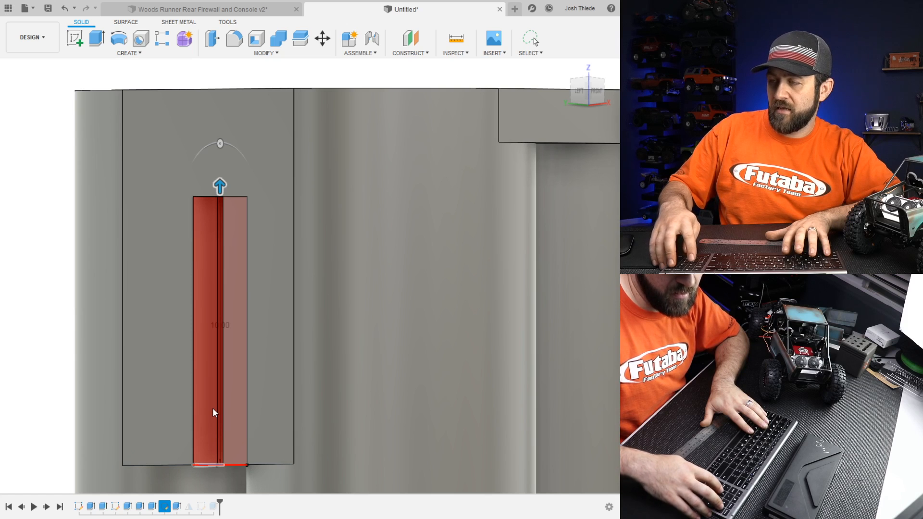
text(8)
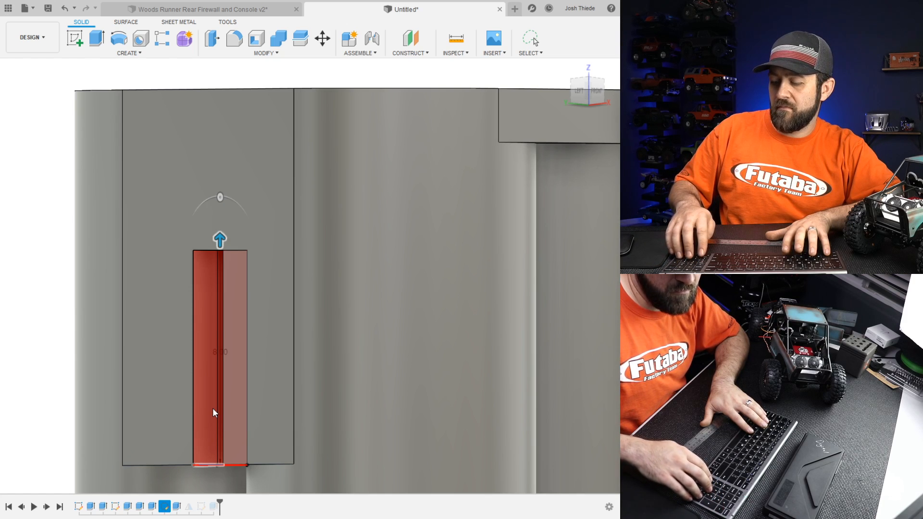
key(Return)
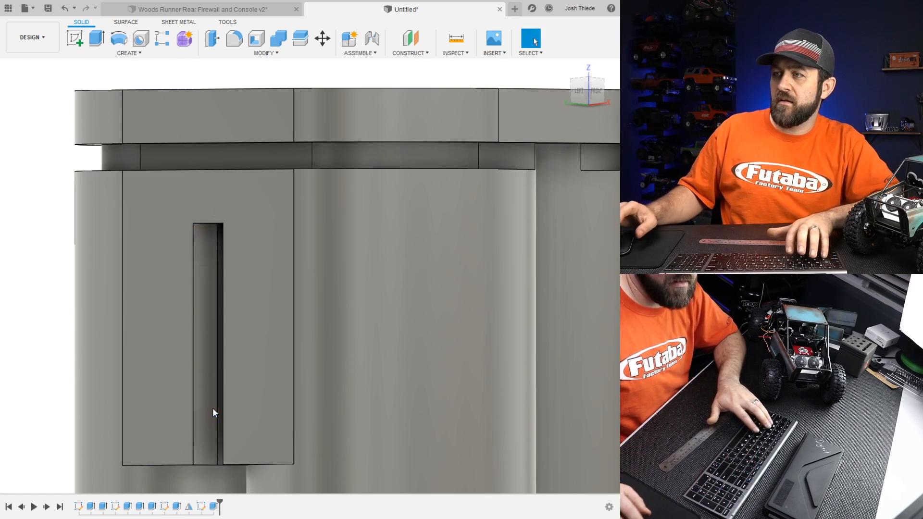
middle_drag(258, 224, 252, 229)
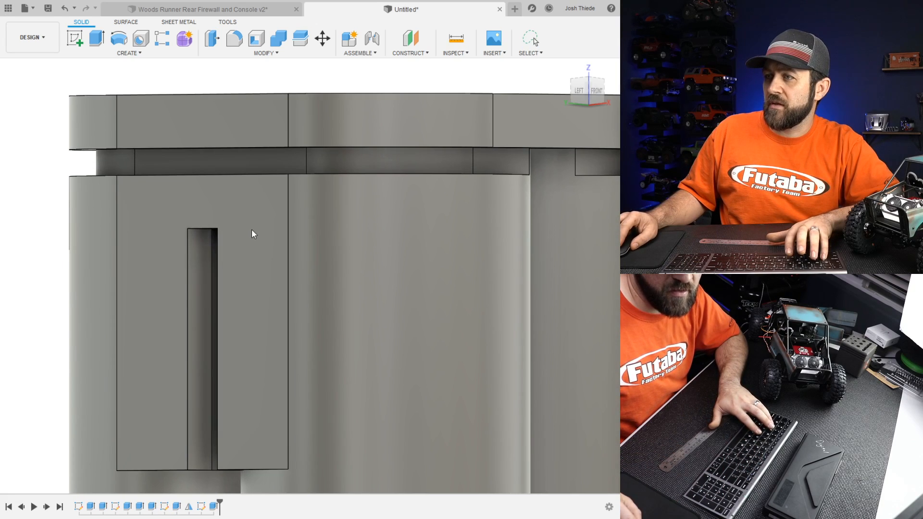
click(481, 175)
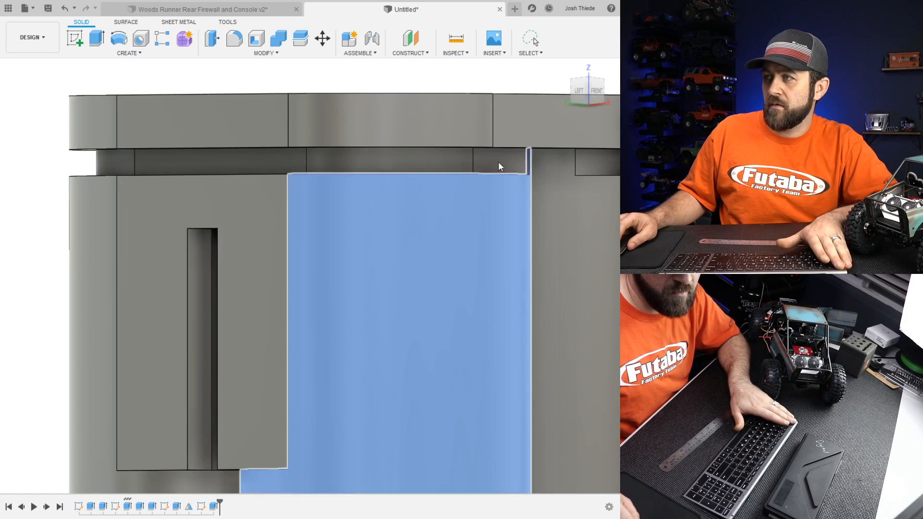
key(Escape)
- Start a sketch on the top face of the battery's cap and view it from directly above
shift+middle_drag(438, 180, 392, 243)
scroll(405, 223, down, 3)
scroll(405, 223, down, 3)
middle_drag(464, 226, 361, 238)
shift+middle_drag(380, 219, 357, 233)
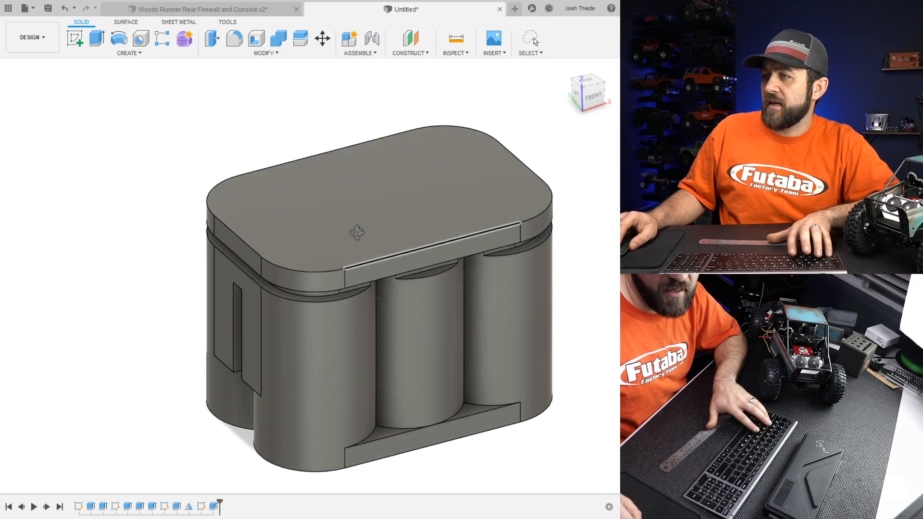
shift+drag(357, 232, 362, 238)
click(75, 38)
click(382, 217)
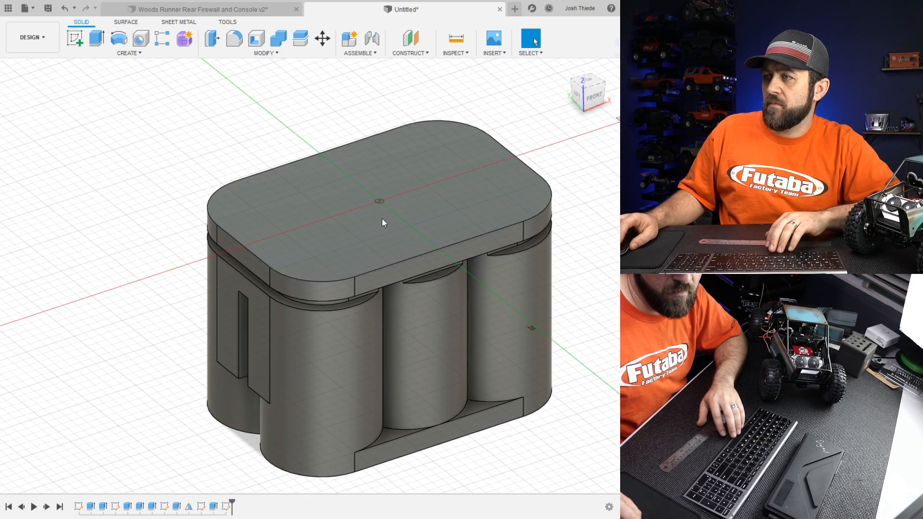
click(591, 85)
scroll(313, 283, down, 4)
scroll(481, 271, up, 2)
middle_drag(426, 260, 379, 262)
- Draw a small circle concentric with the rounded front-left corner of the top cap
click(119, 38)
click(312, 234)
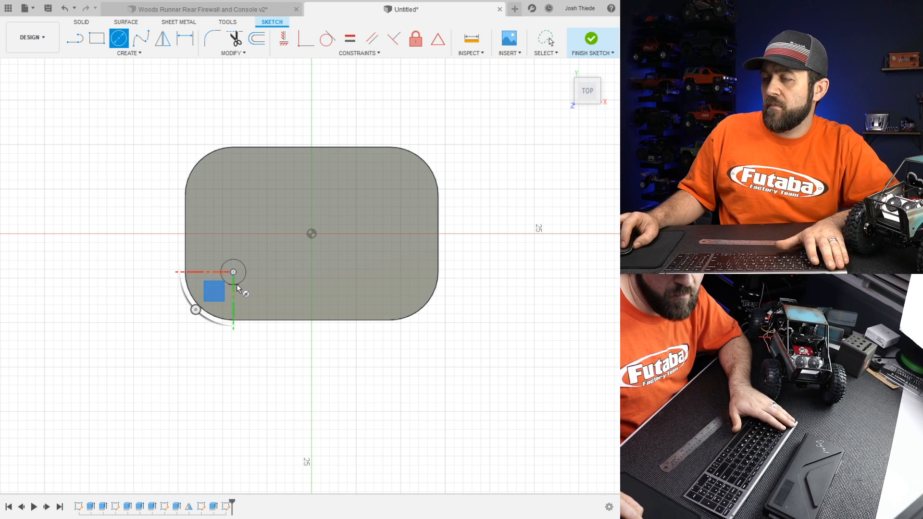
click(237, 285)
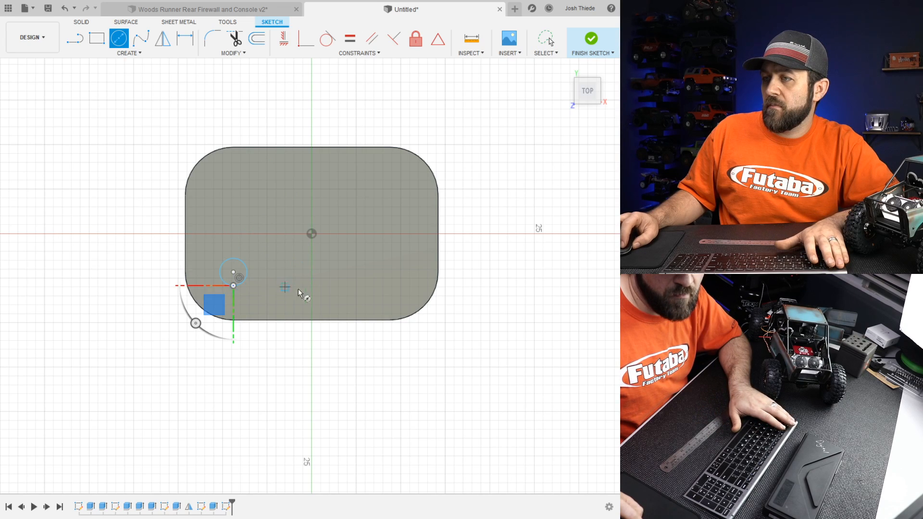
click(390, 273)
scroll(296, 291, down, 2)
scroll(296, 290, up, 3)
scroll(296, 289, up, 2)
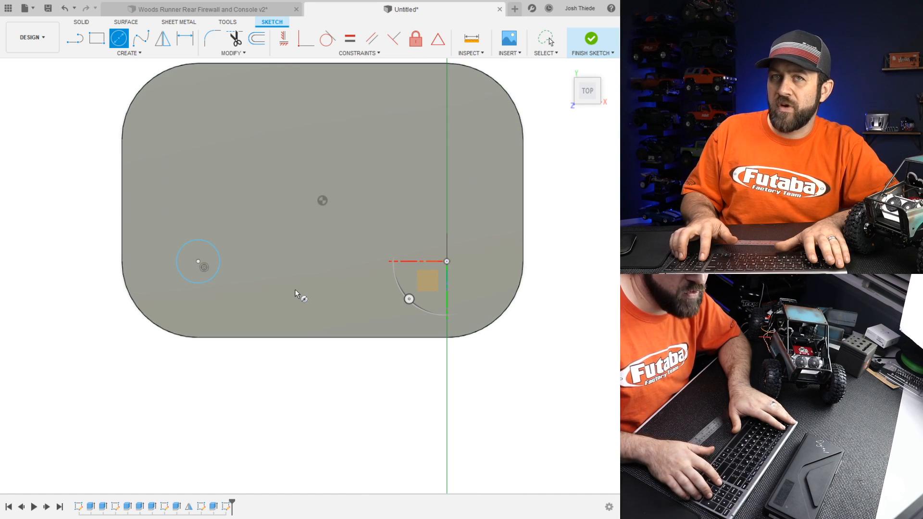
key(Escape)
scroll(235, 290, down, 4)
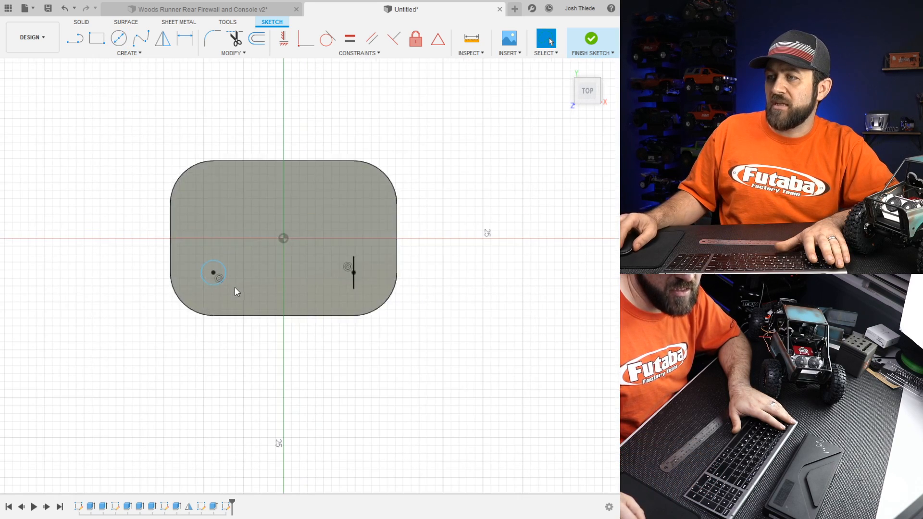
scroll(406, 308, up, 3)
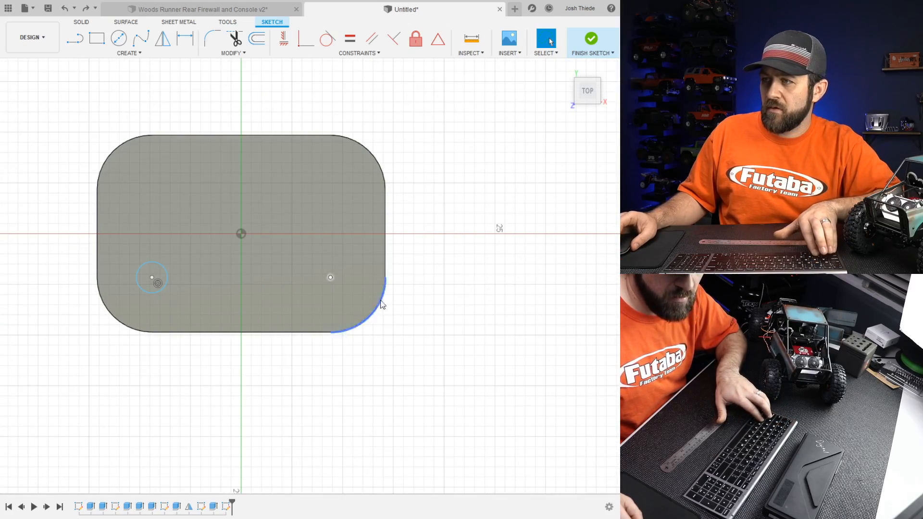
scroll(262, 304, up, 2)
scroll(271, 306, down, 5)
scroll(271, 306, down, 3)
scroll(269, 305, up, 6)
scroll(206, 299, up, 1)
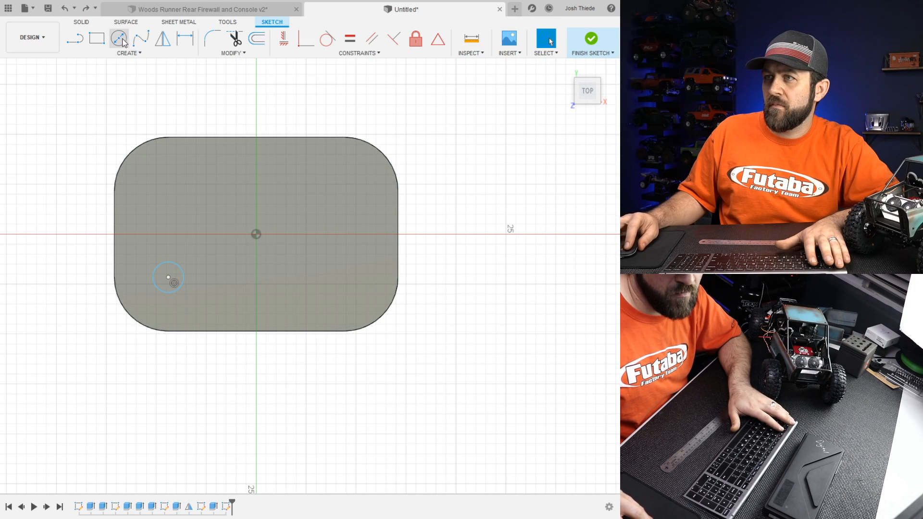
- Draw a circle concentric with the cap's rounded front-right corner and dimension its diameter to 4 mm
key(c)
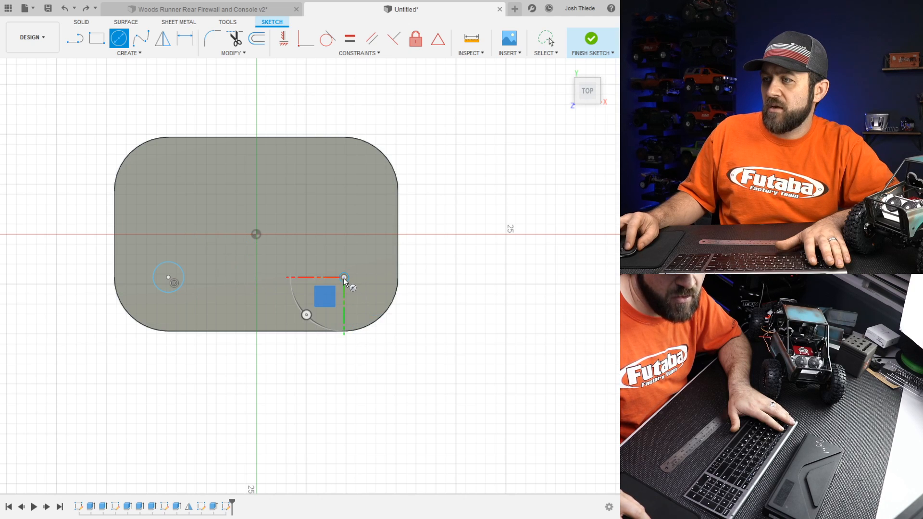
click(354, 297)
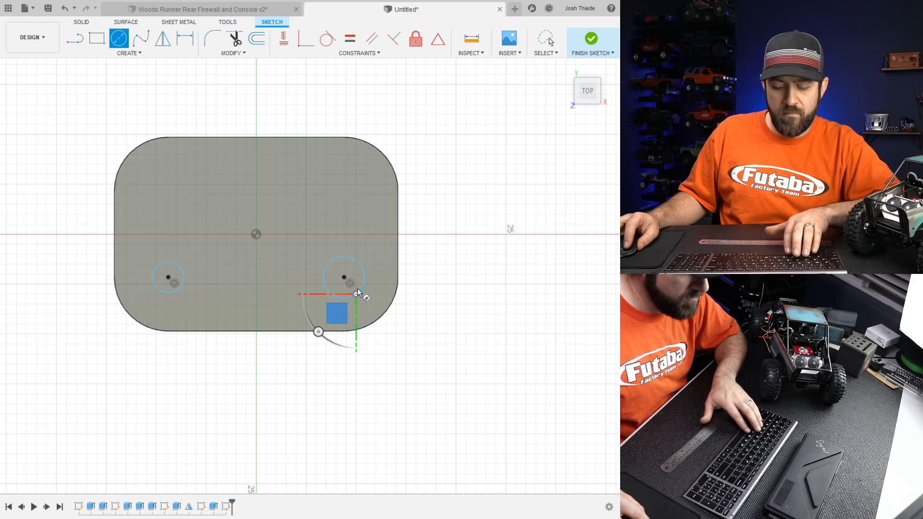
key(d)
click(425, 245)
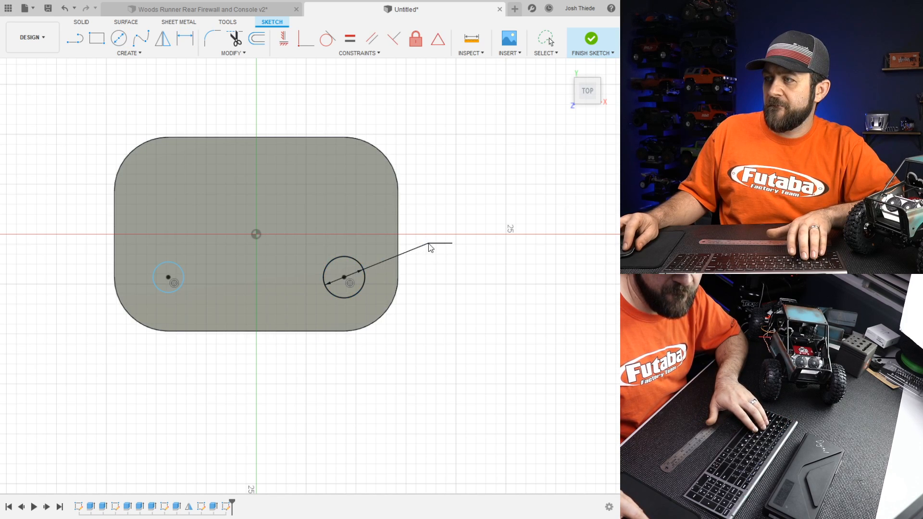
text(4)
key(Return)
key(Escape)
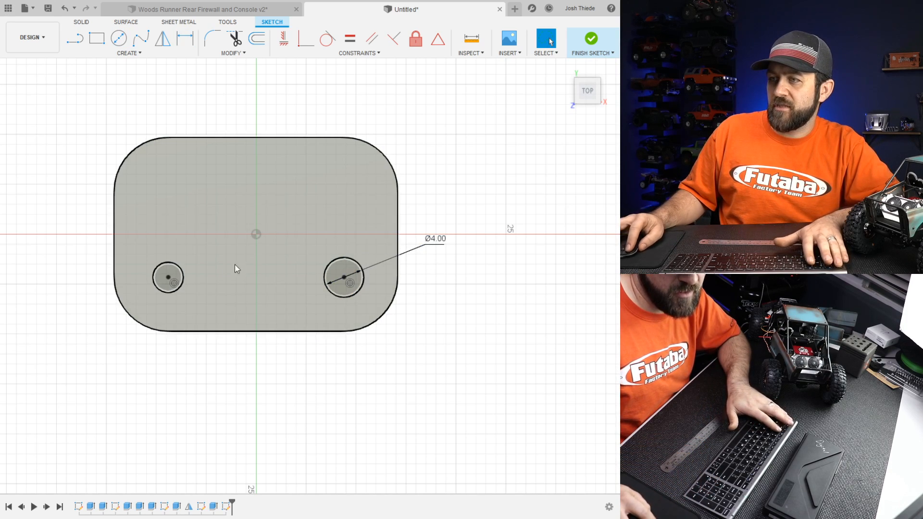
- Apply an equal constraint so the front-left circle matches the dimensioned front-right circle
click(344, 41)
click(336, 262)
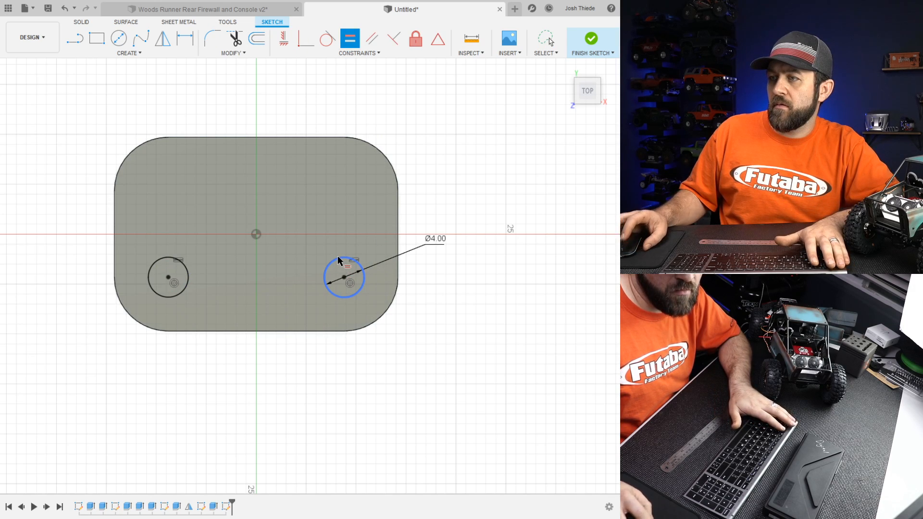
scroll(354, 273, down, 1)
scroll(355, 274, up, 2)
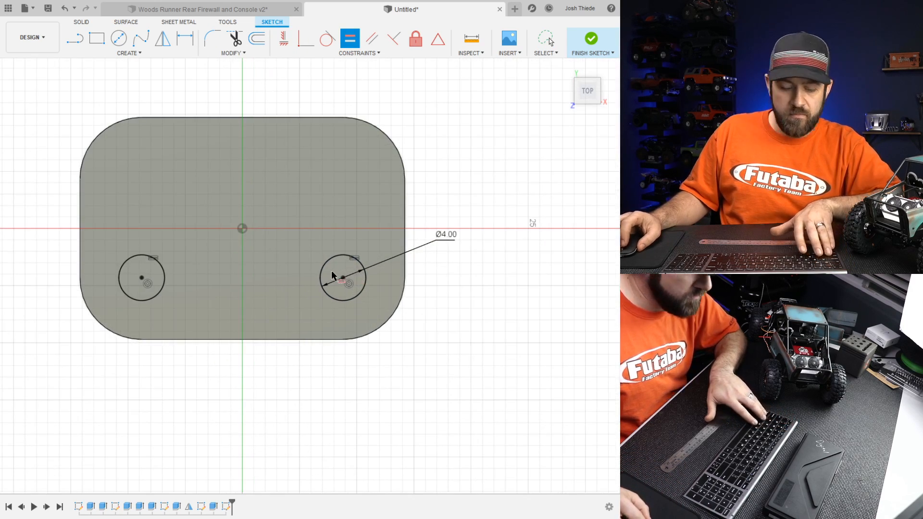
shift+middle_drag(314, 262, 110, 74)
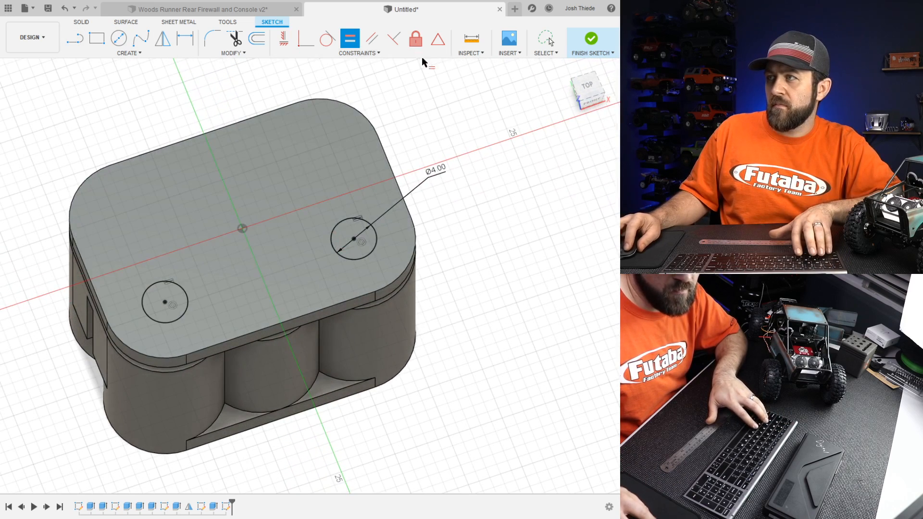
- Finish the sketch and extrude both 4 mm circles upward from the cap to form two short round terminals
click(593, 39)
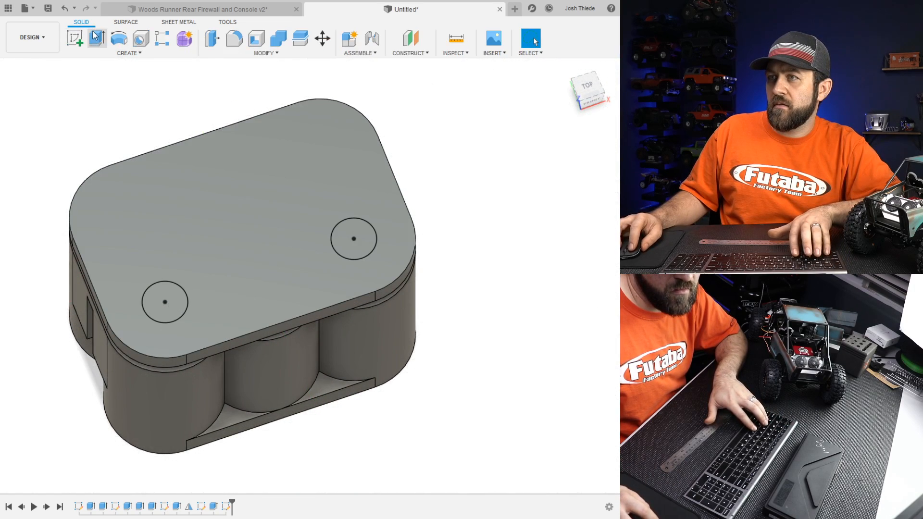
click(168, 295)
click(355, 231)
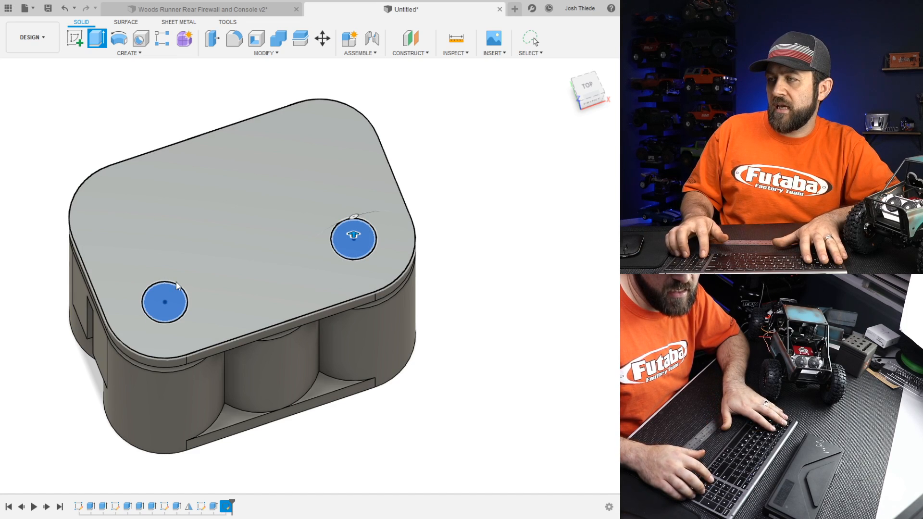
key(Return)
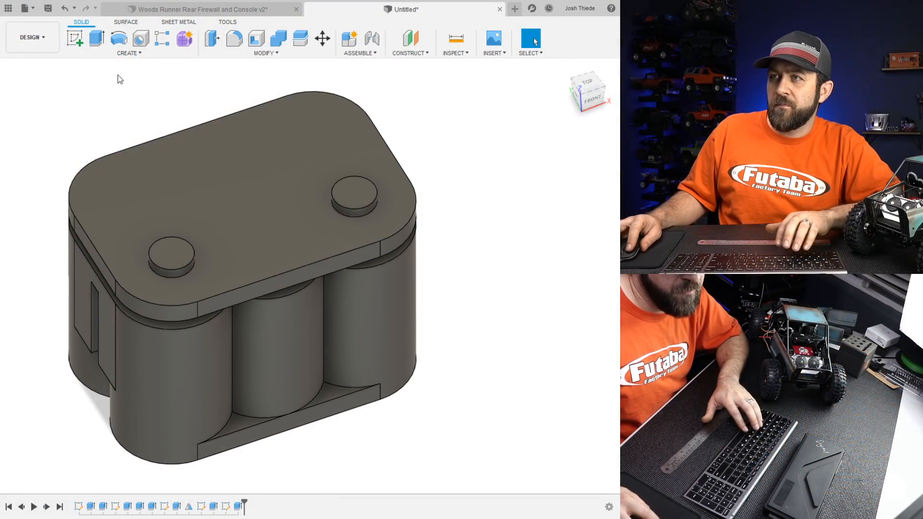
- Start a sketch on the front-left terminal's top face and draw a smaller circle concentric with the terminal
click(82, 38)
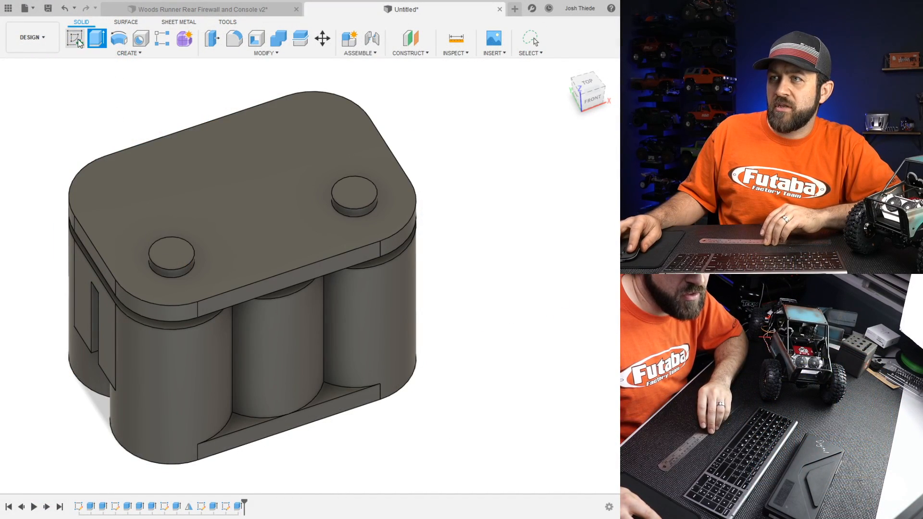
click(173, 176)
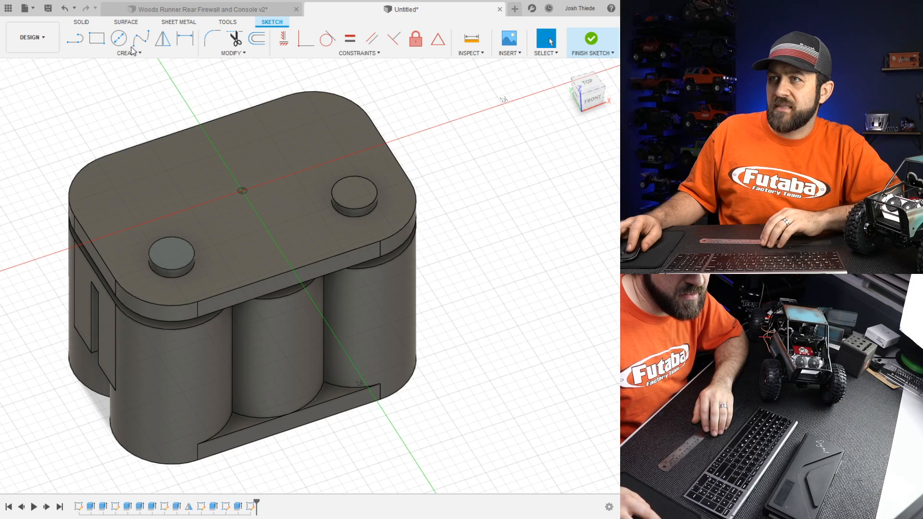
click(122, 39)
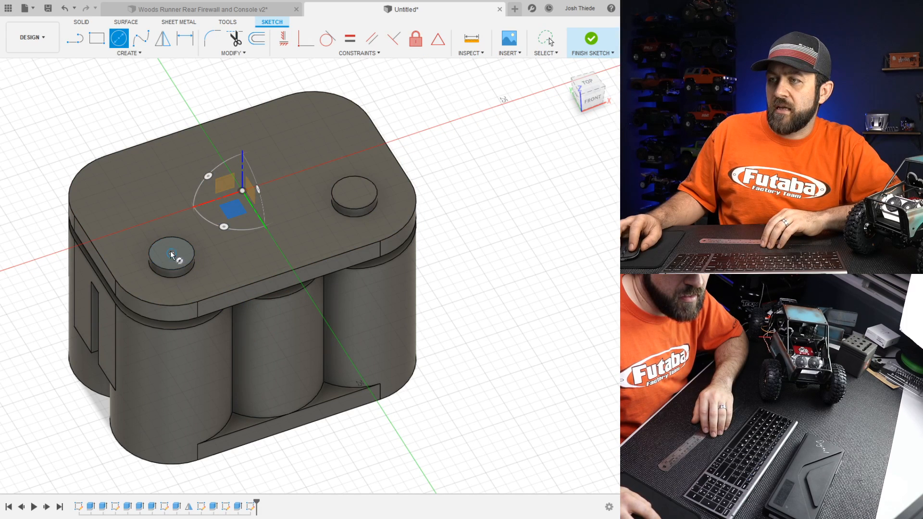
scroll(181, 258, up, 5)
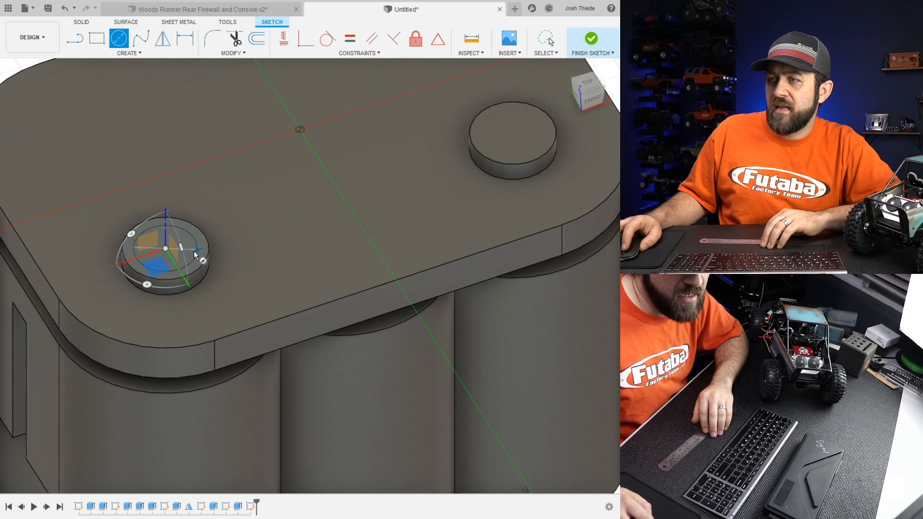
- Draw a smaller concentric circle on the top face of the front-right terminal in the same sketch
scroll(189, 254, down, 4)
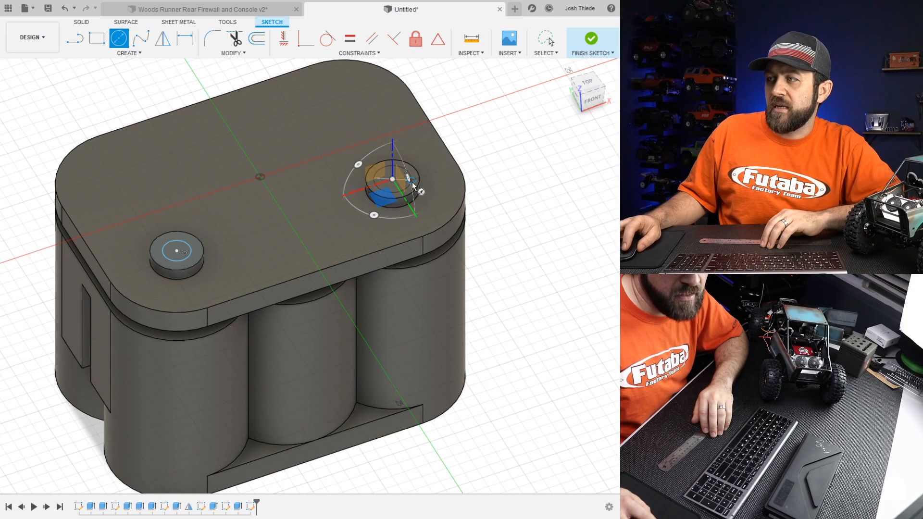
scroll(408, 181, up, 5)
click(407, 186)
scroll(406, 207, down, 5)
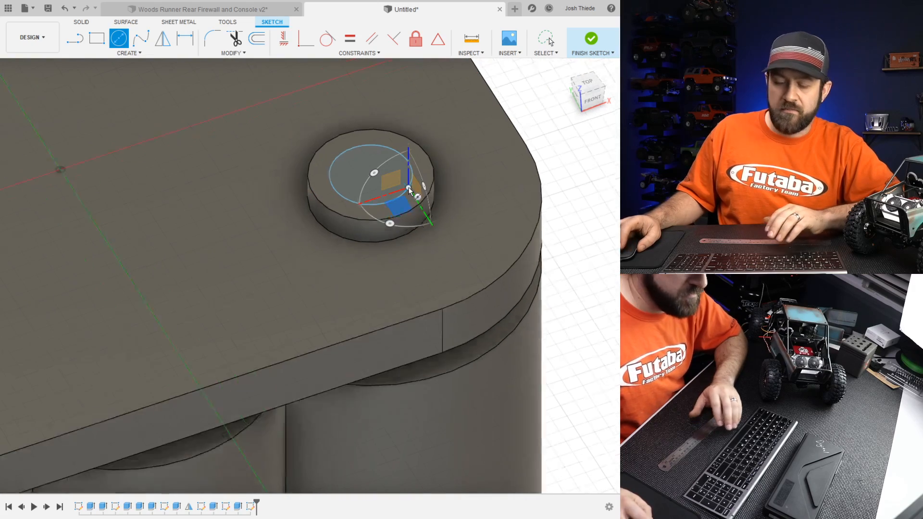
- Dimension the sketched circle on the left terminal post to a 2.10 mm diameter
key(Escape)
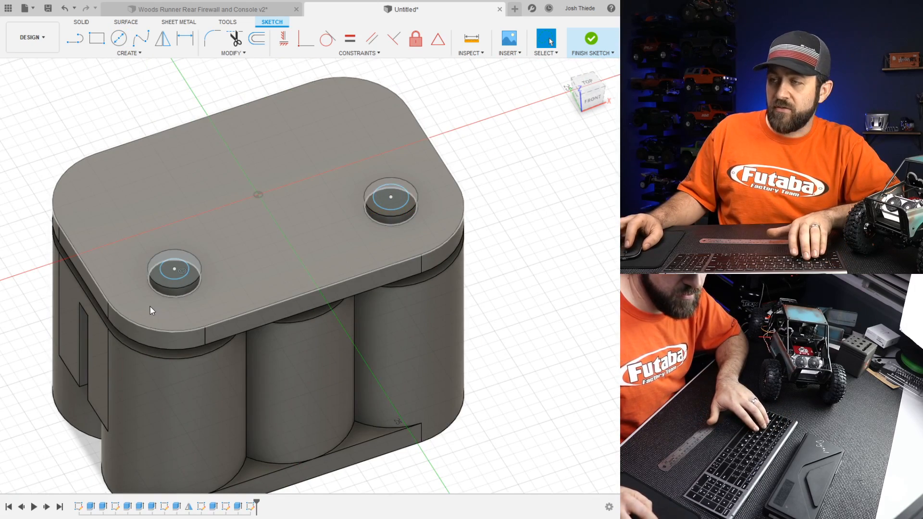
key(d)
click(186, 279)
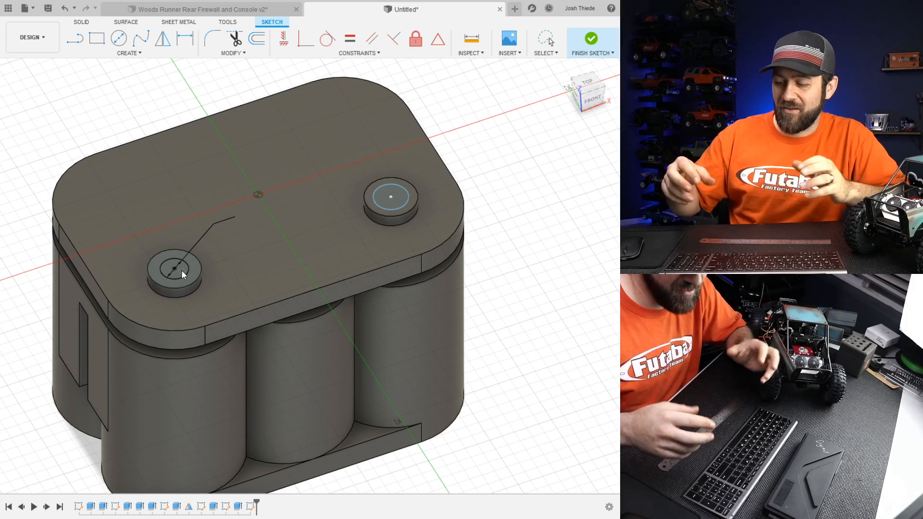
scroll(226, 285, down, 1)
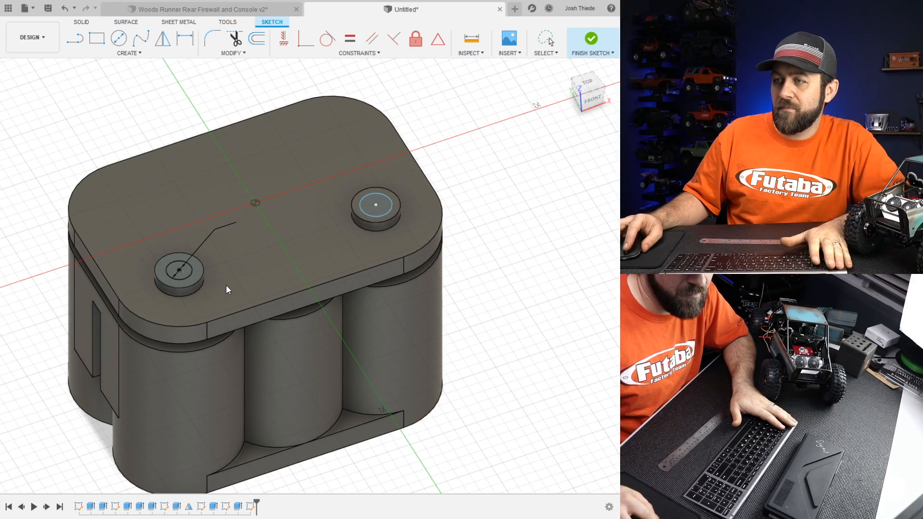
scroll(225, 286, up, 1)
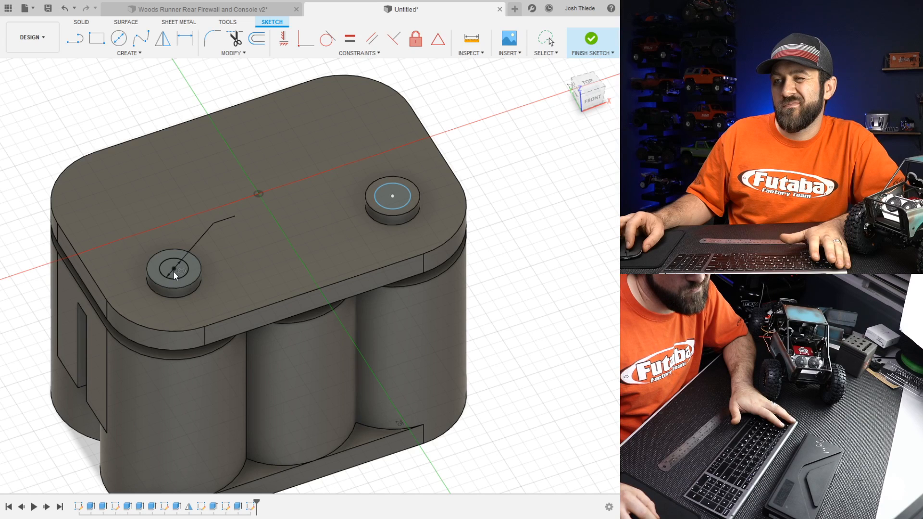
scroll(173, 271, down, 1)
scroll(173, 271, up, 1)
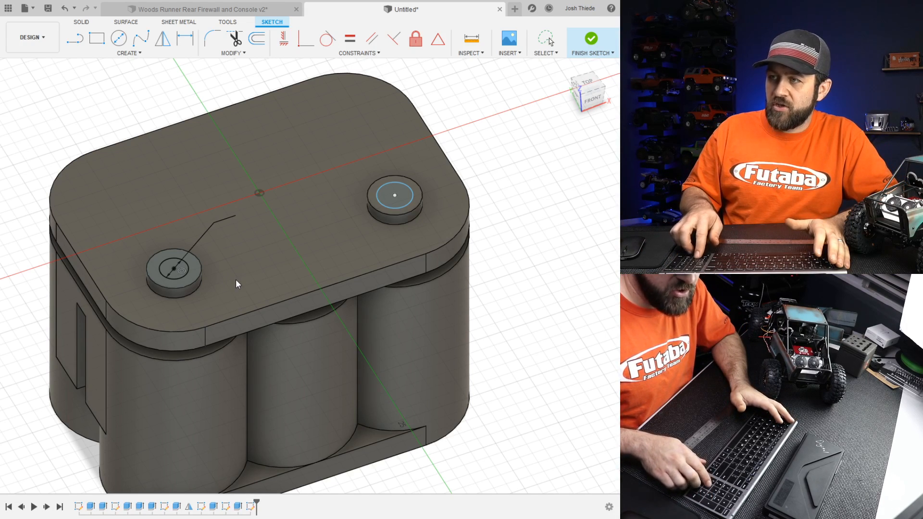
key(Return)
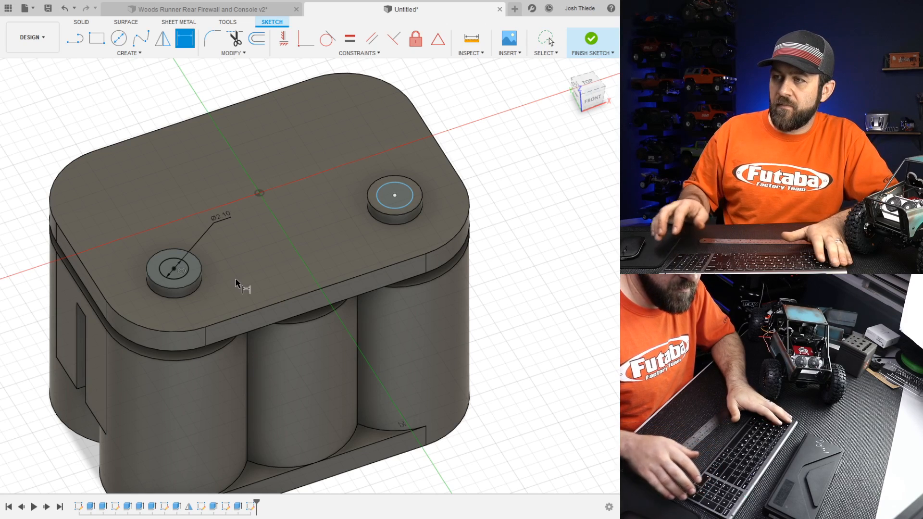
key(Escape)
- Apply an equal constraint to the circles on the two terminal posts and finish the sketch
click(345, 45)
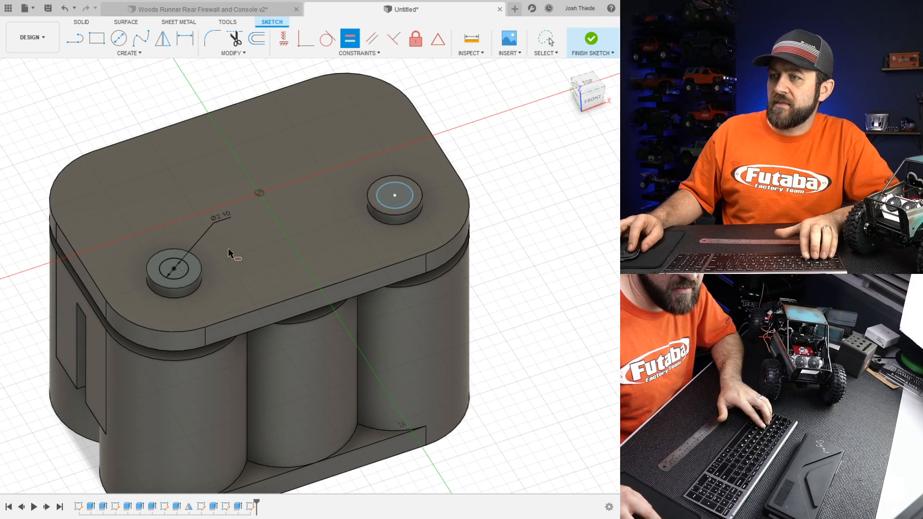
click(403, 209)
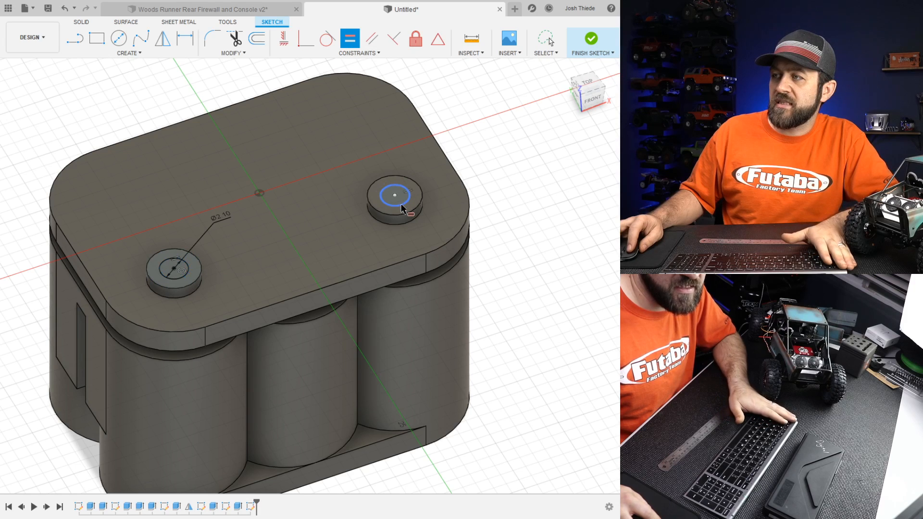
click(591, 40)
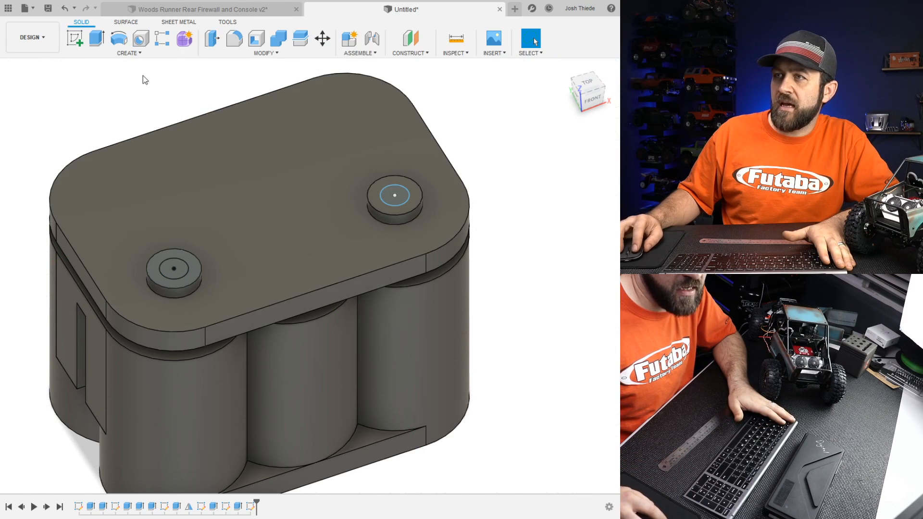
- Extrude both post circles downward as a cut to make a hole in each terminal post
click(184, 270)
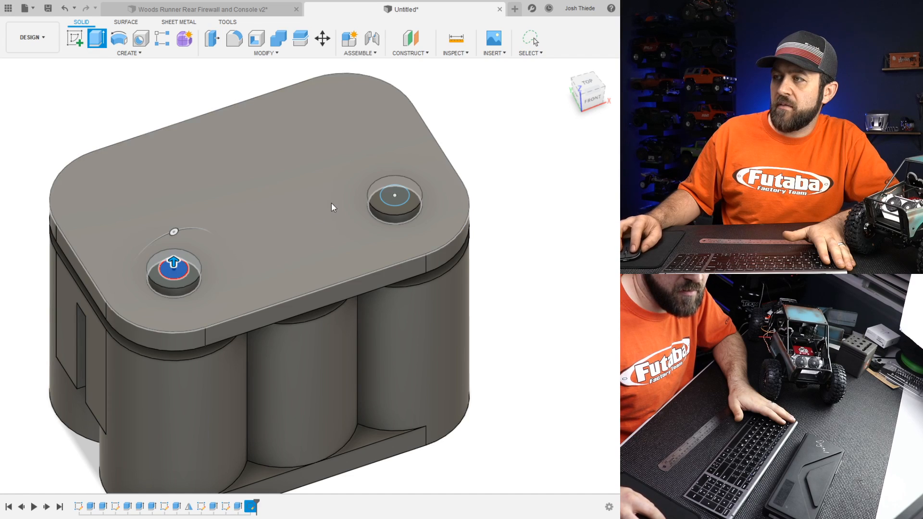
click(388, 198)
drag(394, 187, 395, 235)
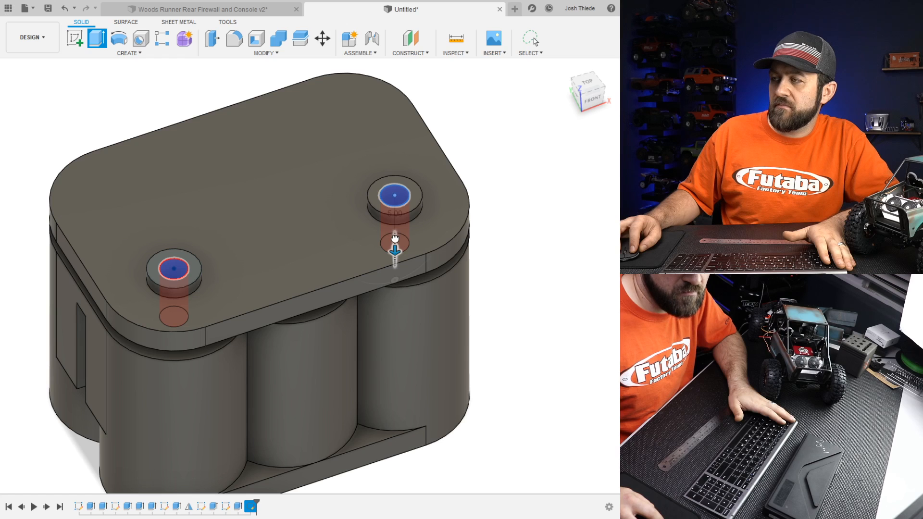
key(Return)
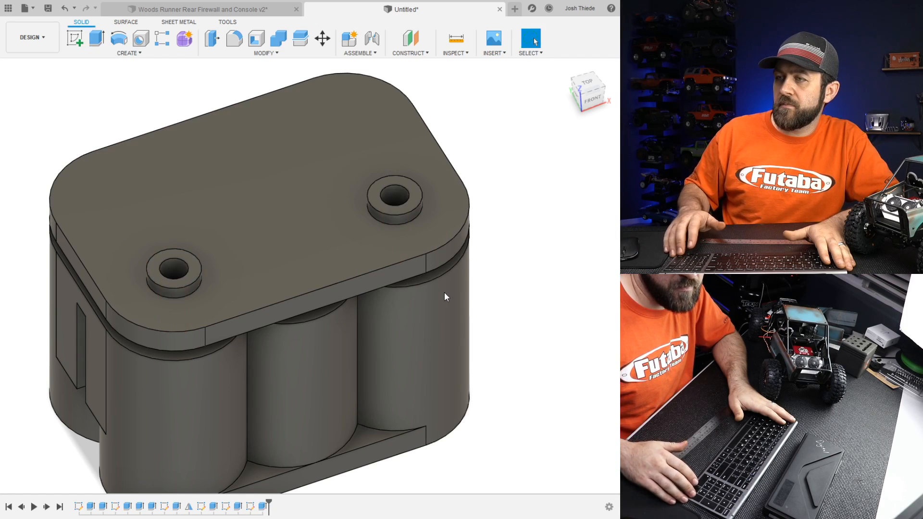
- Start a sketch on the battery's top face and draw two circles near its rear left and rear right corners
scroll(445, 293, down, 3)
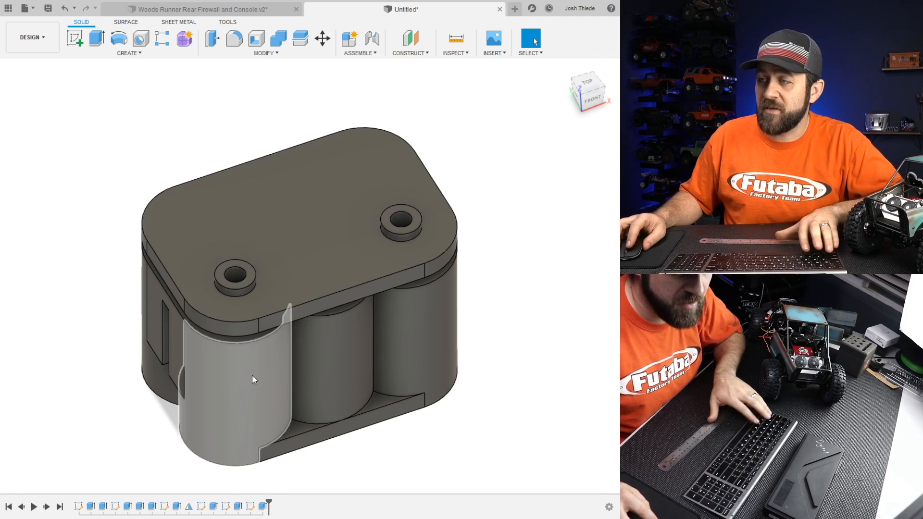
middle_drag(250, 384, 266, 380)
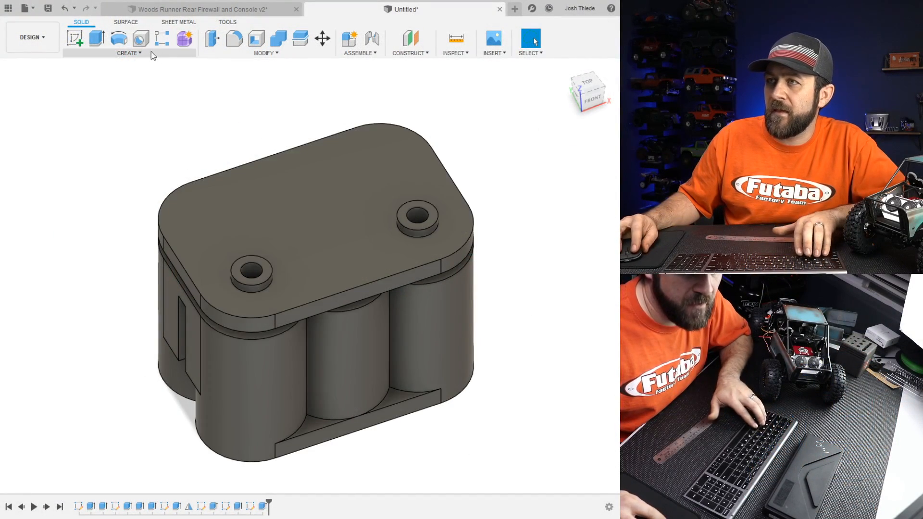
click(75, 38)
click(280, 218)
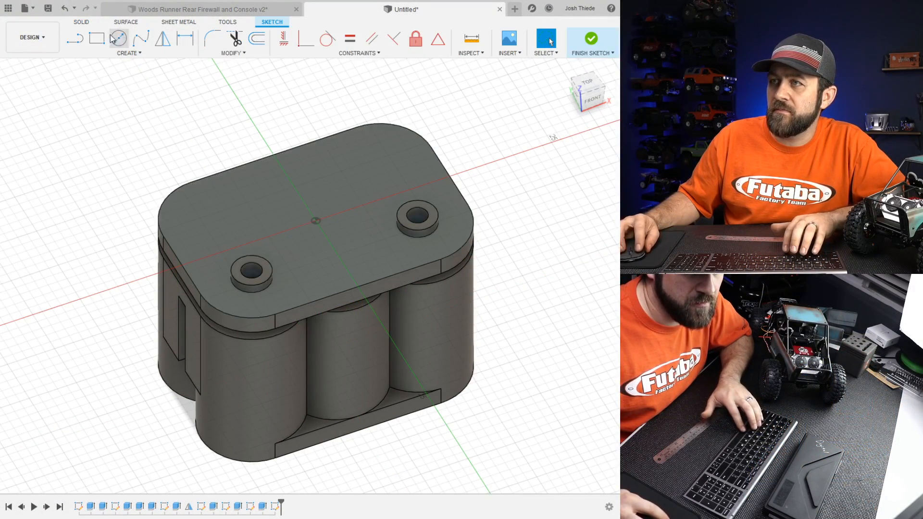
click(119, 42)
click(194, 202)
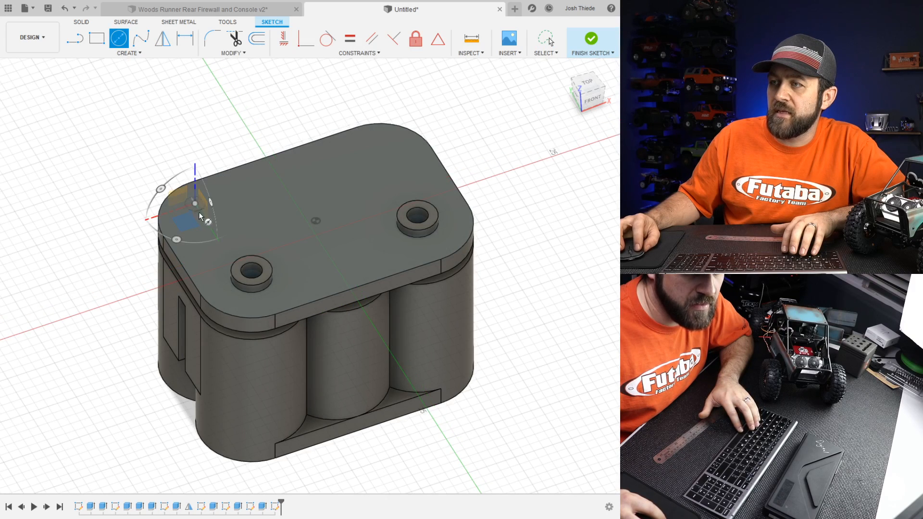
click(373, 145)
click(374, 155)
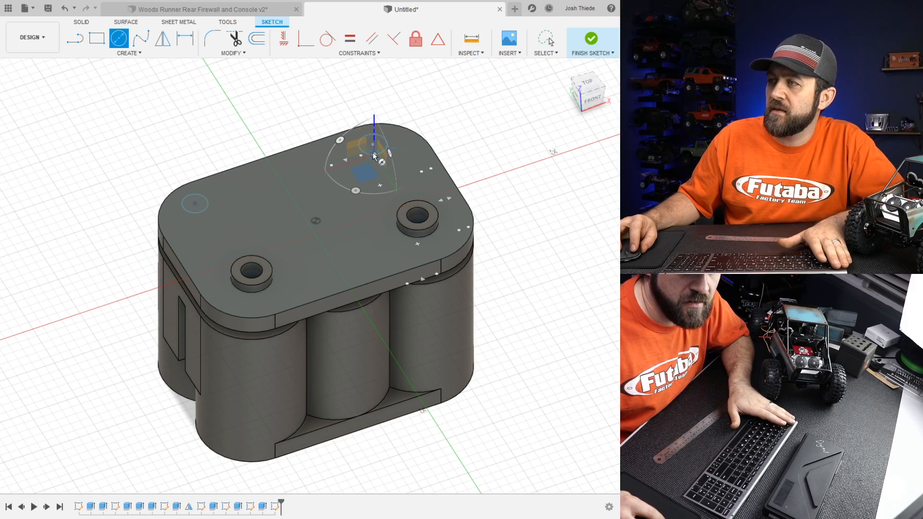
key(Escape)
- Make the two rear circles equal and dimension the left one to a 3.00 mm diameter
click(350, 40)
click(384, 152)
click(208, 207)
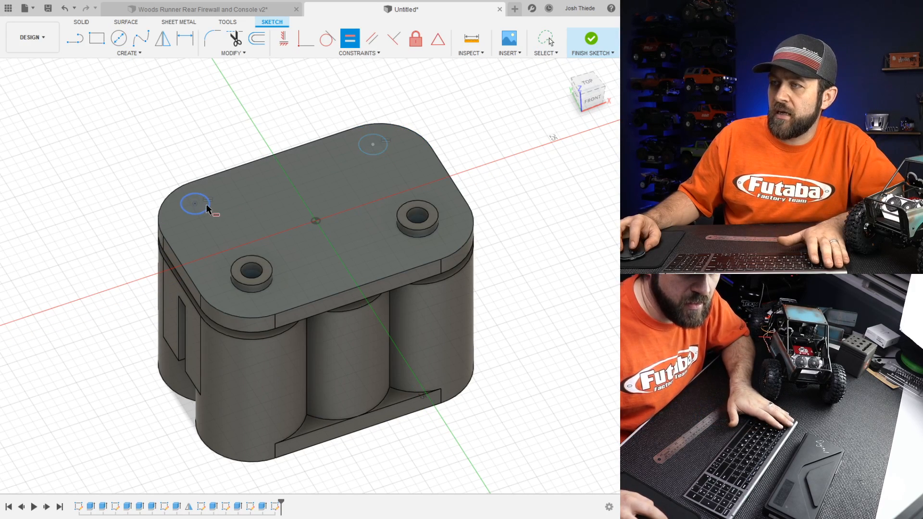
key(d)
click(209, 206)
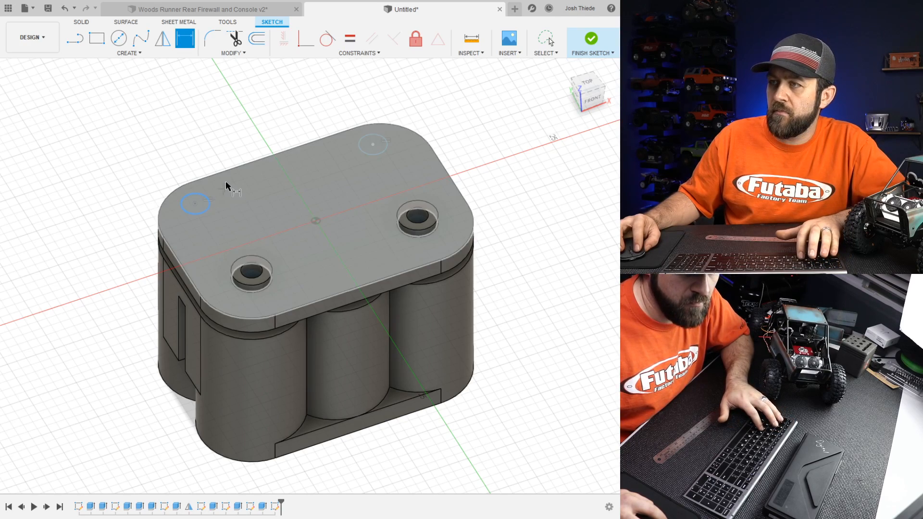
click(232, 149)
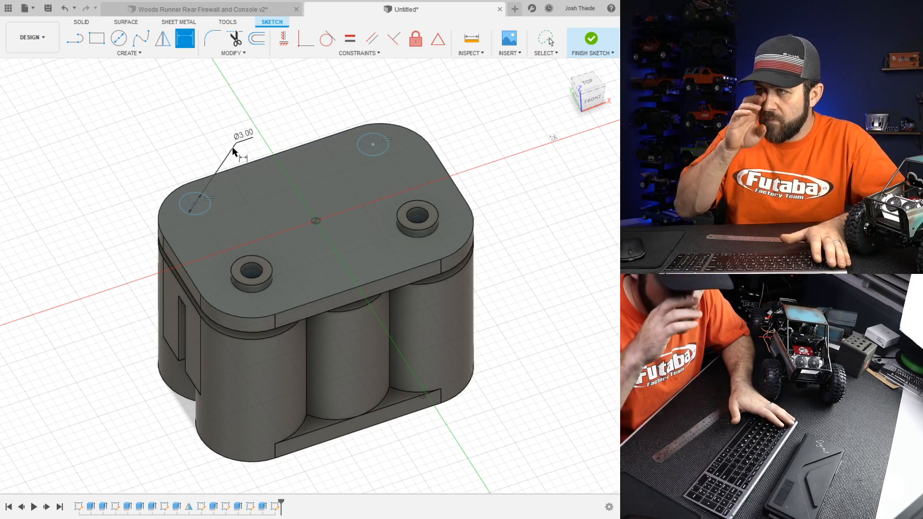
key(Return)
- Draw a construction line between the two rear circle centres and another from its midpoint to the origin
key(l)
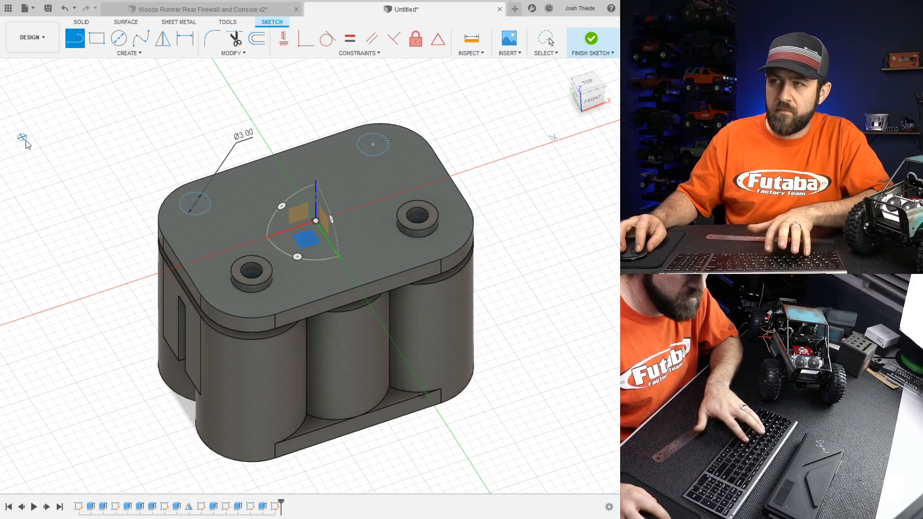
click(195, 204)
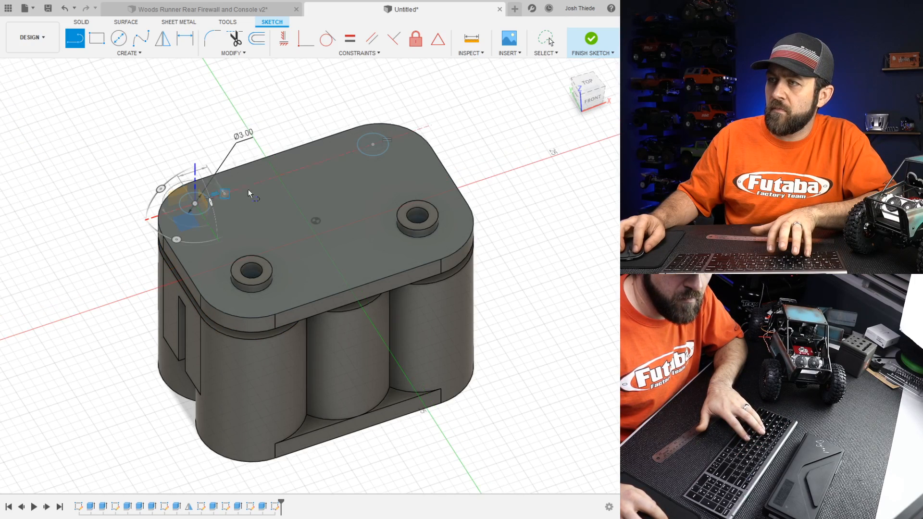
click(374, 144)
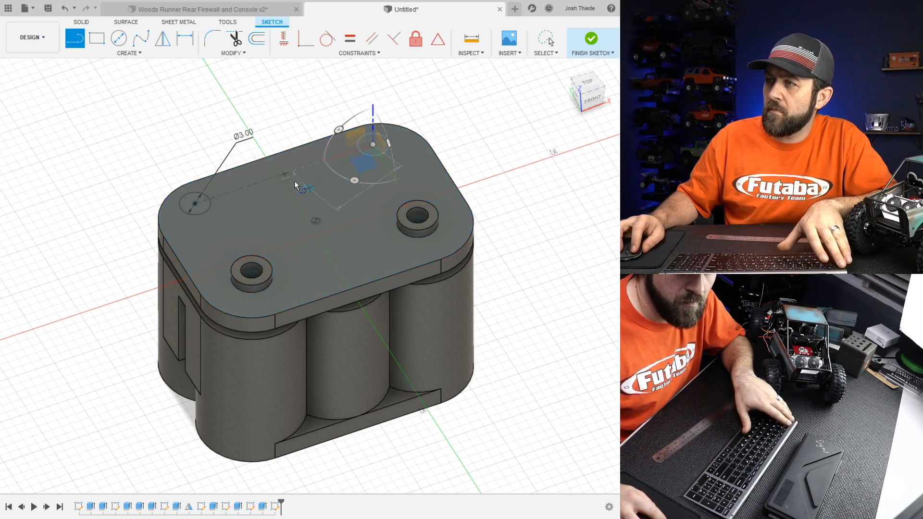
key(Escape)
key(l)
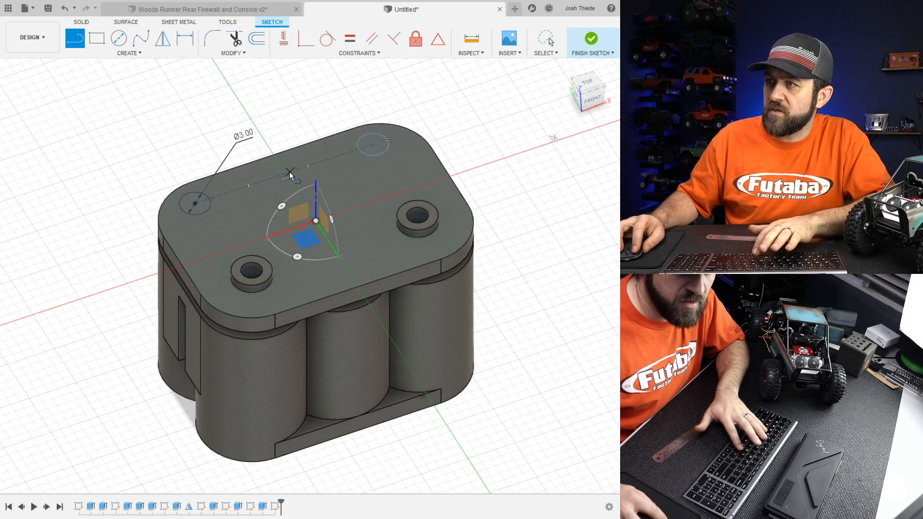
click(290, 172)
click(316, 220)
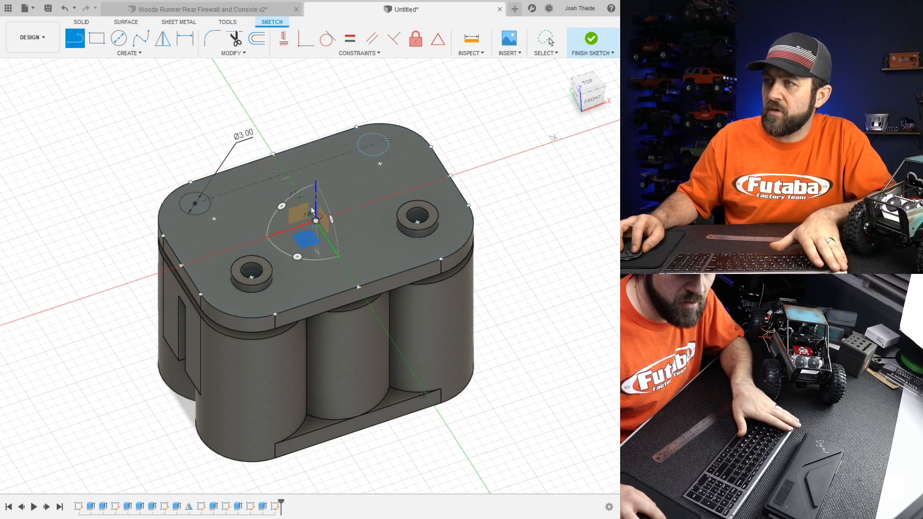
key(Escape)
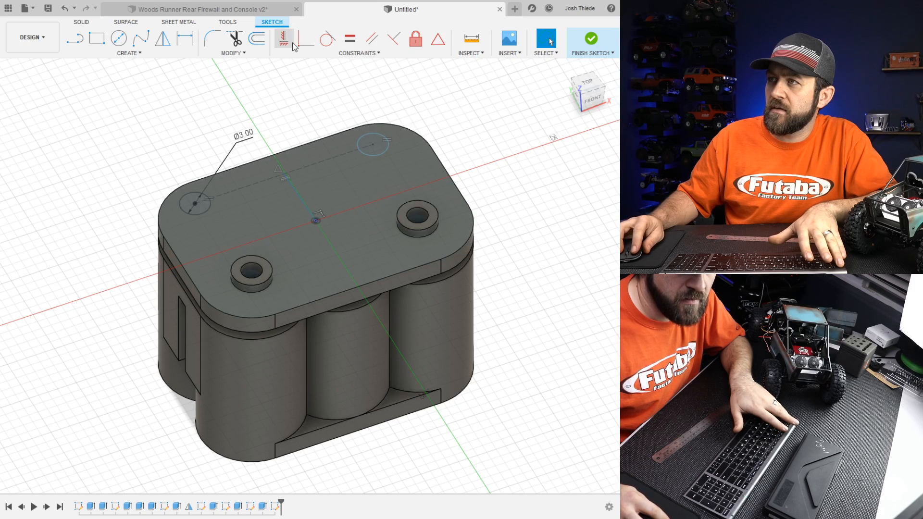
- Constrain the line between the midpoint and the origin to be vertical, working from the top view
click(290, 41)
click(299, 190)
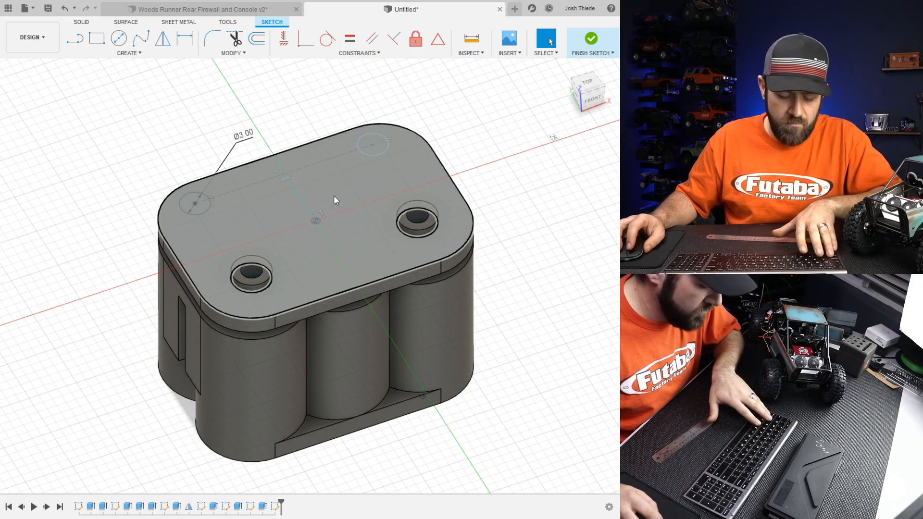
click(588, 83)
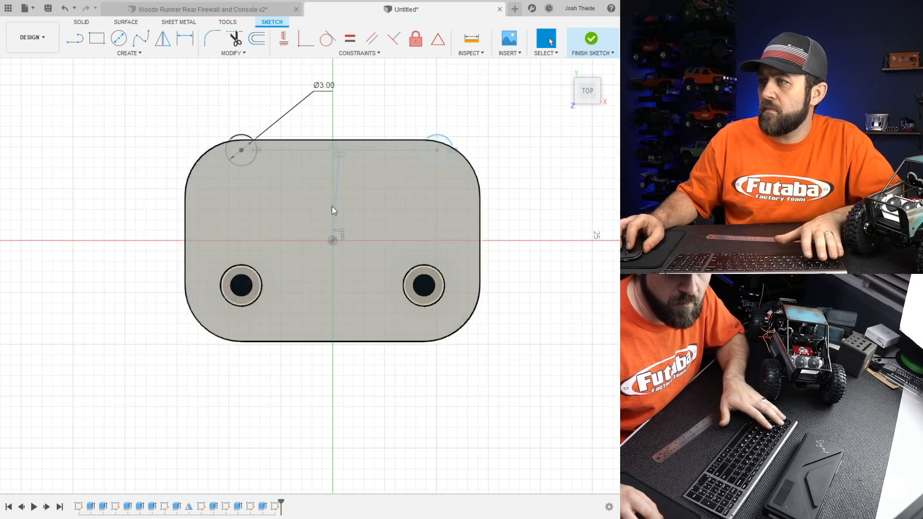
click(282, 45)
scroll(357, 241, down, 3)
scroll(318, 196, up, 3)
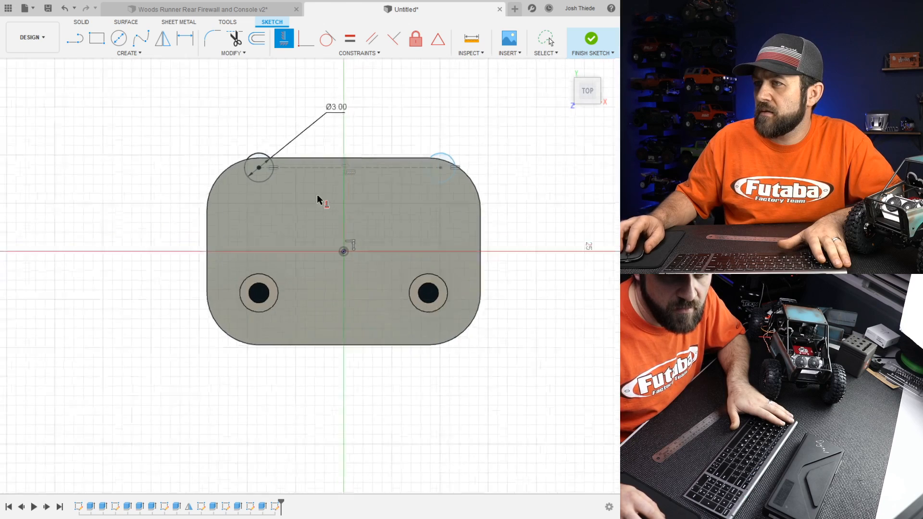
key(Escape)
- Try to move the rear circles and their connecting construction line further inside the top face
click(252, 166)
click(250, 171)
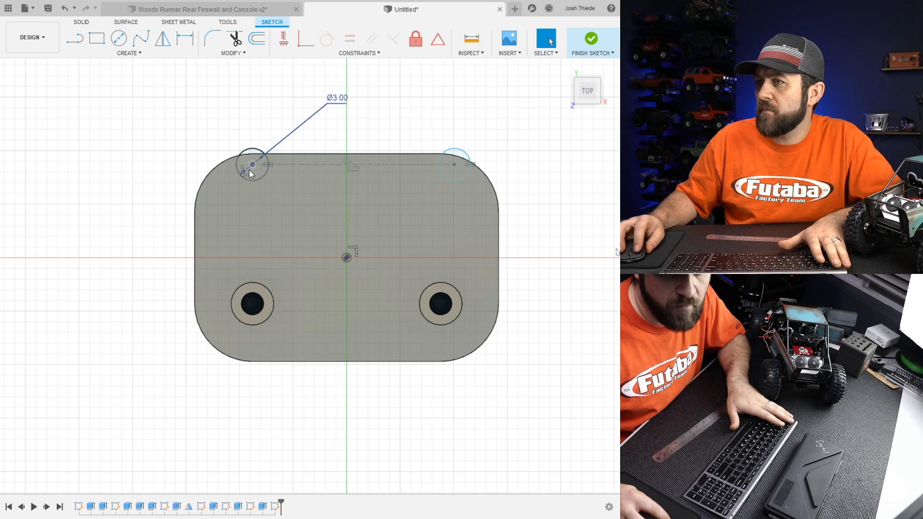
click(246, 173)
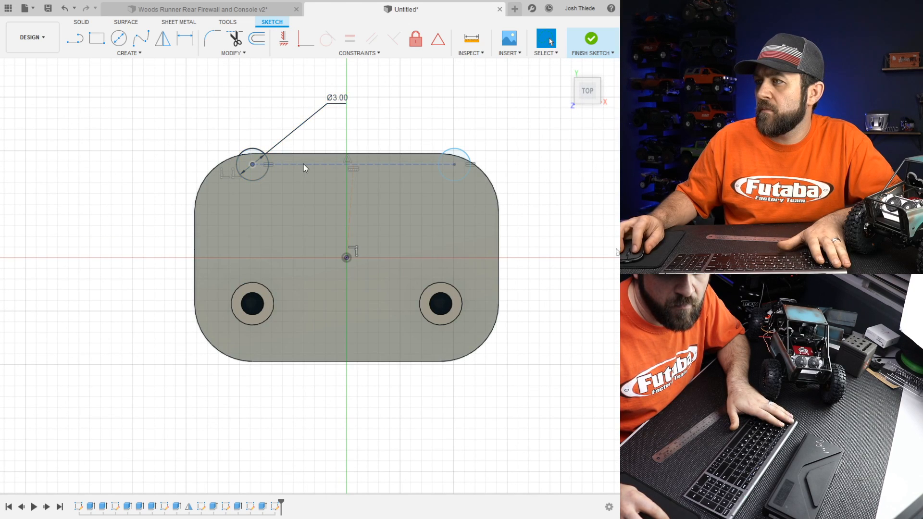
drag(303, 164, 287, 175)
drag(455, 165, 449, 180)
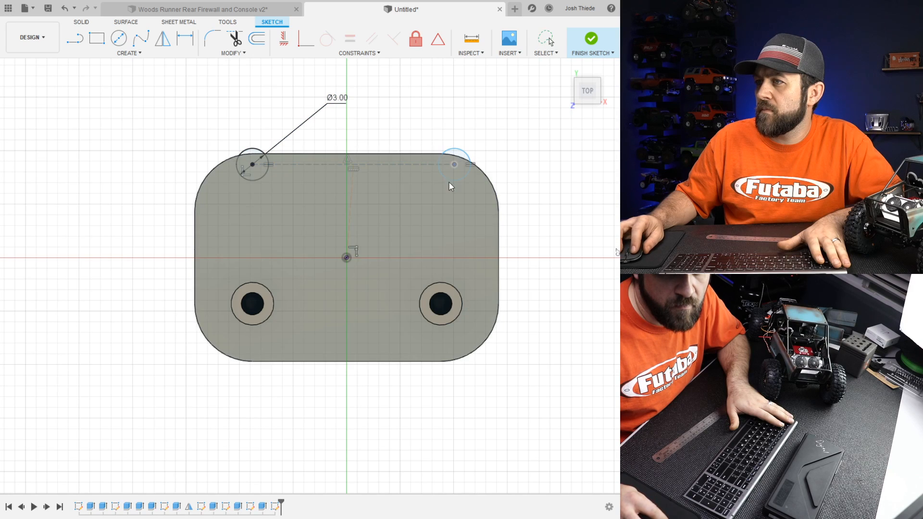
- Delete the construction lines that link the two rear circle centres to each other and to the origin
click(246, 173)
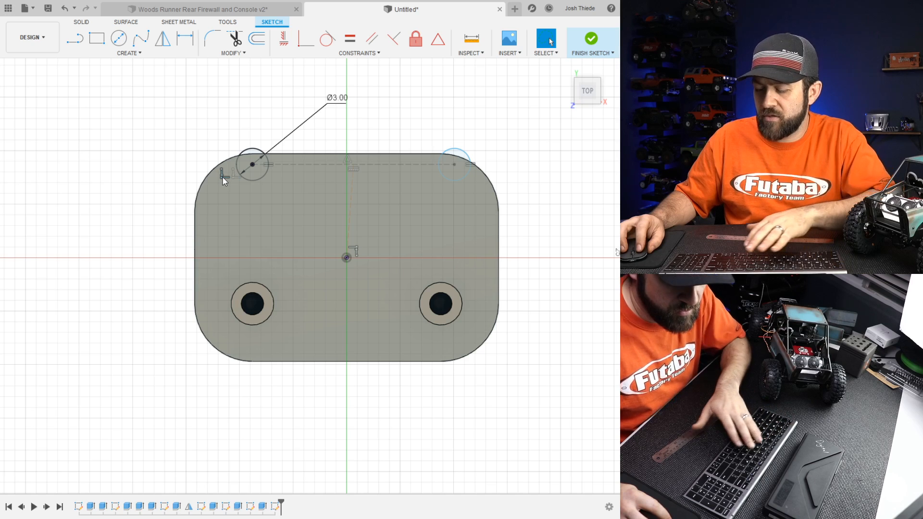
click(245, 180)
click(272, 164)
click(276, 165)
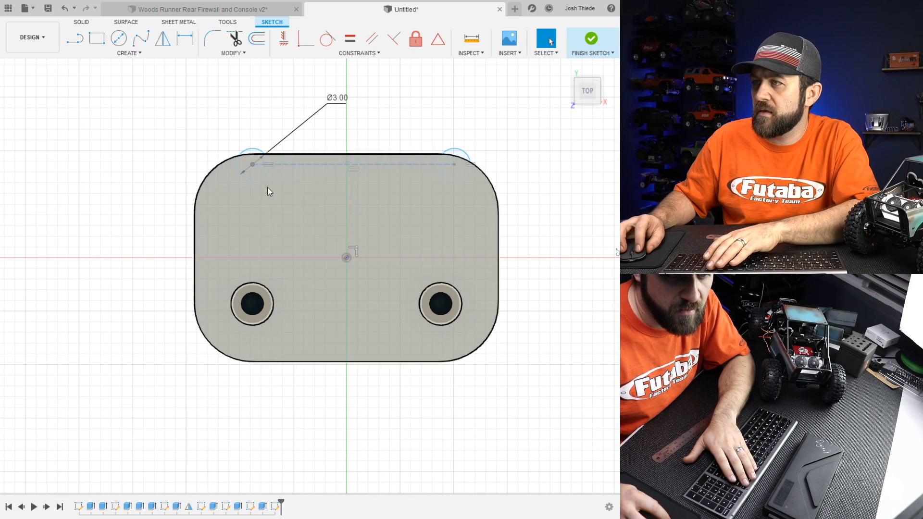
click(353, 164)
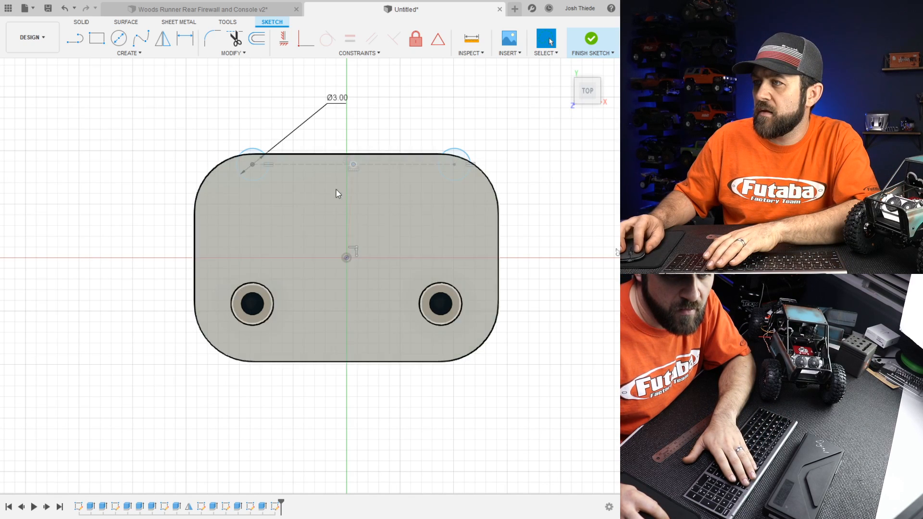
key(Escape)
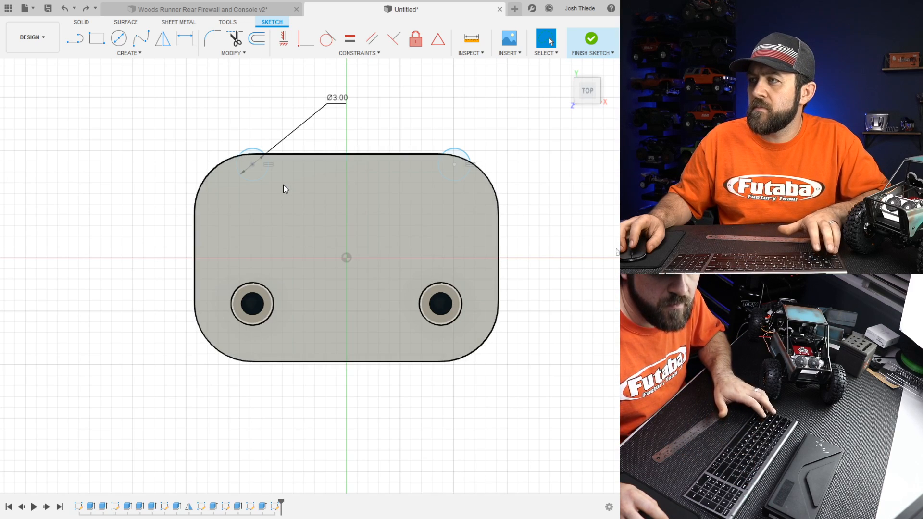
- Try to move the left rear circle further inside the top face by its centre point
click(250, 166)
key(Escape)
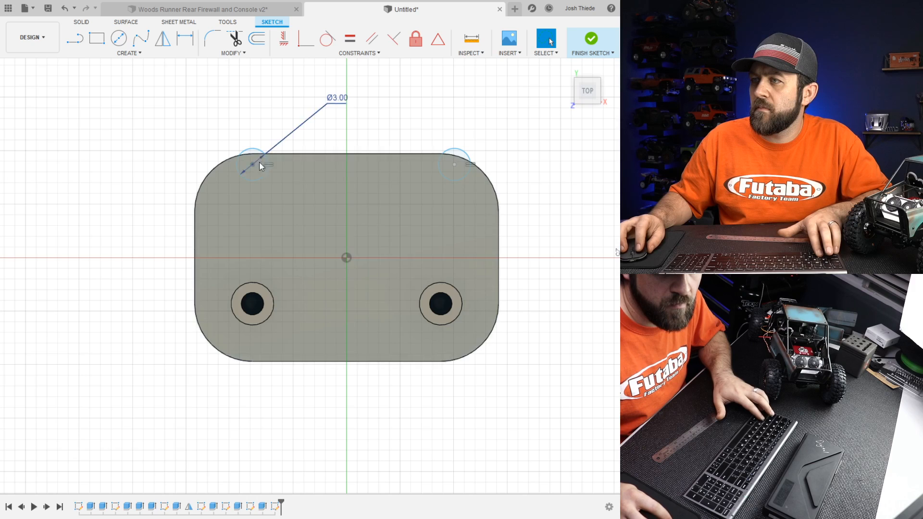
click(253, 166)
key(Escape)
click(253, 165)
key(Escape)
click(252, 166)
click(250, 169)
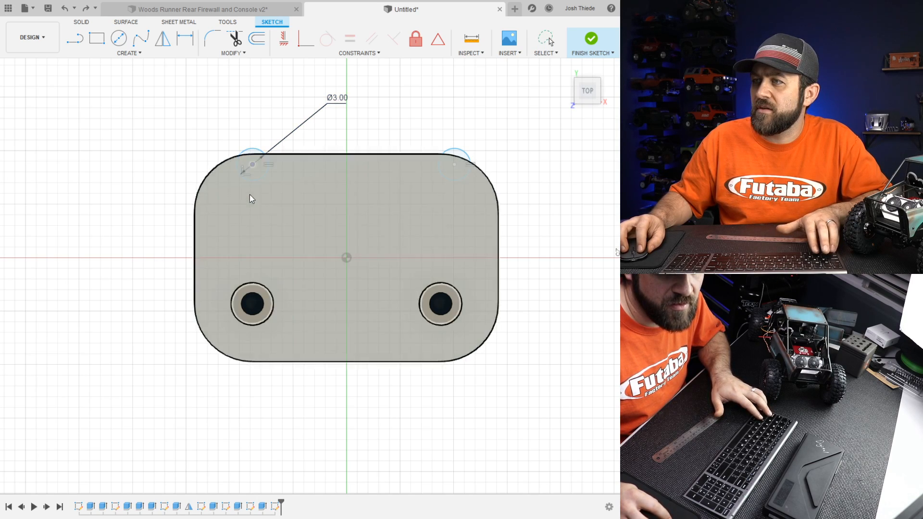
click(249, 181)
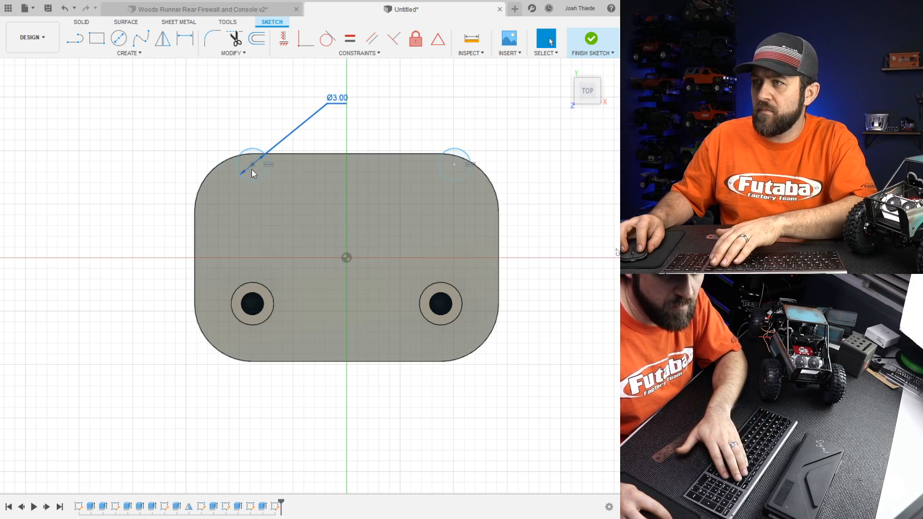
click(252, 169)
click(248, 175)
key(Escape)
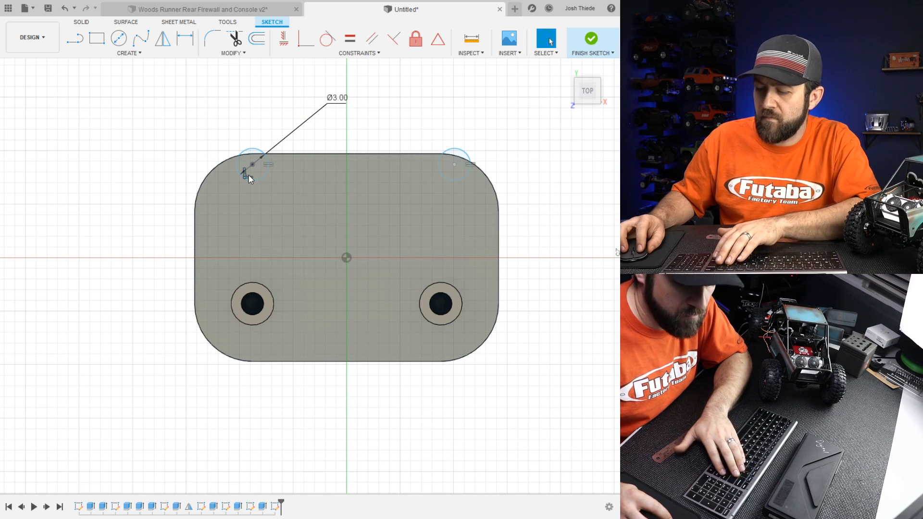
- Delete both rear circles together with the left circle's diameter dimension
click(252, 166)
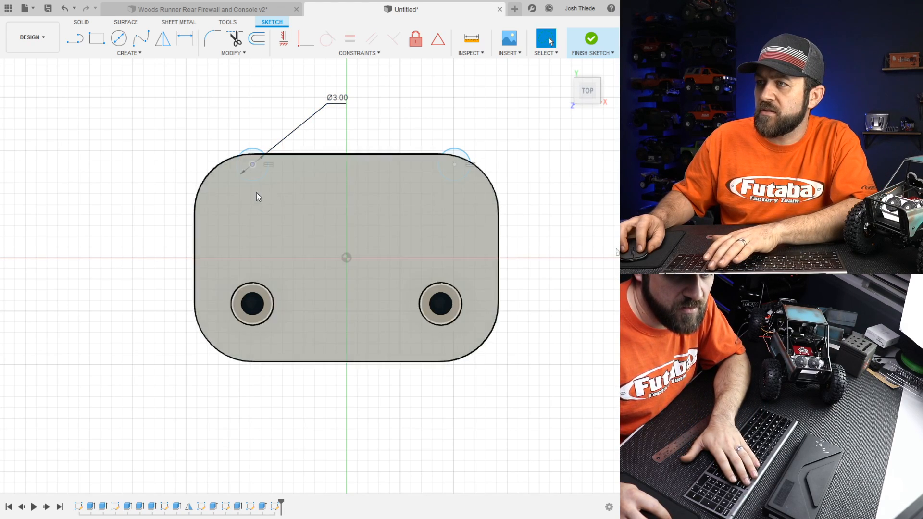
click(264, 177)
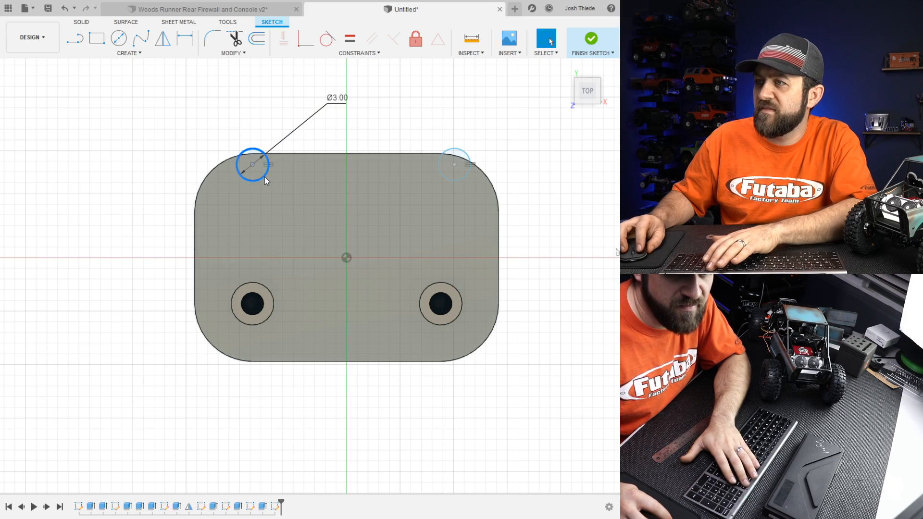
key(Delete)
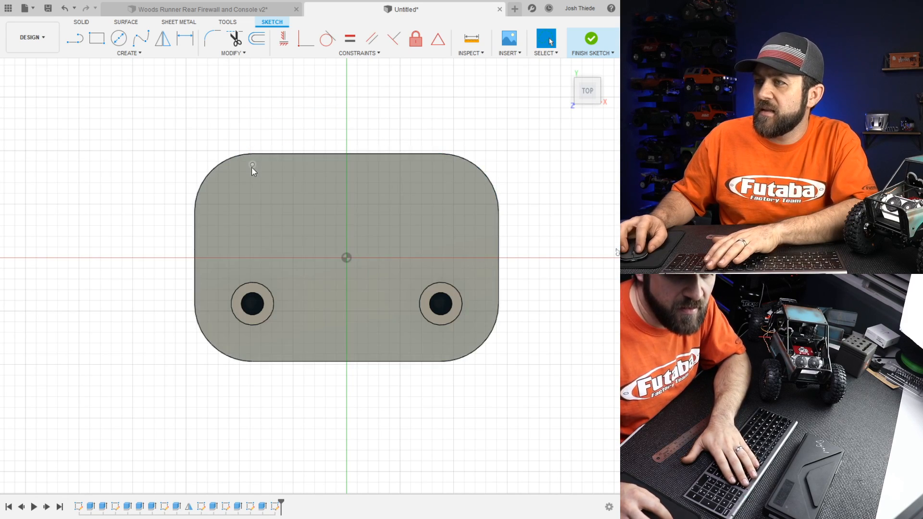
- Sketch two small construction circles well inside the top face, one near each rear corner
scroll(266, 170, up, 5)
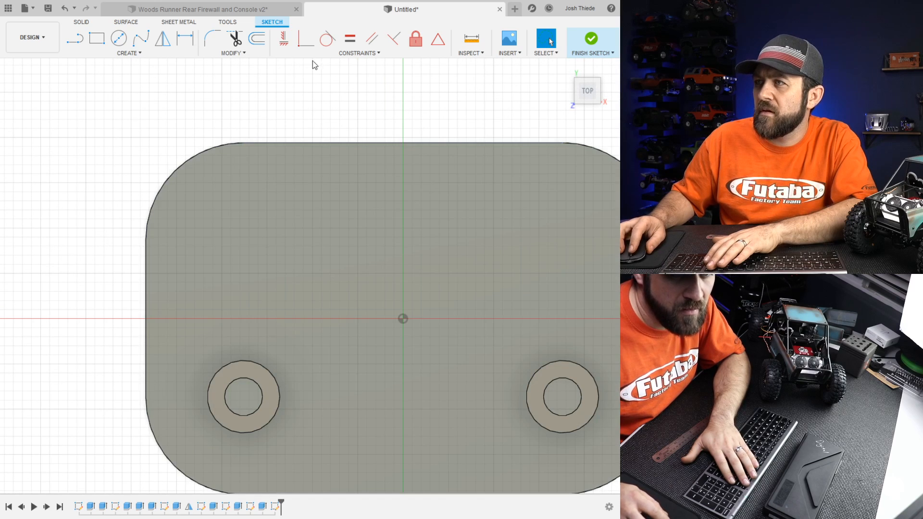
click(118, 39)
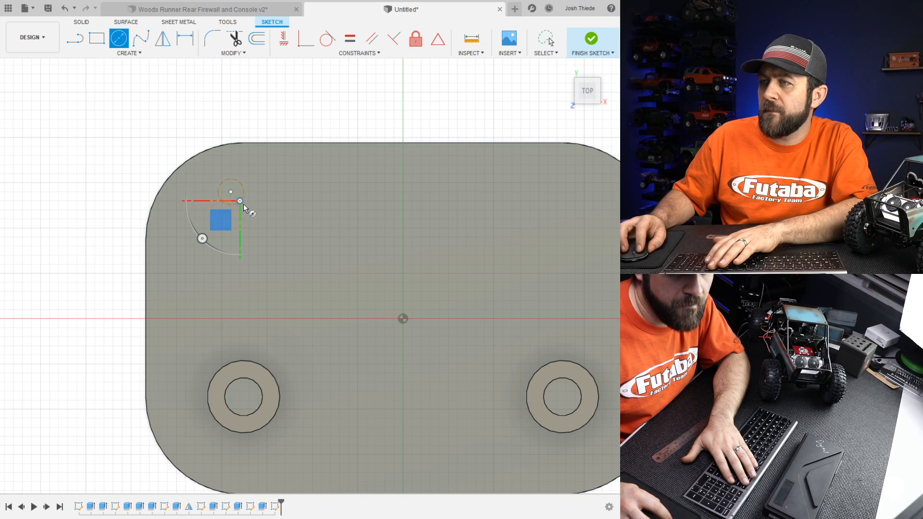
scroll(245, 206, down, 4)
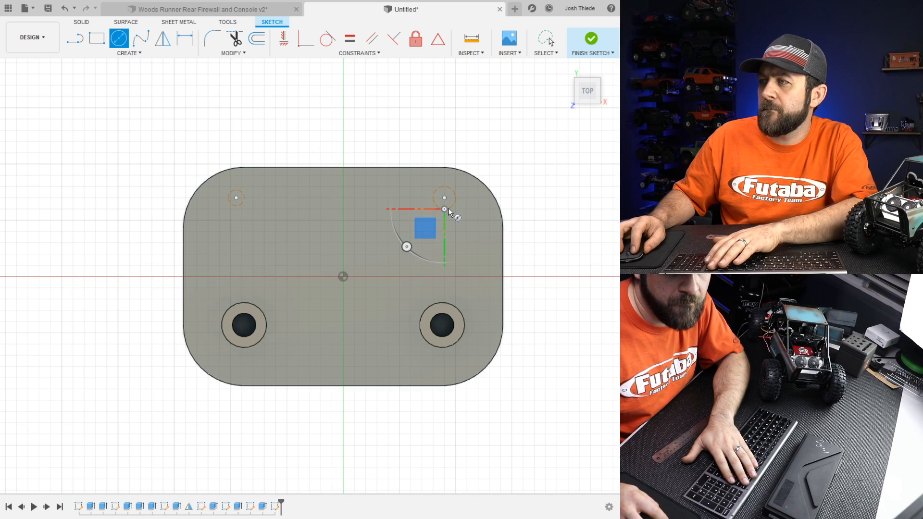
- Draw a horizontal construction line between the centres of the two rear circles
key(l)
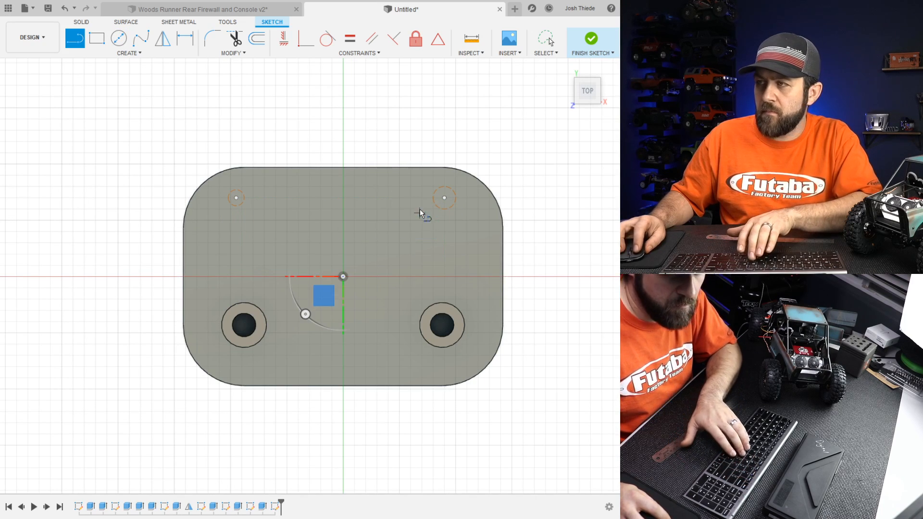
click(444, 198)
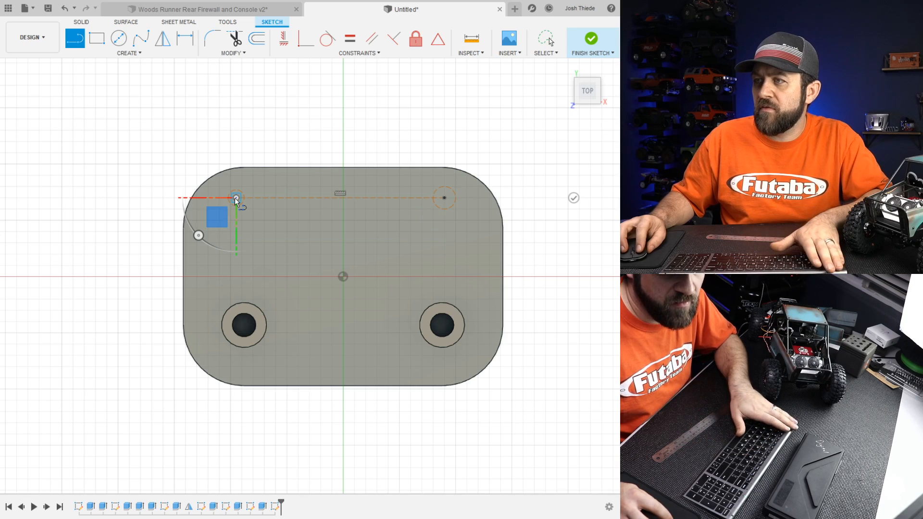
click(236, 197)
key(Escape)
- Dimension the left rear circle to a 3 mm diameter and constrain the two rear circles to be equal
key(d)
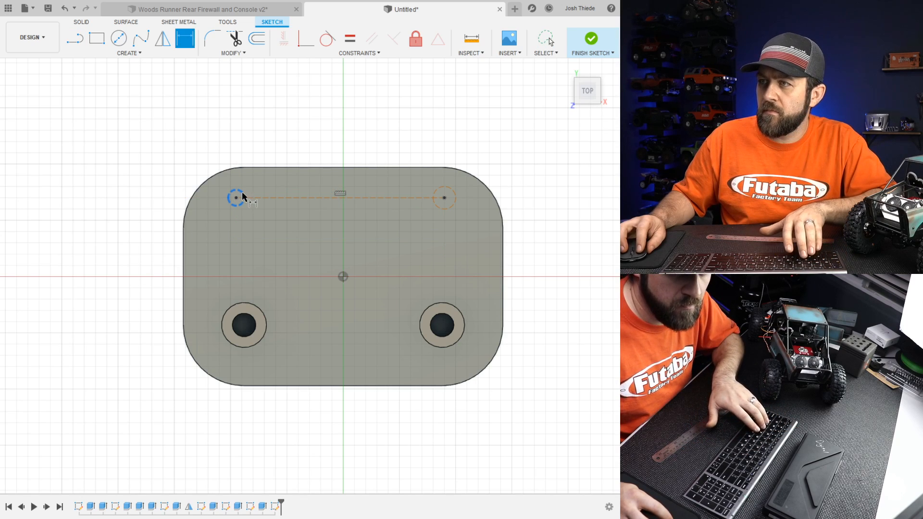
click(235, 189)
click(272, 144)
text(3)
key(Return)
key(Escape)
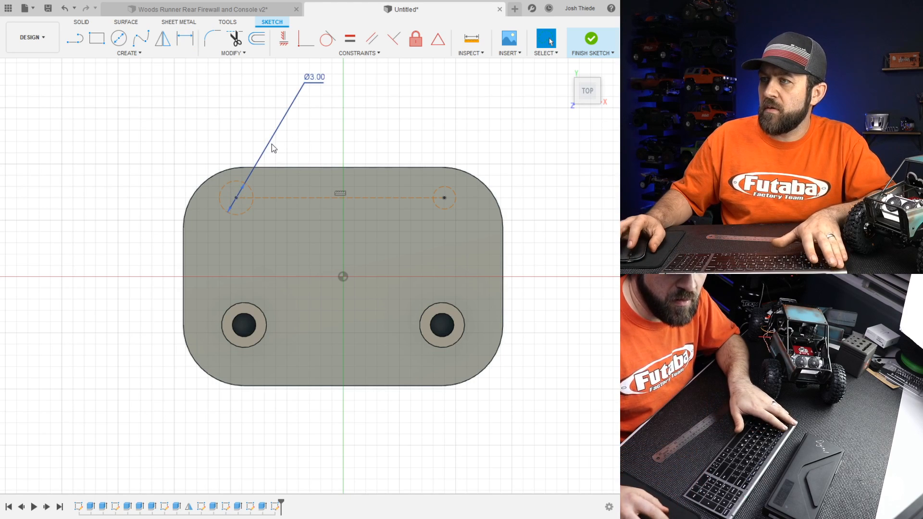
click(249, 187)
shift+click(443, 187)
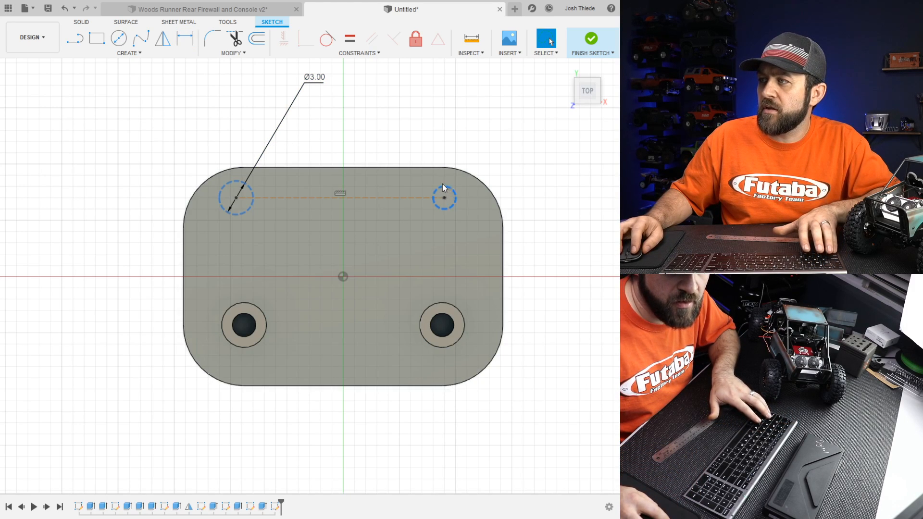
click(349, 40)
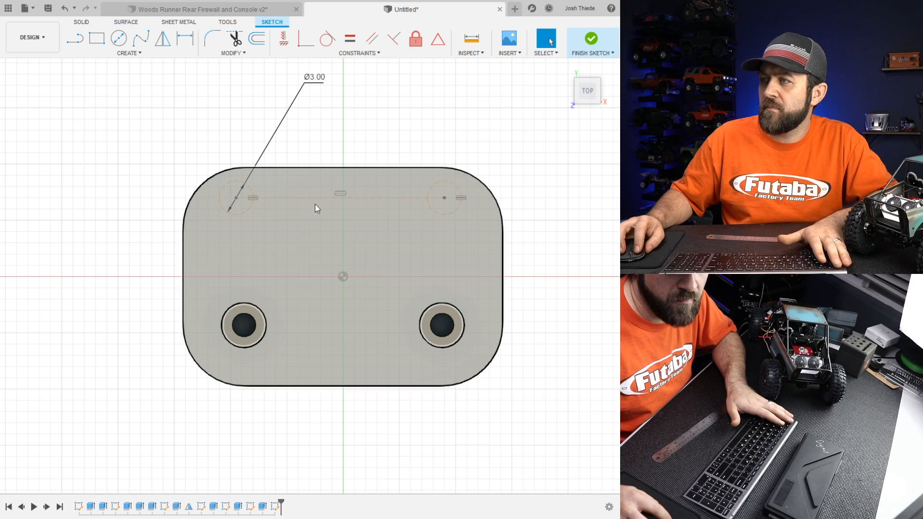
- Draw a construction line from the horizontal connecting line to the origin
key(l)
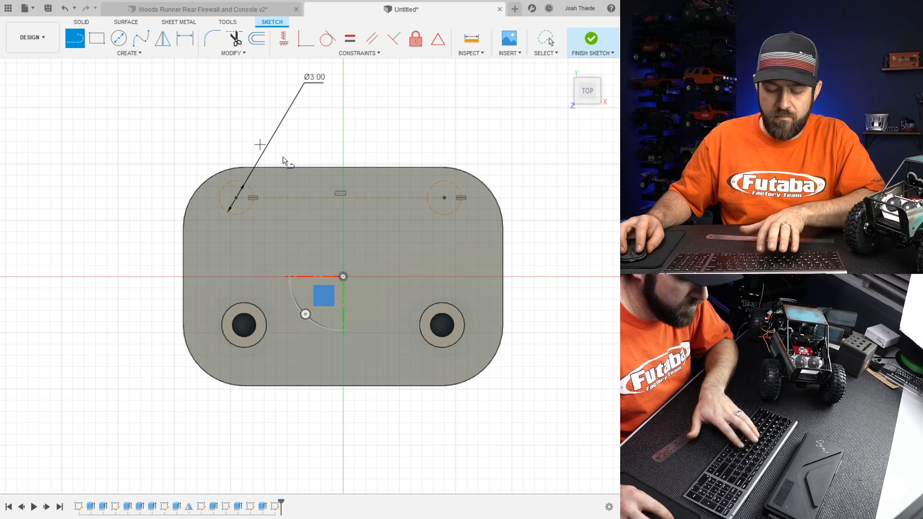
click(354, 198)
click(342, 276)
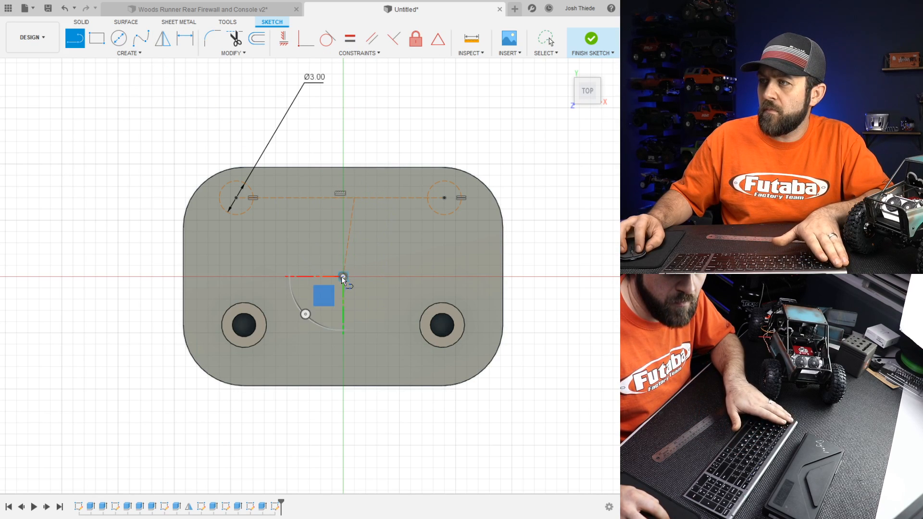
key(Escape)
- Make the line to the origin vertical and constrain its rear end to the midpoint of the horizontal connecting line
click(353, 217)
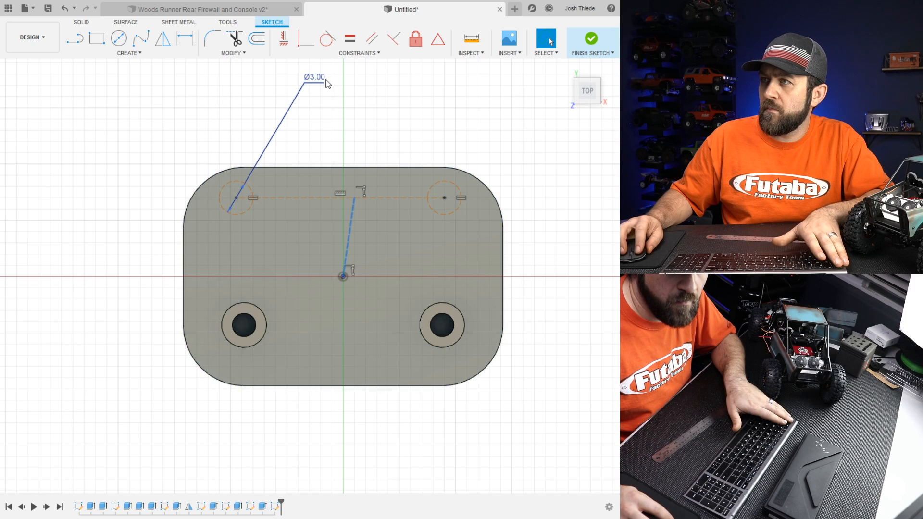
click(284, 39)
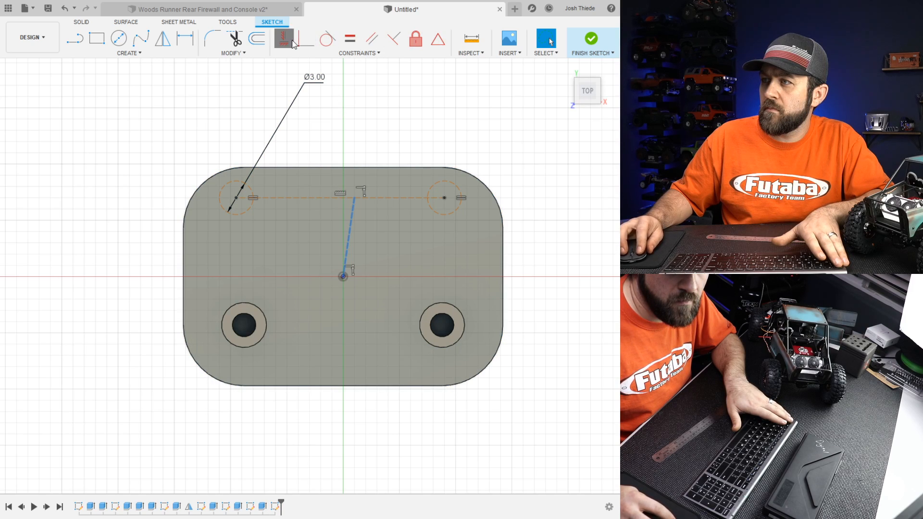
key(Escape)
key(x)
click(438, 38)
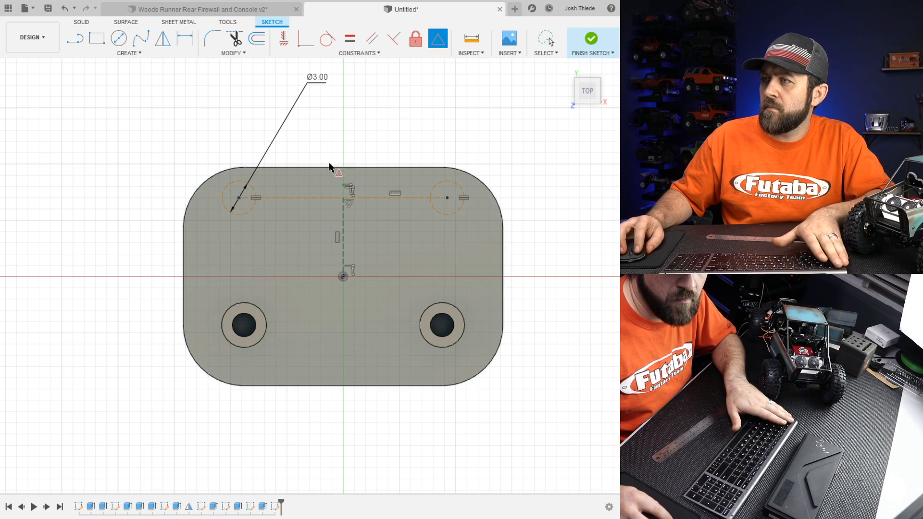
- Dimension the vertical construction line to 7 mm and the distance between the two circle centres to 18.5 mm
key(Escape)
key(d)
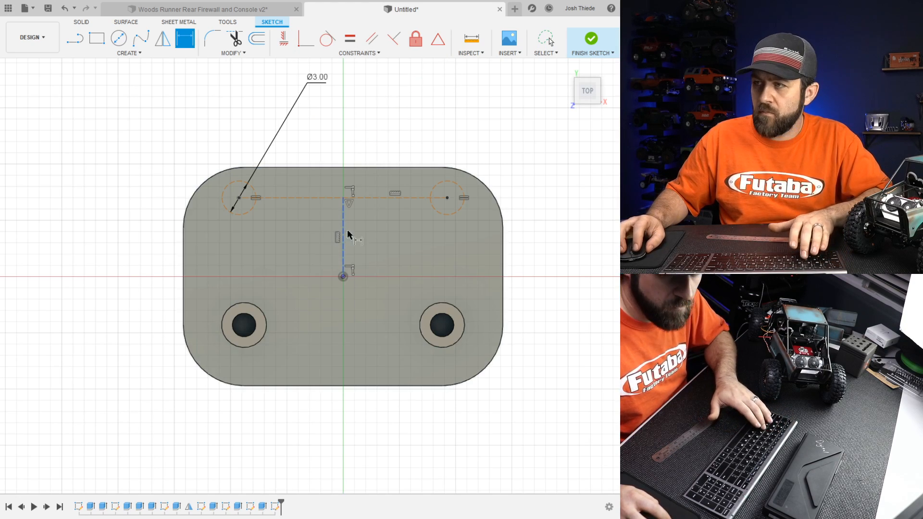
click(344, 223)
click(381, 243)
key(Return)
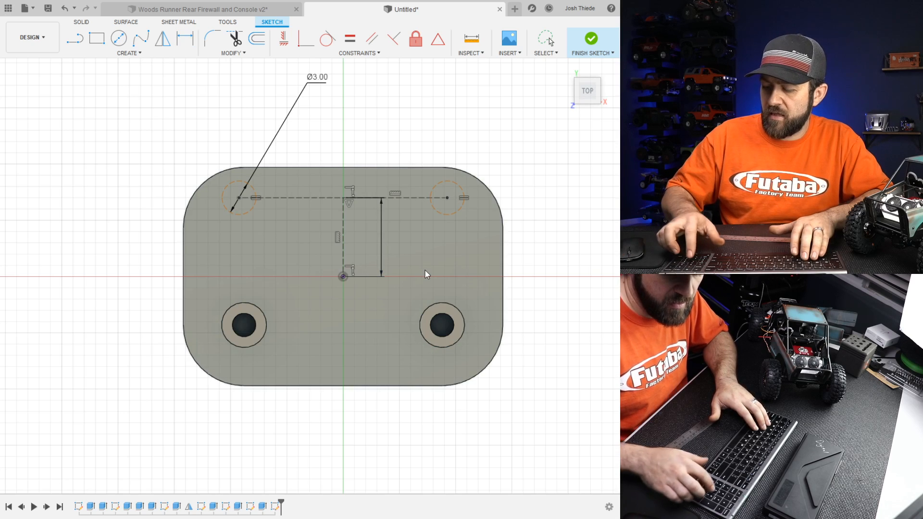
click(313, 197)
click(322, 150)
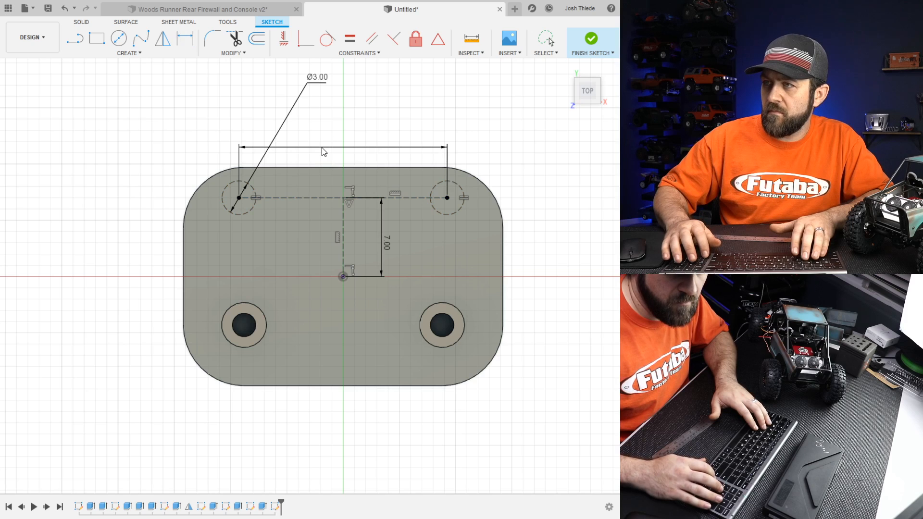
text(18.5)
key(Return)
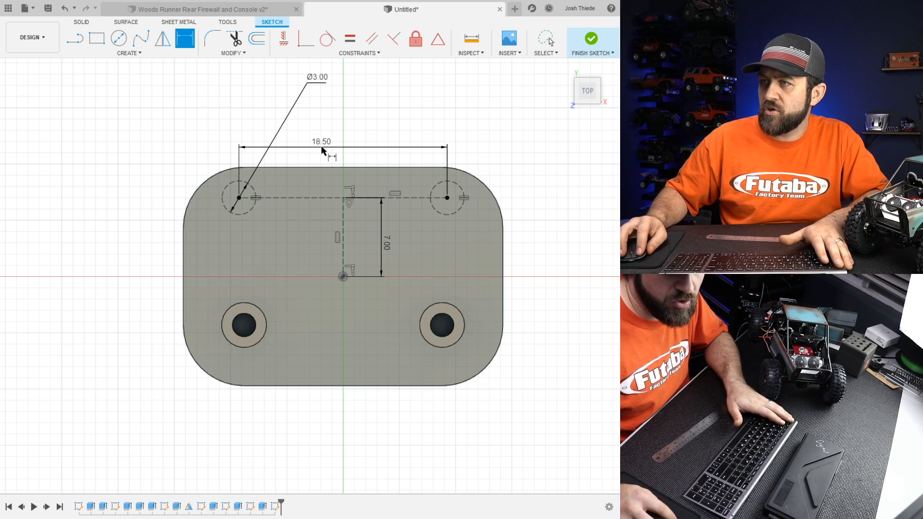
- Set the left rear circle's diameter to 2.5 mm, convert both circles to normal geometry and finish the sketch
key(Escape)
double_click(318, 77)
text(2.5)
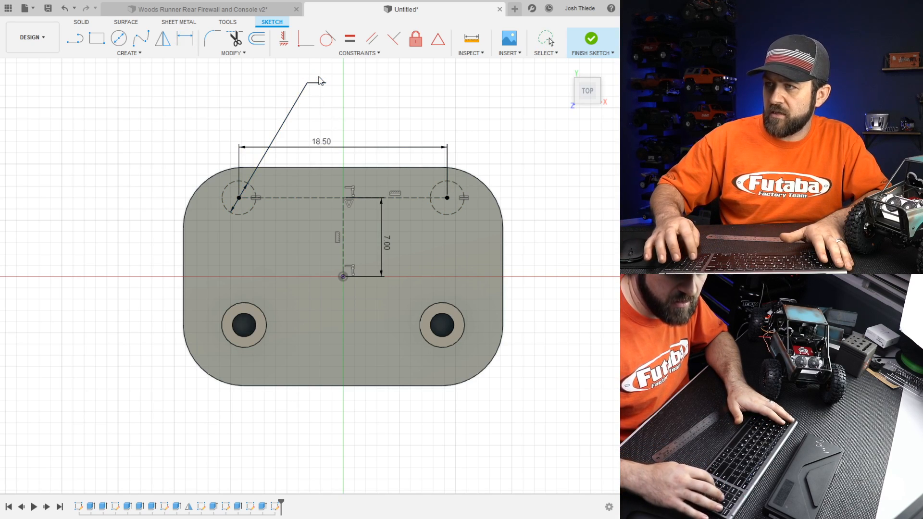
key(Return)
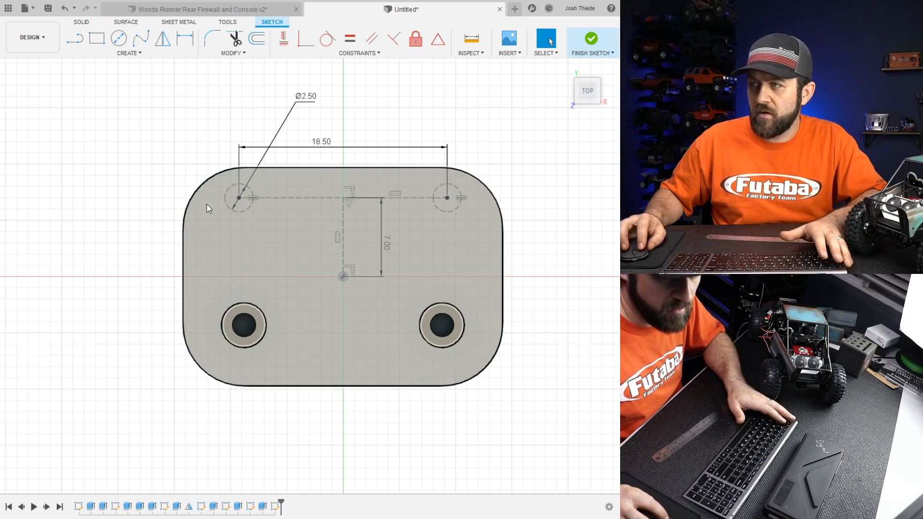
click(249, 210)
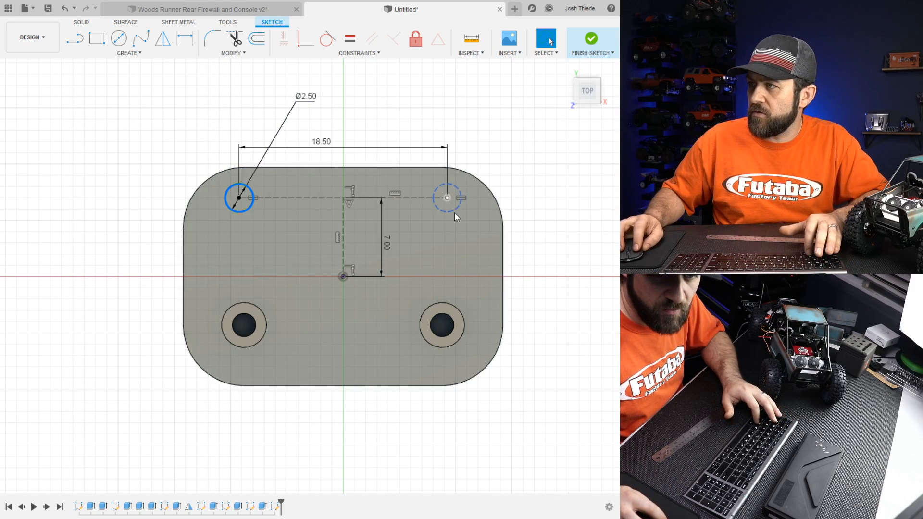
click(591, 38)
- Extrude both rear circles 2 mm upward from the battery's top face
click(97, 38)
click(239, 197)
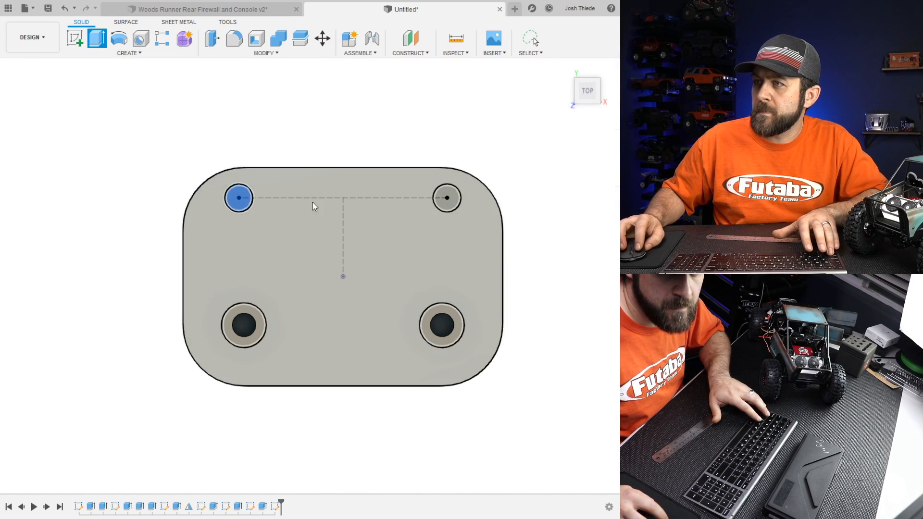
click(453, 191)
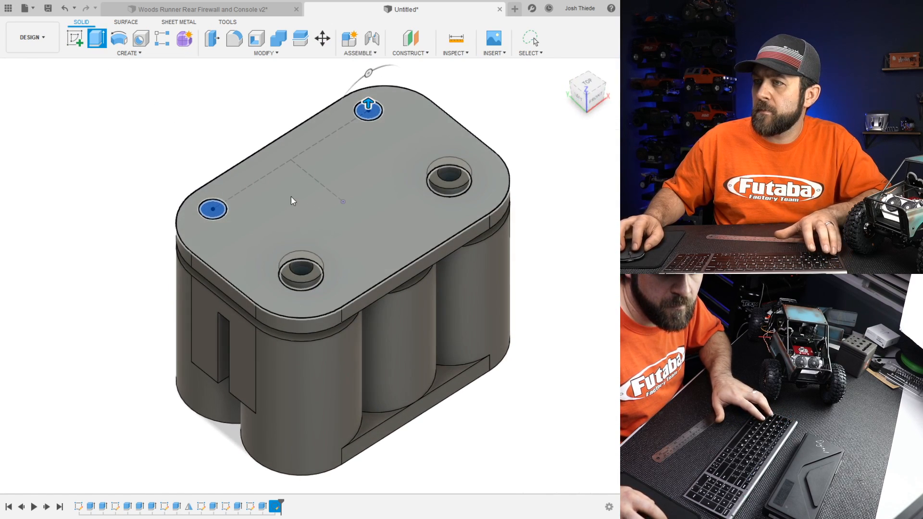
text(2)
key(Return)
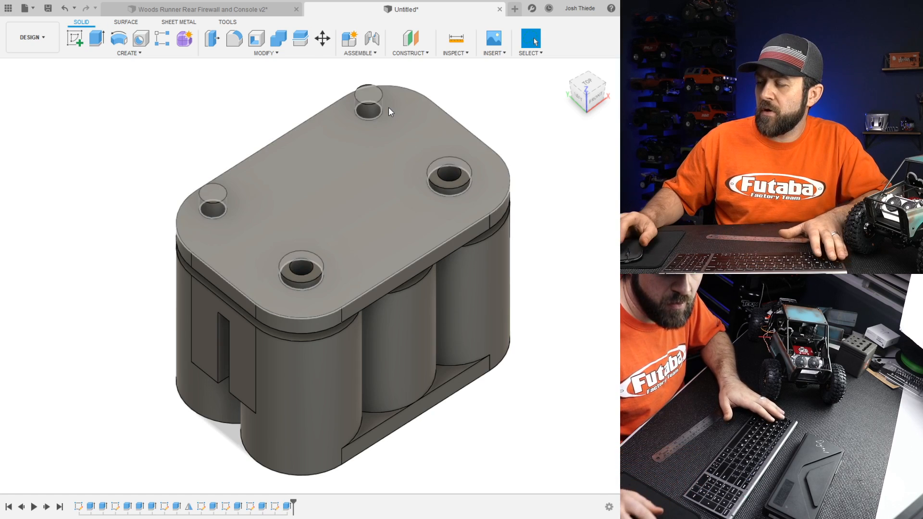
- Edit the rear posts' extrusion to lower both posts to the height of the front terminals
double_click(288, 505)
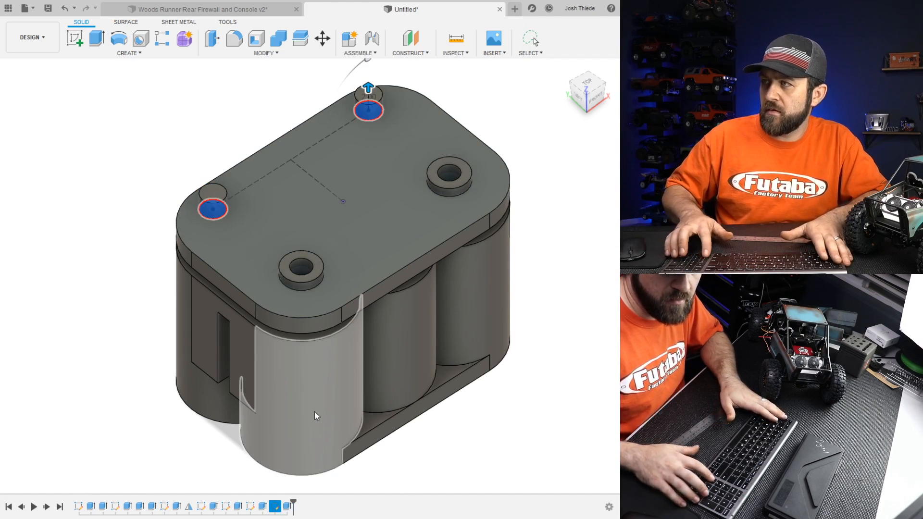
key(Return)
shift+middle_drag(351, 323, 359, 280)
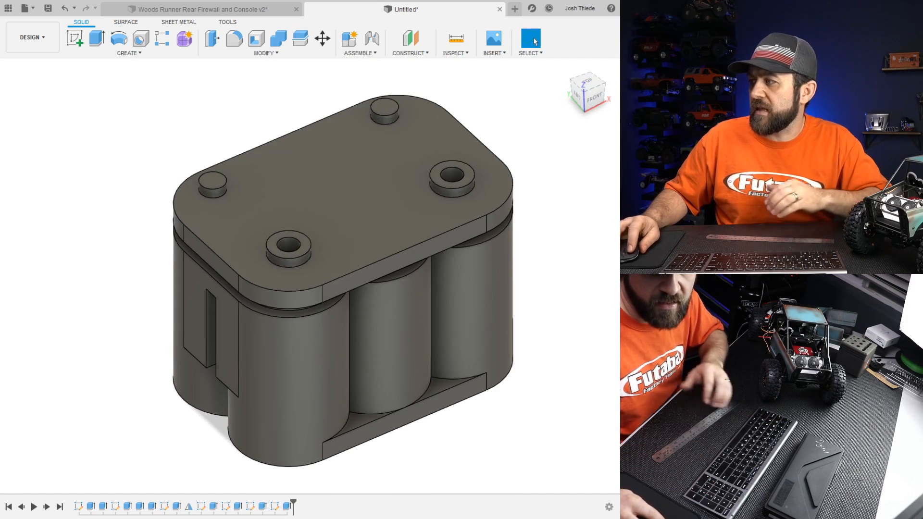
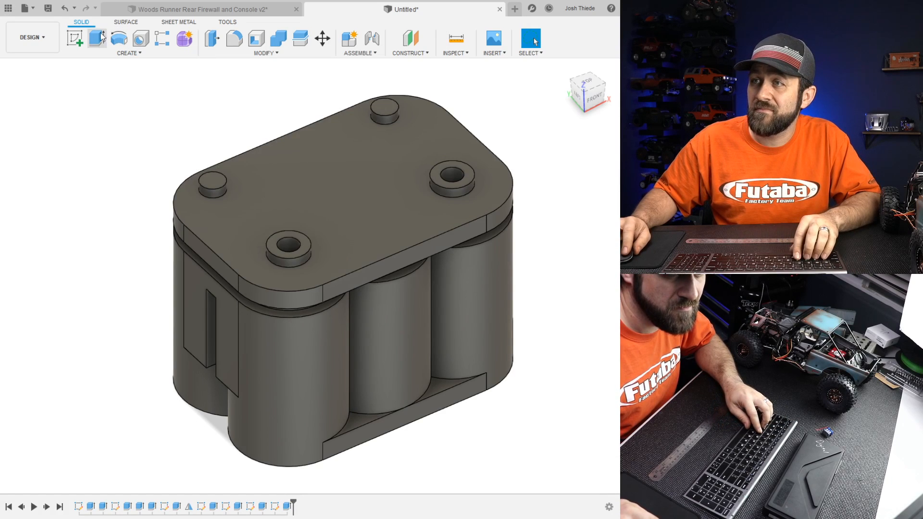
- Start a sketch on the lid's front face and draw a rectangle hanging from its lower edge across the left cell seam
click(75, 38)
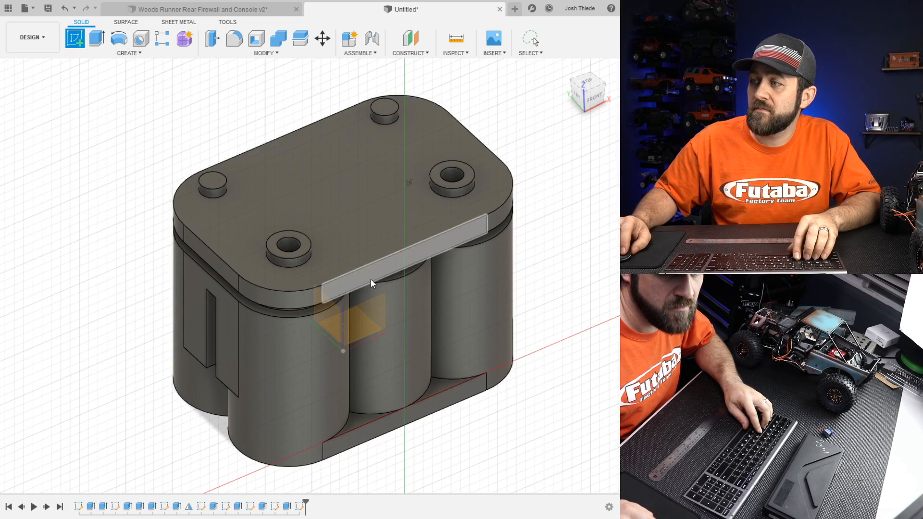
click(371, 278)
click(596, 99)
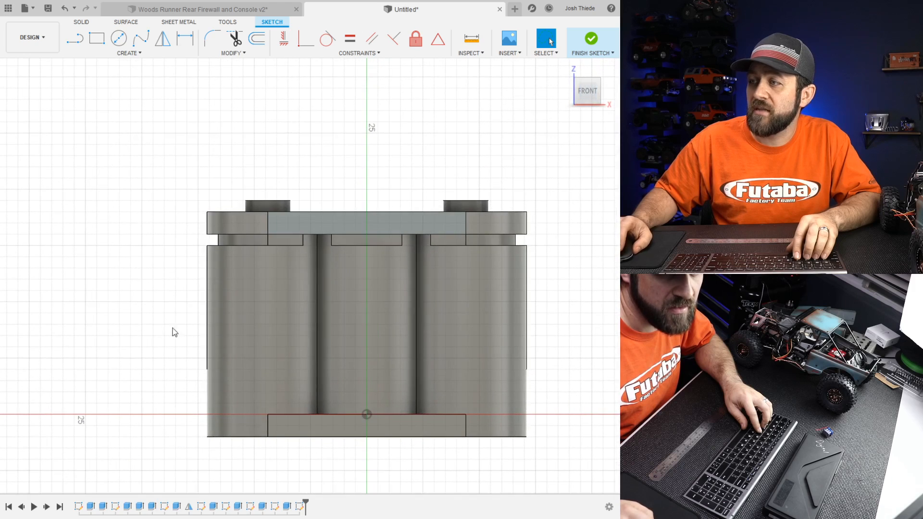
click(100, 46)
click(295, 233)
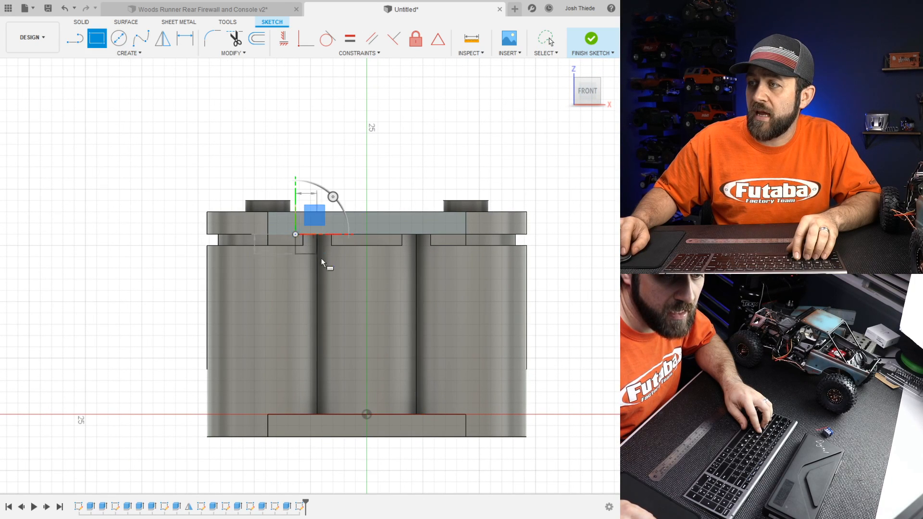
click(339, 295)
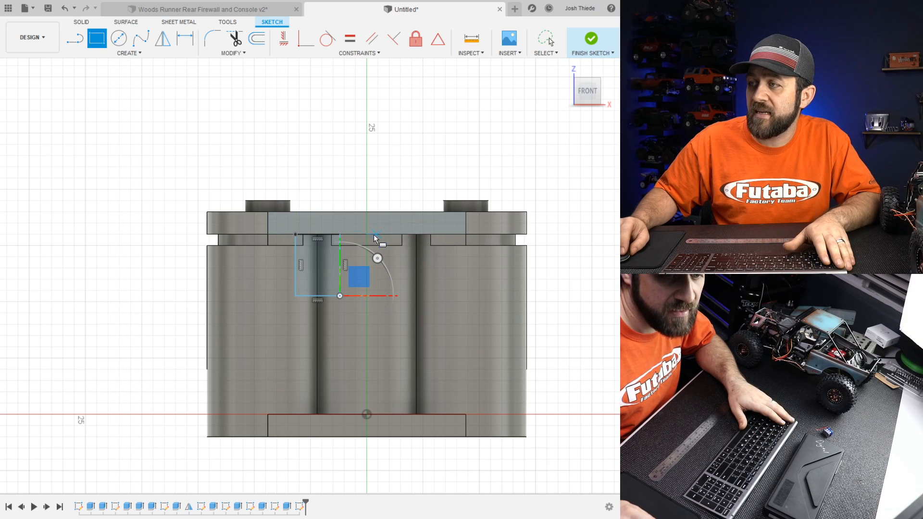
key(Escape)
key(d)
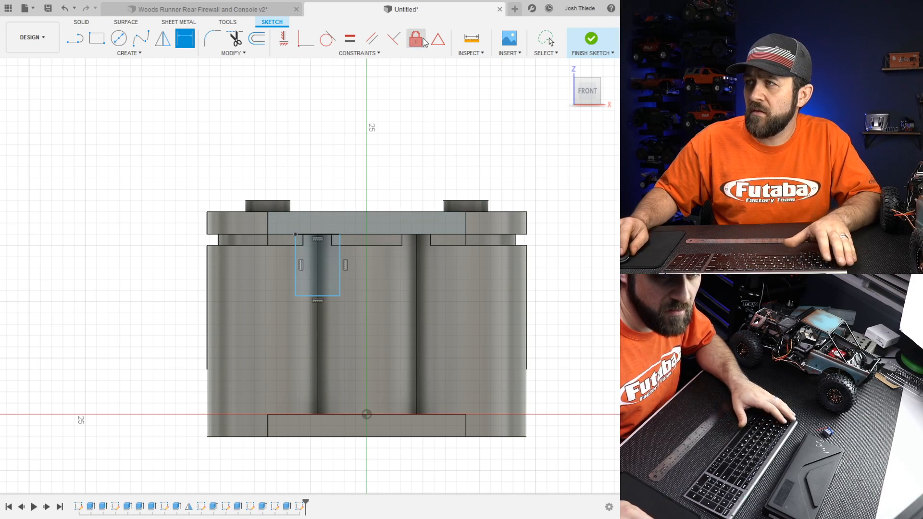
key(Escape)
key(i)
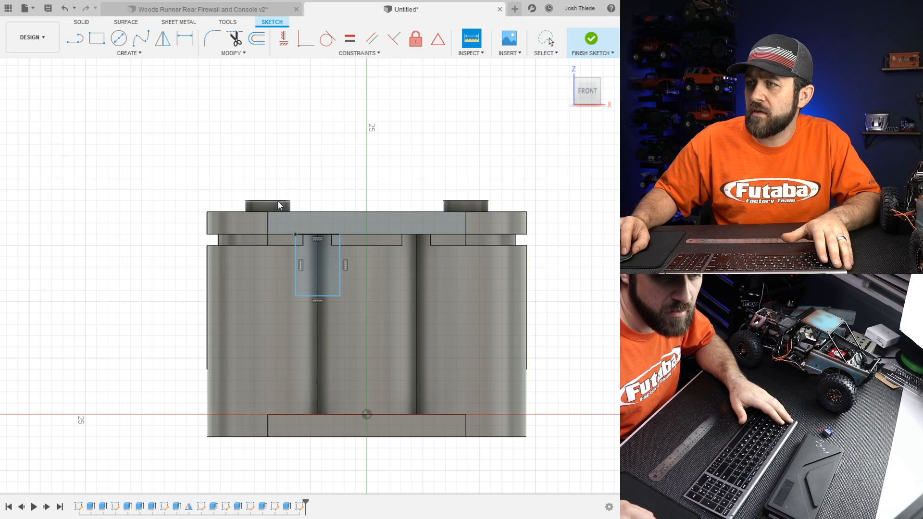
key(Escape)
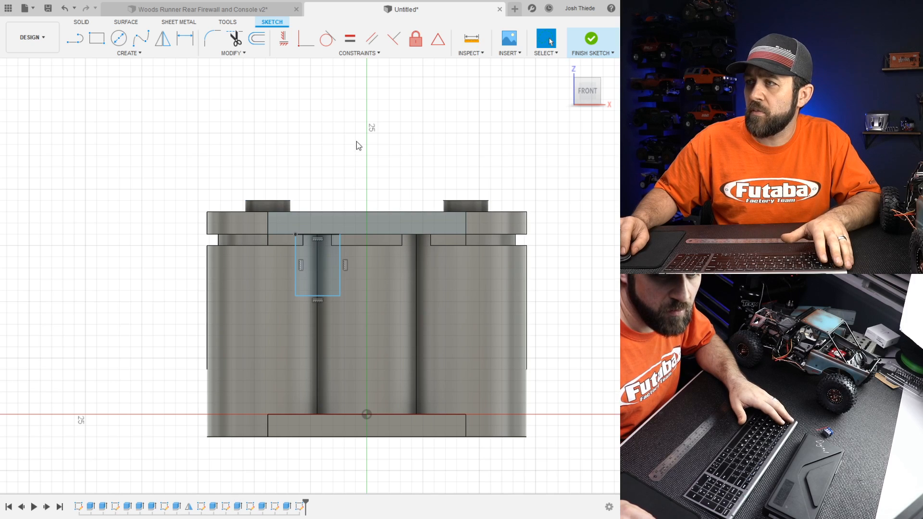
- Dimension the rectangle's width to 4 mm
key(d)
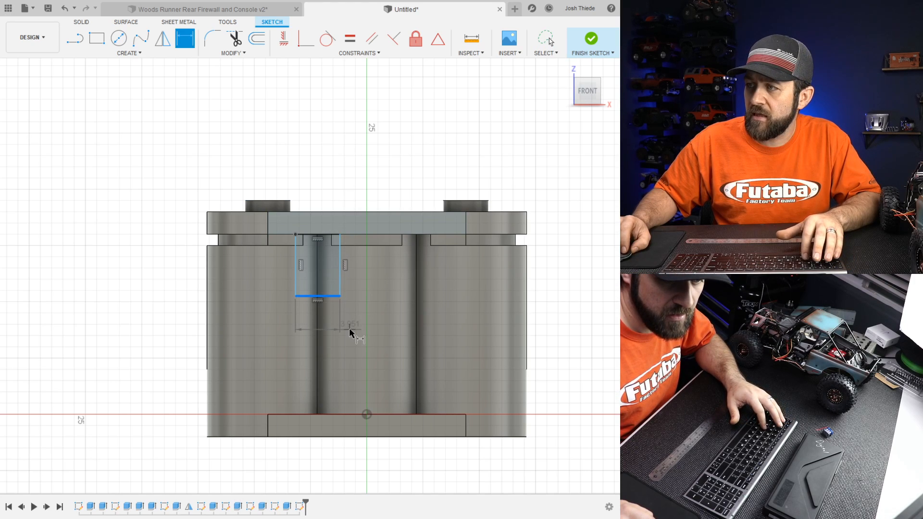
click(350, 330)
text(4)
key(Return)
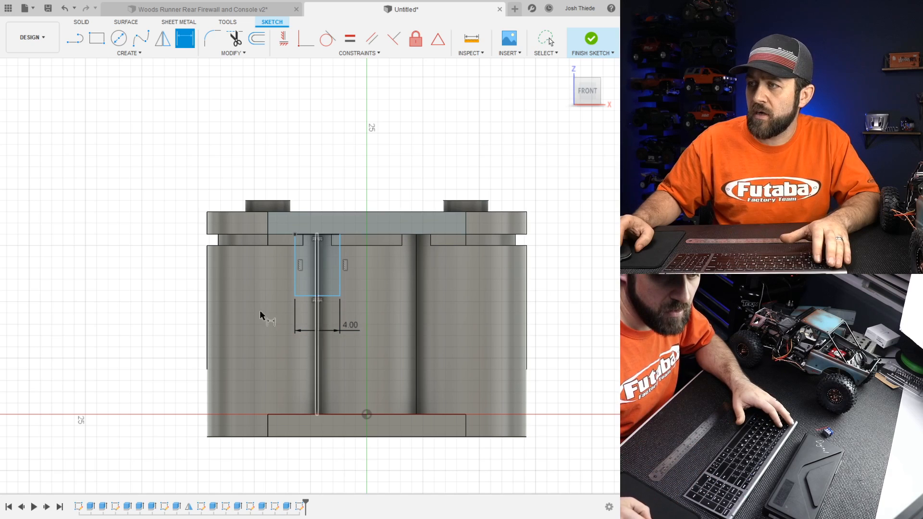
key(Escape)
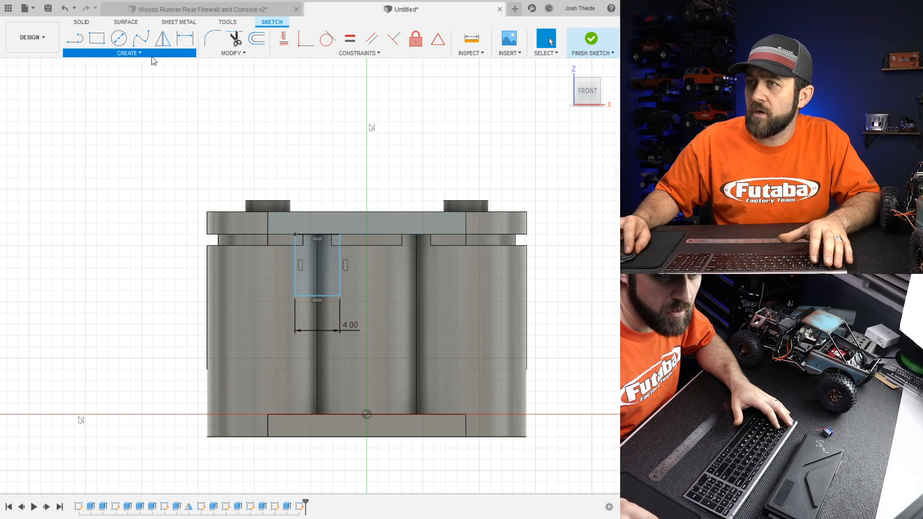
- Place a sketch point on the rectangle's bottom line and constrain it to the line's midpoint
key(m)
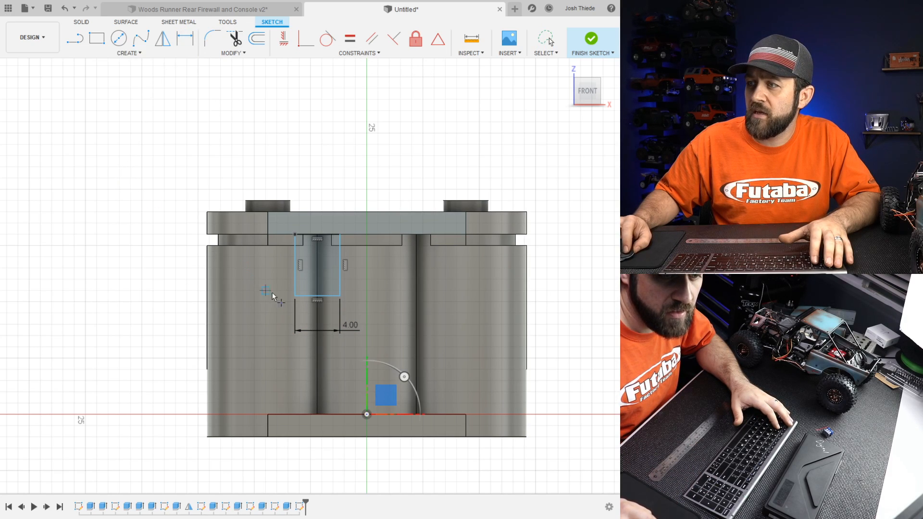
scroll(310, 301, up, 5)
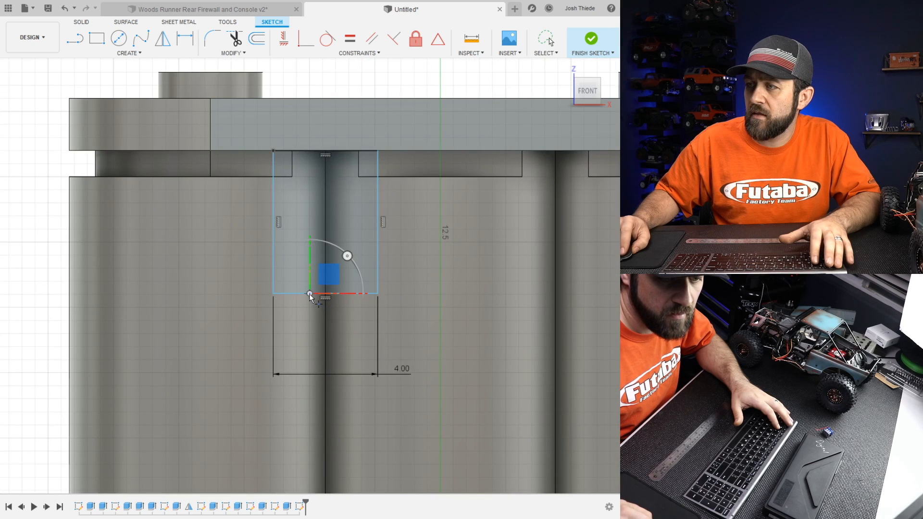
key(Escape)
click(310, 293)
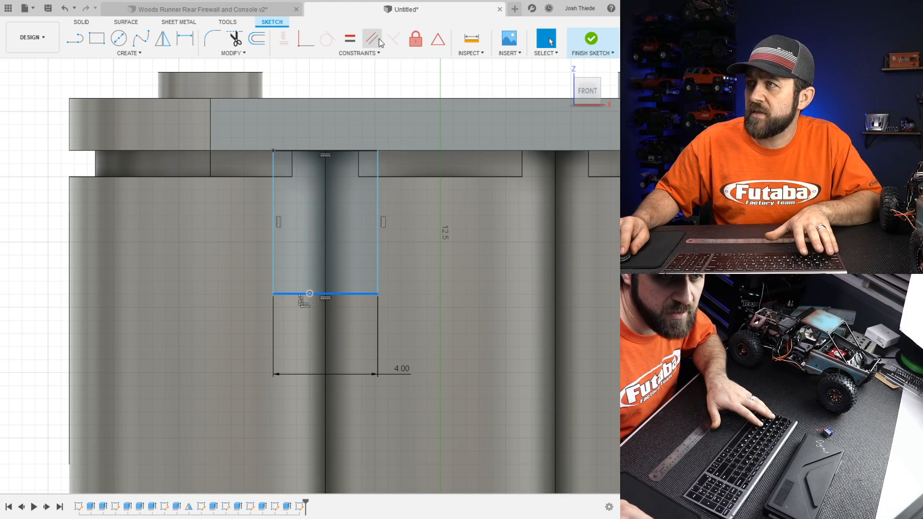
click(438, 38)
click(310, 294)
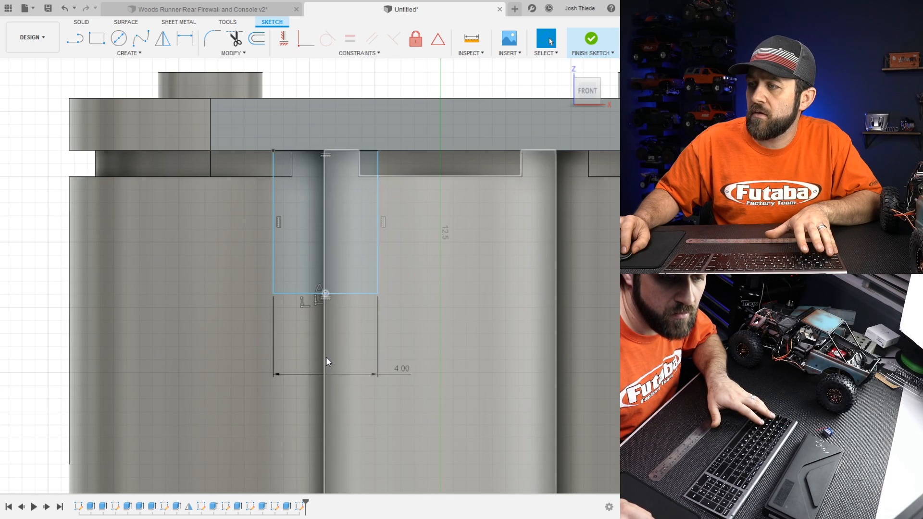
- Make the midpoint coincident with the vertical seam between the left and middle cells to centre the rectangle on it
click(326, 362)
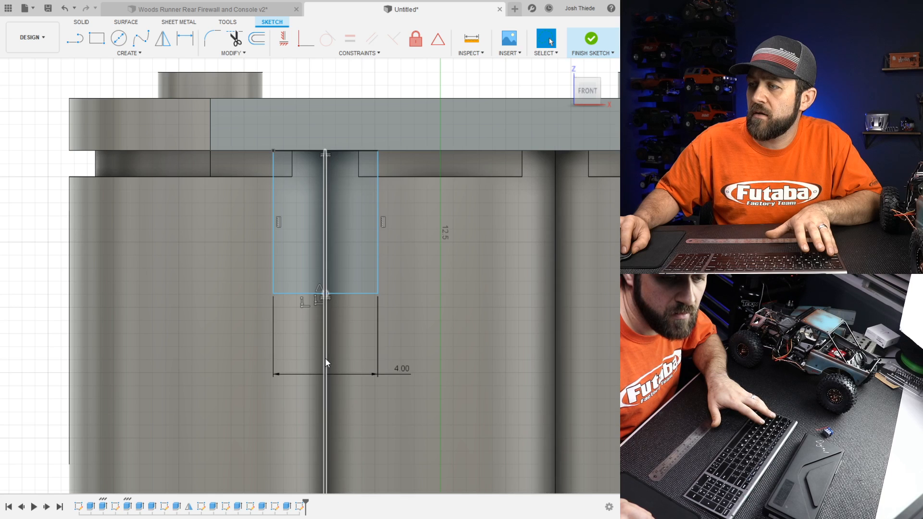
click(306, 38)
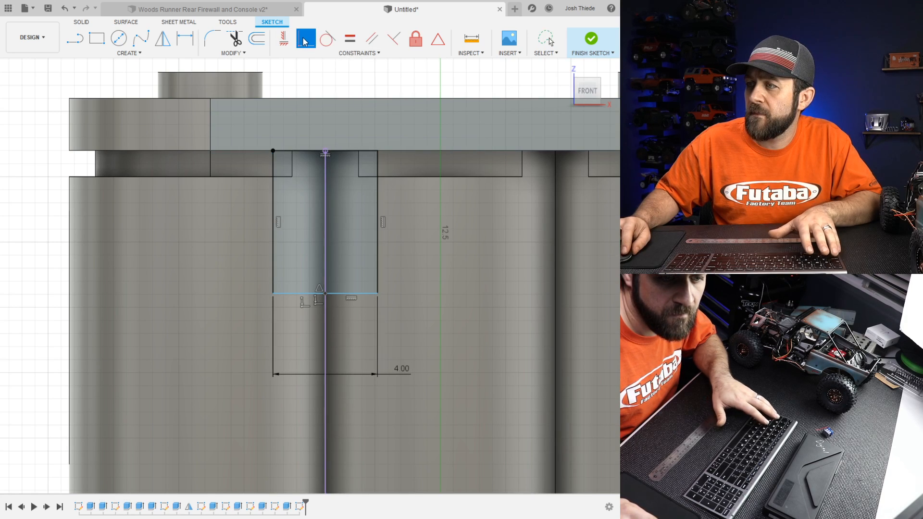
scroll(313, 361, down, 3)
key(Escape)
scroll(339, 275, down, 4)
scroll(337, 287, up, 4)
scroll(335, 287, down, 3)
scroll(364, 332, up, 3)
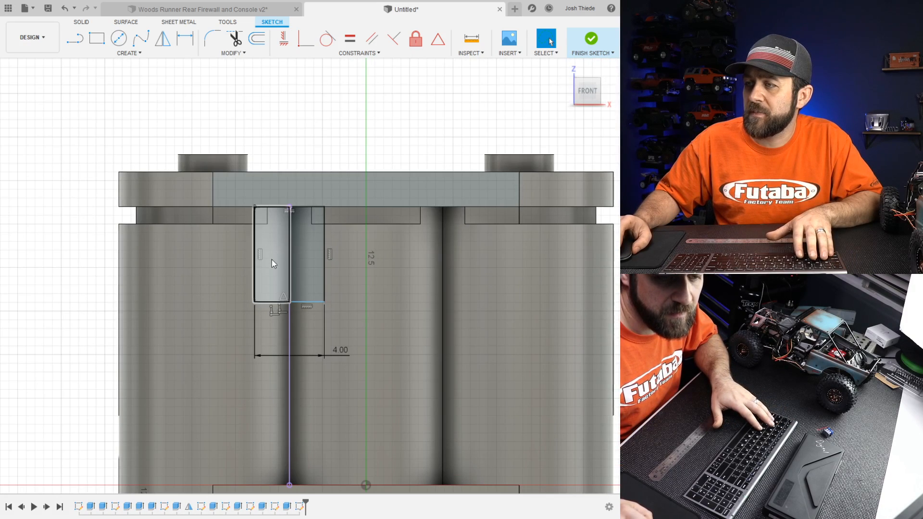
- Draw a vertical construction line from the midpoint of the lid's lower edge down through the origin to below the battery
click(76, 40)
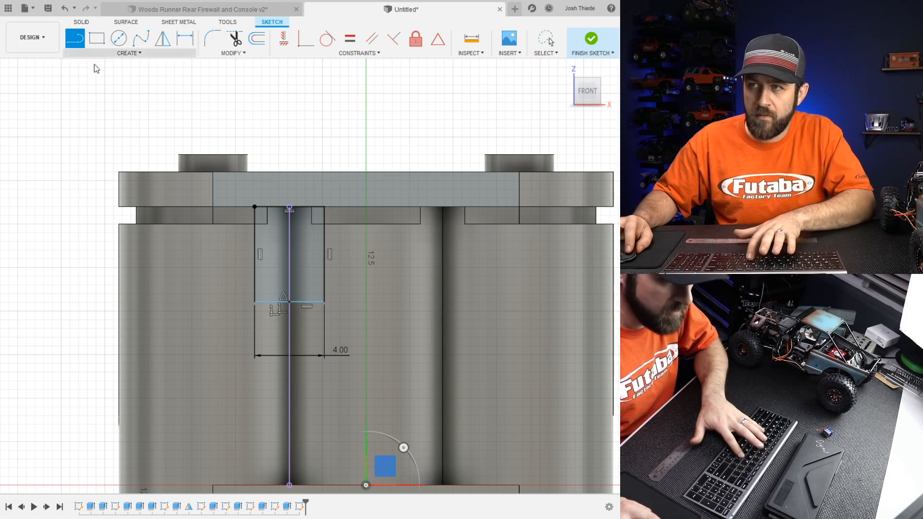
scroll(374, 209, down, 2)
click(368, 212)
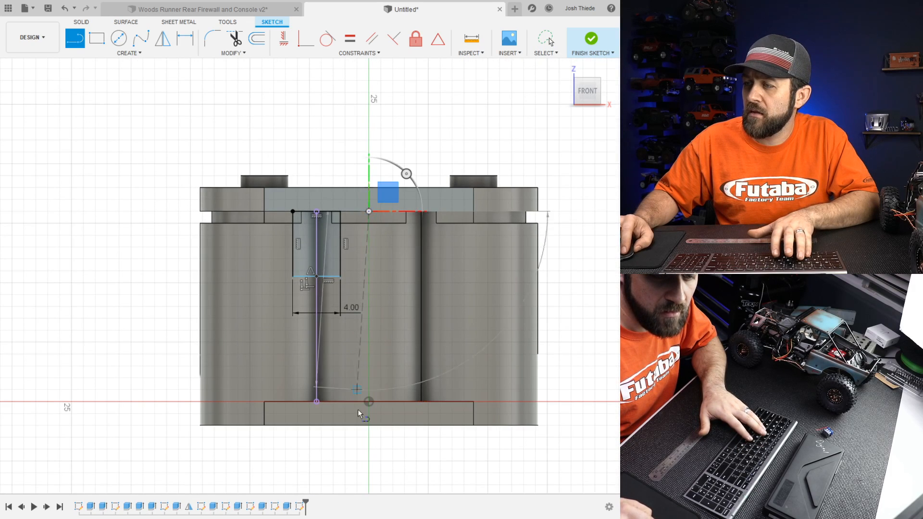
click(369, 455)
key(Escape)
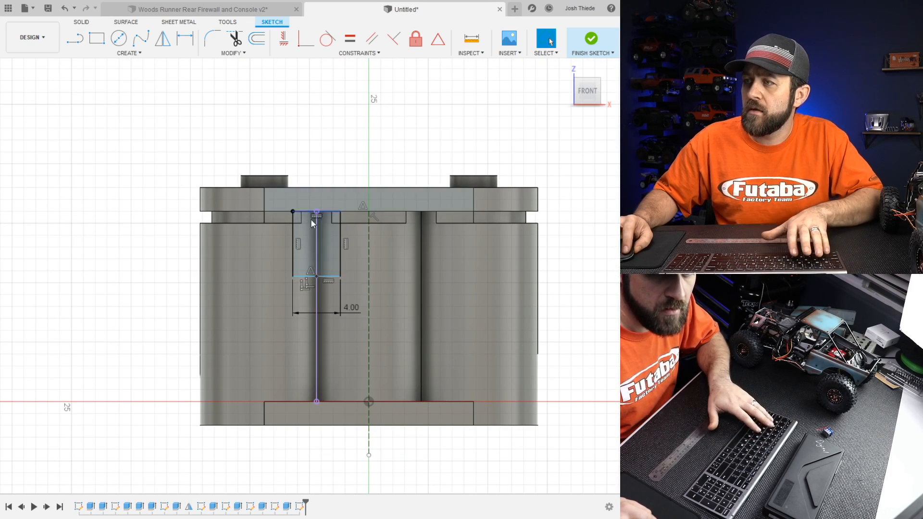
- Mirror the rectangle's four lines about the vertical construction line onto the right cell seam
click(163, 38)
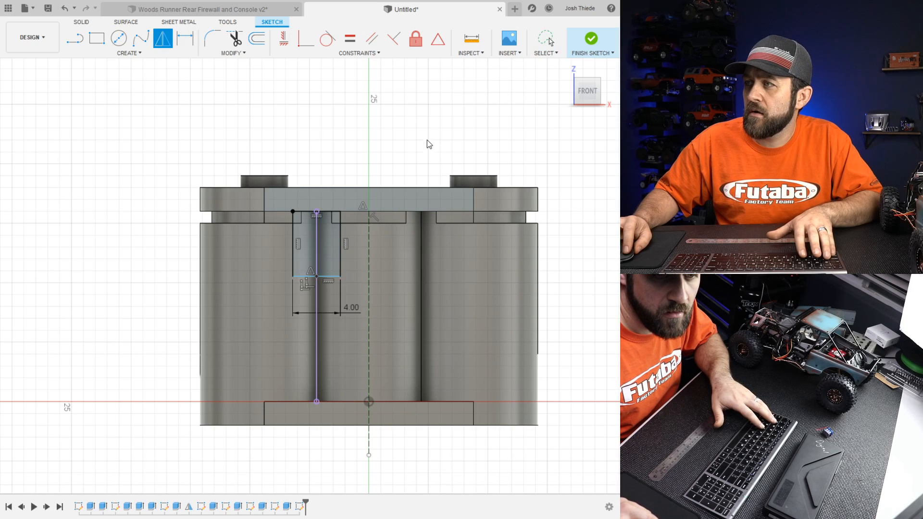
click(293, 230)
click(336, 212)
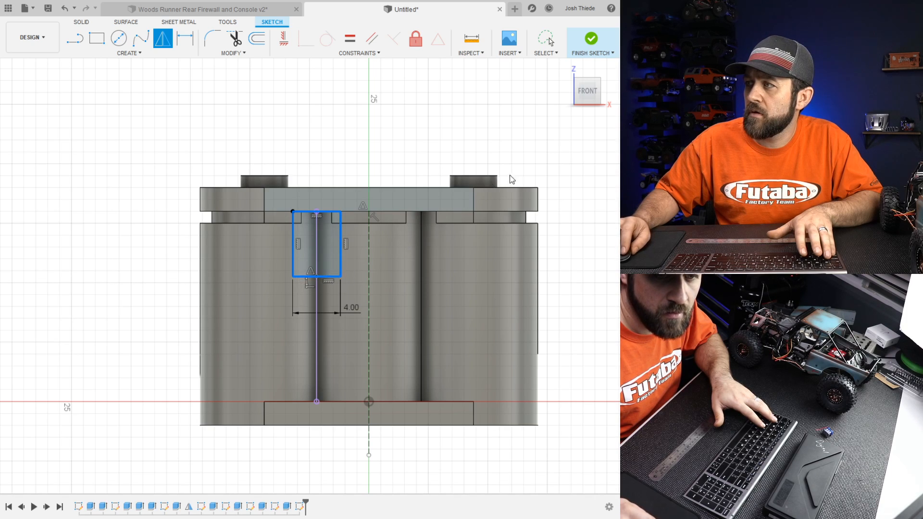
click(368, 246)
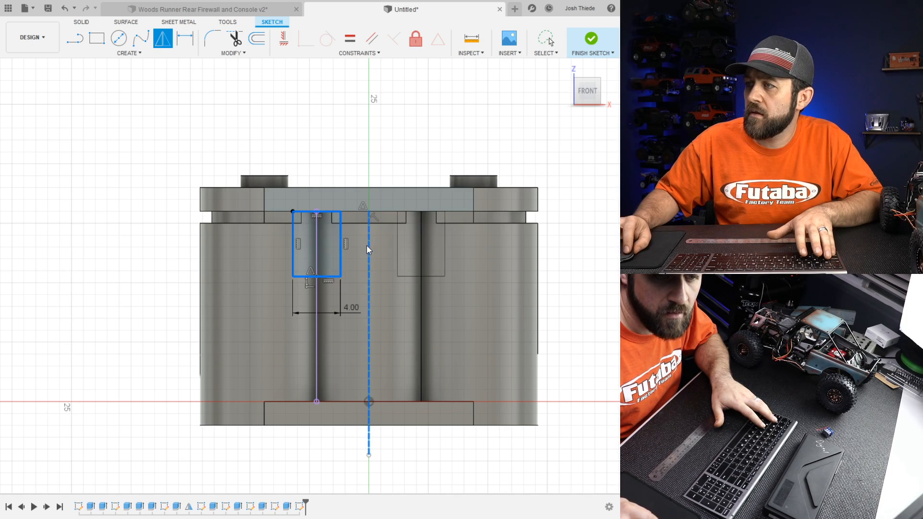
click(570, 176)
middle_drag(262, 248, 283, 249)
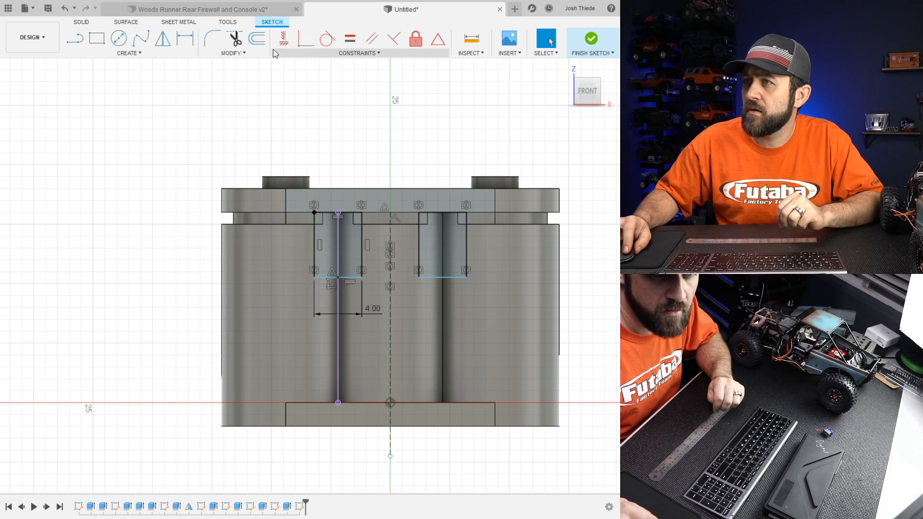
- Fillet the lower corners of both rectangles with a 2 mm radius to form U-shaped profiles
click(213, 39)
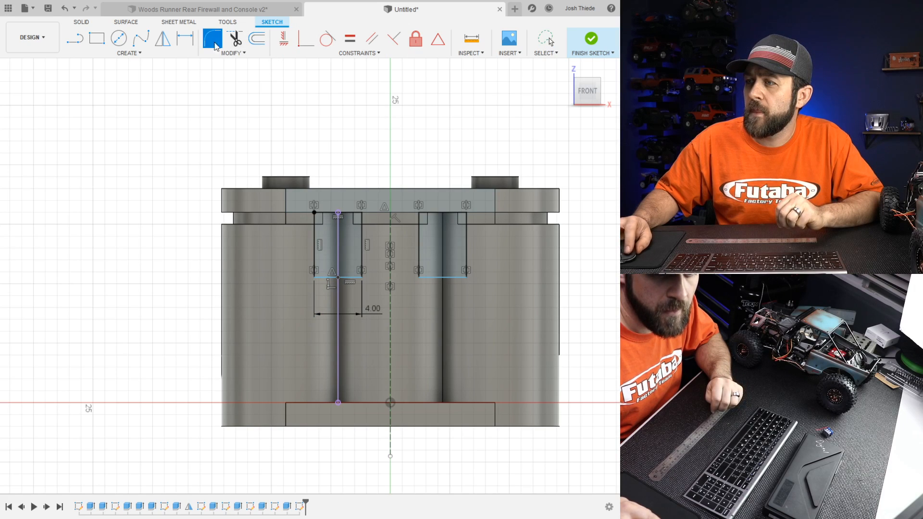
click(316, 262)
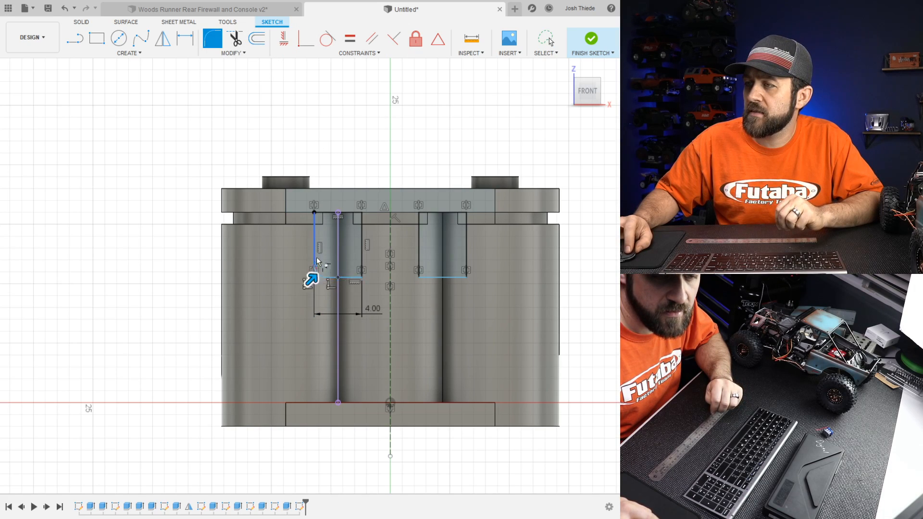
click(346, 278)
click(364, 262)
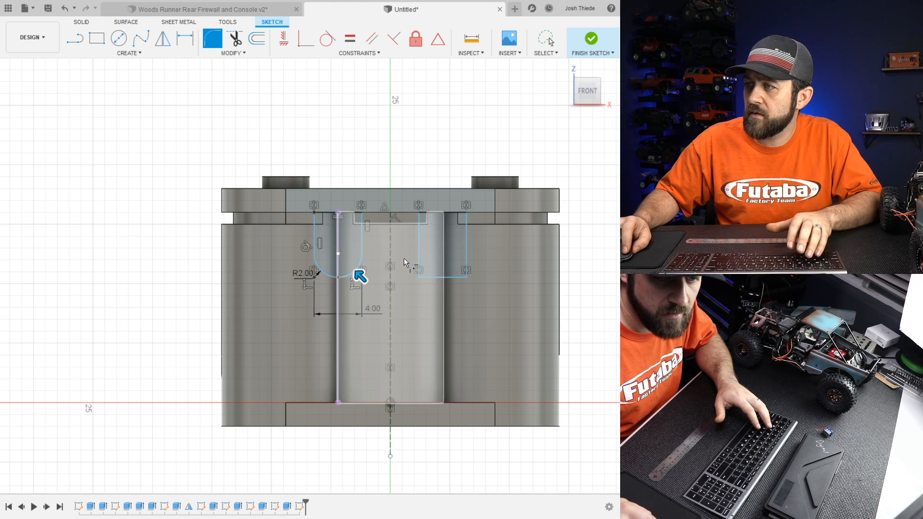
click(419, 254)
click(447, 277)
click(465, 277)
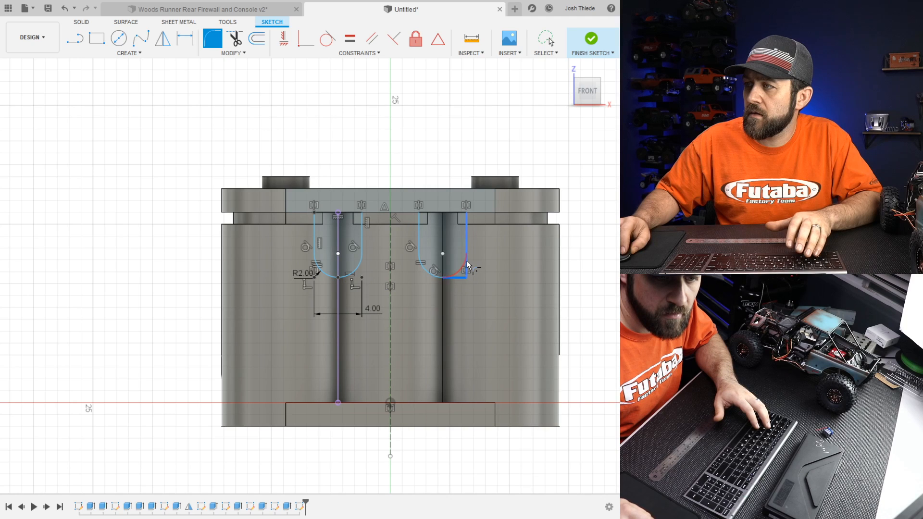
- Finish the sketch and extrude both U-shaped profiles back toward the cells as tabs joined to the lid
click(588, 42)
click(96, 38)
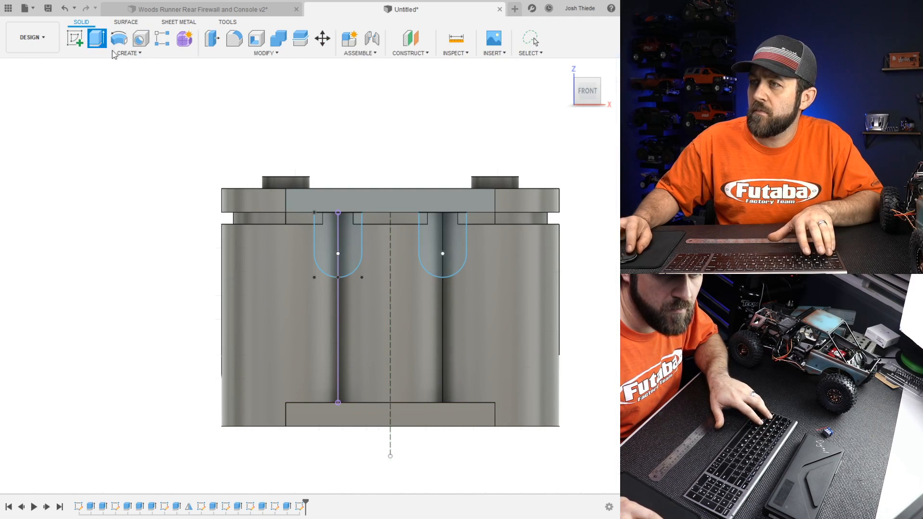
click(322, 241)
click(440, 244)
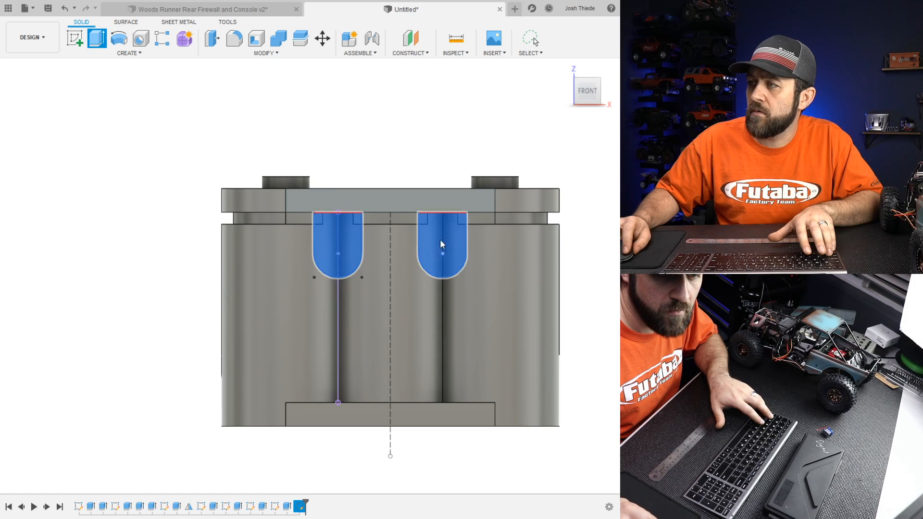
shift+middle_drag(365, 247, 420, 264)
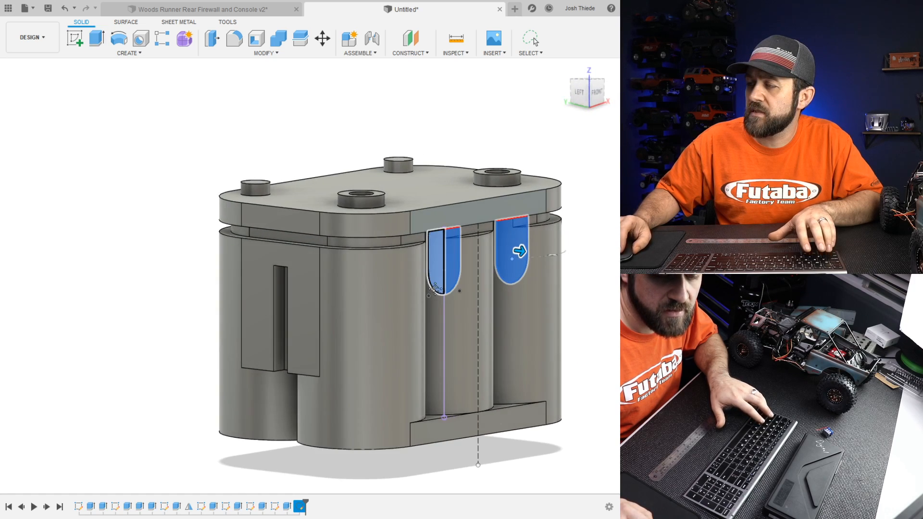
middle_drag(484, 276, 348, 281)
scroll(348, 281, up, 2)
drag(385, 256, 344, 253)
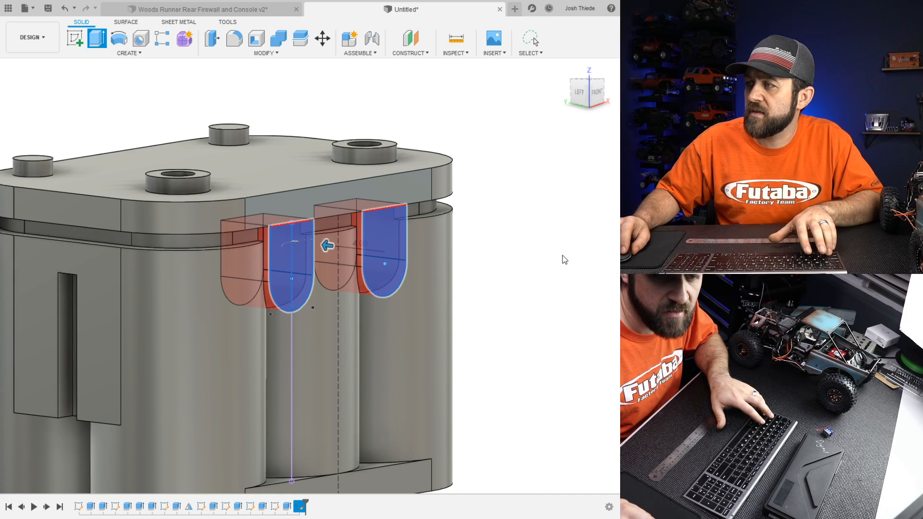
shift+middle_drag(277, 261, 212, 232)
scroll(337, 311, down, 2)
scroll(405, 310, up, 2)
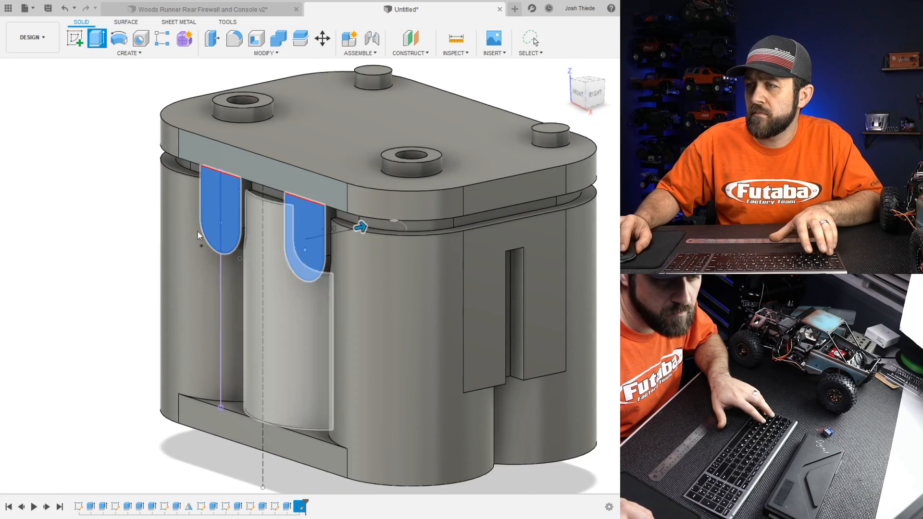
scroll(212, 231, up, 2)
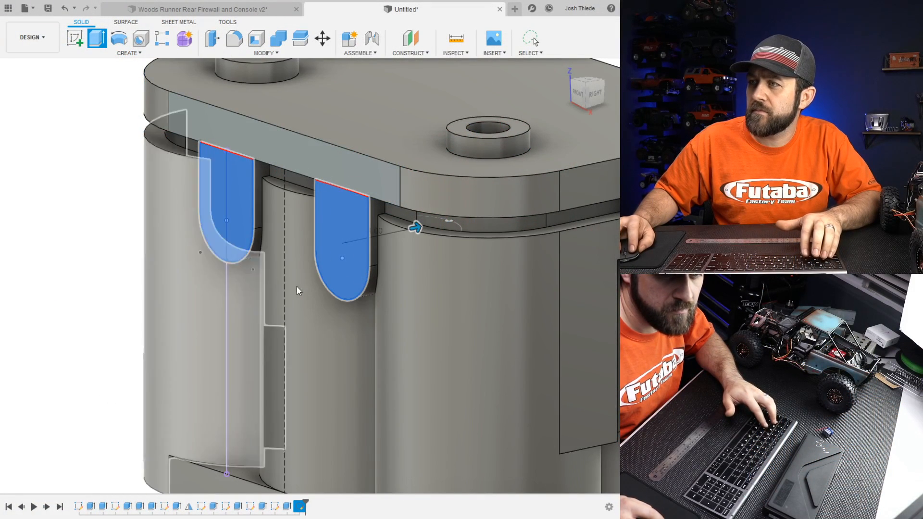
scroll(260, 245, down, 3)
scroll(346, 226, up, 3)
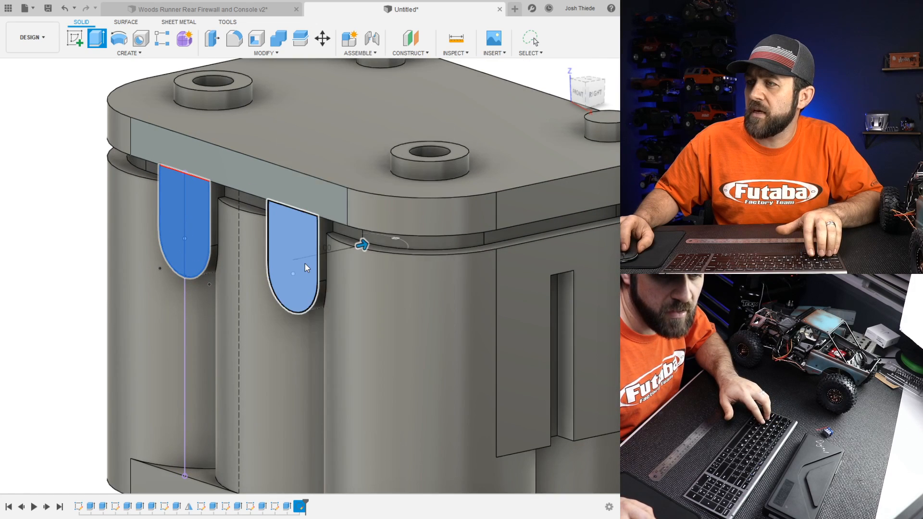
key(Return)
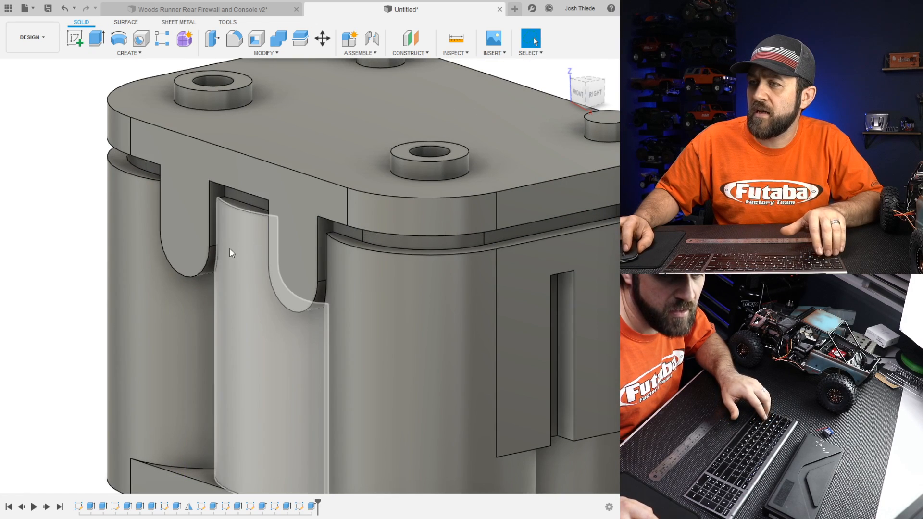
- Start a sketch on the lid's top face and draw a slanted line from the left front terminal to the lid's front edge
shift+middle_drag(232, 203, 275, 198)
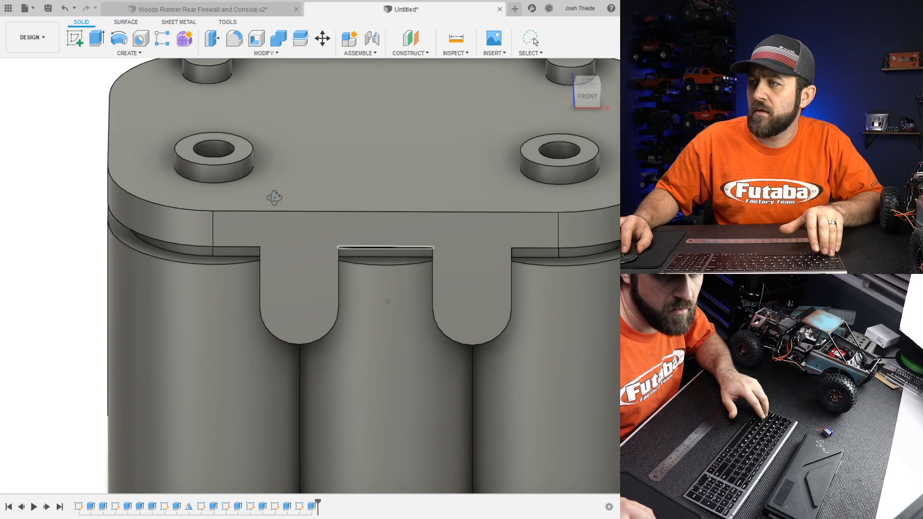
scroll(314, 262, down, 3)
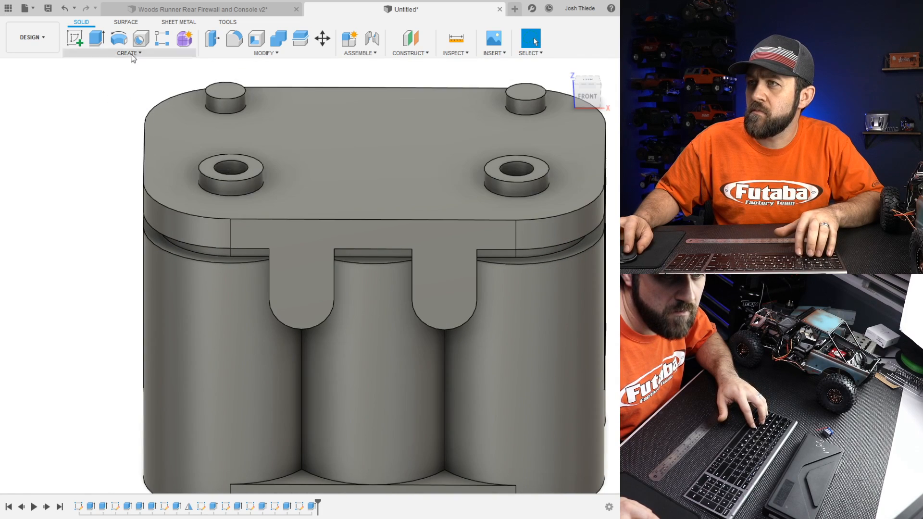
click(75, 38)
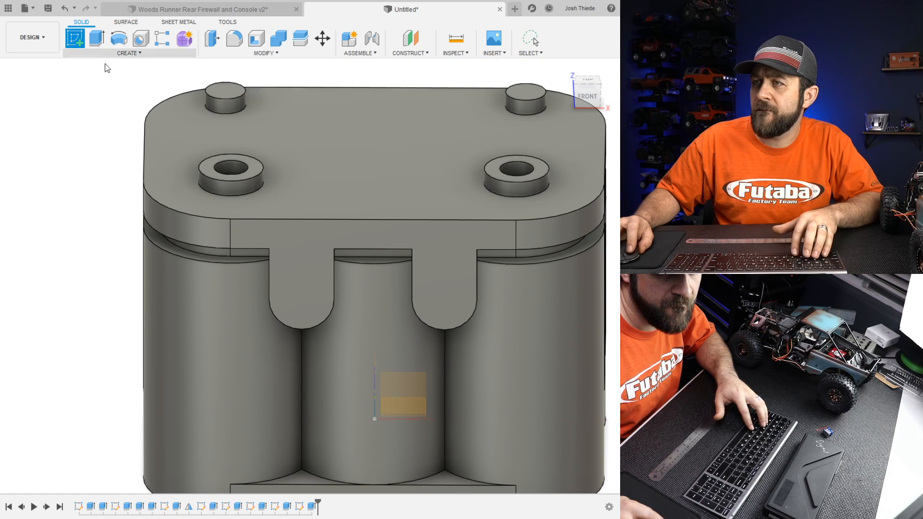
click(327, 191)
click(589, 81)
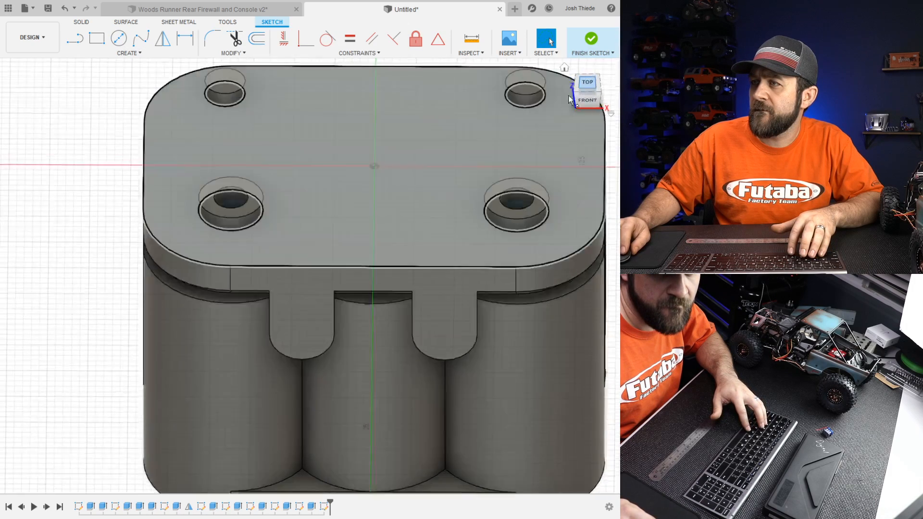
click(76, 40)
click(374, 255)
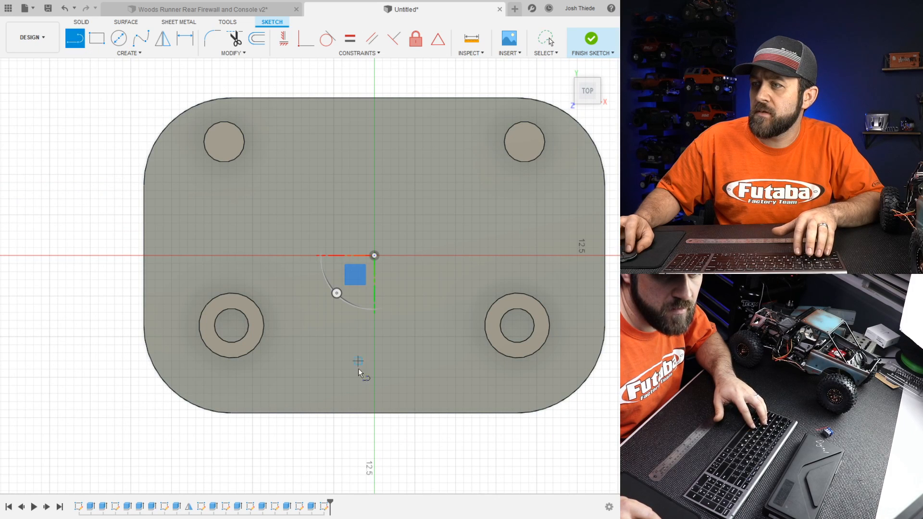
click(217, 356)
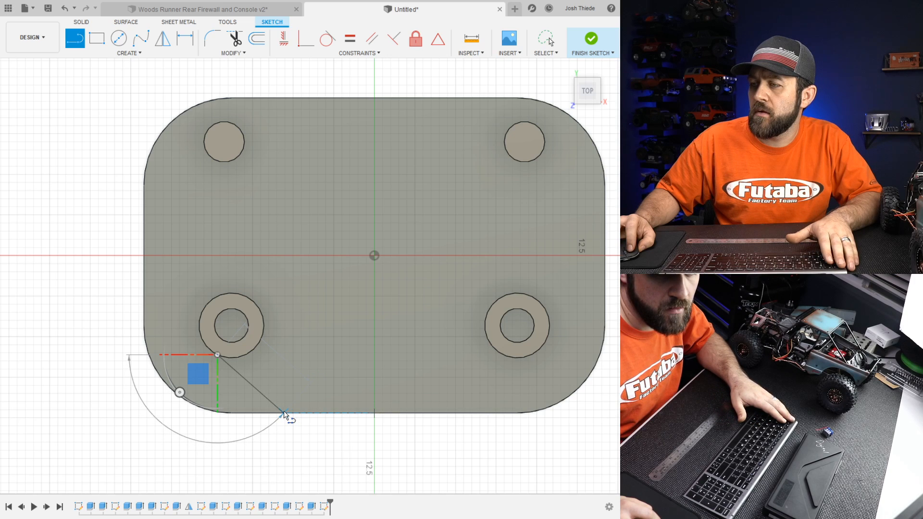
click(286, 413)
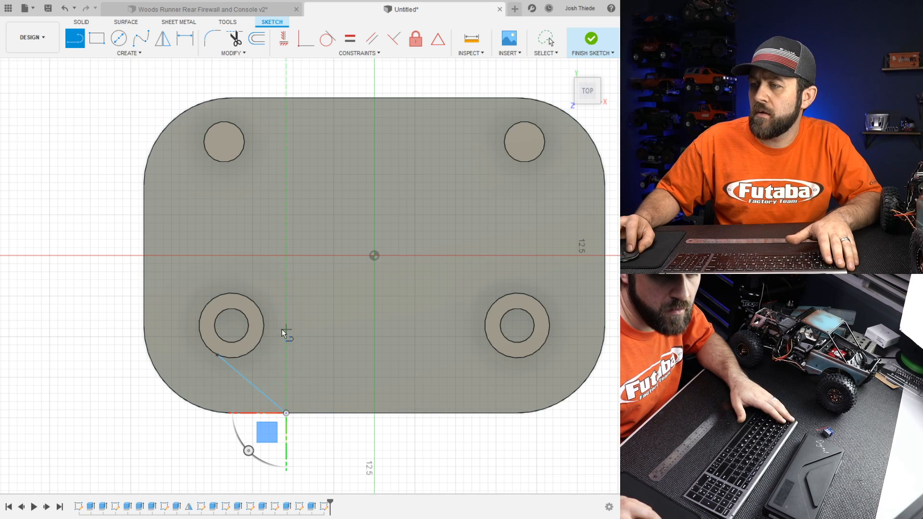
key(Escape)
- Place a sketch point on the lid's front edge and make it coincident with the left tab's outer side edge
mouse_move(313, 404)
shift+middle_down()
mouse_move(308, 360)
mouse_move(290, 366)
shift+middle_up()
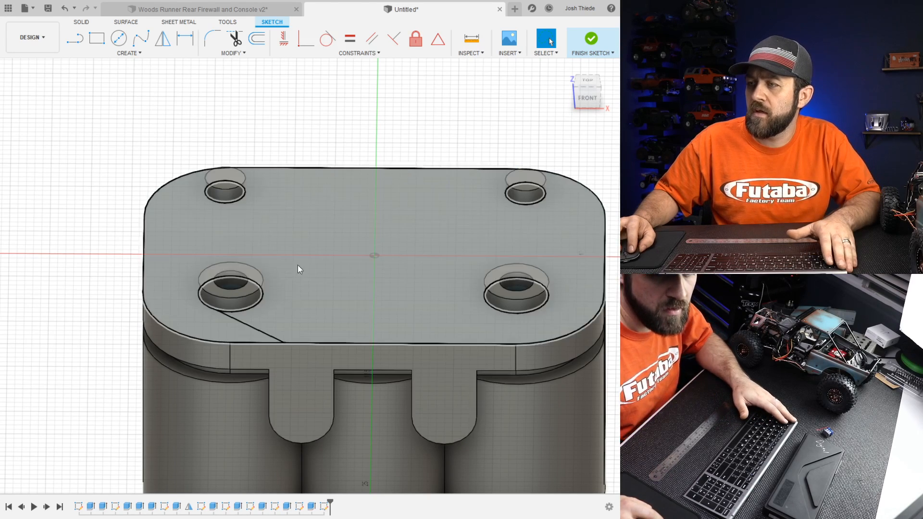
click(135, 55)
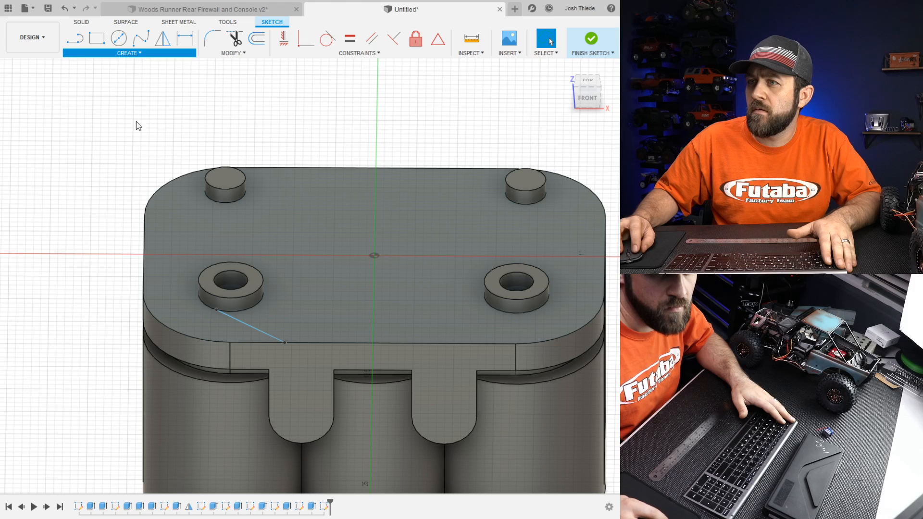
click(117, 170)
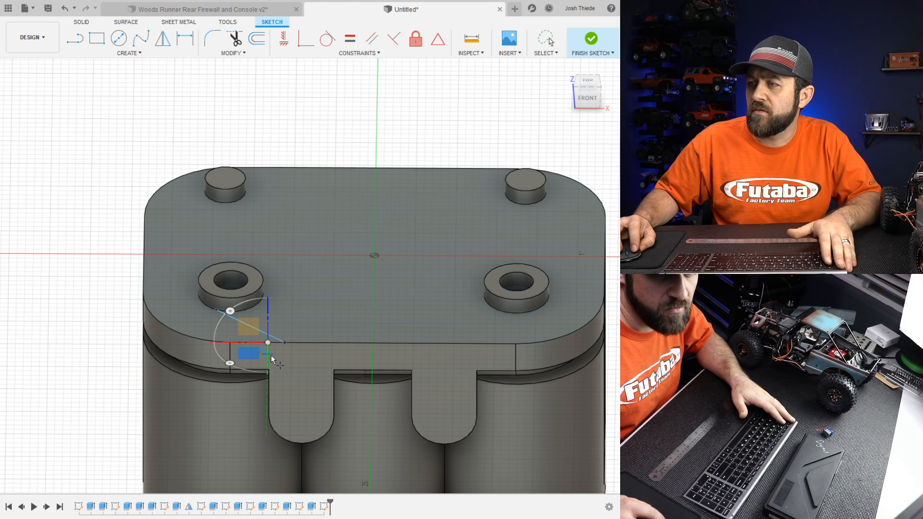
key(Escape)
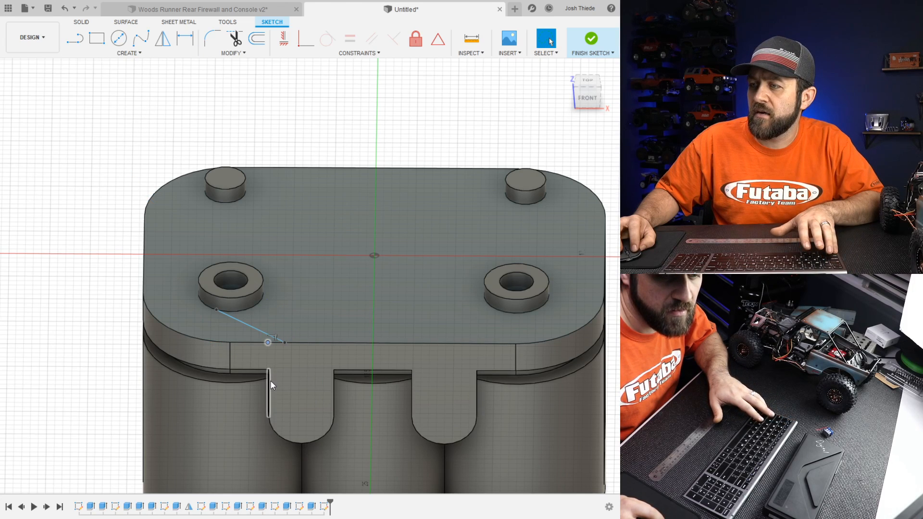
click(270, 380)
click(310, 43)
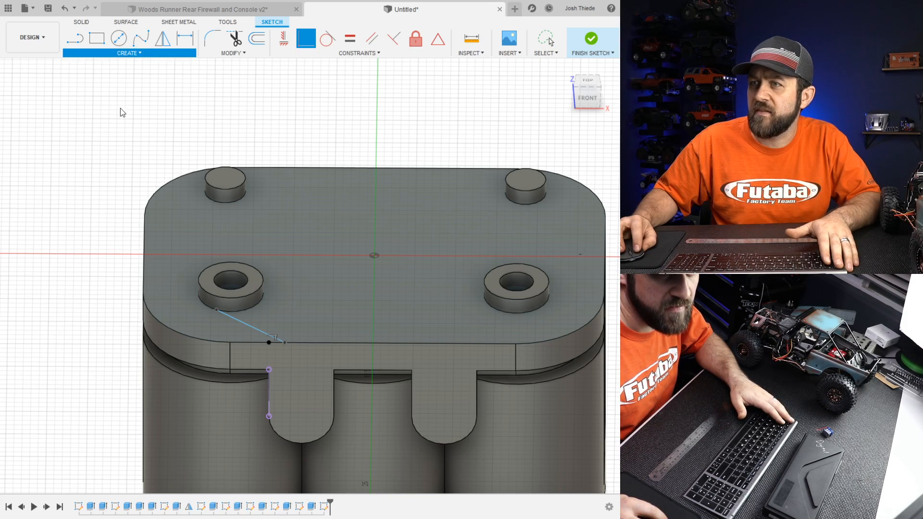
- Place a second point on the lid's front edge and make it coincident with the left tab's inner side edge
key(l)
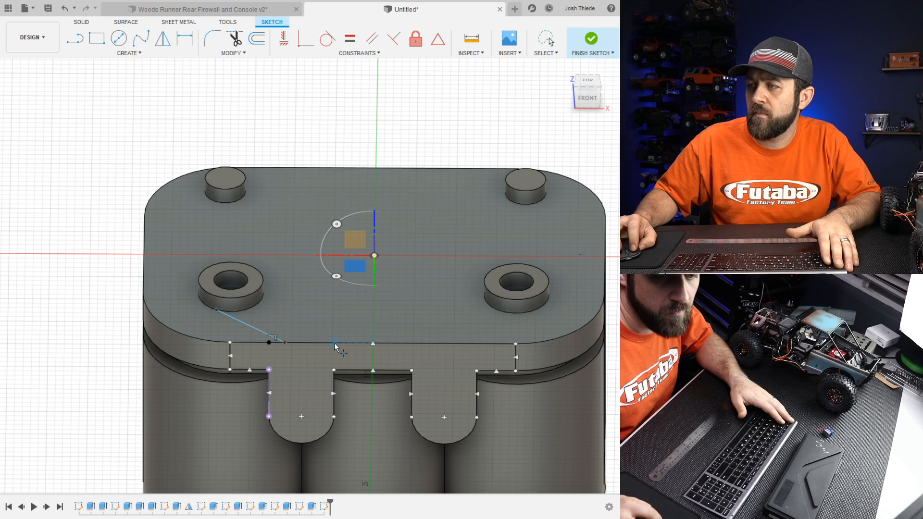
key(p)
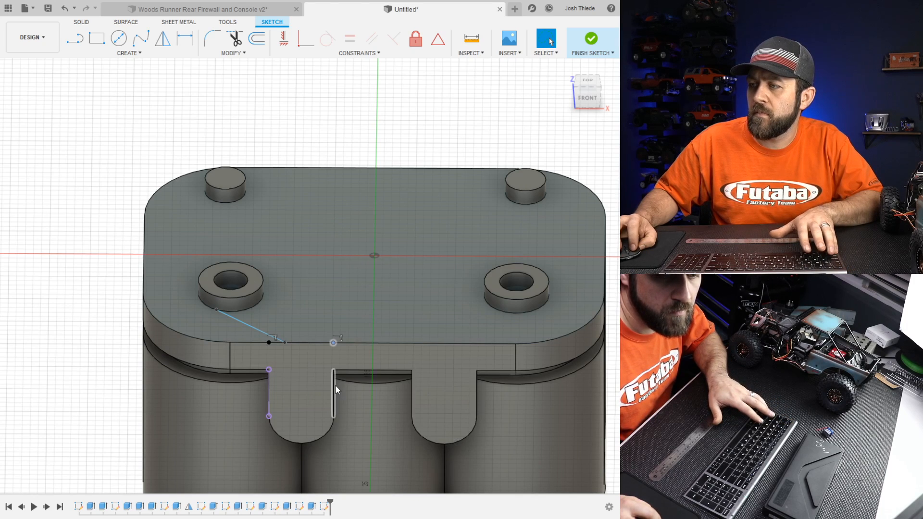
click(334, 387)
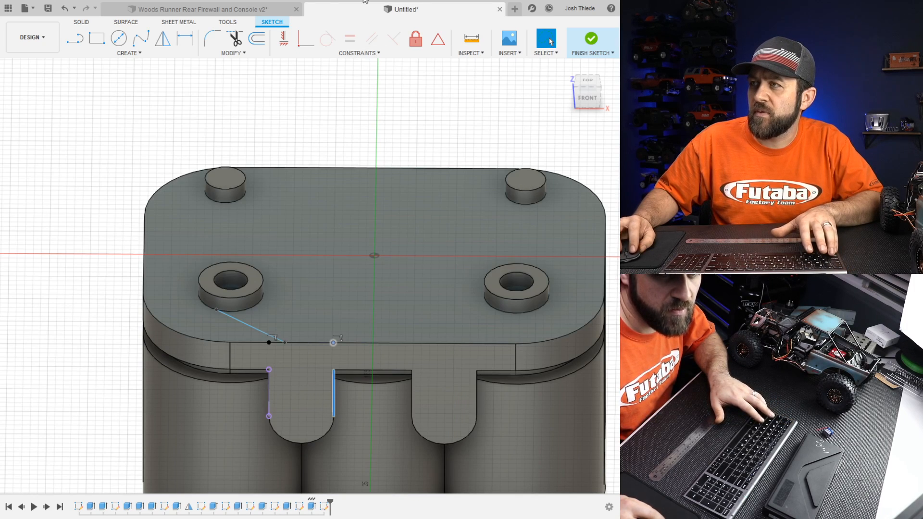
click(300, 47)
key(Escape)
- Attach the slanted line's front end to the outer point and make the line tangent to the left front terminal's outer circle
drag(285, 344, 269, 343)
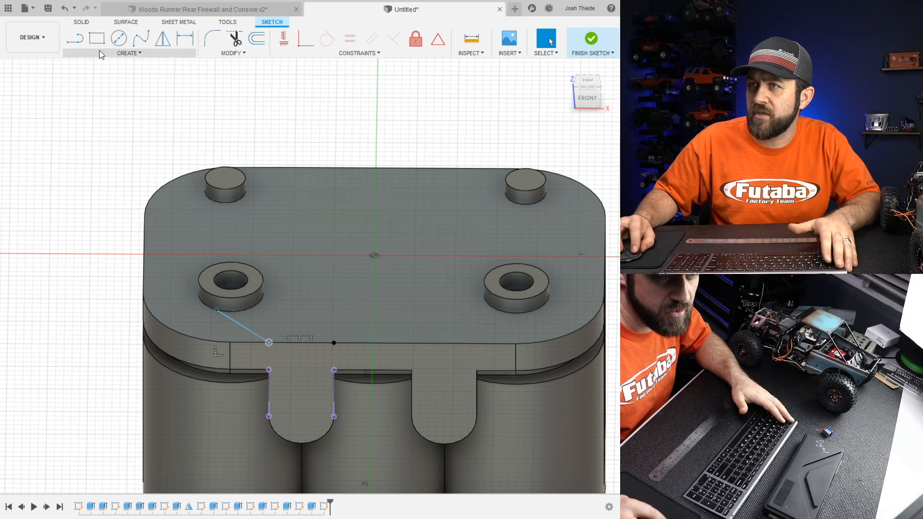
click(231, 321)
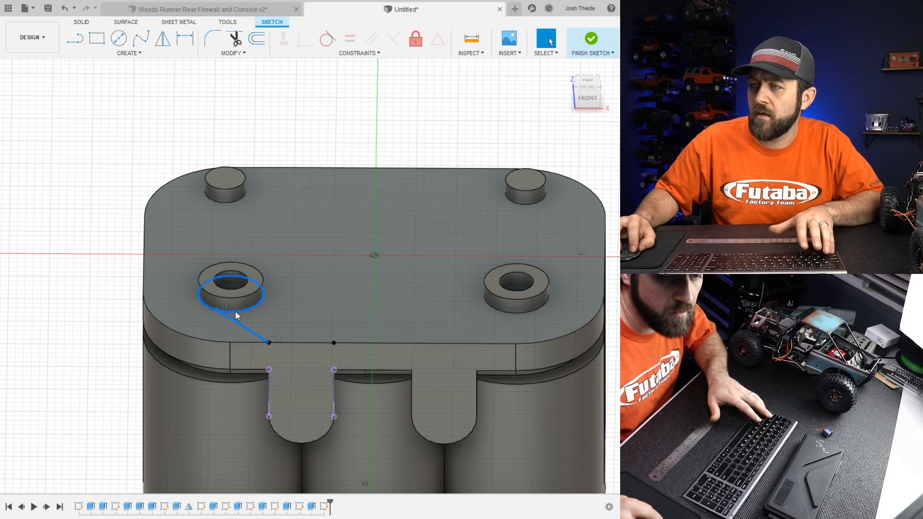
click(321, 41)
key(Escape)
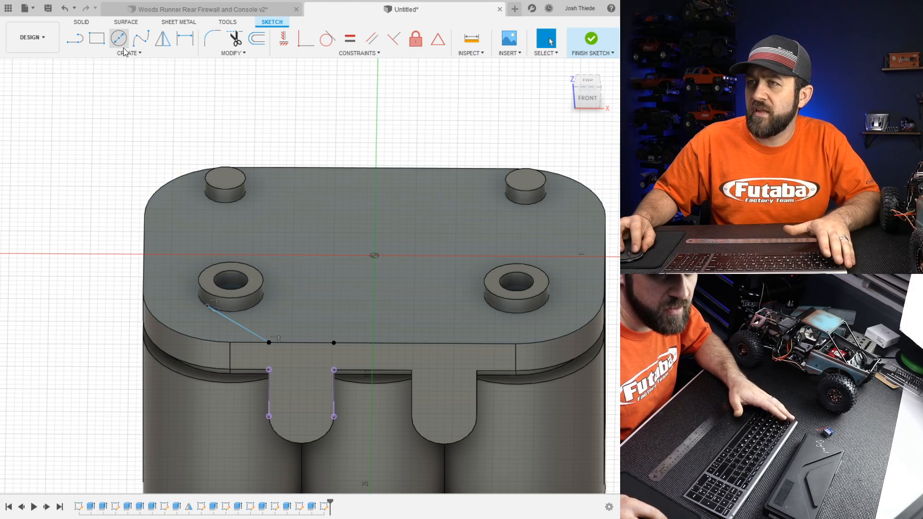
- Try to draw a tangent line from the left front terminal's inner side to the inner point, and remove it
click(75, 41)
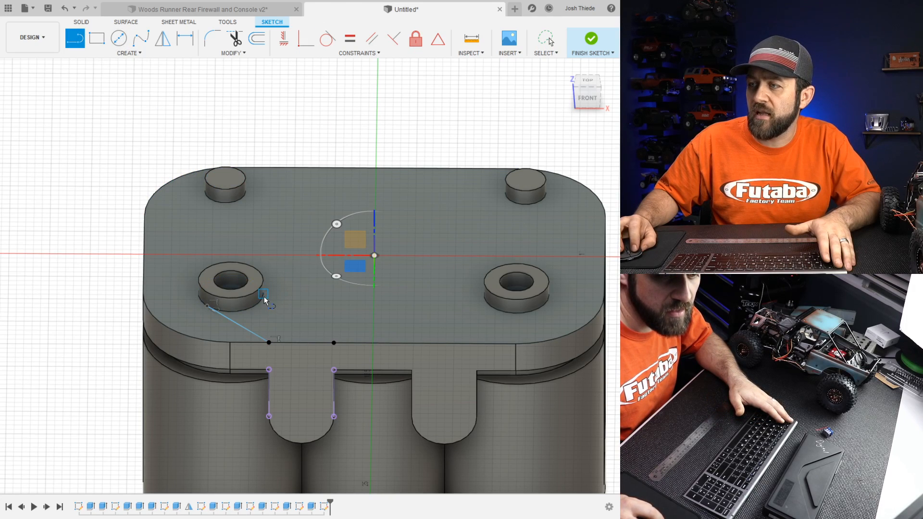
mouse_move(283, 272)
shift+middle_down()
mouse_move(262, 273)
mouse_move(254, 254)
shift+middle_up()
click(258, 232)
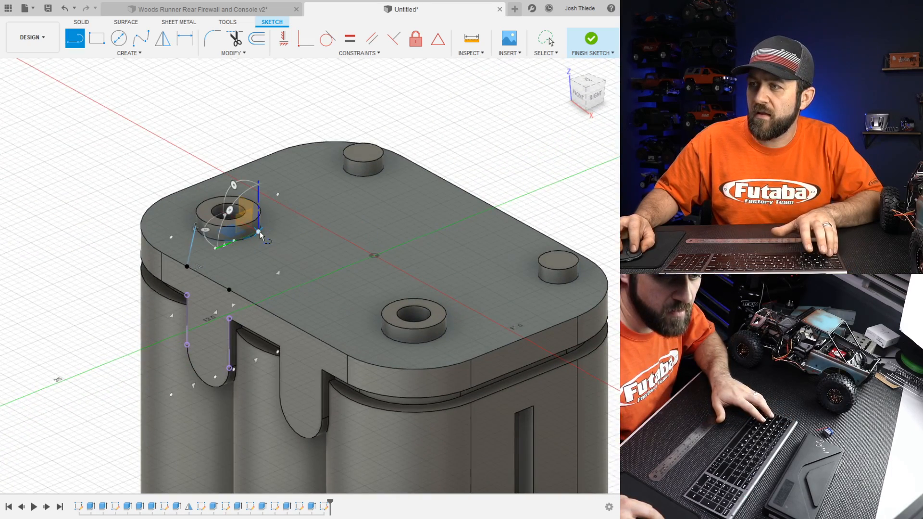
click(229, 288)
key(Escape)
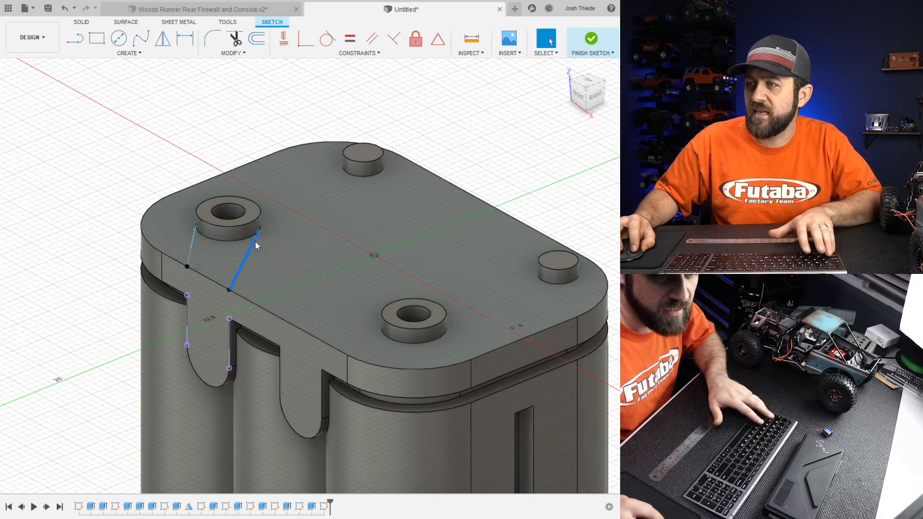
click(335, 42)
shift+middle_drag(217, 232, 289, 262)
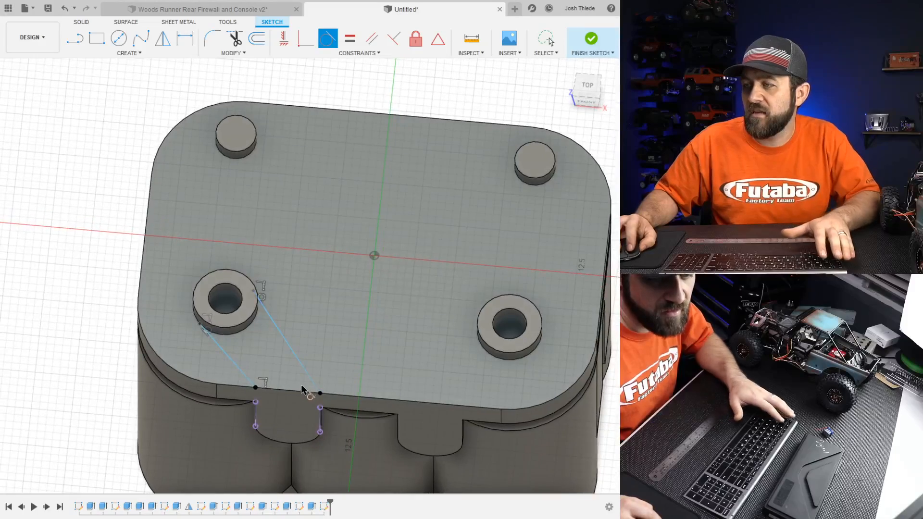
key(Escape)
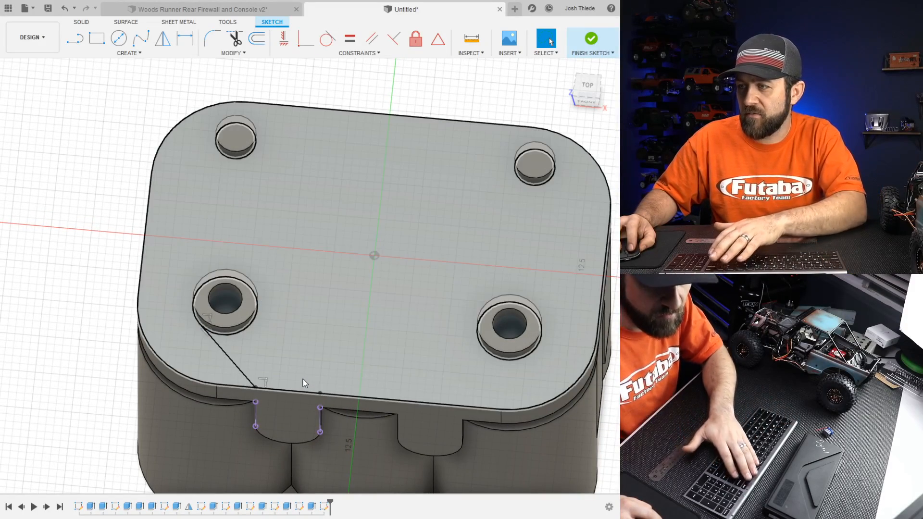
key(Delete)
- Try a free-ended line from the left front terminal's inner side across the lid face, and delete it
key(l)
shift+middle_drag(276, 307, 231, 269)
click(267, 223)
click(249, 263)
key(Escape)
scroll(270, 226, up, 3)
shift+middle_drag(271, 224, 250, 231)
click(333, 154)
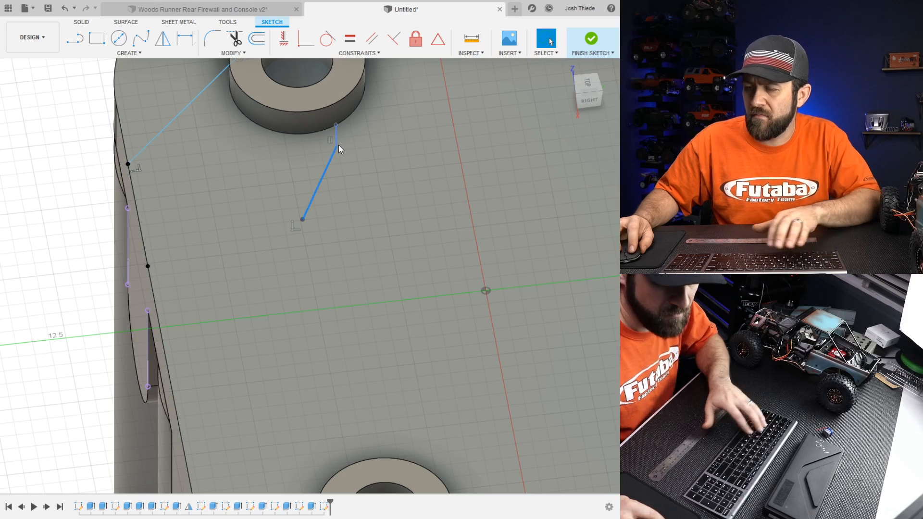
key(Delete)
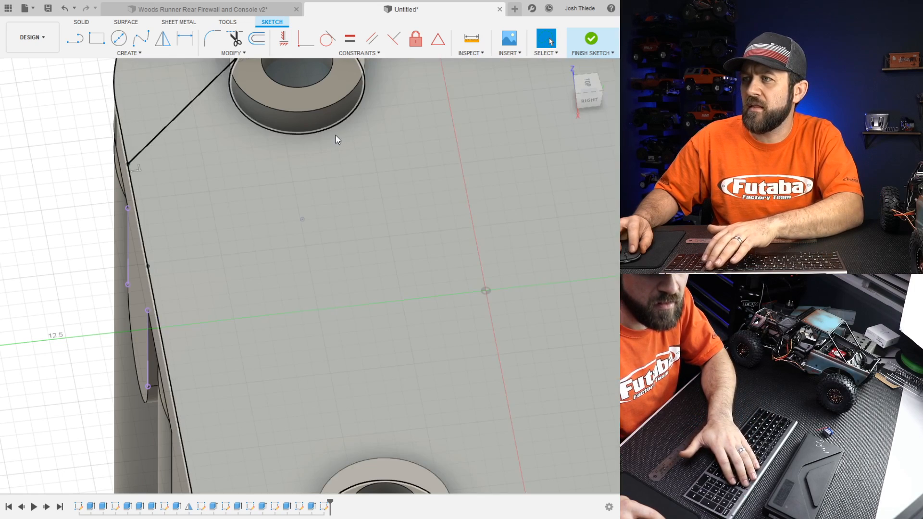
- Try a line from the left front terminal's inner side across the lid, made parallel to the existing slanted line
shift+middle_drag(284, 255, 283, 238)
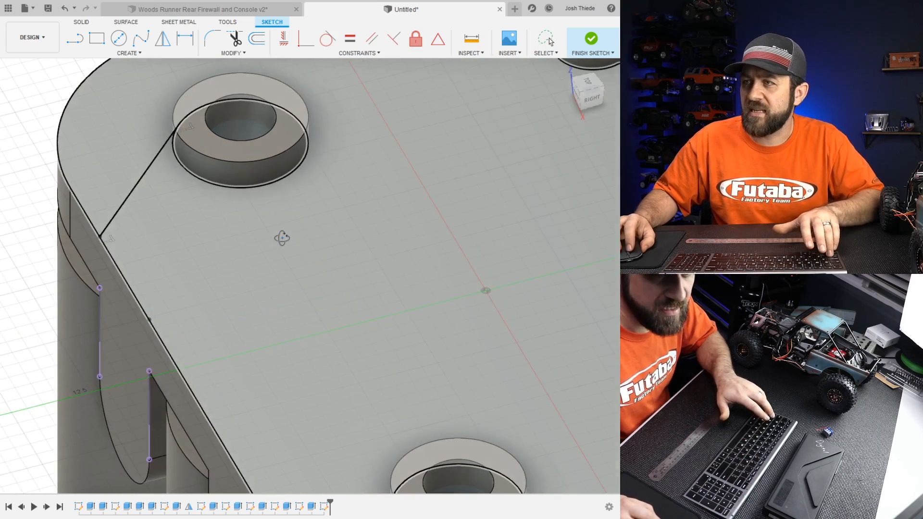
click(74, 38)
click(307, 155)
click(251, 298)
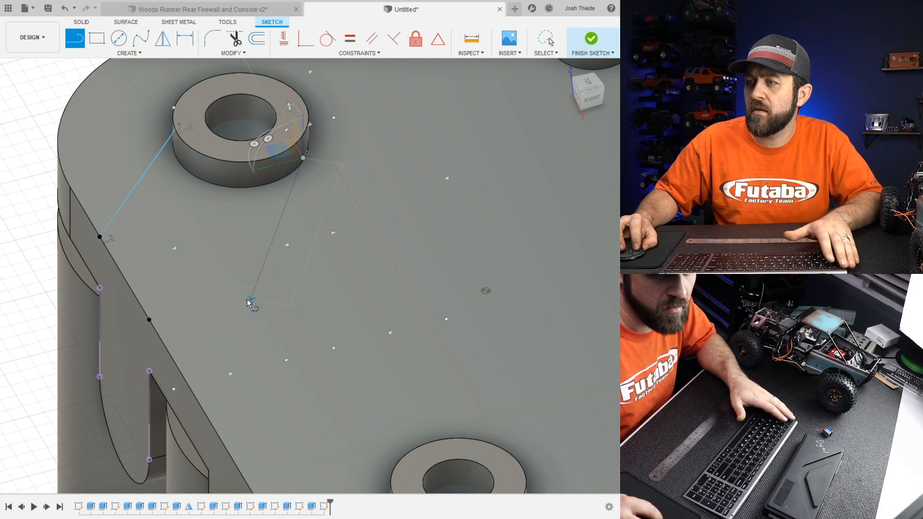
key(Escape)
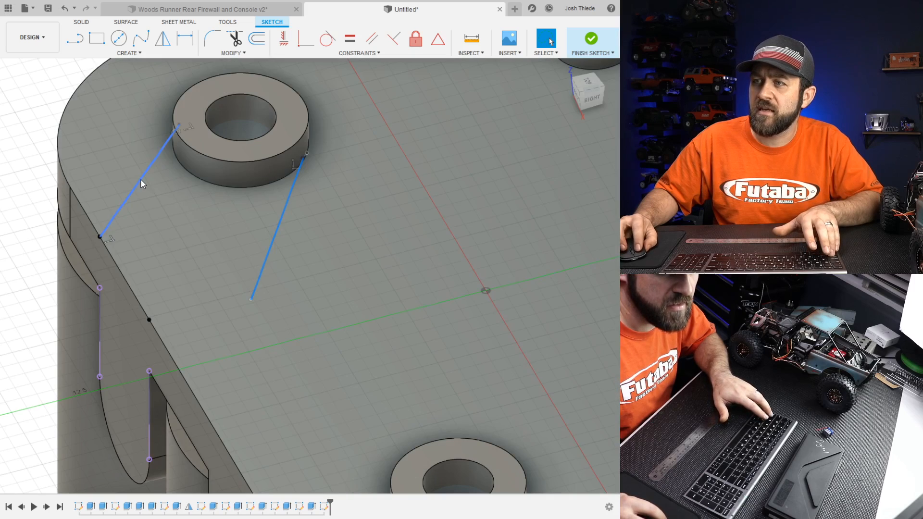
ctrl+click(140, 179)
click(287, 47)
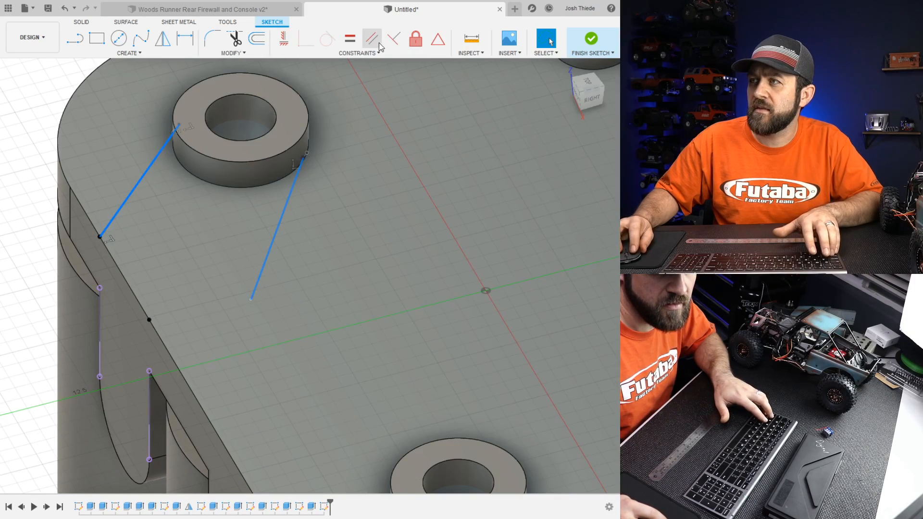
scroll(239, 295, down, 2)
middle_drag(265, 295, 318, 296)
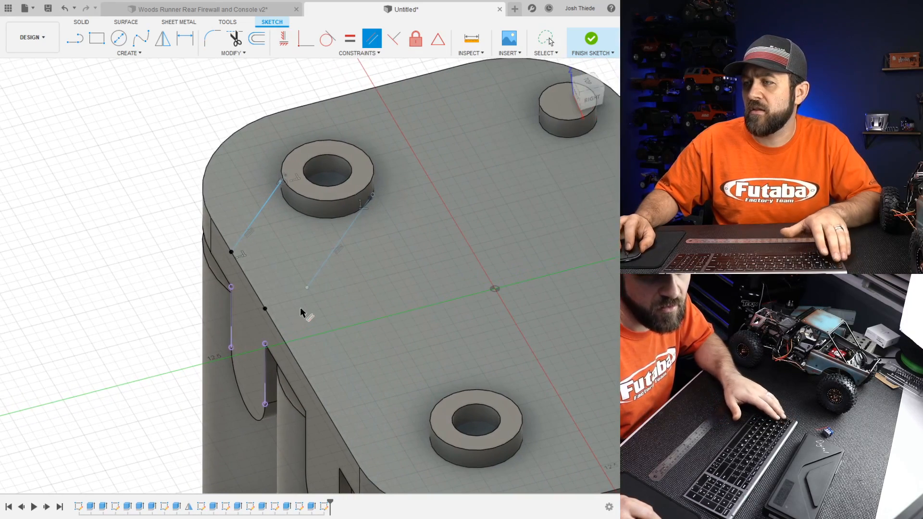
- Try to join the inner edge point to the parallel line's free end with a short aligned line, and undo both lines
key(l)
click(265, 308)
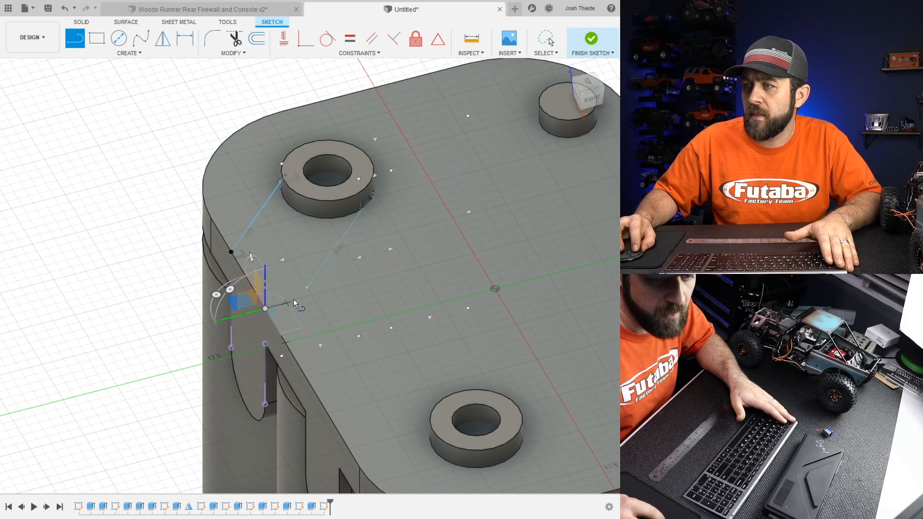
click(306, 287)
key(Escape)
click(296, 293)
click(282, 43)
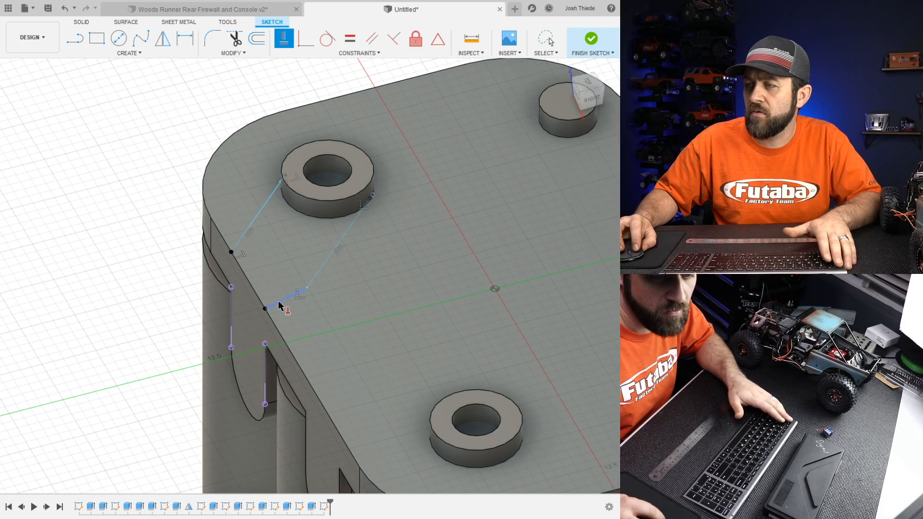
key(Escape)
shift+middle_drag(284, 313, 363, 312)
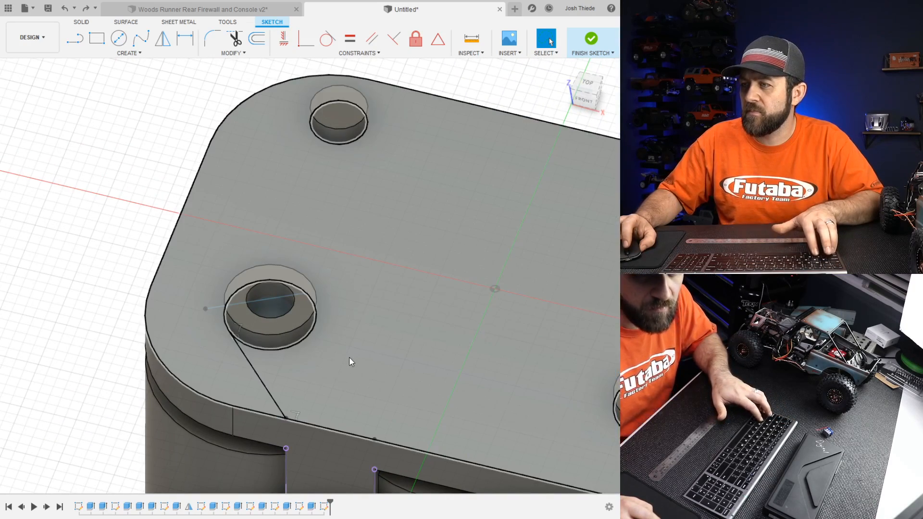
key(ctrl+z)
key(ctrl+z)
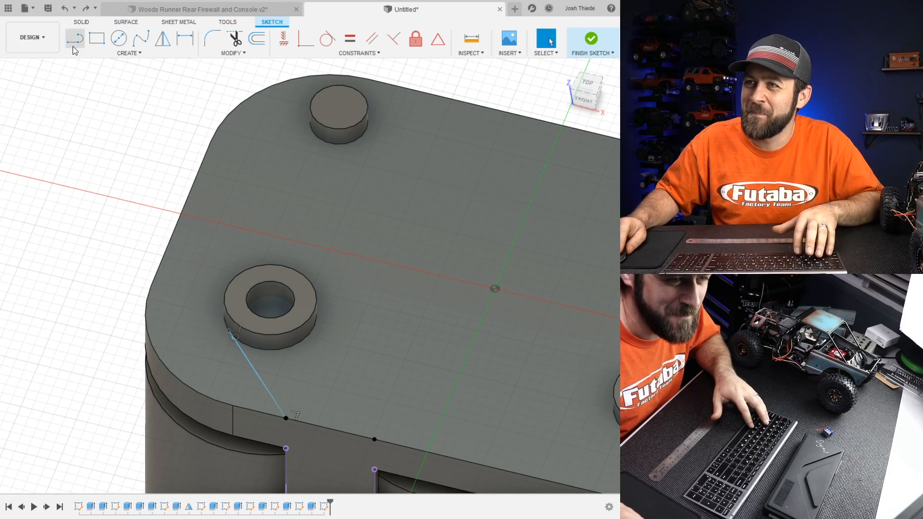
- Draw a line from the left front terminal's inner side across the lid and make it parallel to the outer slanted line
click(75, 38)
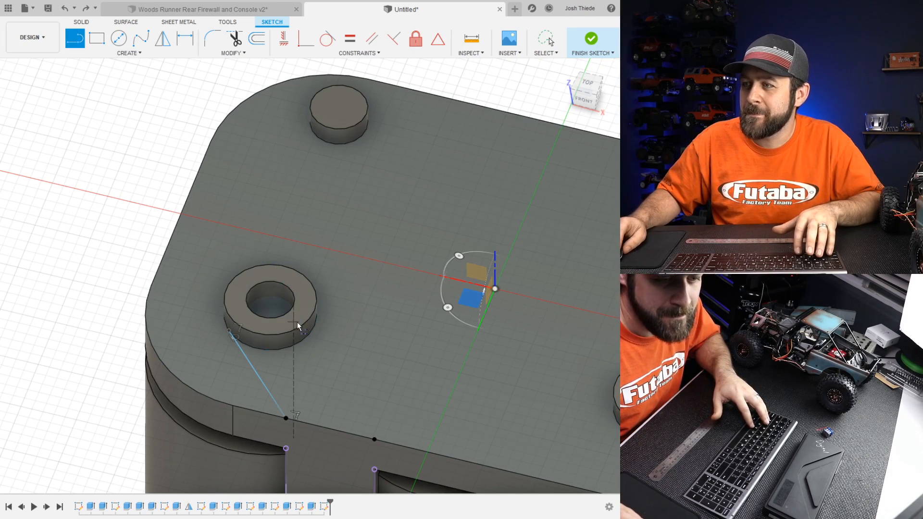
shift+middle_drag(325, 311, 299, 308)
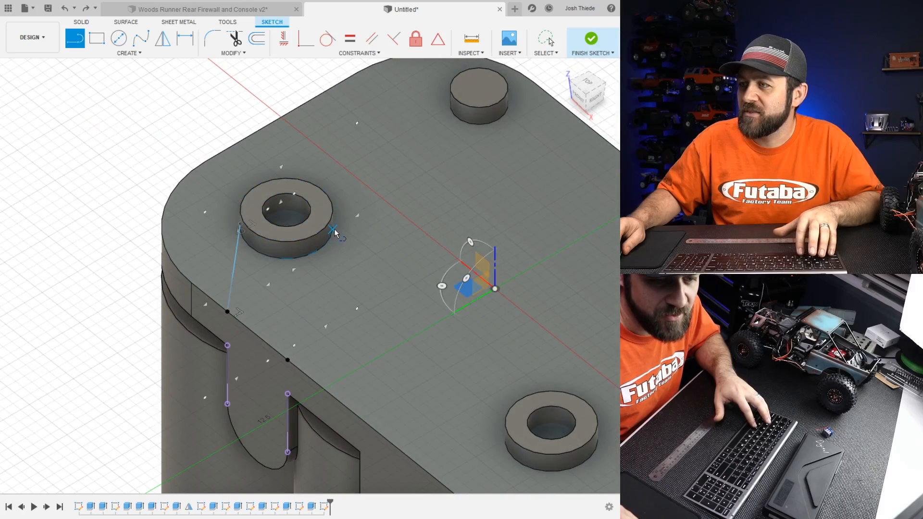
click(334, 230)
shift+middle_drag(322, 310, 385, 299)
click(488, 373)
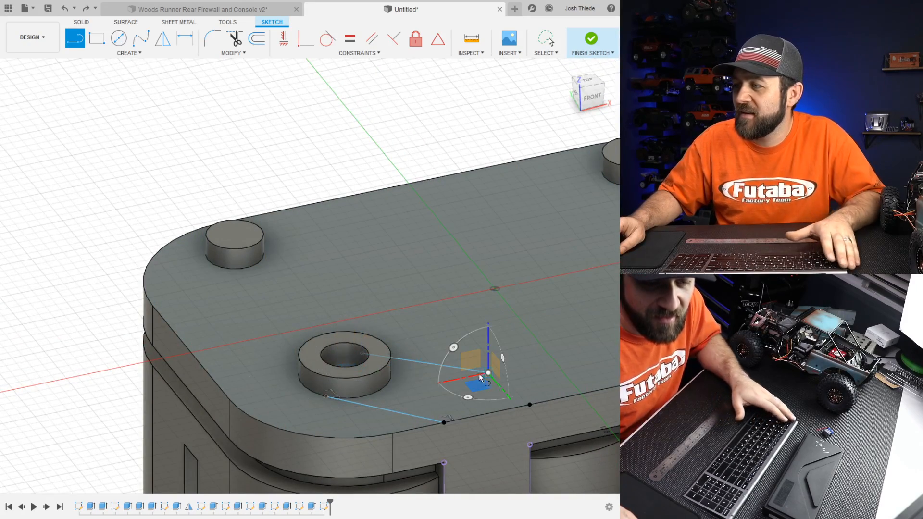
key(Escape)
click(400, 412)
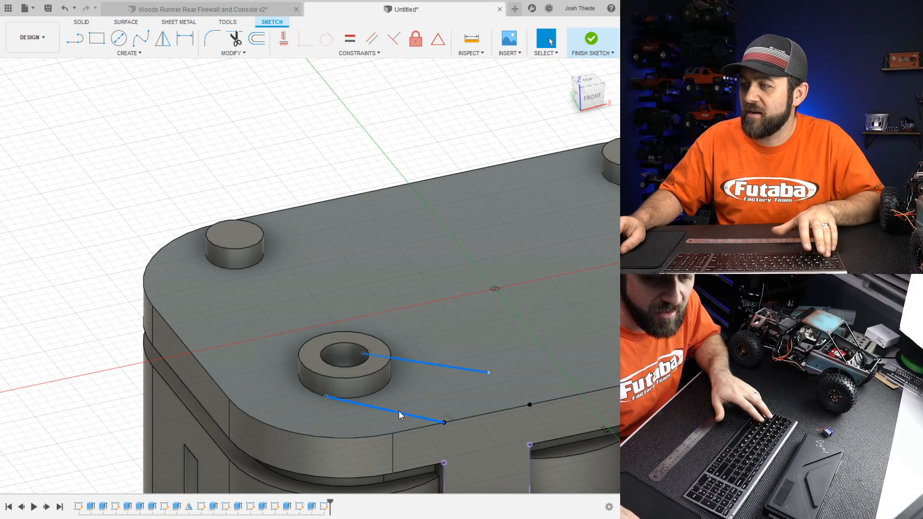
click(370, 39)
- Close the strap profile with a short vertical-constrained line from the inner edge point to the parallel line's free end, and finish the sketch
mouse_move(339, 305)
shift+middle_down()
mouse_move(404, 380)
mouse_move(258, 319)
shift+middle_up()
key(l)
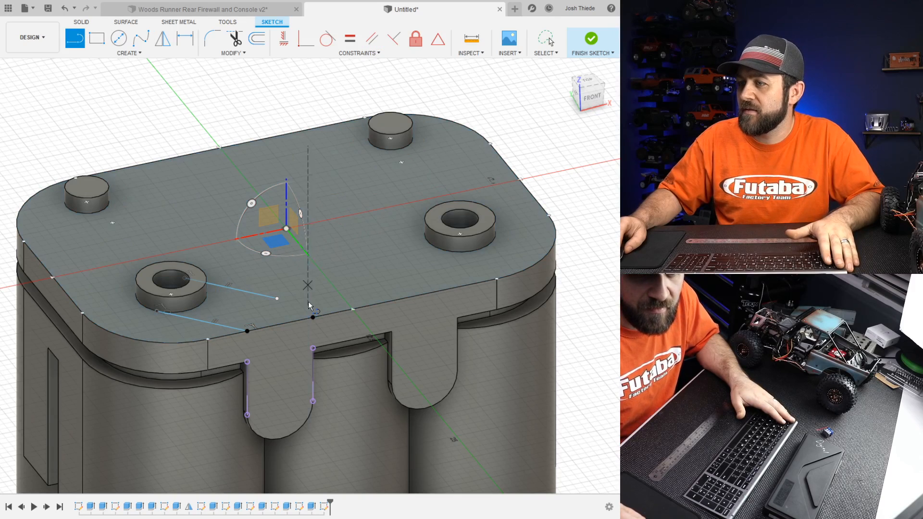
click(313, 317)
click(278, 299)
key(Escape)
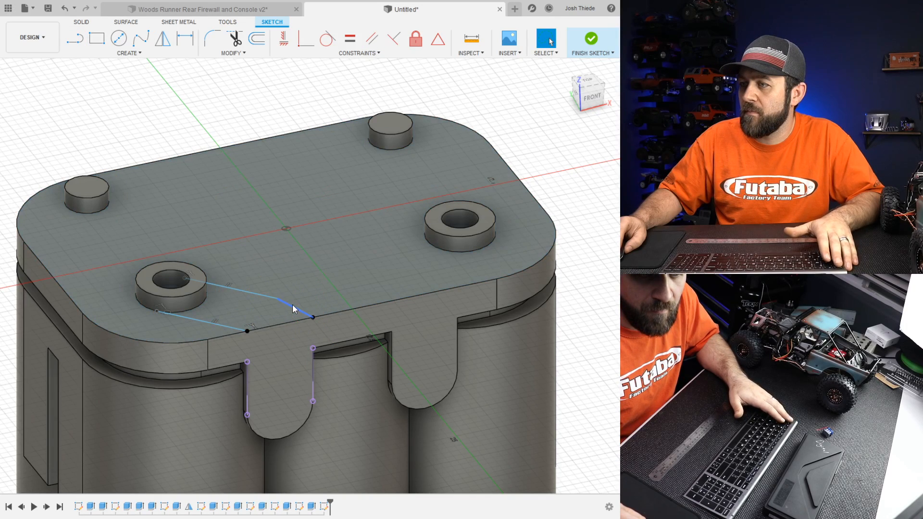
click(292, 306)
click(284, 39)
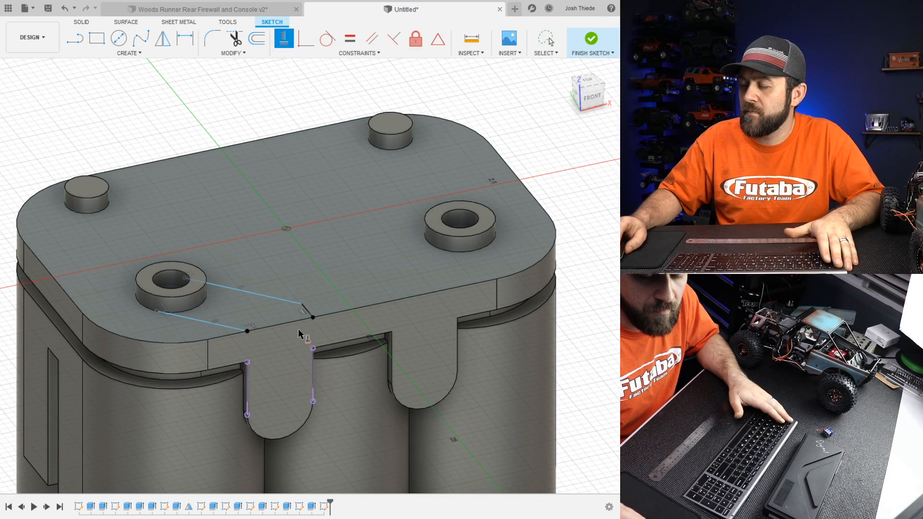
shift+middle_drag(286, 341, 263, 336)
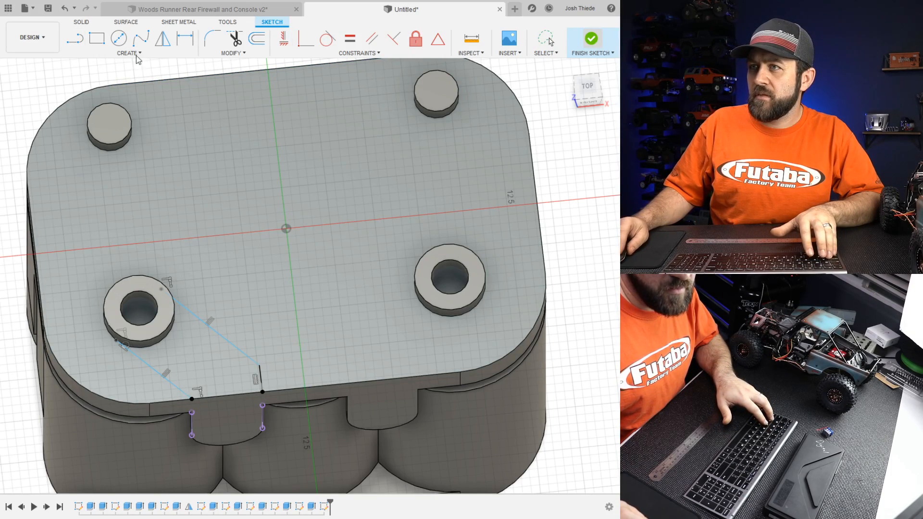
click(608, 45)
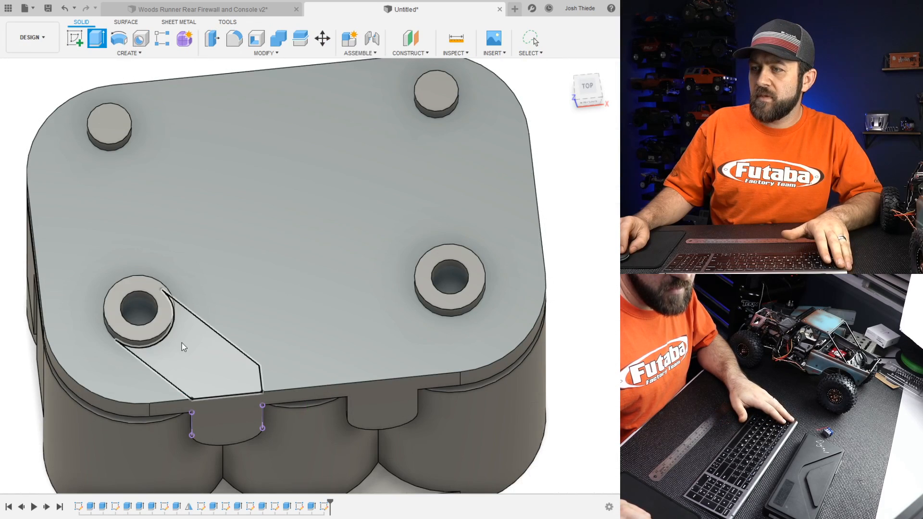
- Extrude the closed strap profile slightly upward from the lid, between the left front terminal and the front tab
click(182, 342)
key(e)
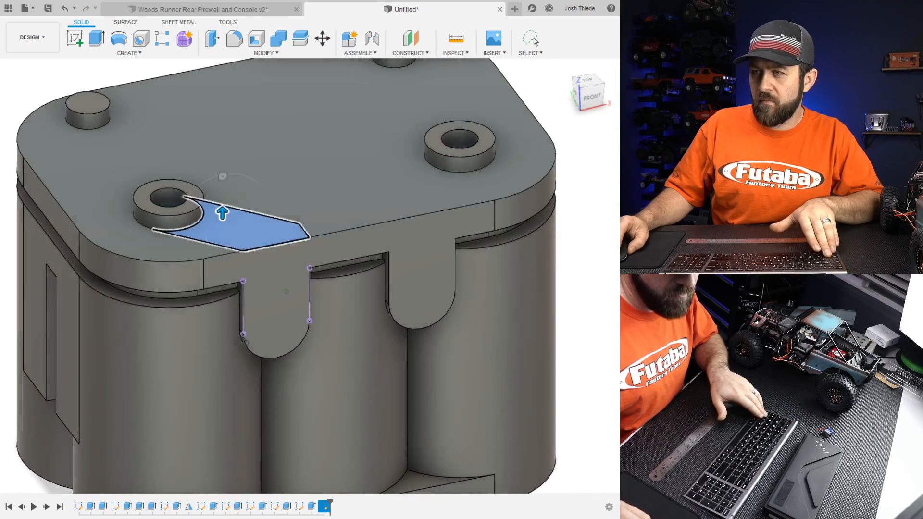
drag(222, 212, 222, 202)
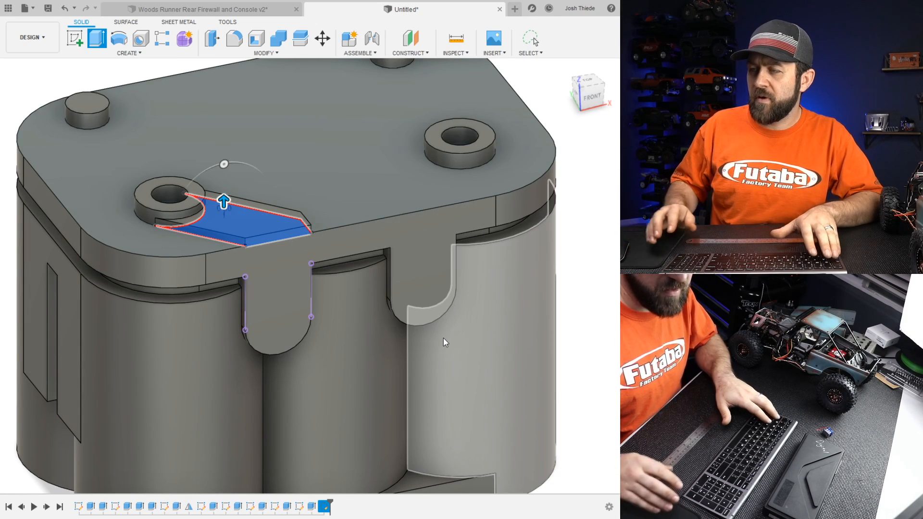
key(Return)
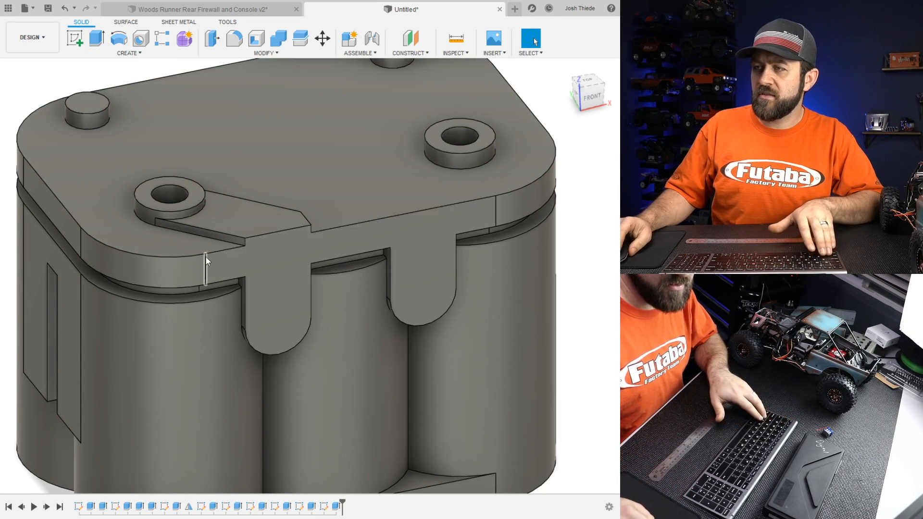
- Mirror the strap extrusion about the battery's central vertical plane to create the matching strap at the right front terminal
scroll(279, 244, down, 3)
shift+middle_drag(305, 228, 281, 246)
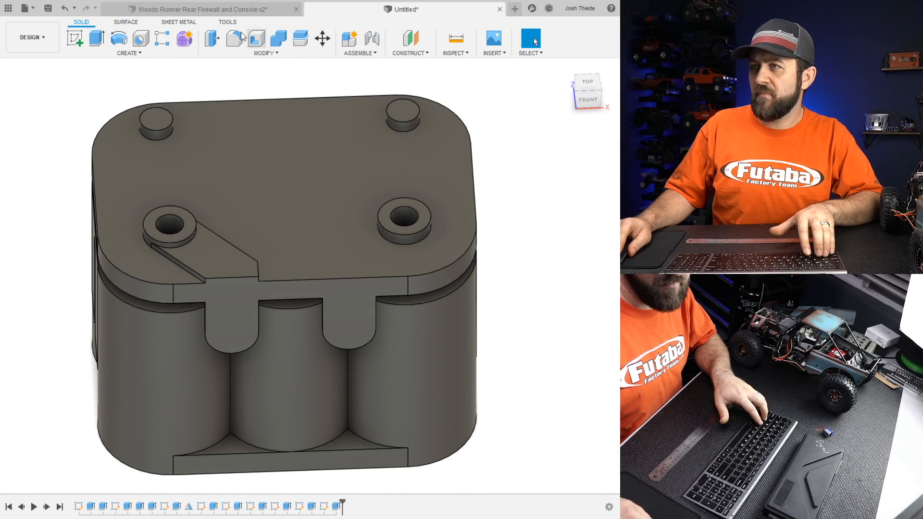
click(103, 299)
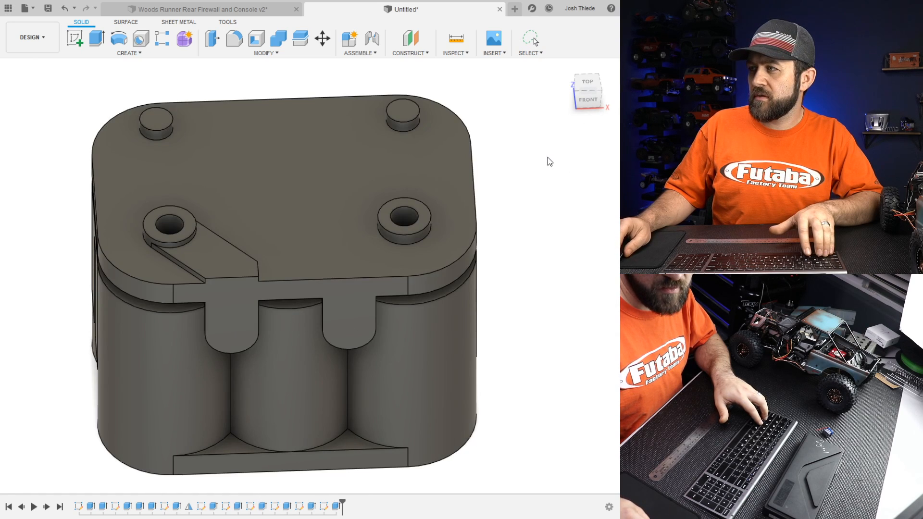
click(336, 506)
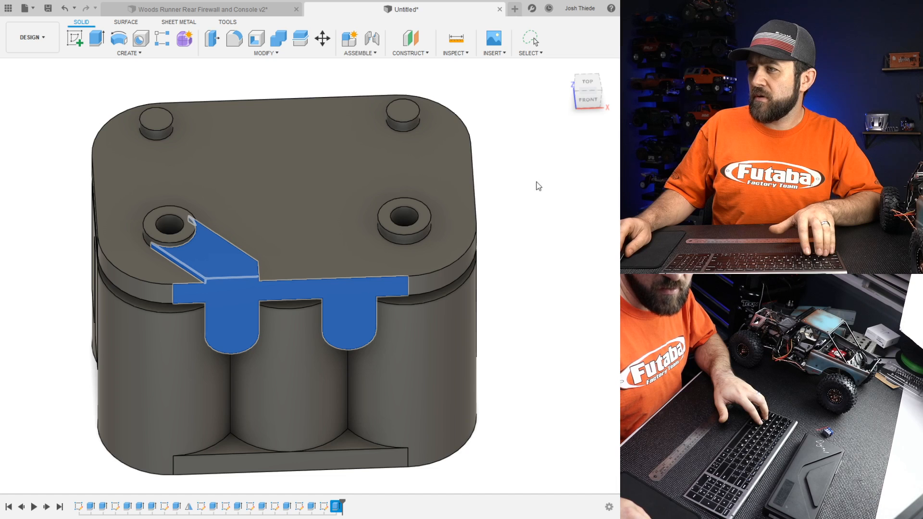
click(557, 175)
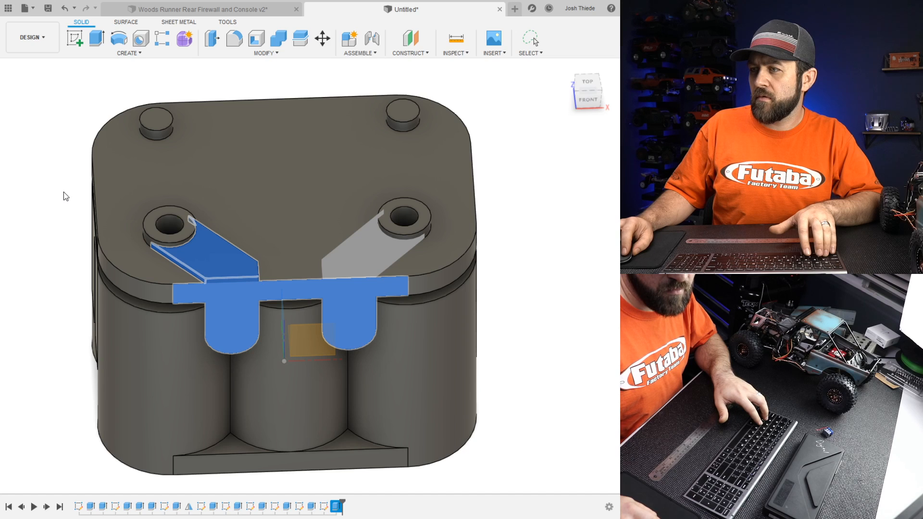
shift+middle_drag(293, 320, 324, 296)
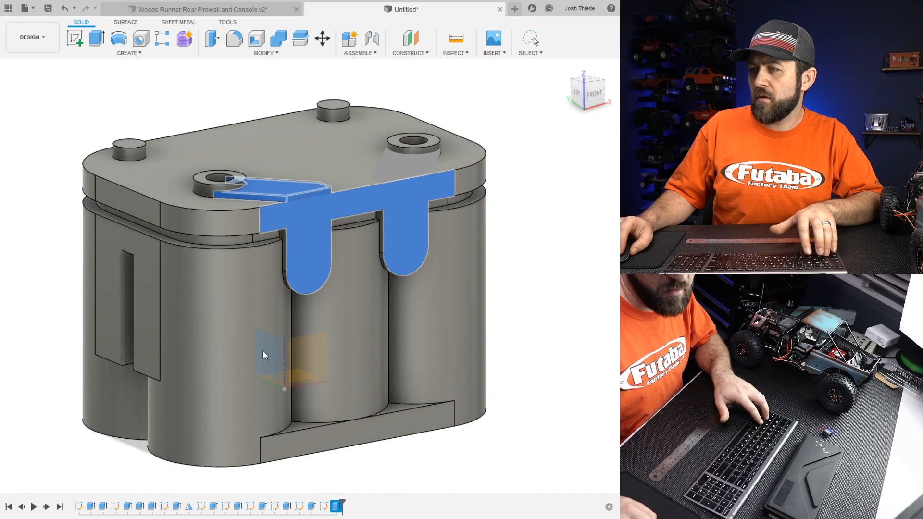
key(Return)
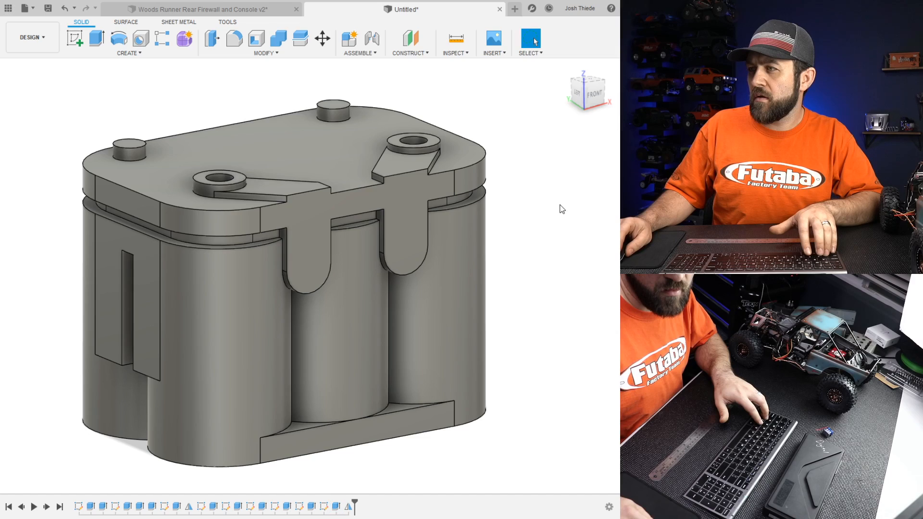
shift+middle_drag(409, 207, 320, 223)
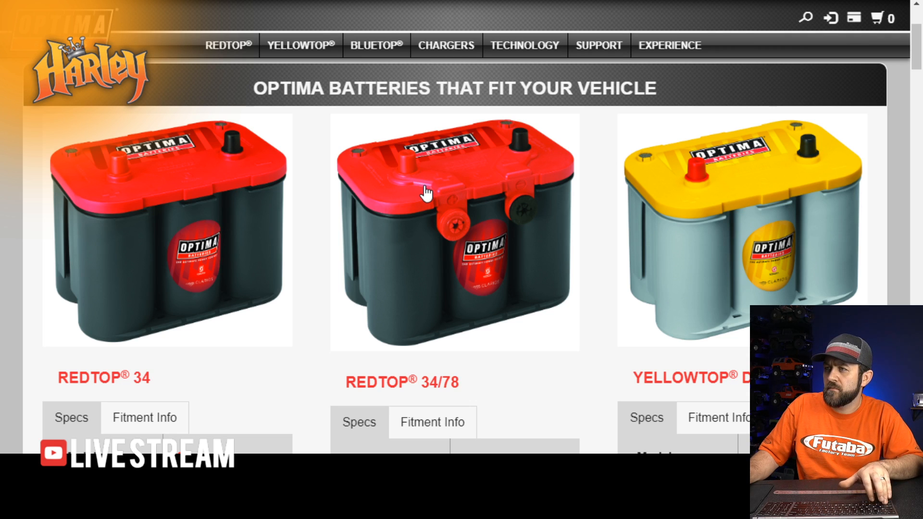
- Examine the front side terminals in the Optima RedTop 34/78 photo, and inspect the model's rounded front tab ends
ctrl+scroll(428, 194, up, 2)
ctrl+scroll(433, 197, down, 2)
ctrl+scroll(466, 203, up, 2)
ctrl+scroll(465, 202, up, 1)
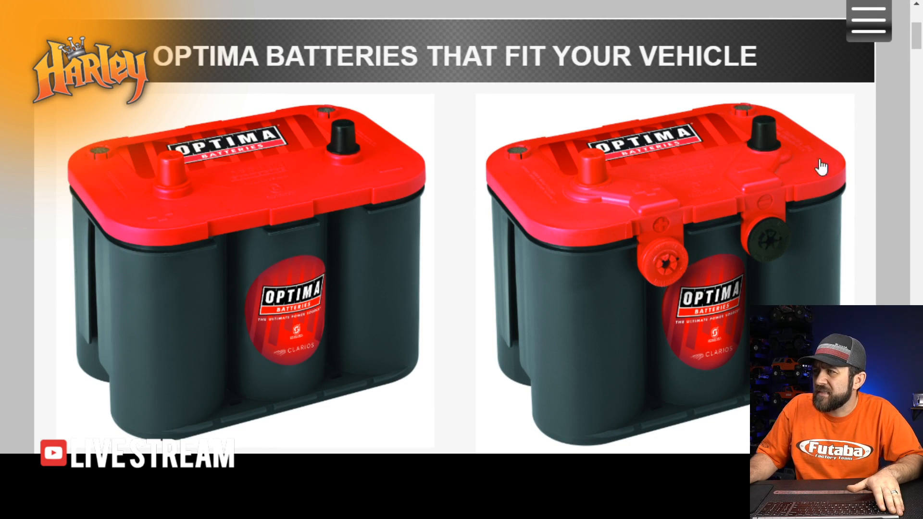
ctrl+scroll(590, 296, down, 2)
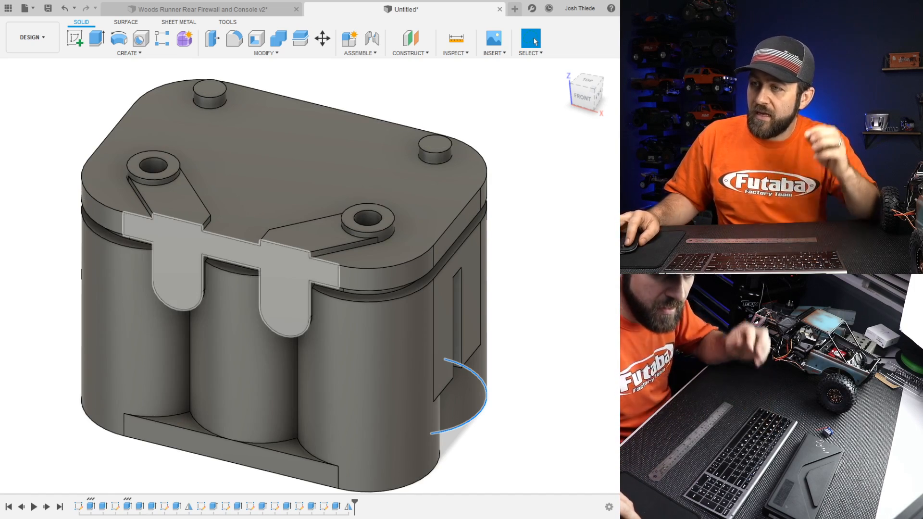
shift+middle_drag(185, 317, 336, 240)
scroll(301, 190, up, 4)
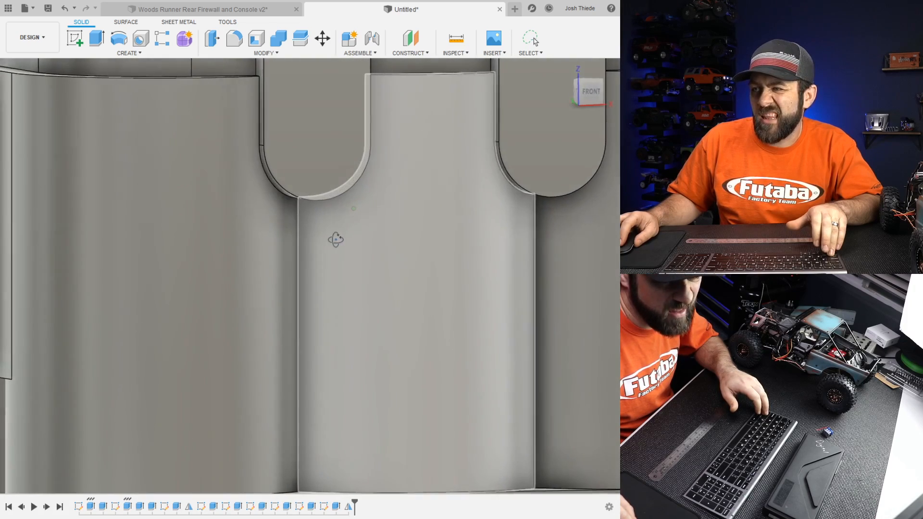
scroll(338, 275, down, 3)
shift+middle_drag(310, 283, 267, 310)
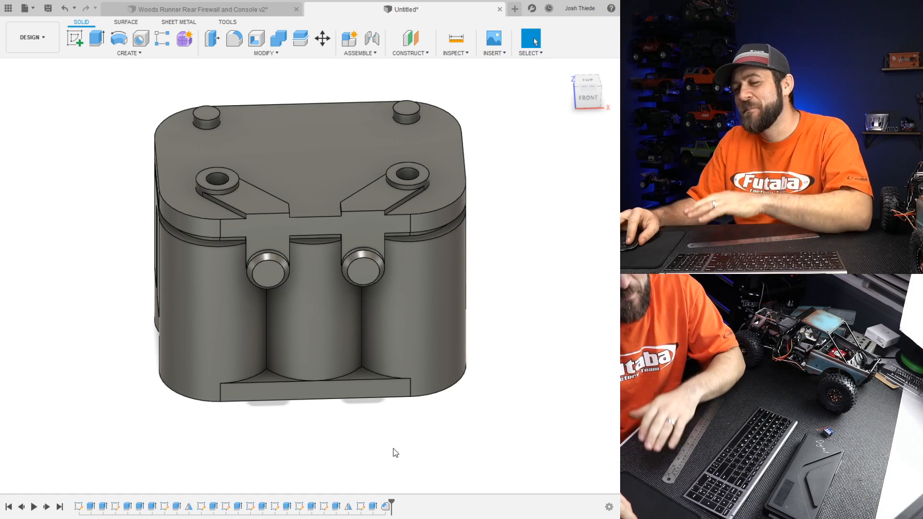
- Roll the timeline back to just after the tab circle sketch, before the extrusion and edge feature, and show that sketch
drag(389, 503, 366, 505)
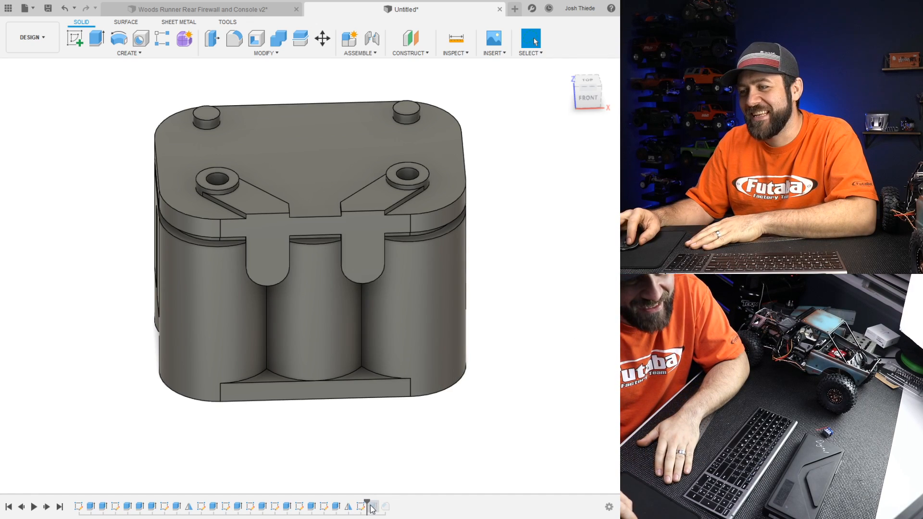
click(45, 347)
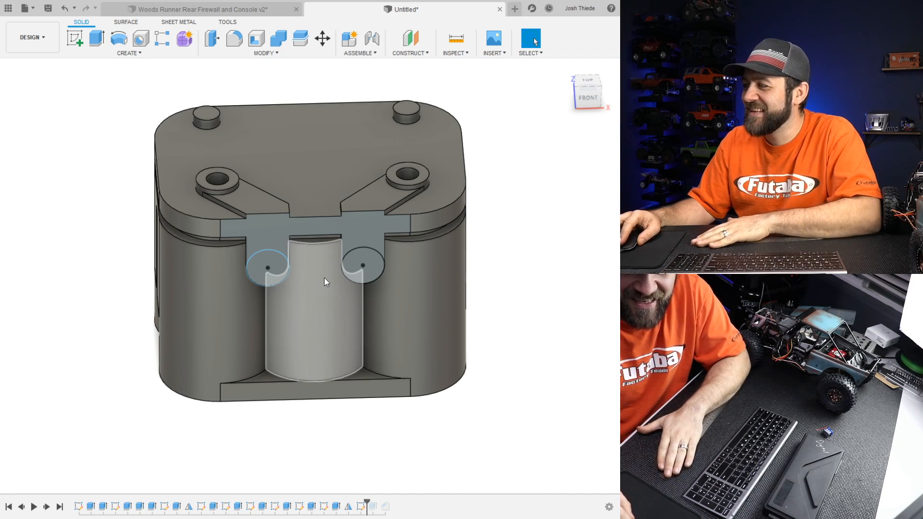
scroll(324, 277, up, 1)
middle_drag(304, 286, 313, 261)
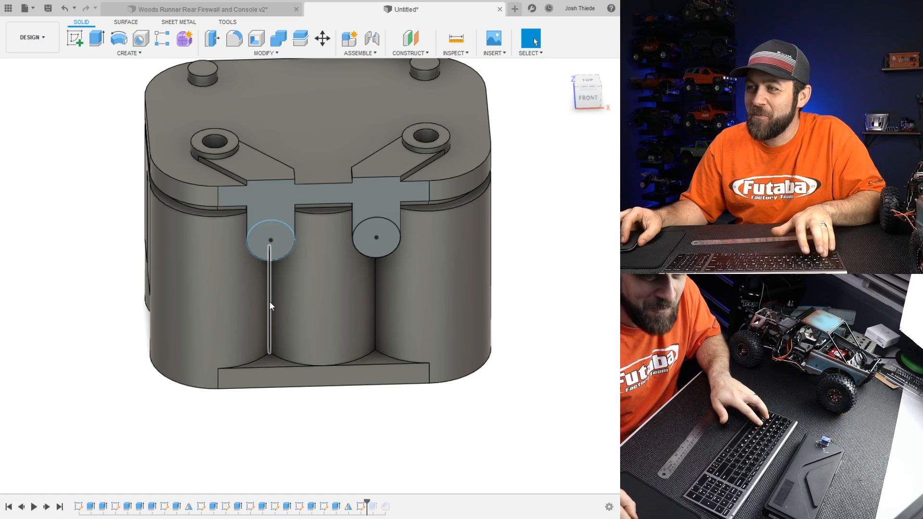
- Roll the timeline forward feature by feature to its end, restoring the side terminal extrusion and its chamfered edges
shift+middle_drag(269, 301, 290, 283)
scroll(329, 209, up, 2)
scroll(329, 208, up, 1)
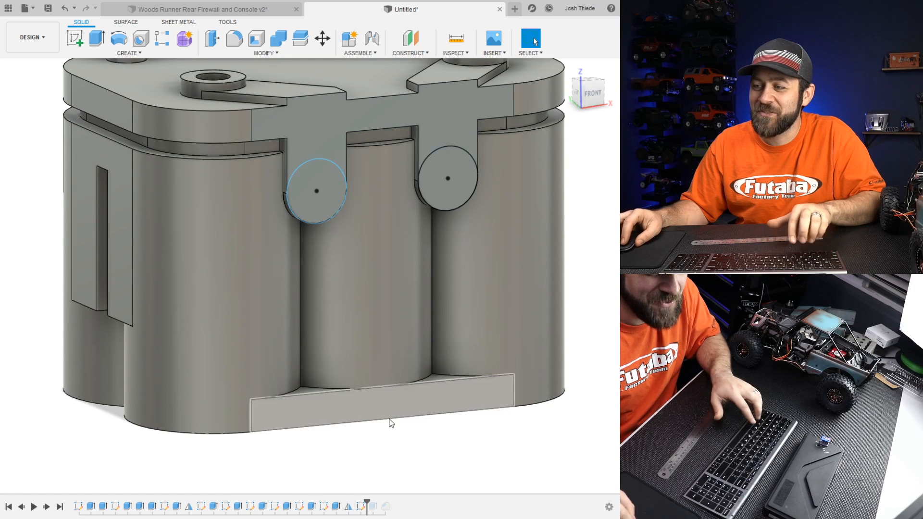
drag(368, 503, 379, 502)
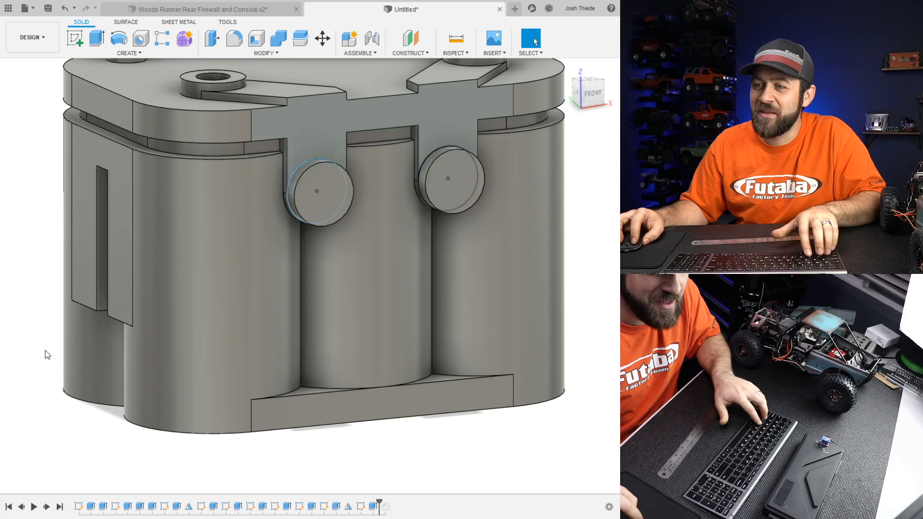
shift+middle_drag(300, 239, 302, 339)
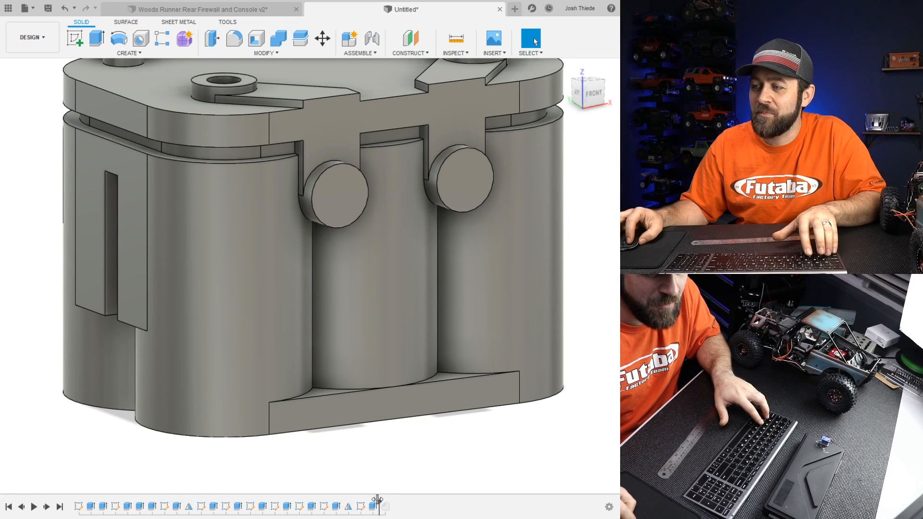
drag(381, 503, 392, 505)
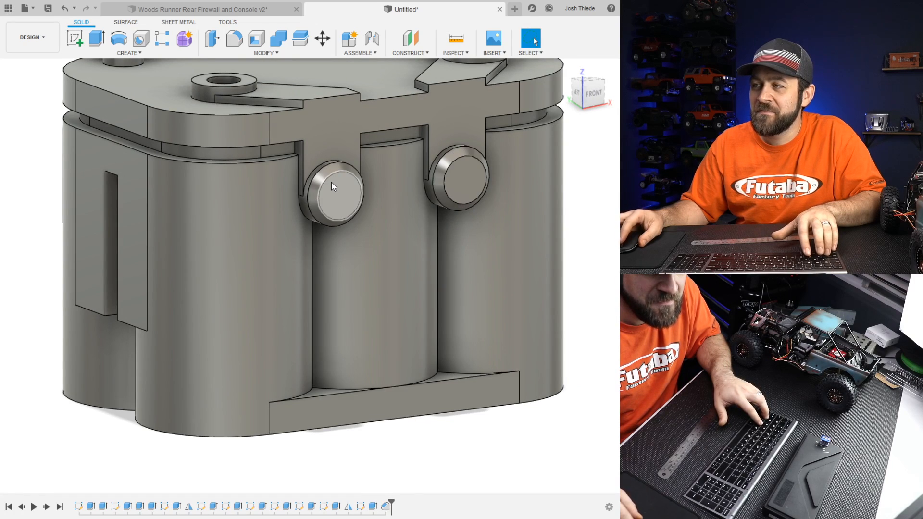
- Inspect the chamfered side terminals and where they meet the battery cells, viewed from the side, below and above
scroll(331, 183, down, 3)
scroll(352, 191, up, 3)
shift+middle_drag(366, 208, 342, 151)
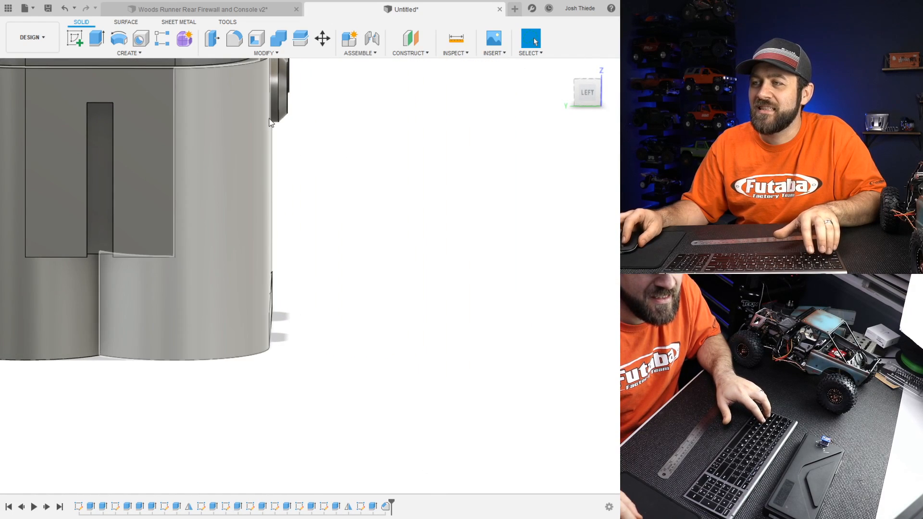
scroll(280, 124, up, 5)
scroll(279, 124, up, 1)
shift+middle_drag(278, 131, 270, 129)
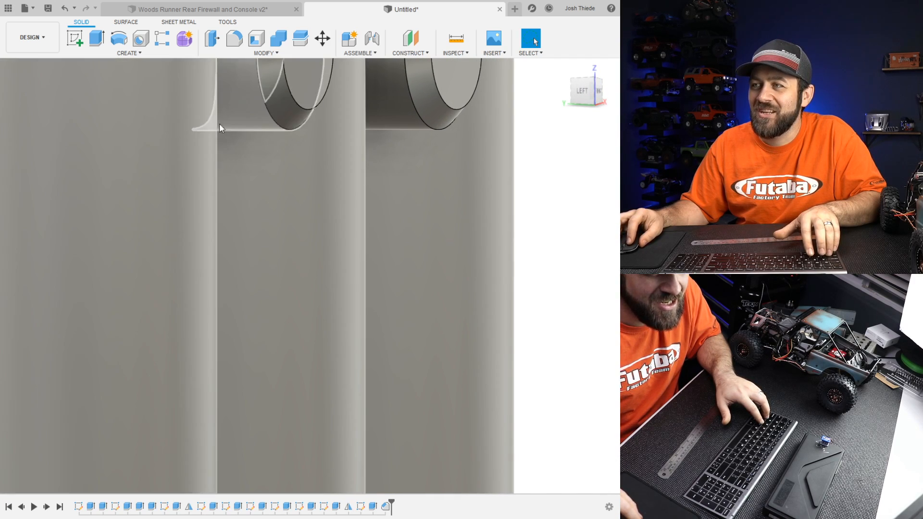
shift+middle_drag(274, 133, 206, 124)
scroll(240, 158, down, 3)
scroll(241, 157, down, 3)
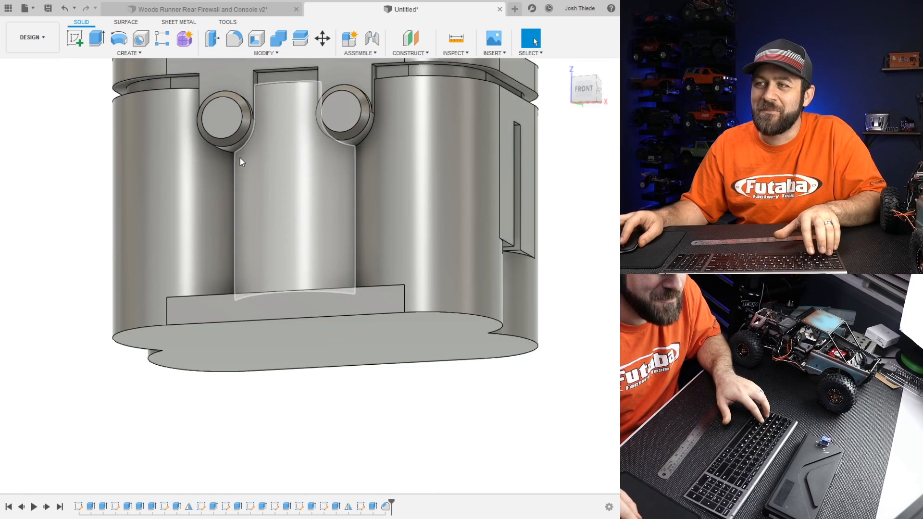
scroll(237, 155, up, 4)
shift+middle_drag(230, 145, 269, 207)
scroll(221, 150, down, 3)
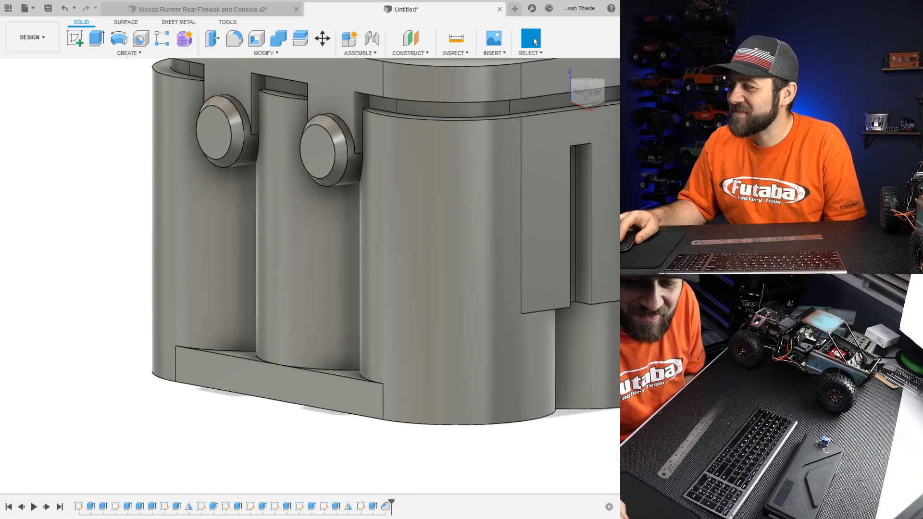
scroll(505, 291, down, 2)
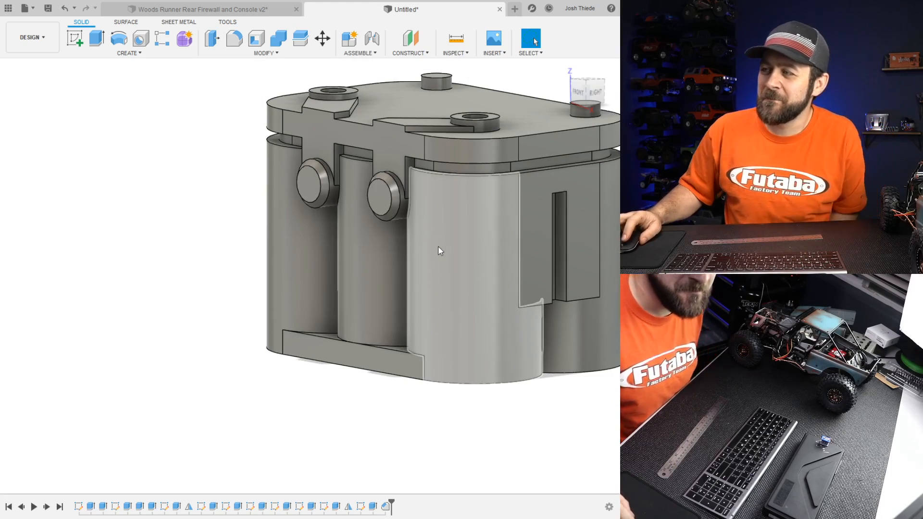
shift+middle_drag(414, 146, 437, 187)
scroll(515, 166, up, 3)
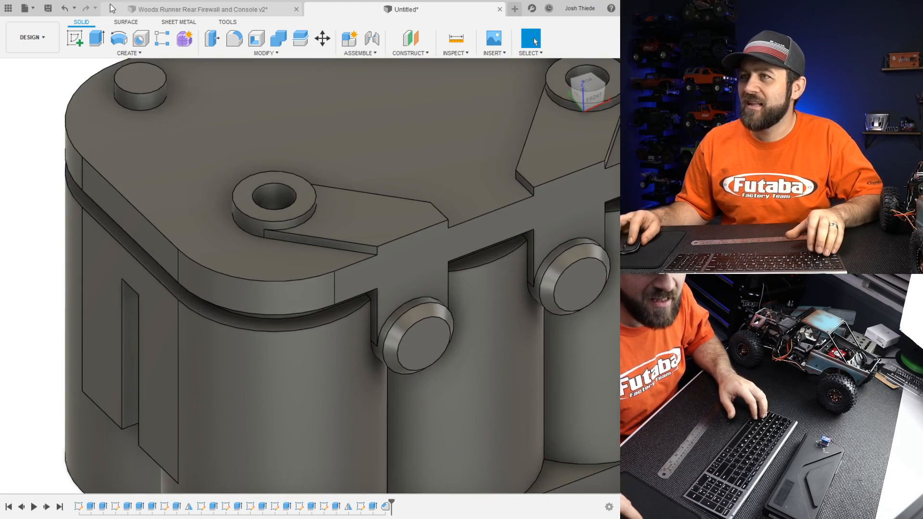
- Fillet the angled inner corner of both terminal straps on the lid, near its front edge
scroll(339, 160, down, 5)
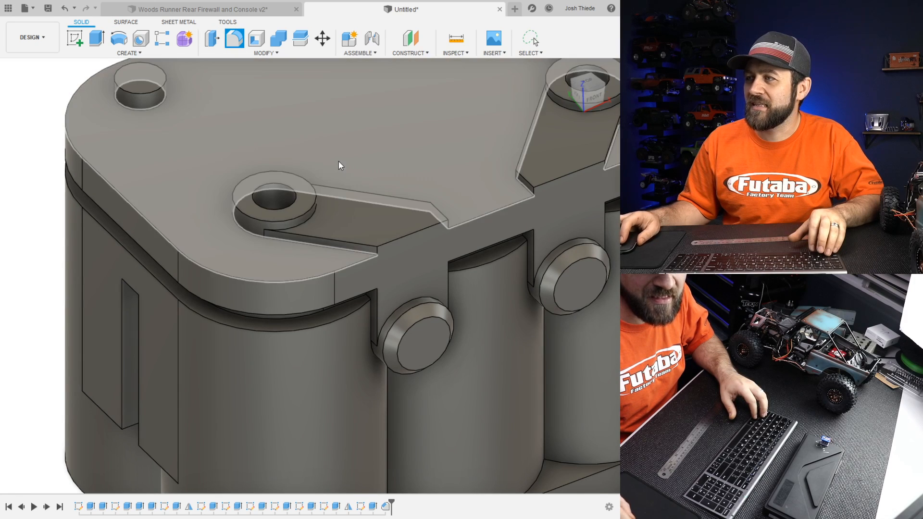
scroll(164, 199, up, 6)
shift+middle_drag(234, 209, 158, 150)
click(162, 146)
drag(162, 149, 158, 147)
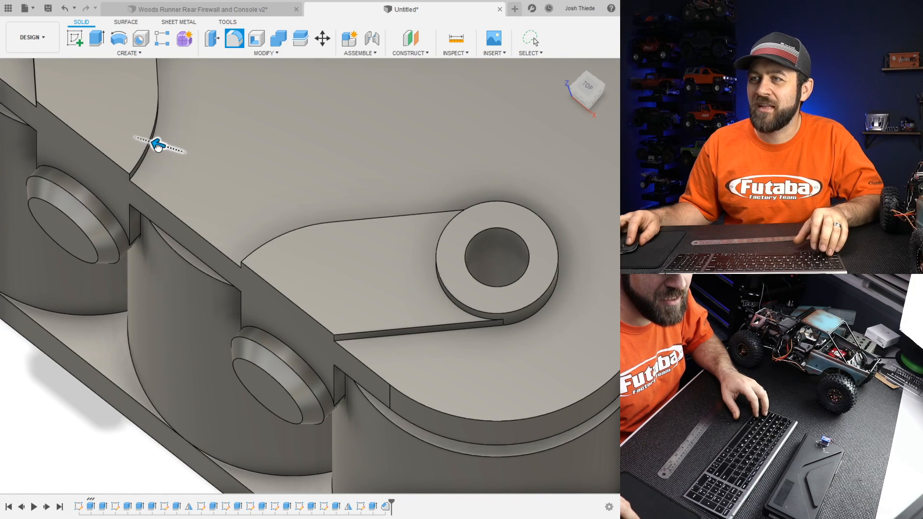
key(Return)
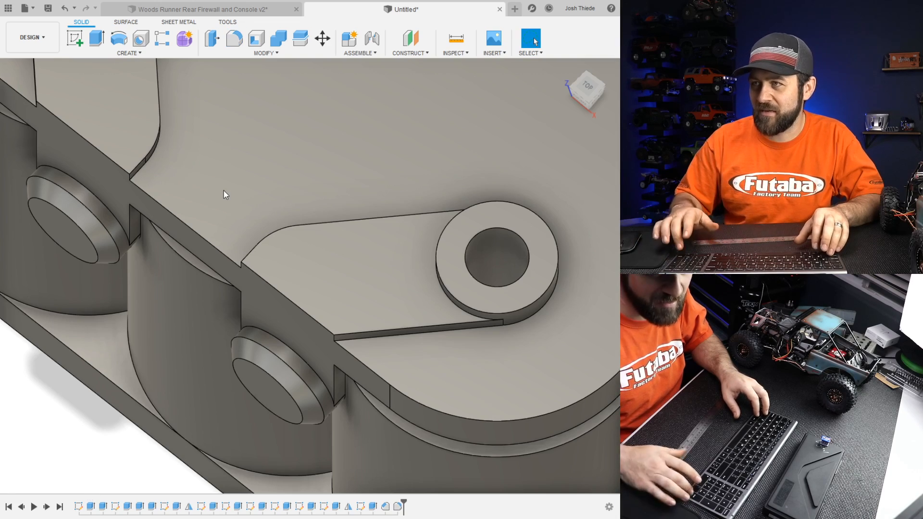
- Chamfer the top edges of the two rear posts on the lid
scroll(218, 192, down, 5)
shift+middle_drag(157, 190, 266, 281)
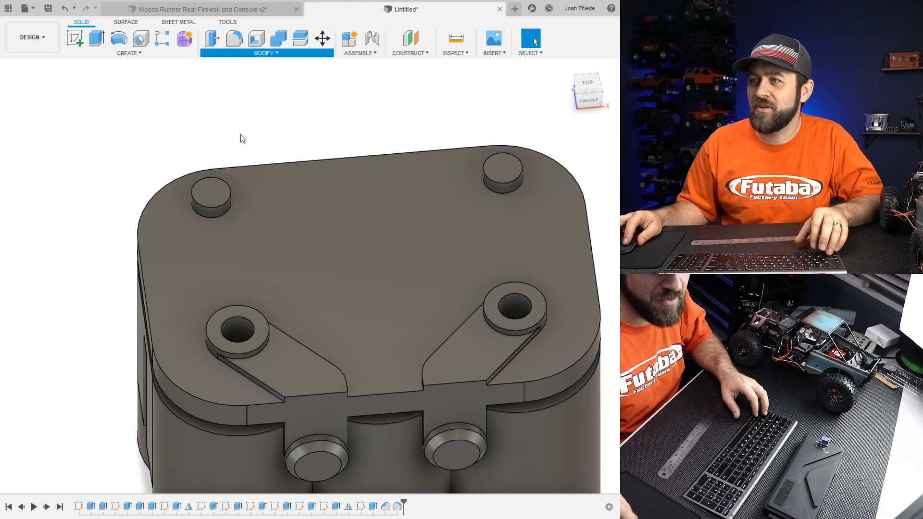
click(226, 202)
scroll(195, 218, down, 3)
key(Escape)
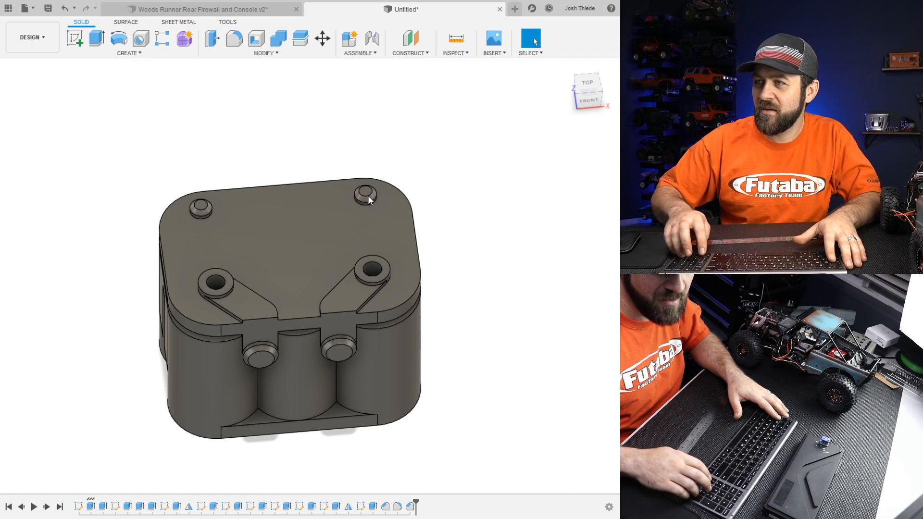
- Start a new sketch on the battery's flat bottom face
scroll(203, 218, up, 2)
shift+middle_drag(203, 218, 142, 188)
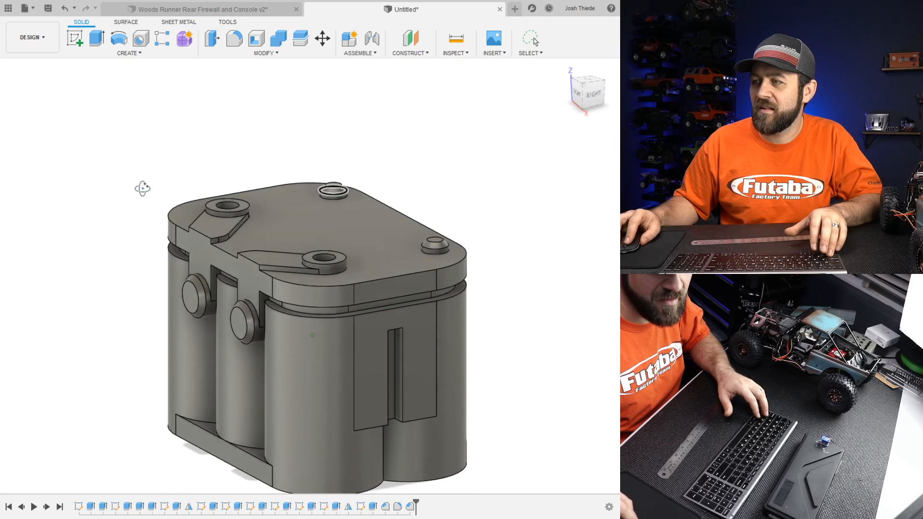
scroll(356, 348, down, 3)
scroll(356, 348, up, 3)
middle_drag(367, 372, 368, 283)
shift+middle_drag(319, 345, 409, 289)
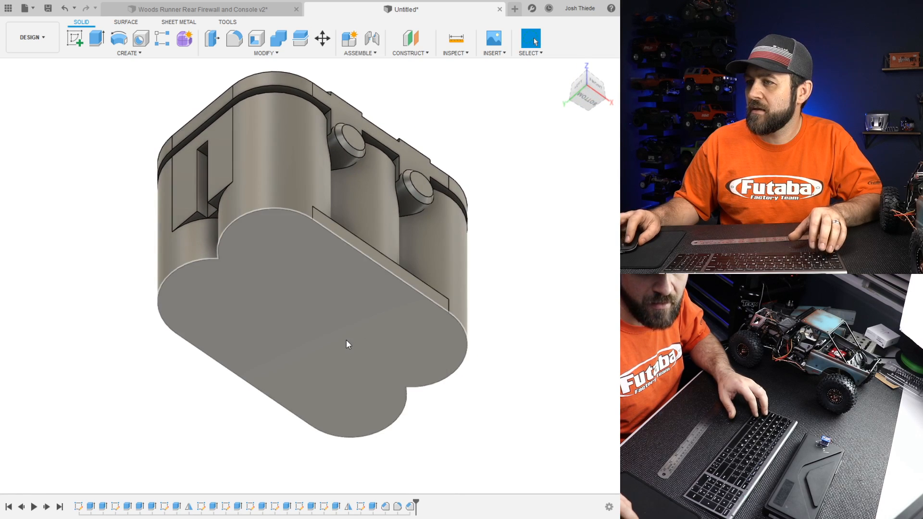
click(349, 344)
click(583, 105)
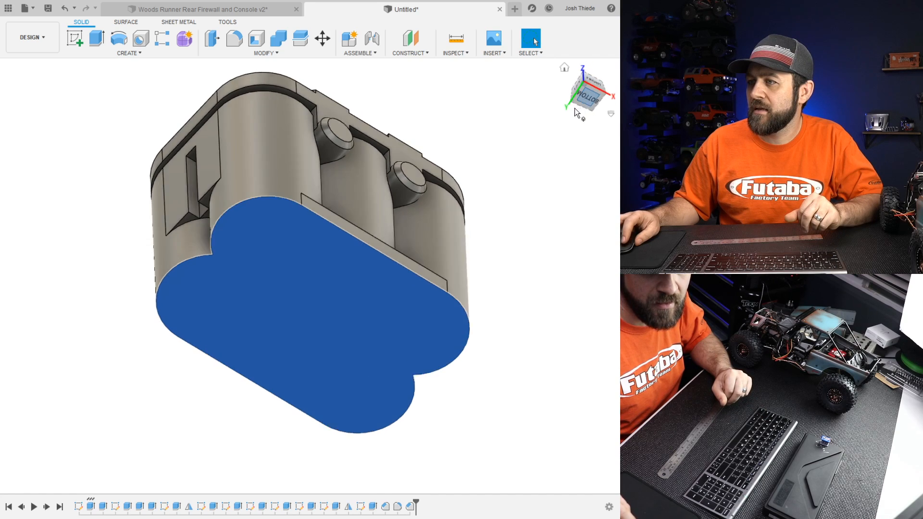
click(134, 53)
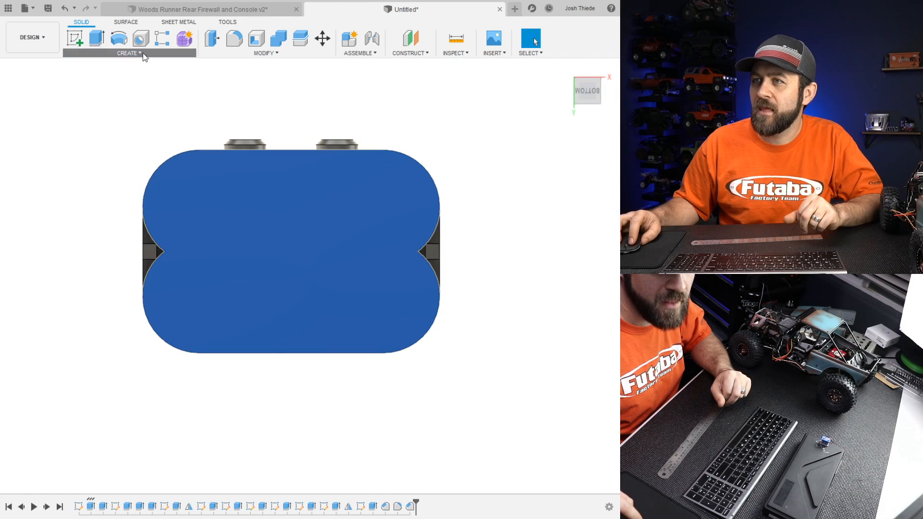
click(94, 75)
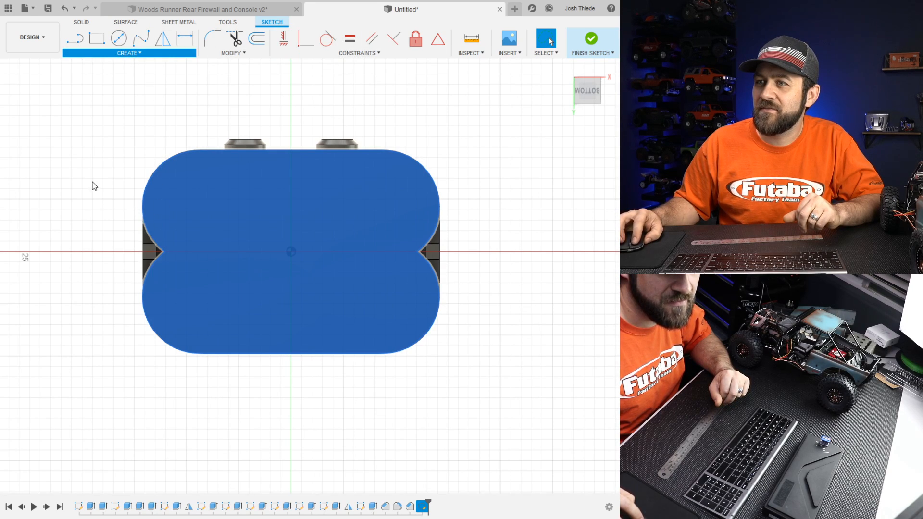
click(215, 274)
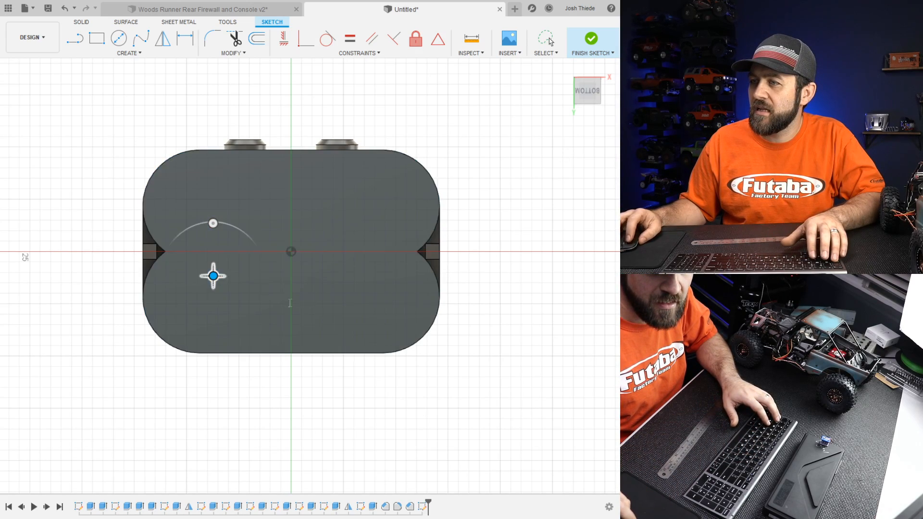
scroll(258, 291, down, 5)
scroll(262, 291, down, 3)
scroll(254, 286, up, 6)
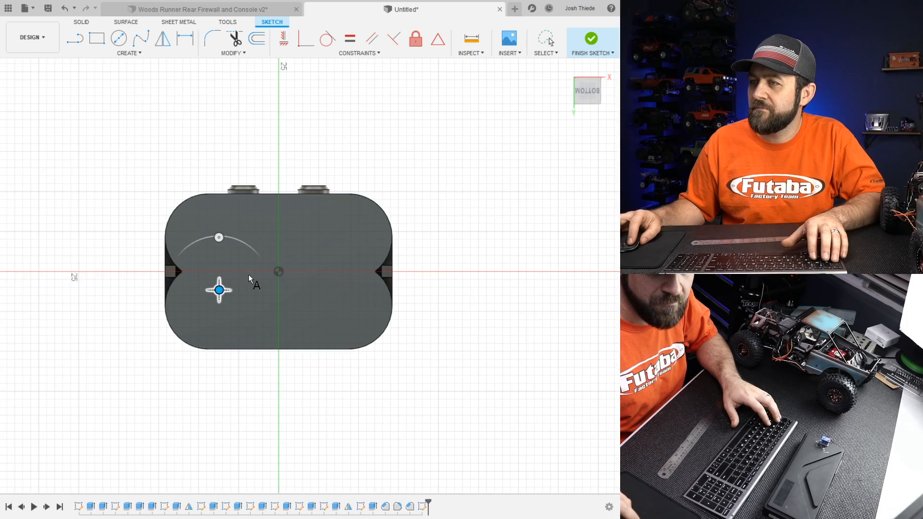
key(Escape)
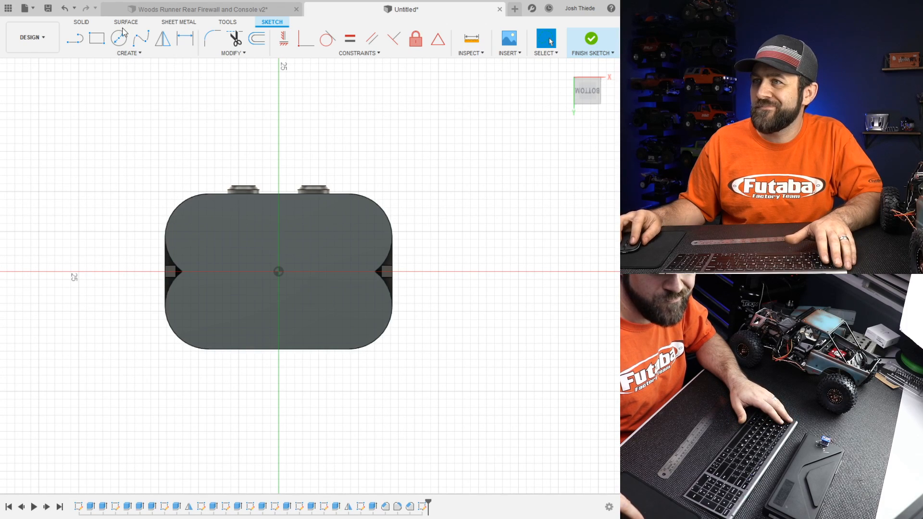
- Add the sketch text "HD" in a heavy bold font, centre it on the battery's bottom face, and finish the sketch
click(94, 186)
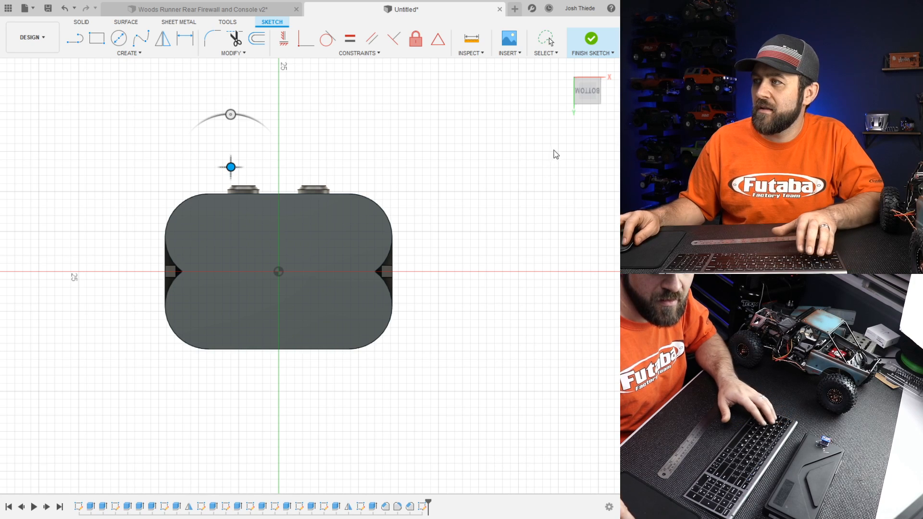
text(HD)
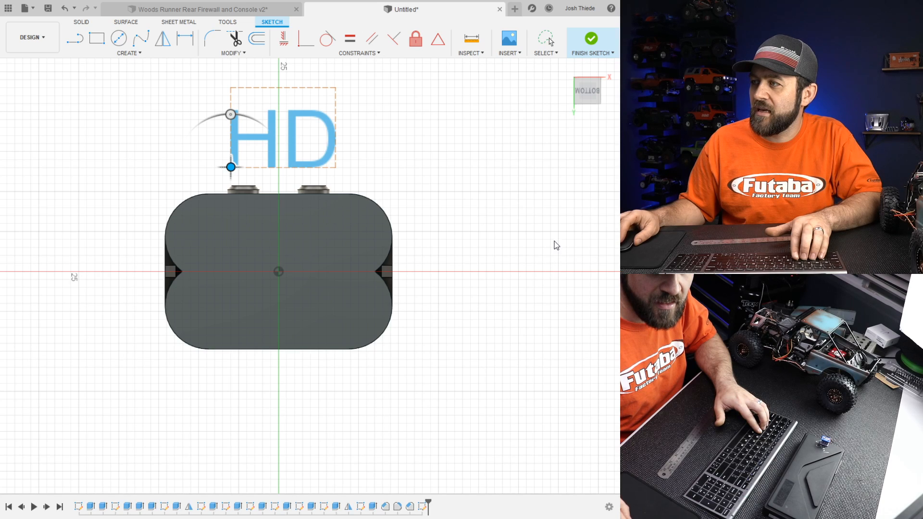
click(543, 224)
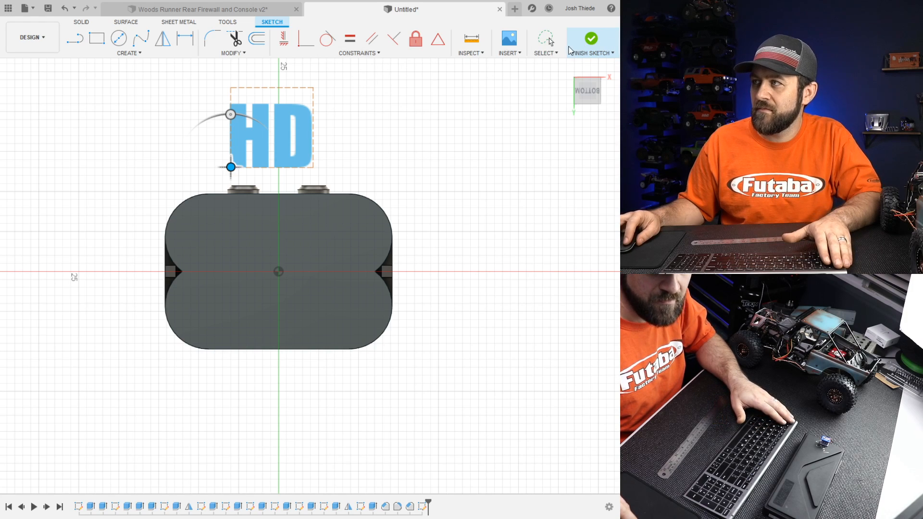
click(552, 57)
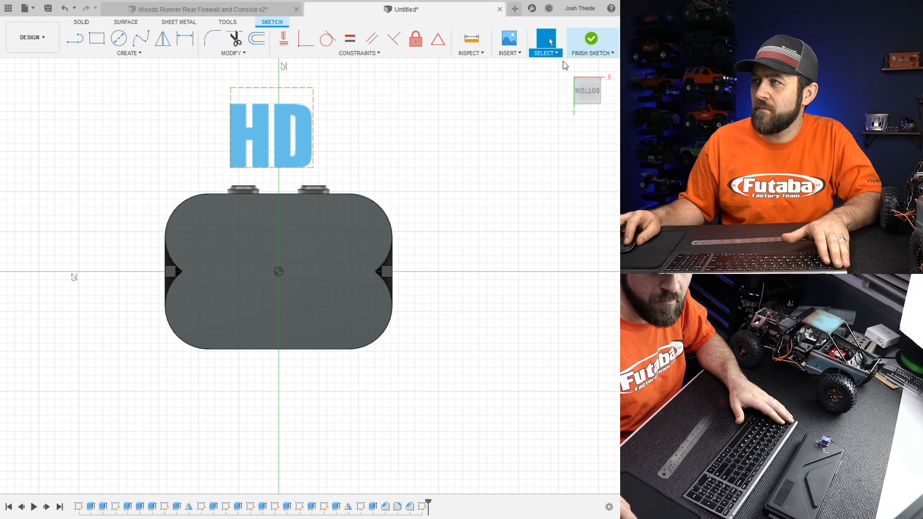
drag(299, 135, 305, 272)
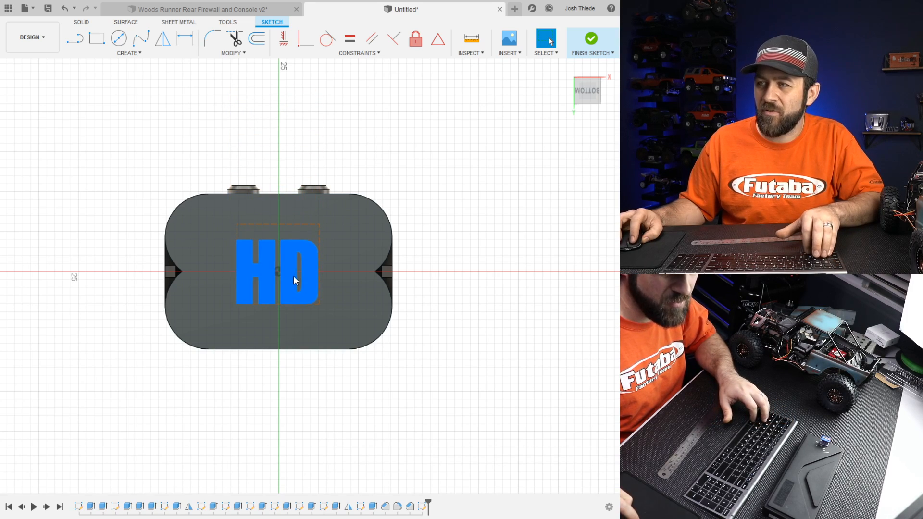
click(596, 46)
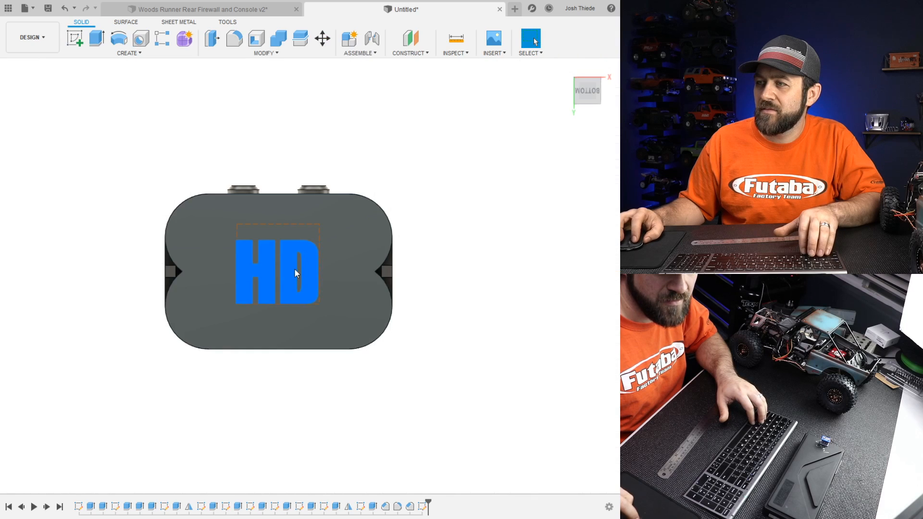
- Extrude the HD text inward to cut the letters into the battery's bottom face
click(96, 38)
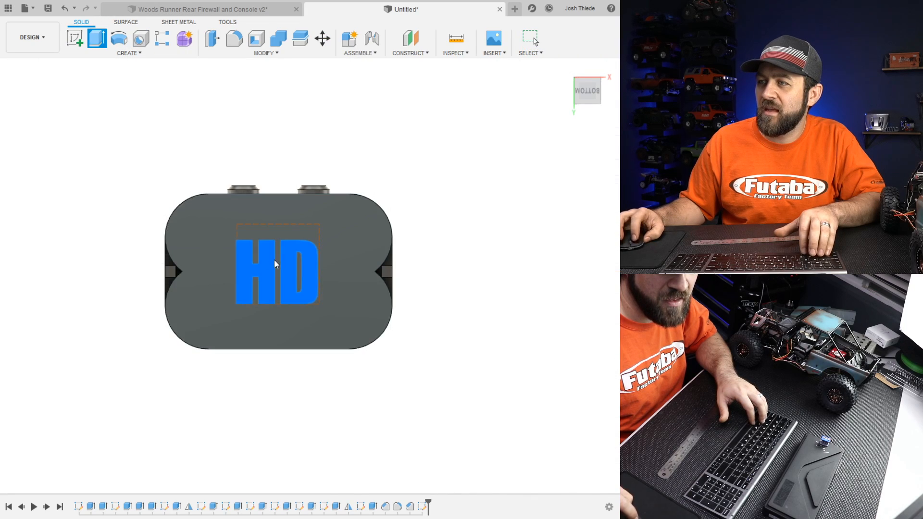
click(278, 345)
drag(282, 355, 285, 347)
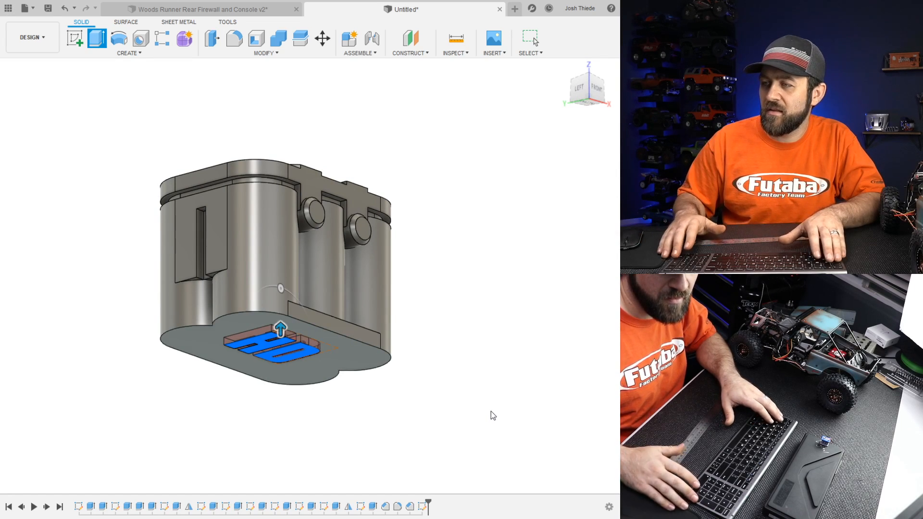
key(Return)
shift+middle_drag(304, 330, 88, 367)
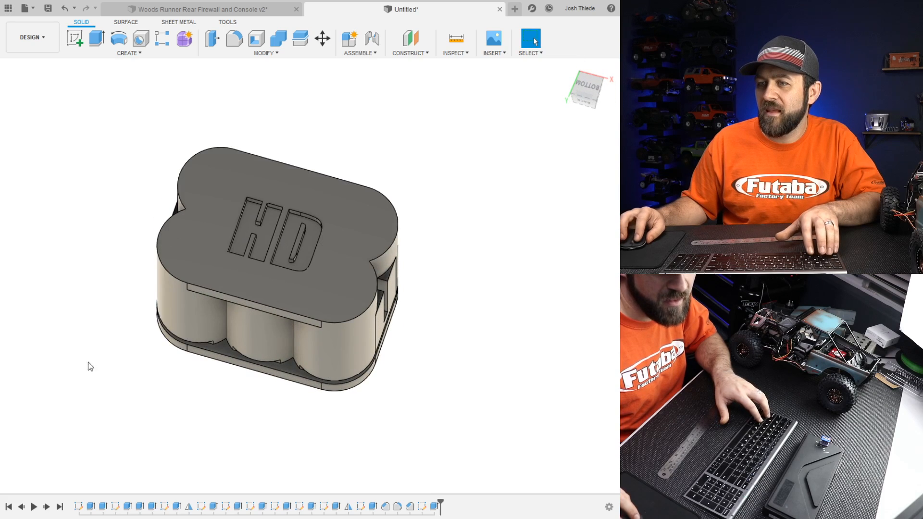
- Edit the HD text extrusion to make the engraved letters shallower in the battery's bottom face
click(437, 511)
click(452, 422)
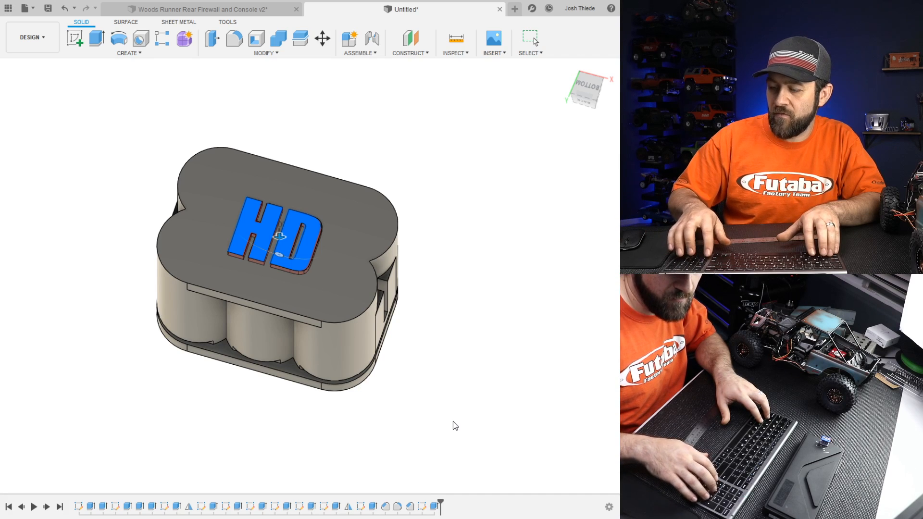
text(0)
key(Return)
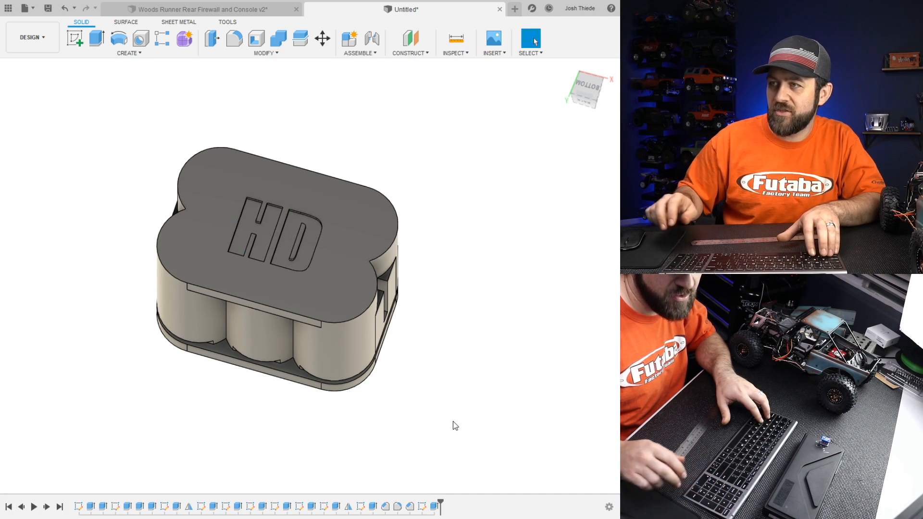
shift+middle_drag(301, 182, 303, 343)
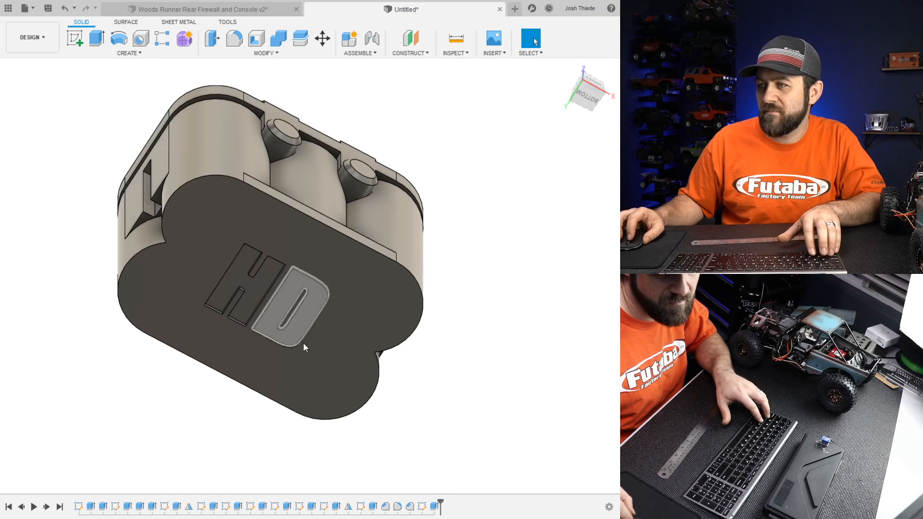
- Edit the HD text sketch on the battery's bottom face, set the text height to 15, and finish the sketch
click(422, 507)
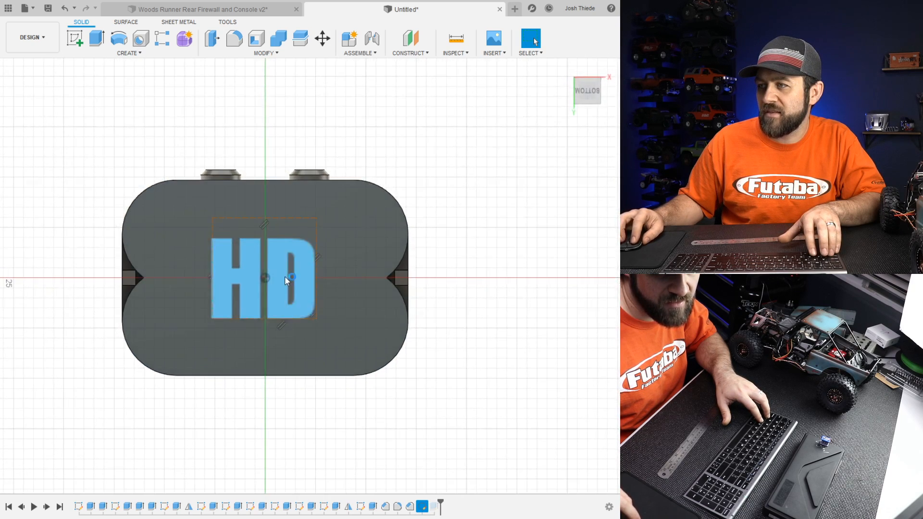
click(308, 260)
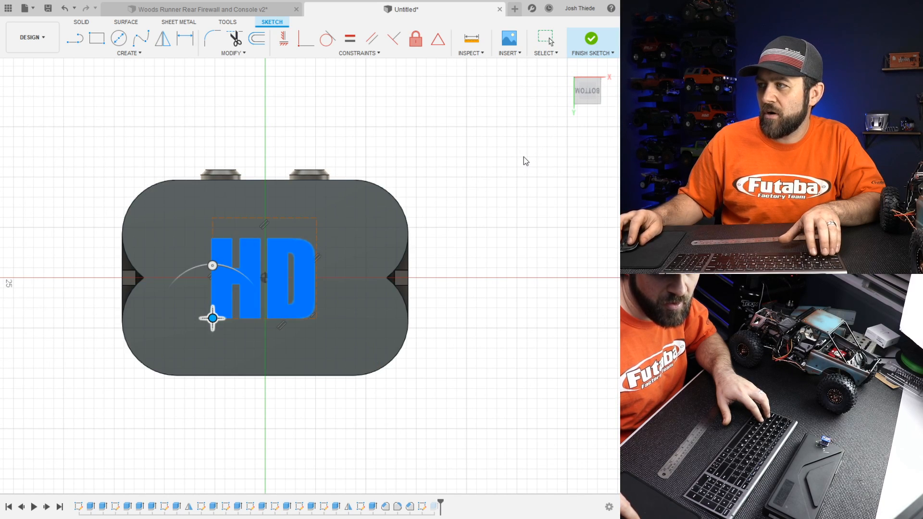
text(15)
key(Return)
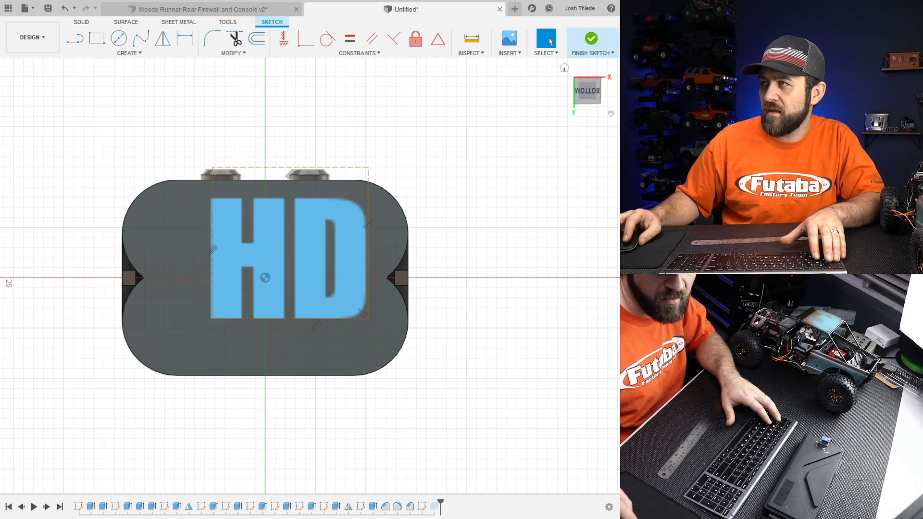
click(593, 42)
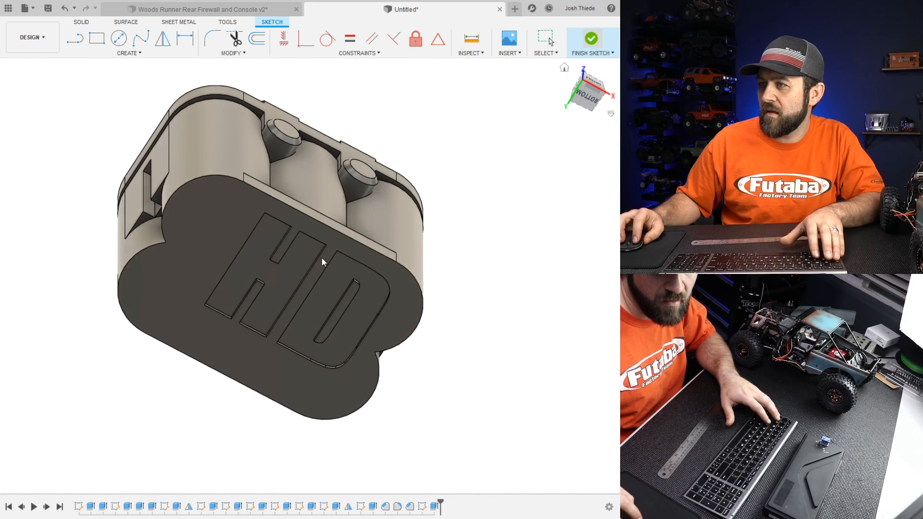
- Reopen the HD text sketch, move the enlarged letters to the centre of the battery's bottom face, and finish the sketch
click(423, 506)
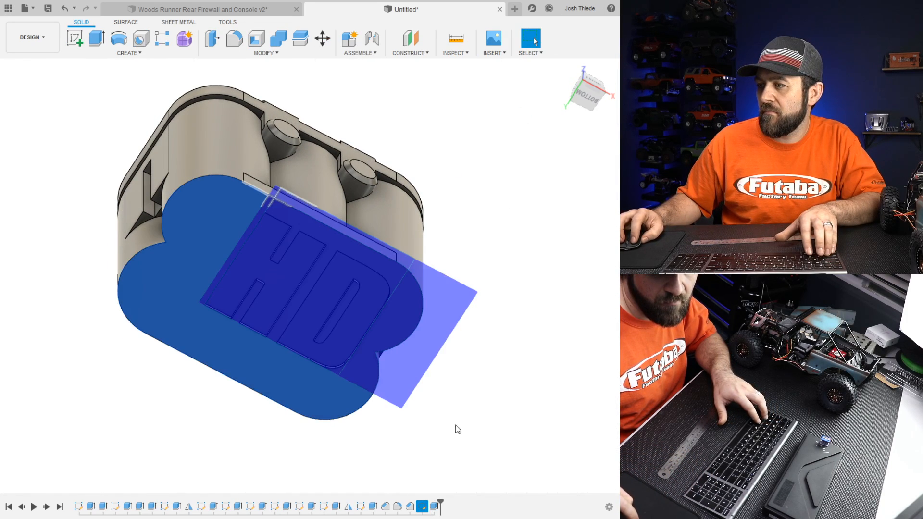
drag(301, 284, 277, 301)
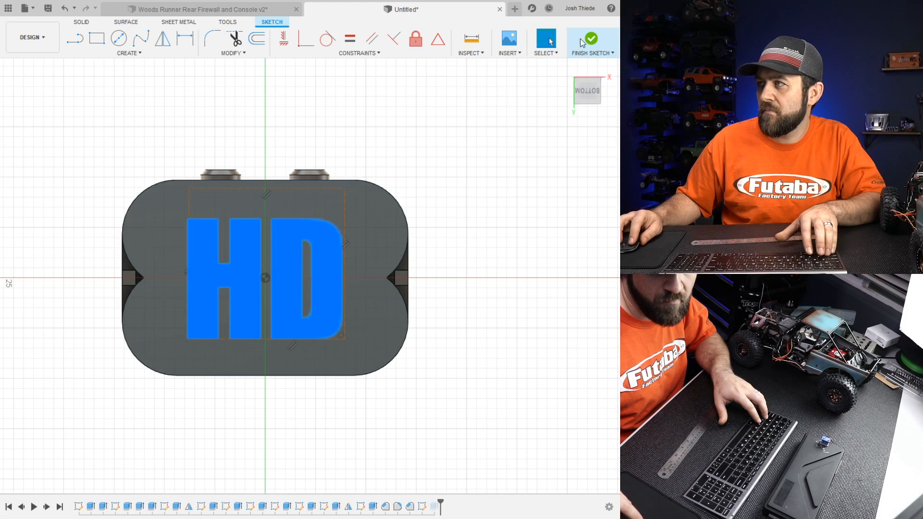
click(581, 43)
shift+middle_drag(413, 148, 403, 225)
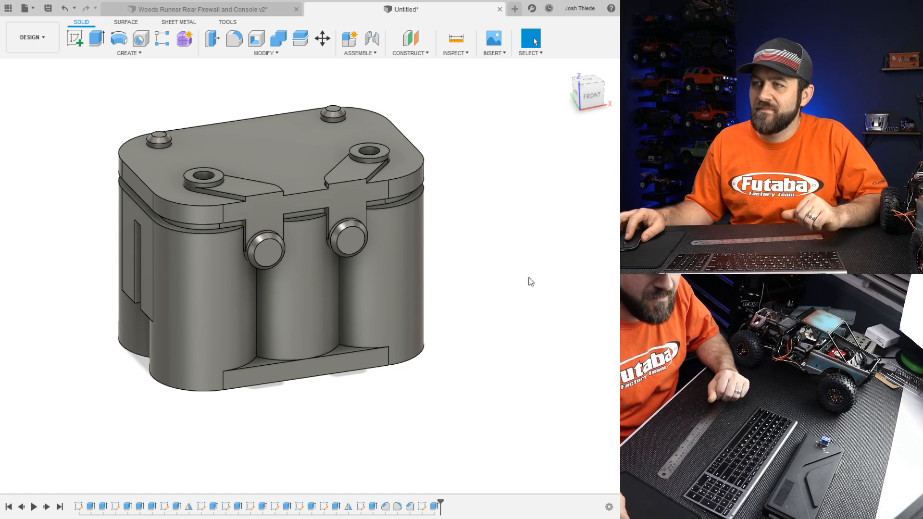
shift+middle_drag(272, 246, 552, 249)
scroll(476, 293, down, 2)
scroll(229, 297, up, 2)
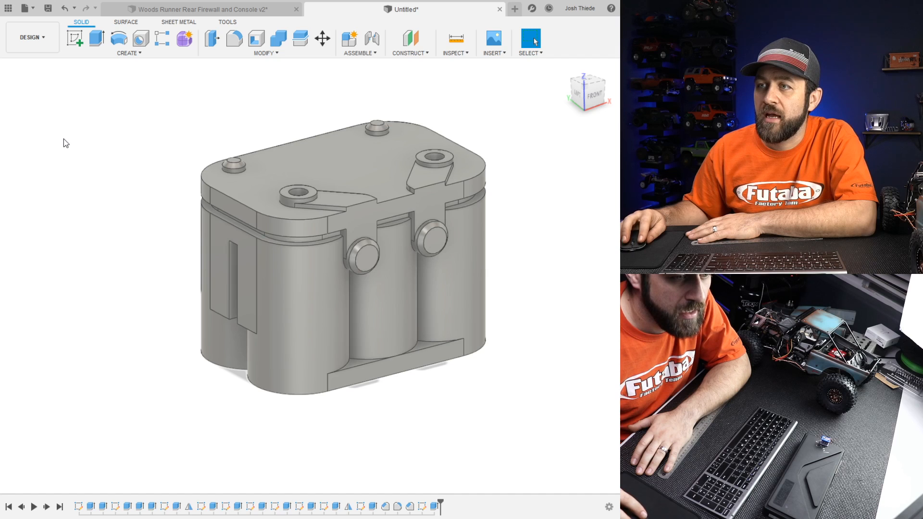
key(ctrl+a)
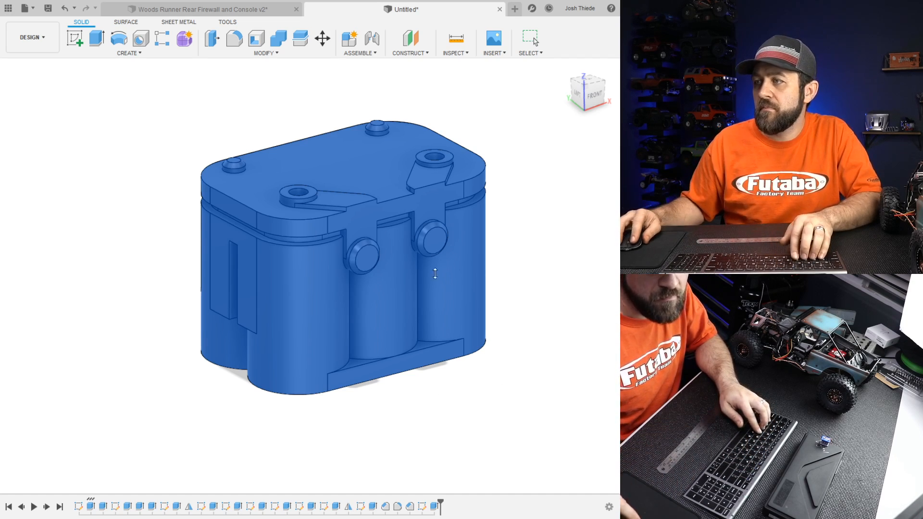
click(416, 265)
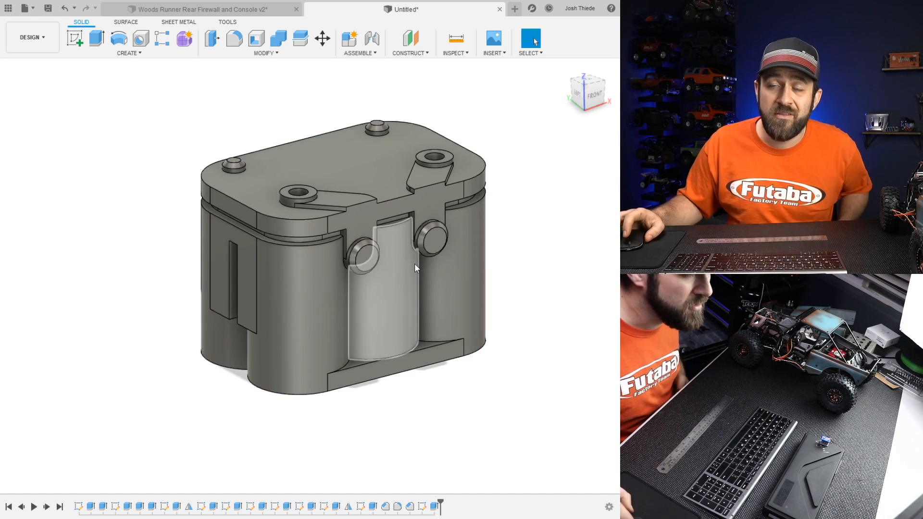